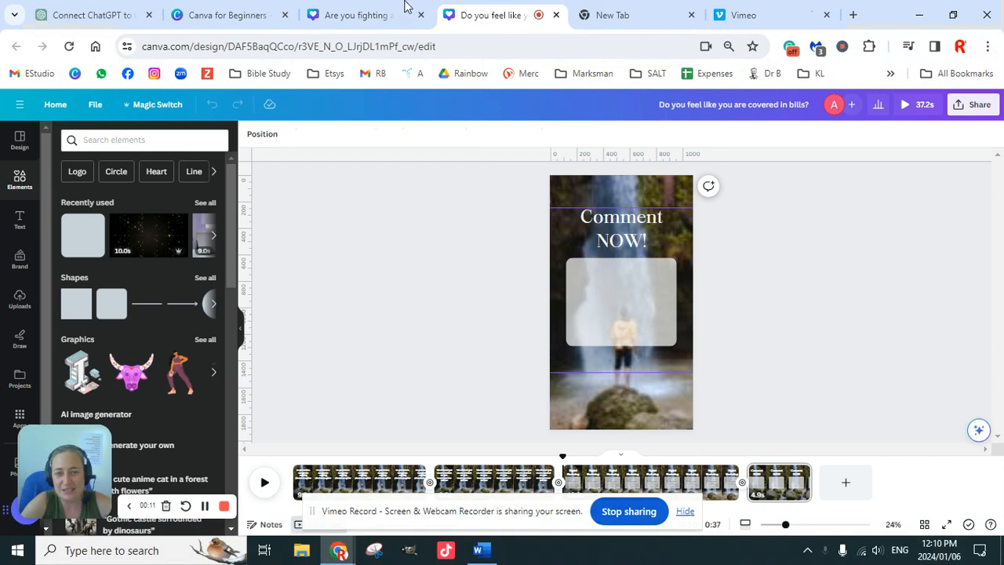
Compare the "Are you fighting against time?" and "Do you feel like you are covered in bills?" video designs.
{"action": "left_click", "coordinate": [357, 15]}
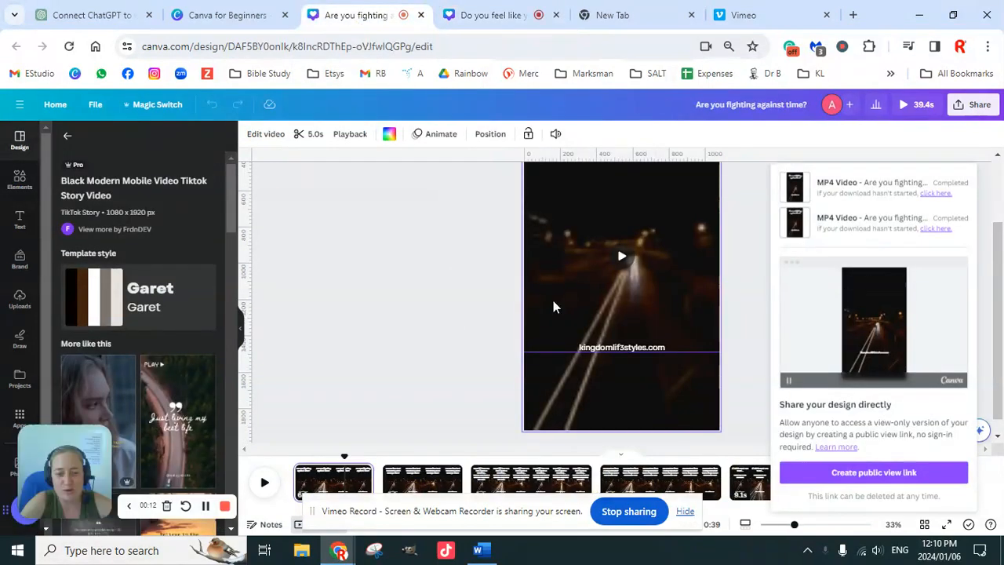
{"action": "left_click", "coordinate": [491, 17]}
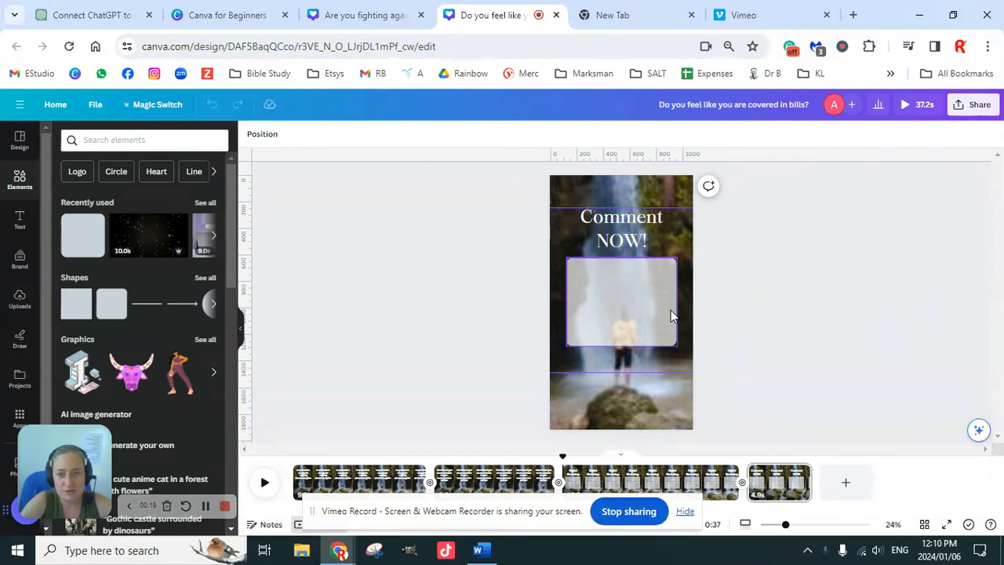
{"action": "left_click", "coordinate": [370, 22]}
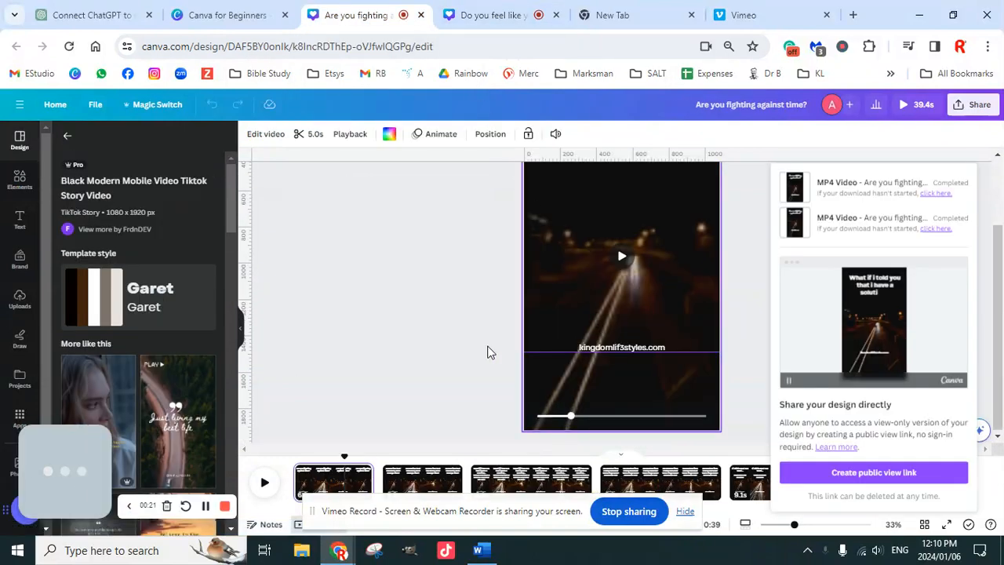
{"action": "left_click", "coordinate": [414, 374]}
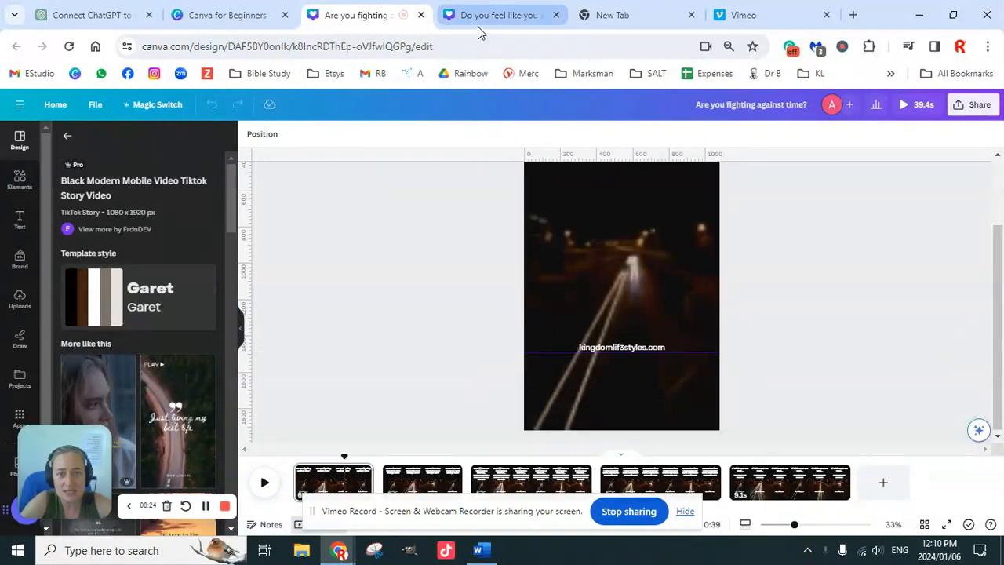
{"action": "left_click", "coordinate": [500, 22]}
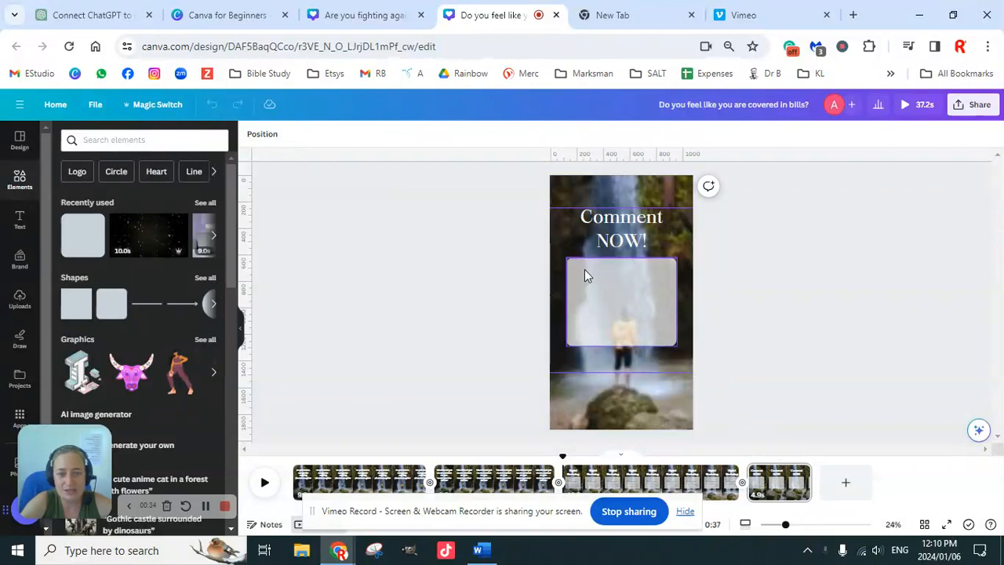
{"action": "left_click", "coordinate": [617, 305]}
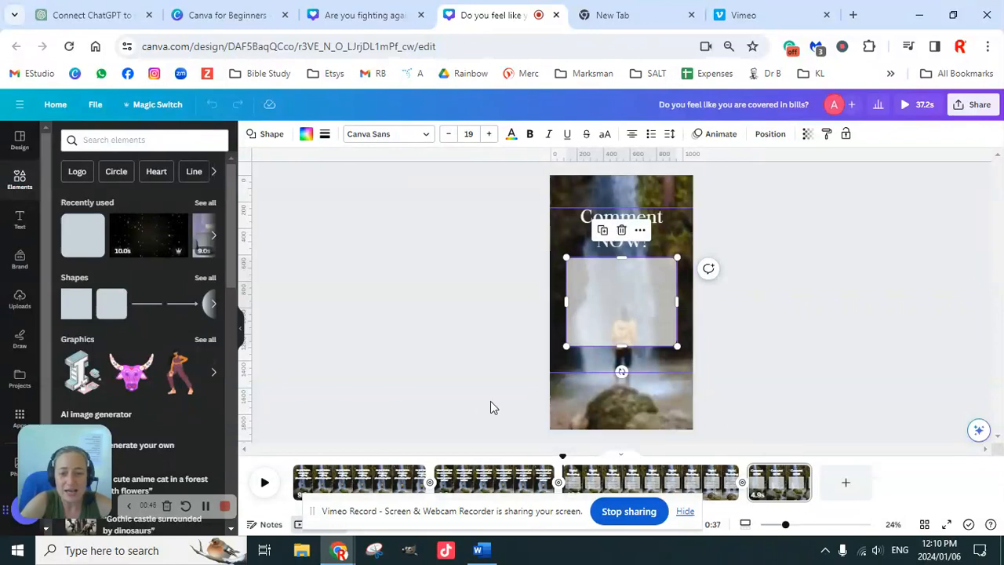
Hide the screen-sharing notice and review the four pages of the "Do you feel like you are covered in bills?" video.
{"action": "left_click", "coordinate": [686, 511]}
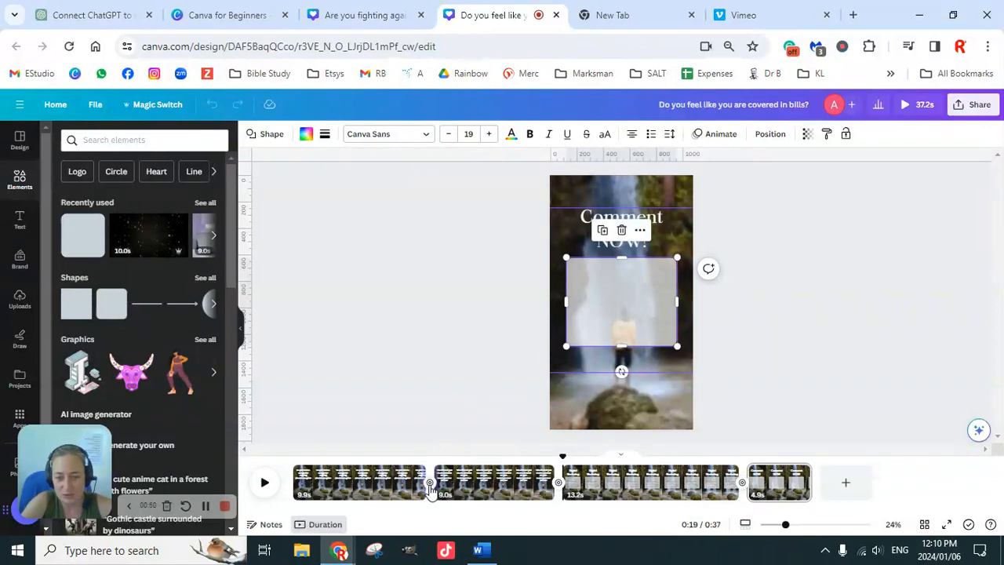
{"action": "left_click", "coordinate": [377, 483]}
{"action": "left_click", "coordinate": [490, 484]}
{"action": "left_click", "coordinate": [633, 485]}
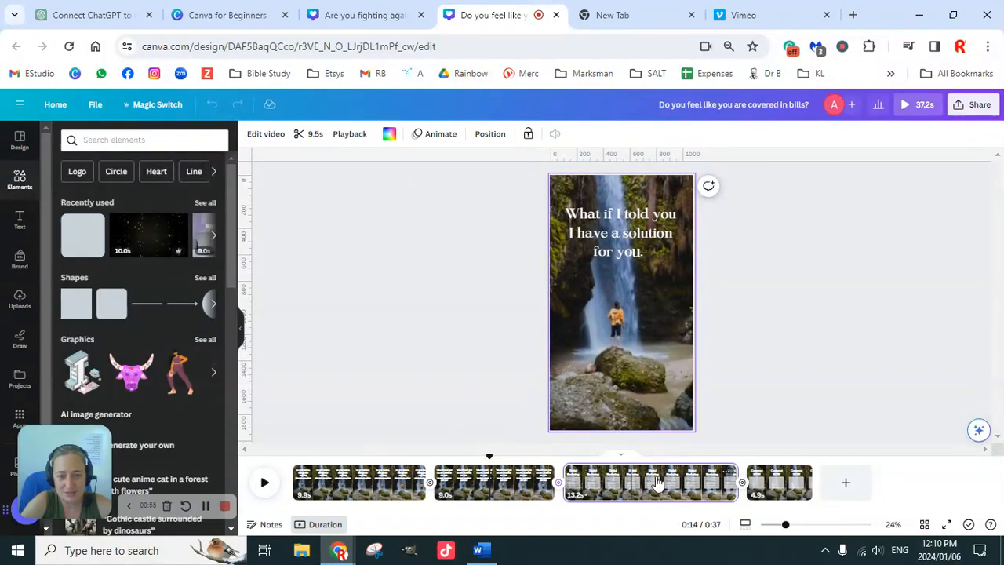
{"action": "left_click", "coordinate": [779, 480]}
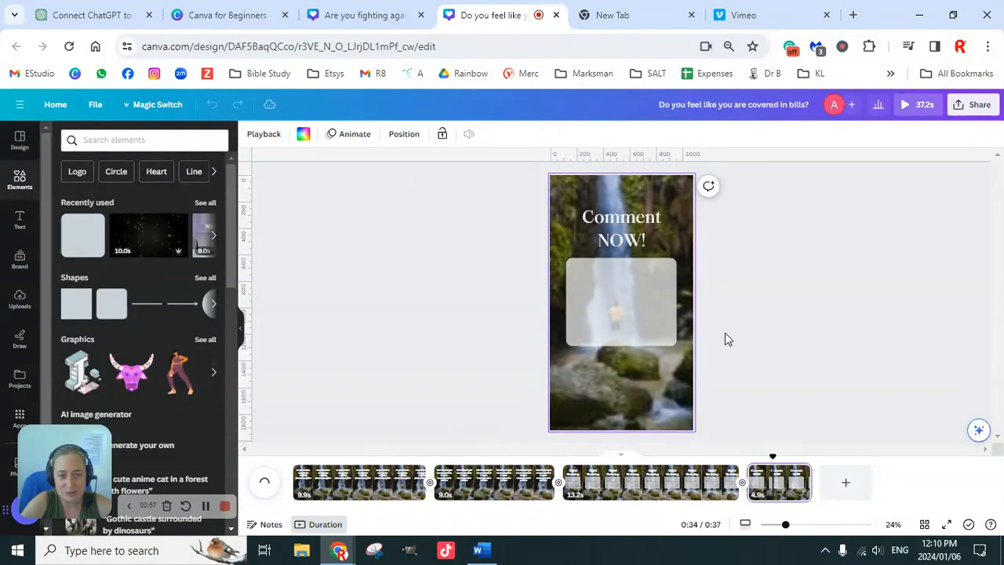
{"action": "left_click", "coordinate": [361, 475]}
{"action": "left_click", "coordinate": [472, 488]}
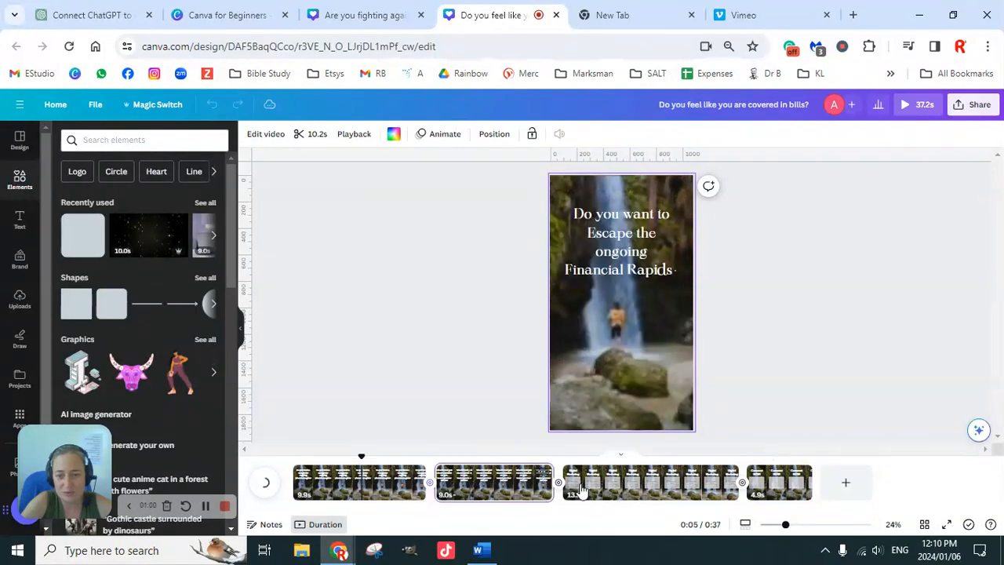
{"action": "left_click", "coordinate": [608, 490]}
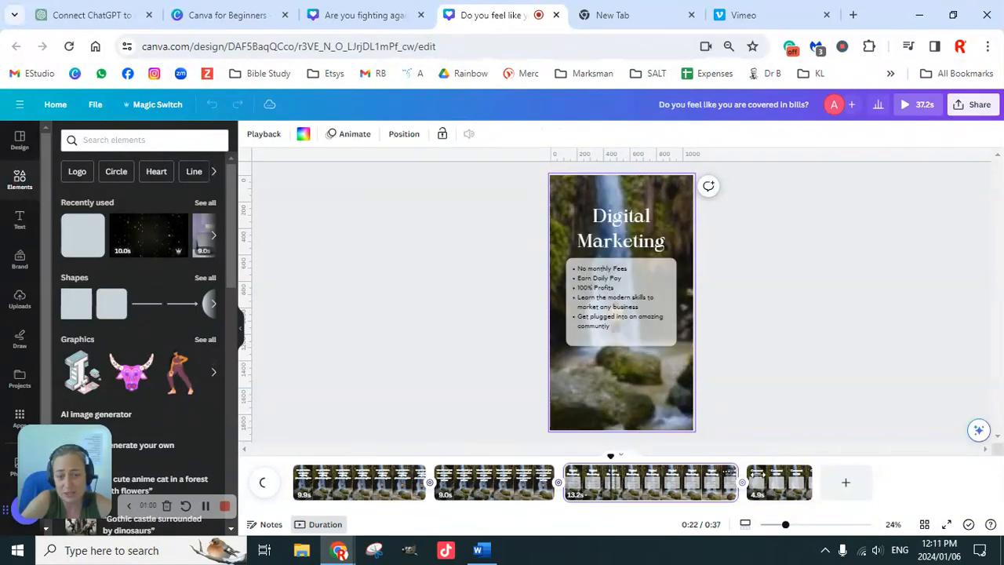
{"action": "left_click", "coordinate": [776, 487]}
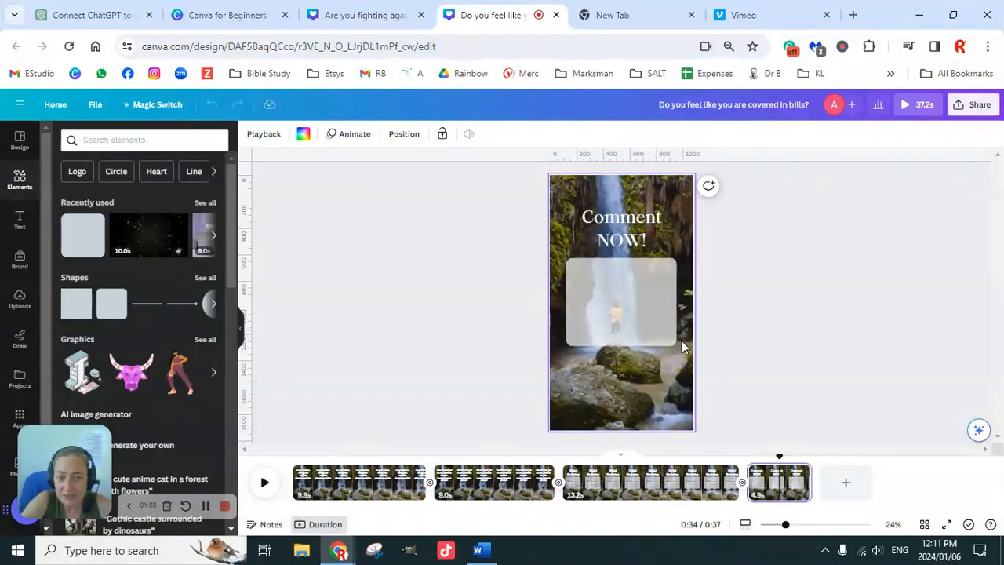
{"action": "left_click", "coordinate": [351, 16]}
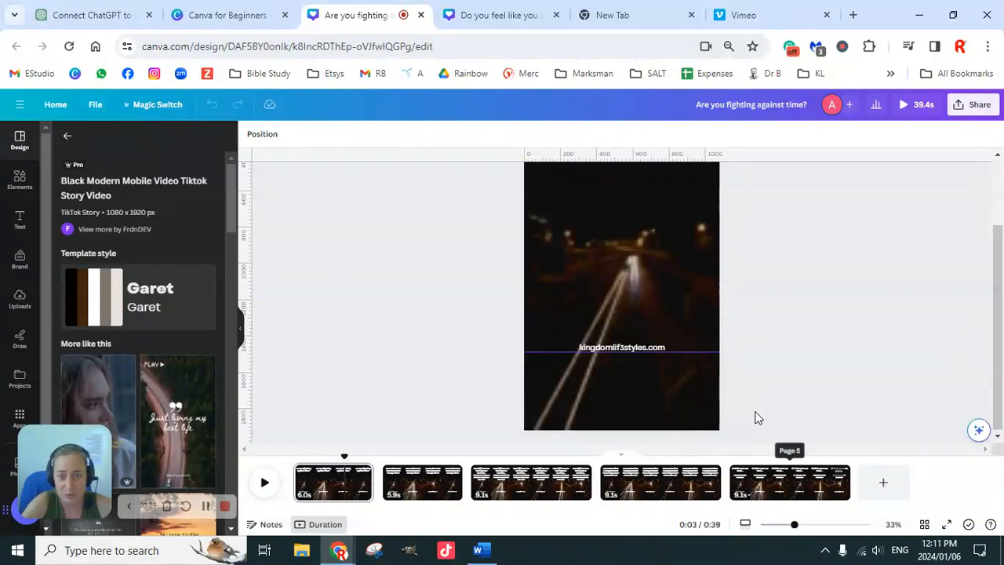
{"action": "left_click", "coordinate": [264, 23]}
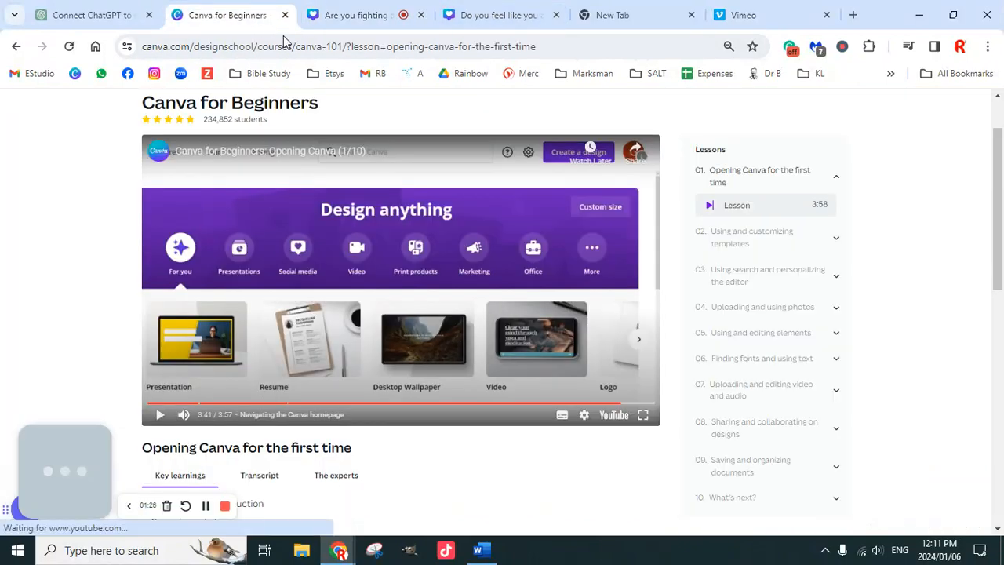
{"action": "left_click", "coordinate": [494, 15]}
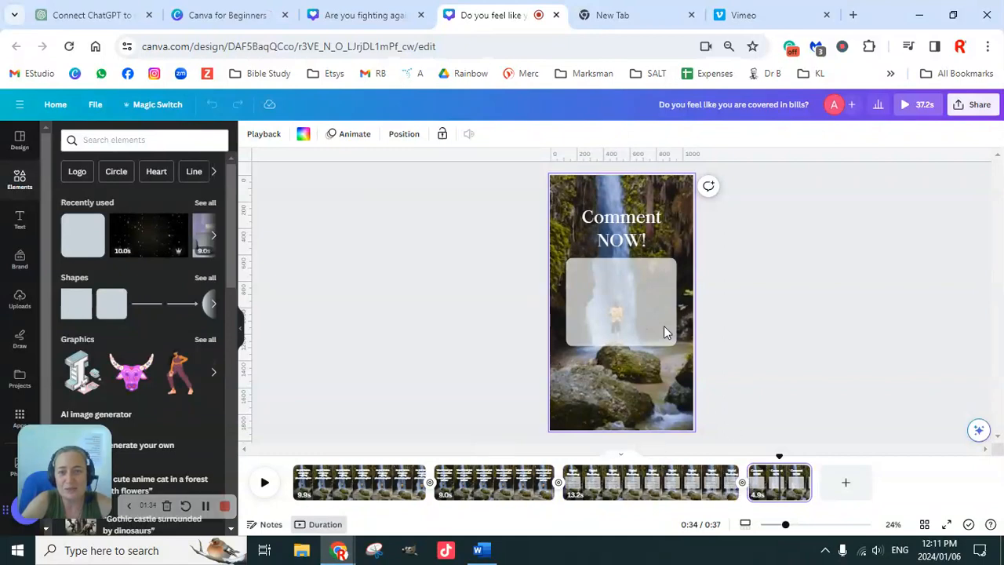
Add a Flow transition between the first and second pages of the "Are you fighting against time?" video.
{"action": "left_click", "coordinate": [368, 16]}
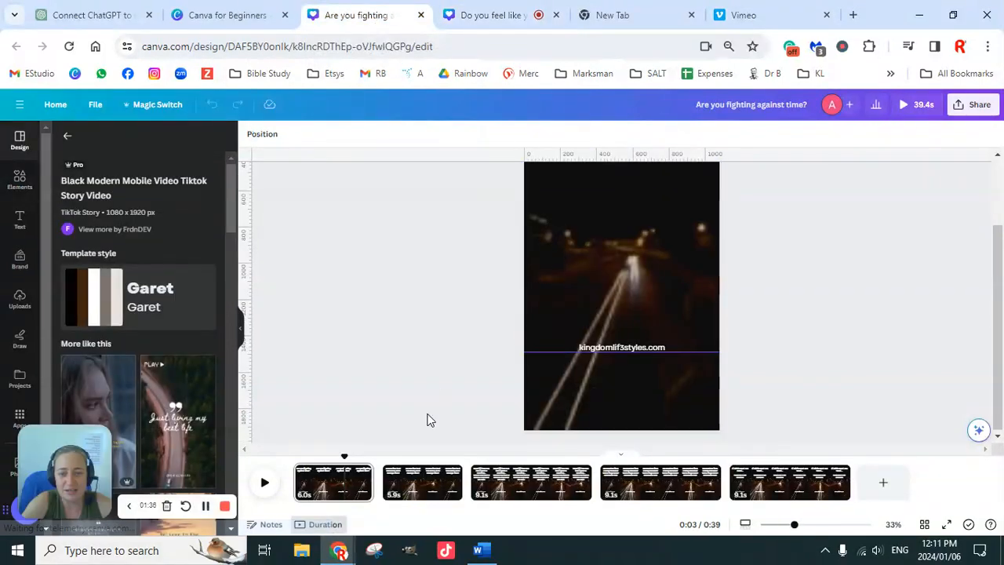
{"action": "mouse_move", "coordinate": [383, 478]}
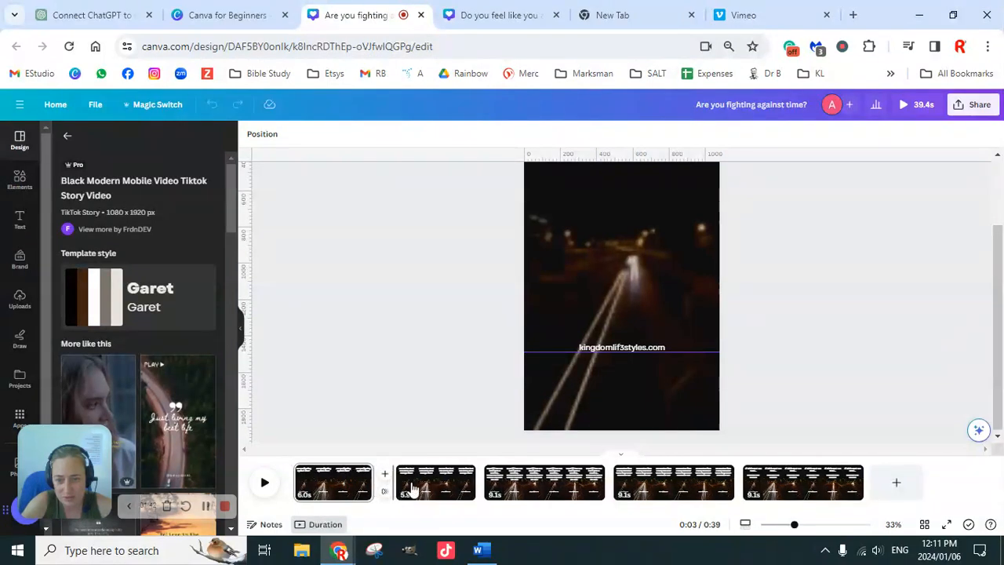
{"action": "mouse_move", "coordinate": [470, 487]}
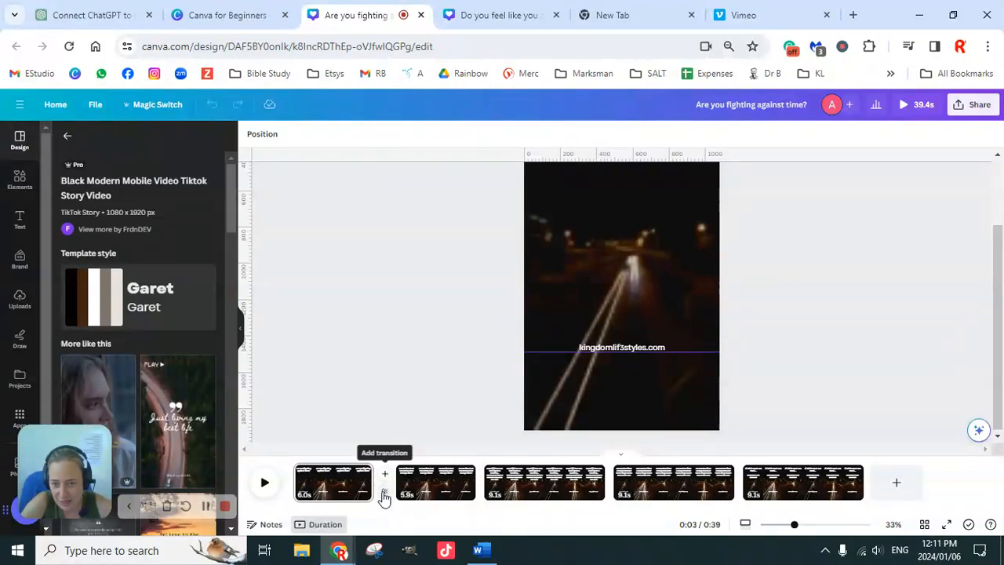
{"action": "left_click", "coordinate": [385, 494]}
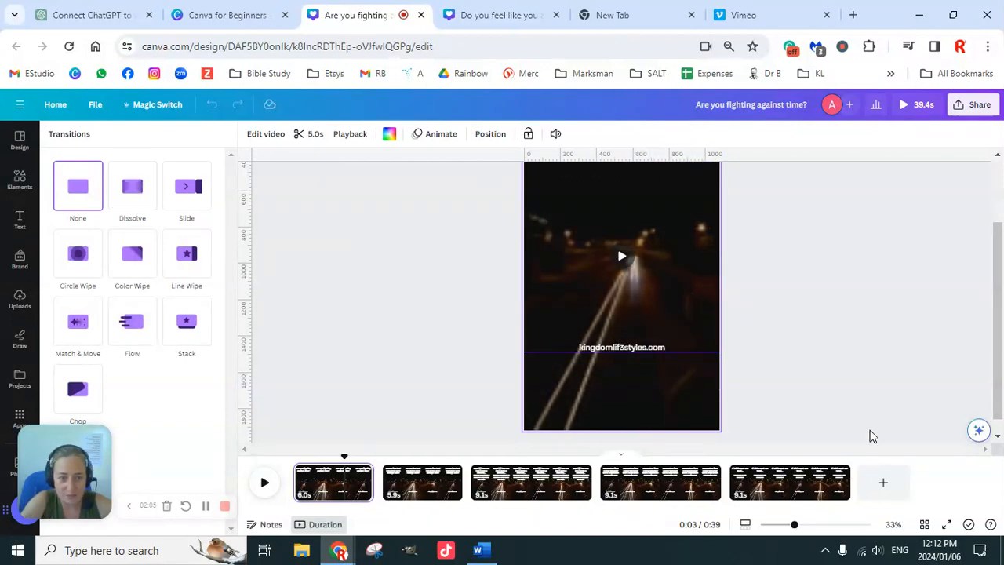
{"action": "left_click_drag", "start_coordinate": [794, 525], "coordinate": [783, 525]}
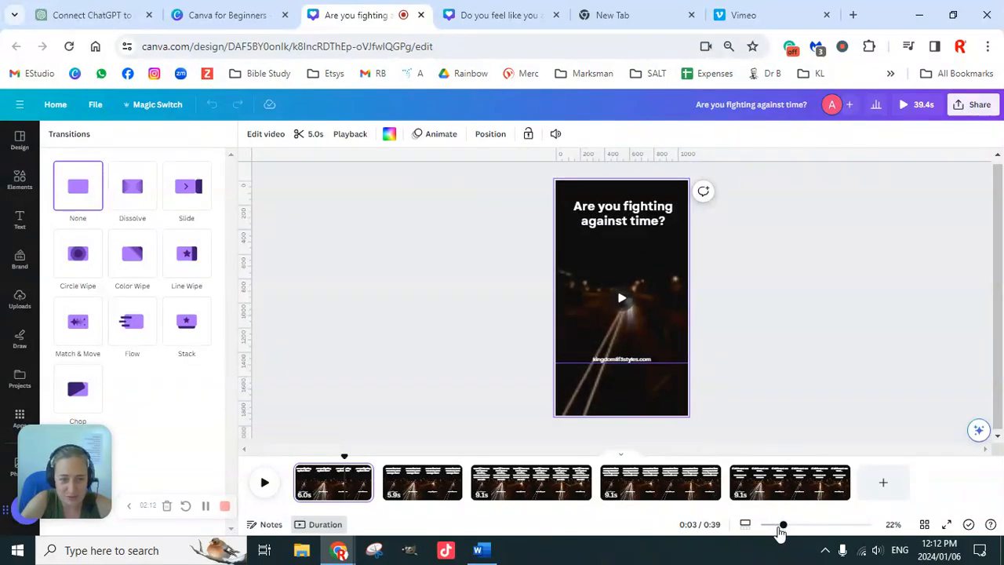
{"action": "mouse_move", "coordinate": [781, 530]}
{"action": "left_mouse_down"}
{"action": "mouse_move", "coordinate": [832, 530]}
{"action": "mouse_move", "coordinate": [783, 530]}
{"action": "left_mouse_up"}
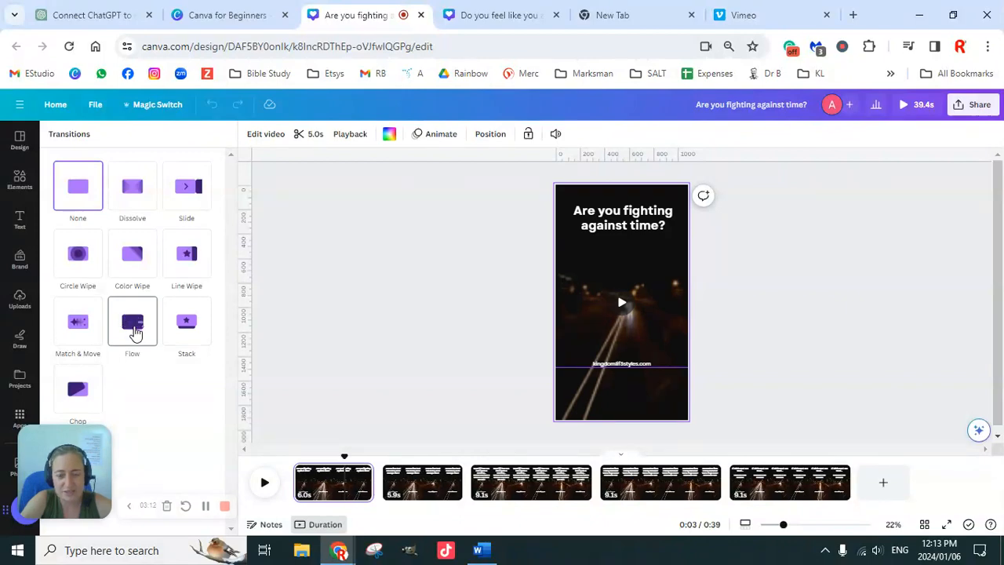
{"action": "left_click", "coordinate": [135, 334]}
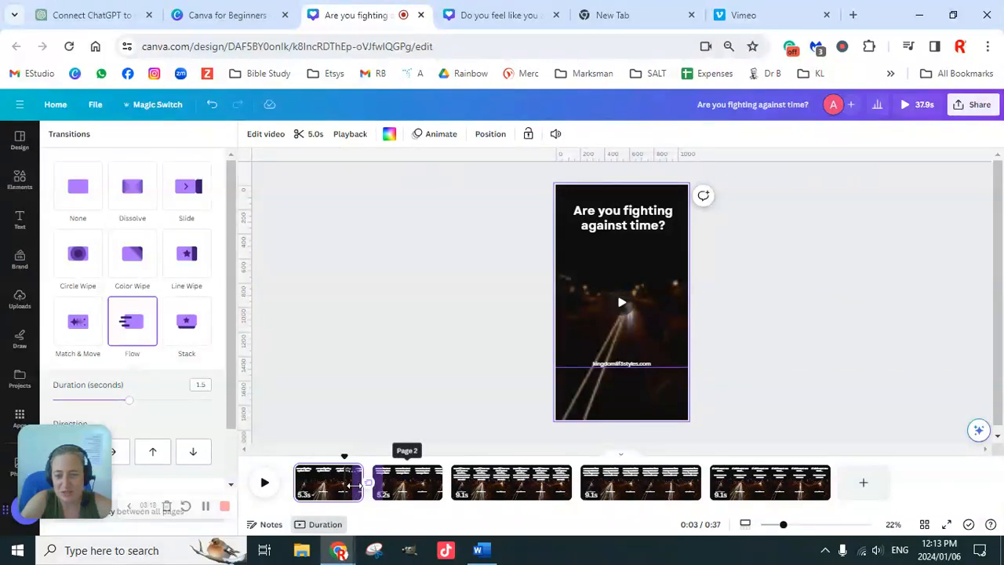
Add Flow transitions between pages 2 and 3, pages 3 and 4, and pages 4 and 5.
{"action": "mouse_move", "coordinate": [451, 496]}
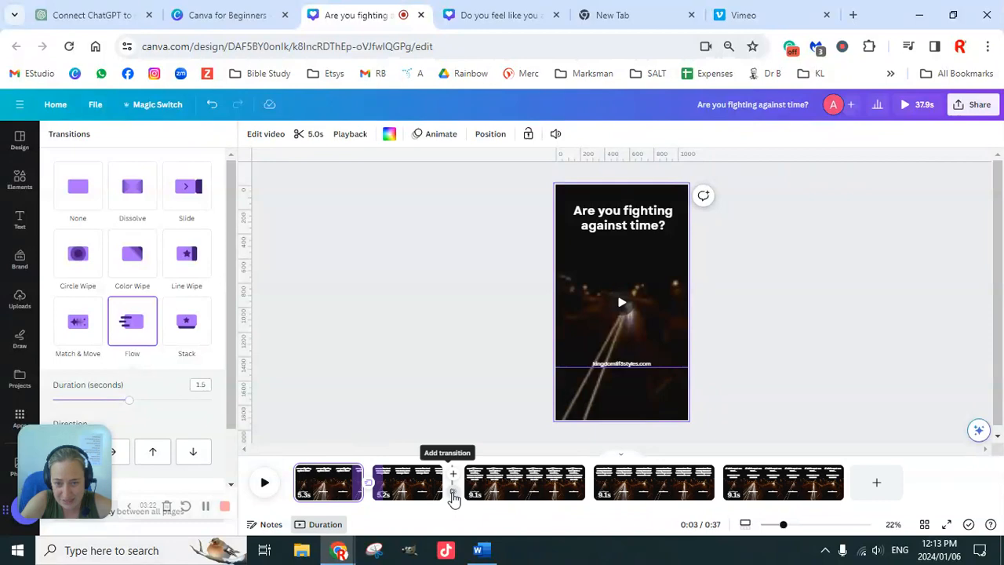
{"action": "left_click", "coordinate": [452, 498]}
{"action": "left_click", "coordinate": [135, 322]}
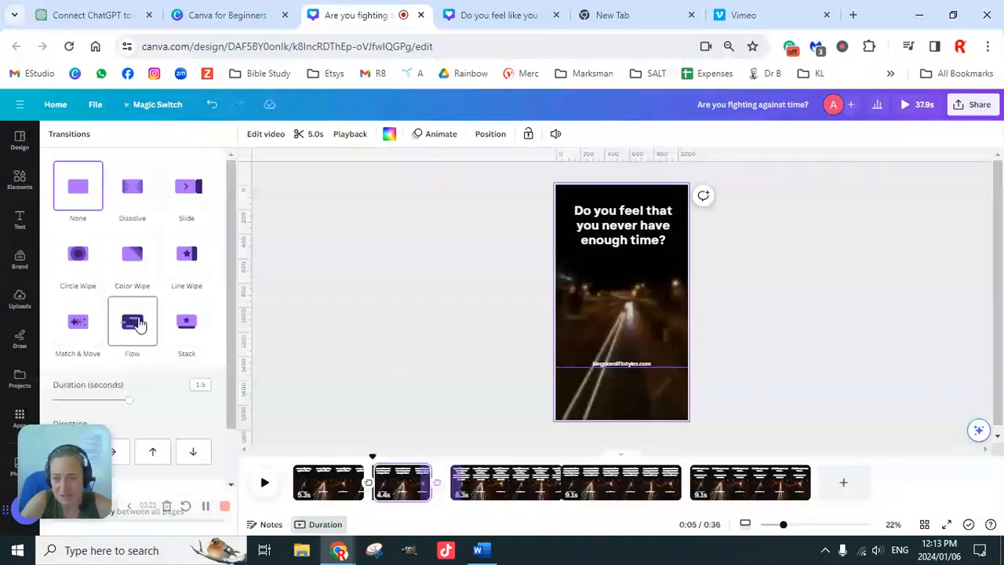
{"action": "left_click", "coordinate": [563, 497]}
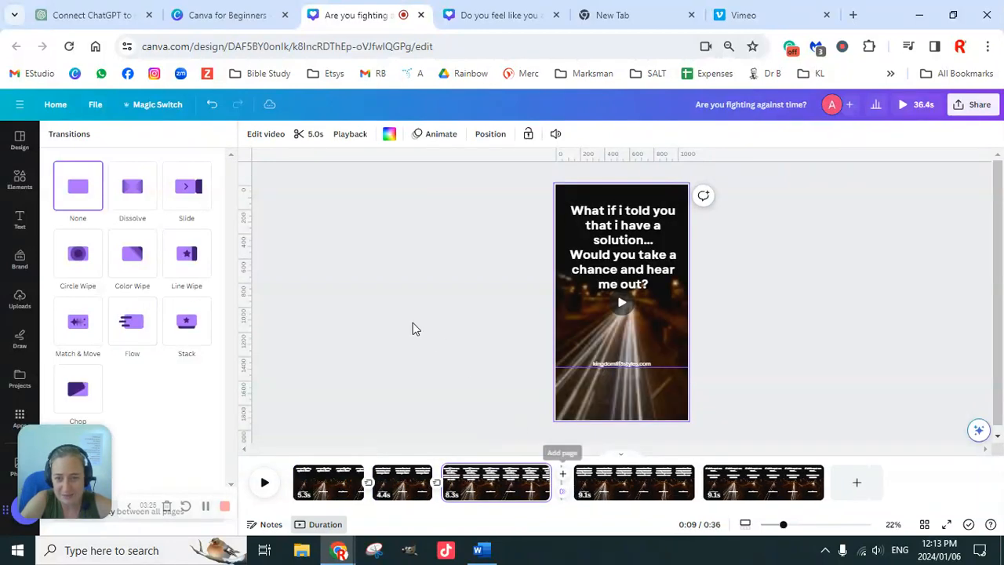
{"action": "left_click", "coordinate": [145, 337]}
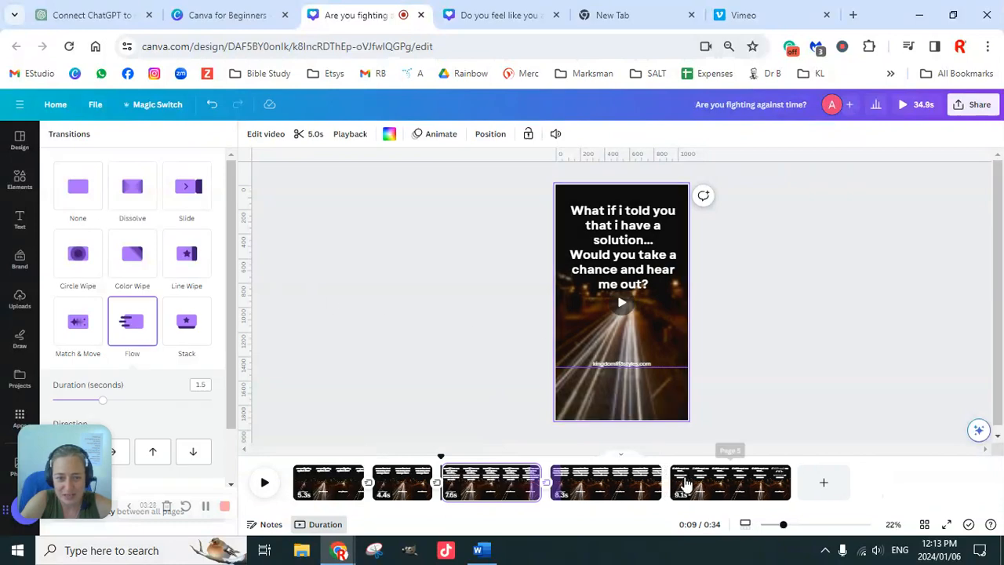
{"action": "mouse_move", "coordinate": [667, 495]}
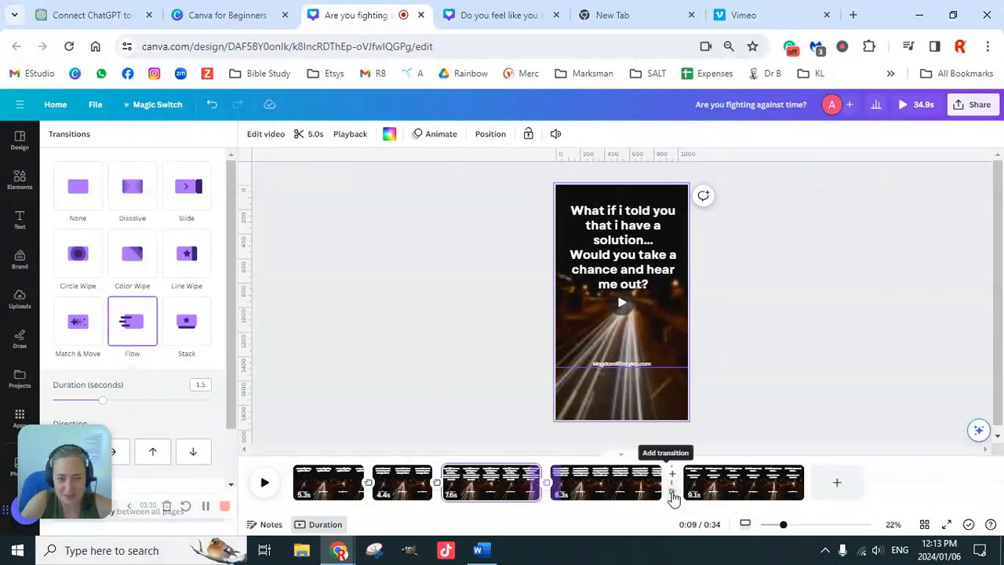
{"action": "left_click", "coordinate": [672, 495]}
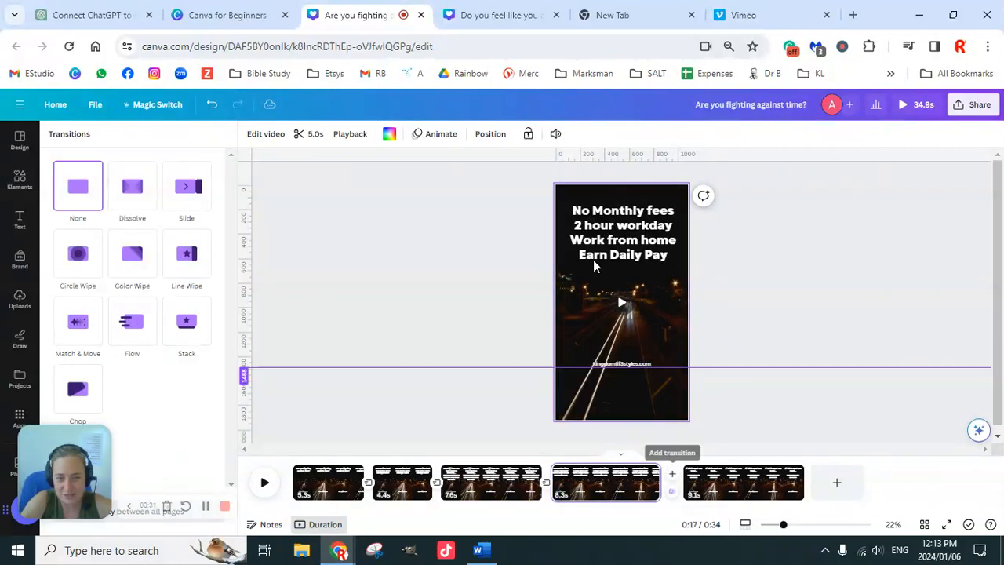
{"action": "left_click", "coordinate": [140, 337]}
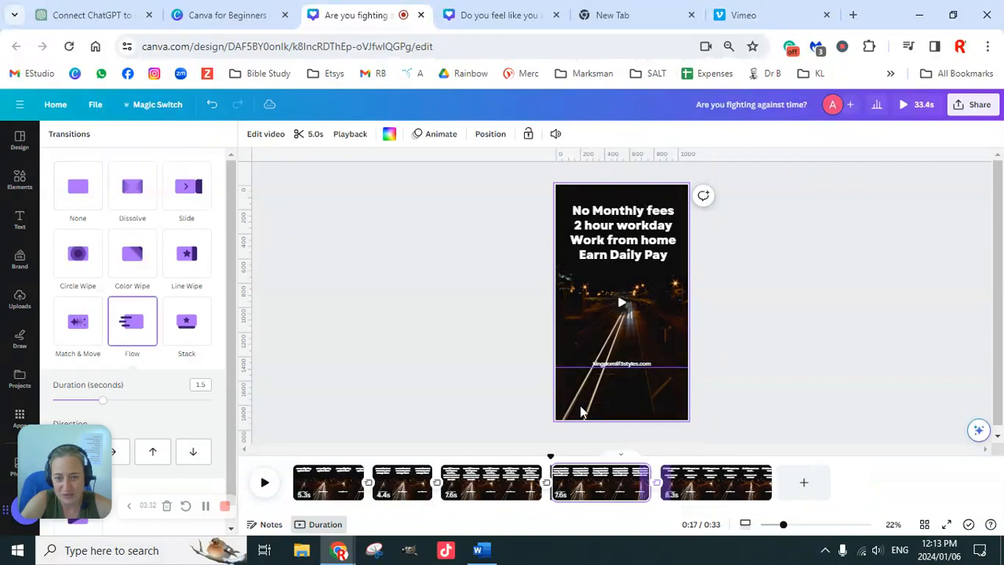
Preview the video with its page transitions and return to the editor.
{"action": "left_click", "coordinate": [904, 108]}
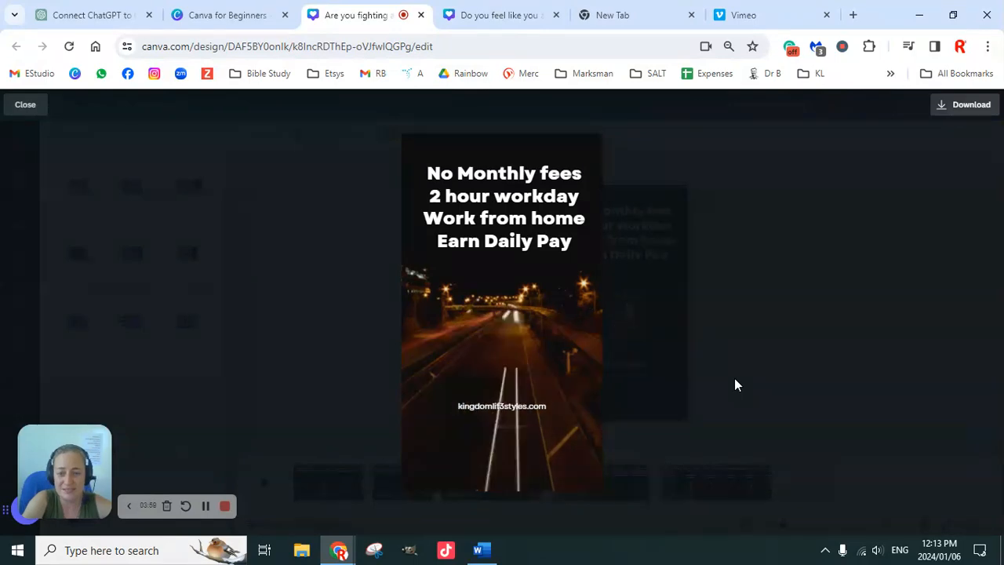
{"action": "left_click", "coordinate": [28, 112]}
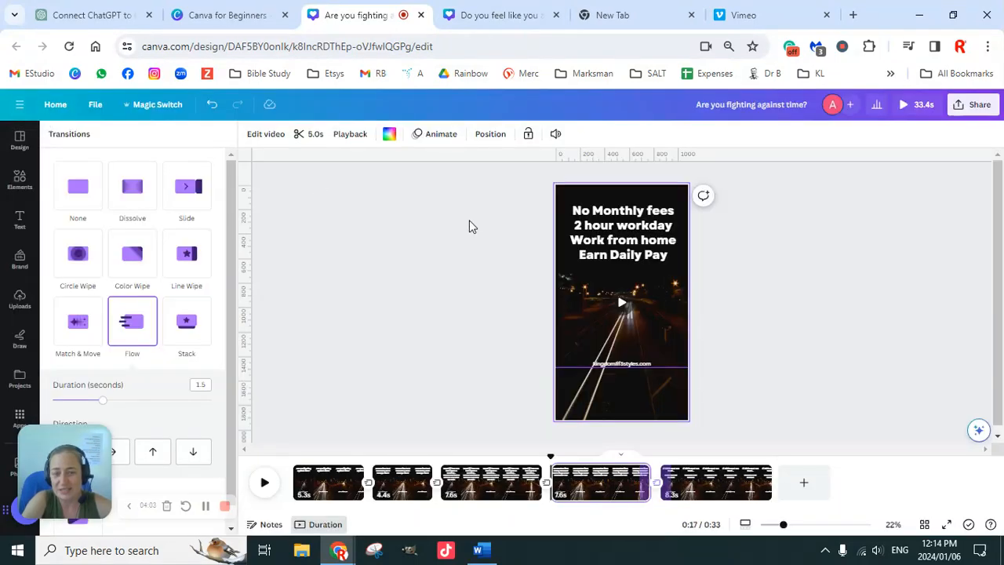
Apply the Block text animation to the "Are you fighting against time?" heading on the first page.
{"action": "left_click", "coordinate": [338, 487]}
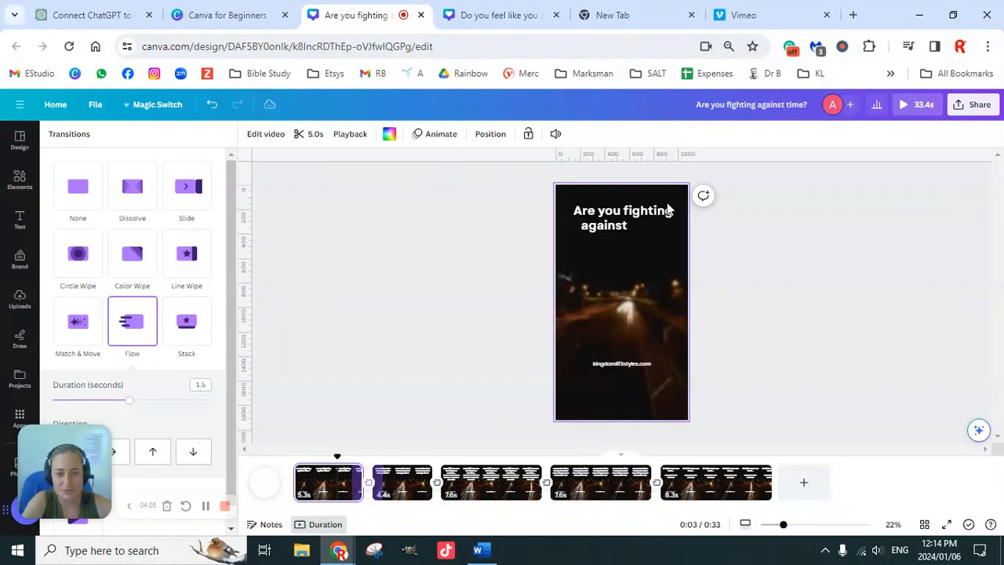
{"action": "left_click", "coordinate": [614, 229]}
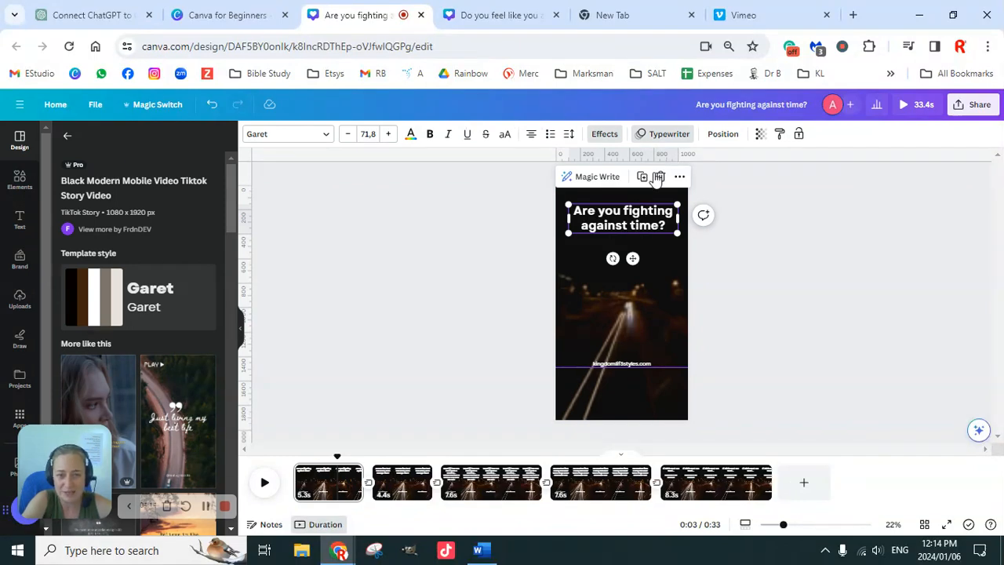
{"action": "left_click", "coordinate": [669, 135]}
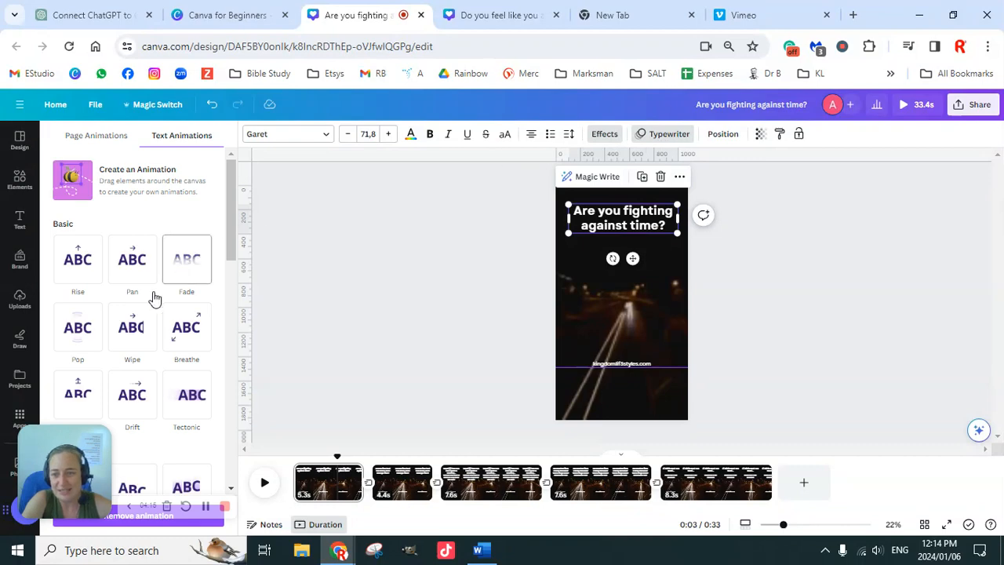
{"action": "scroll", "coordinate": [132, 333], "scroll_direction": "down", "scroll_amount": 2}
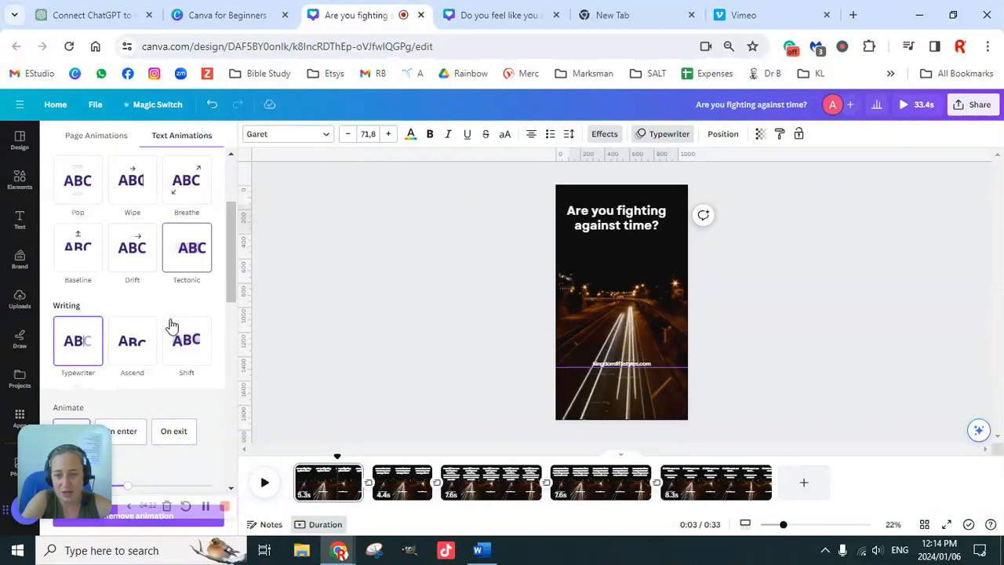
{"action": "scroll", "coordinate": [170, 333], "scroll_direction": "down", "scroll_amount": 4}
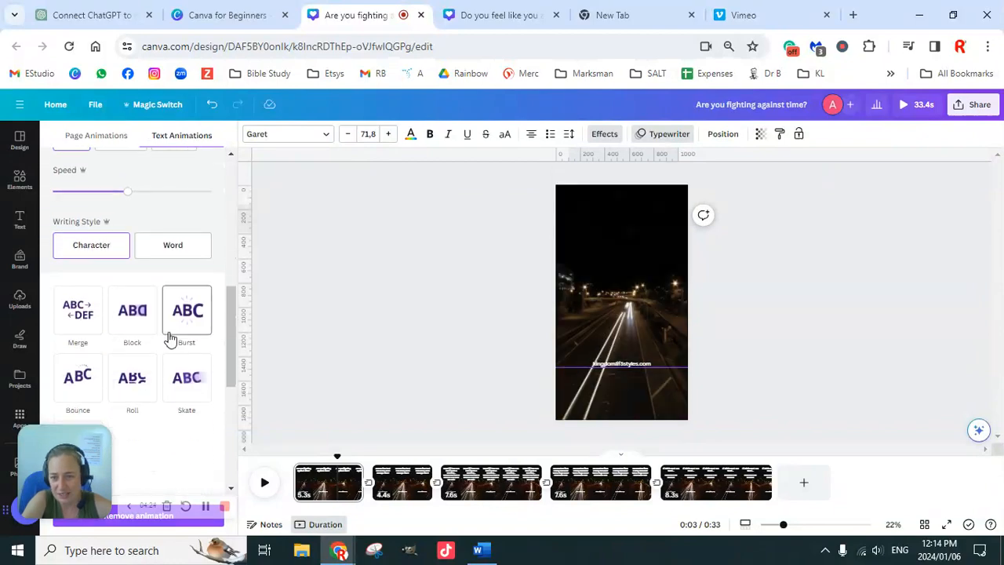
{"action": "scroll", "coordinate": [170, 338], "scroll_direction": "down", "scroll_amount": 2}
{"action": "scroll", "coordinate": [145, 274], "scroll_direction": "up", "scroll_amount": 1}
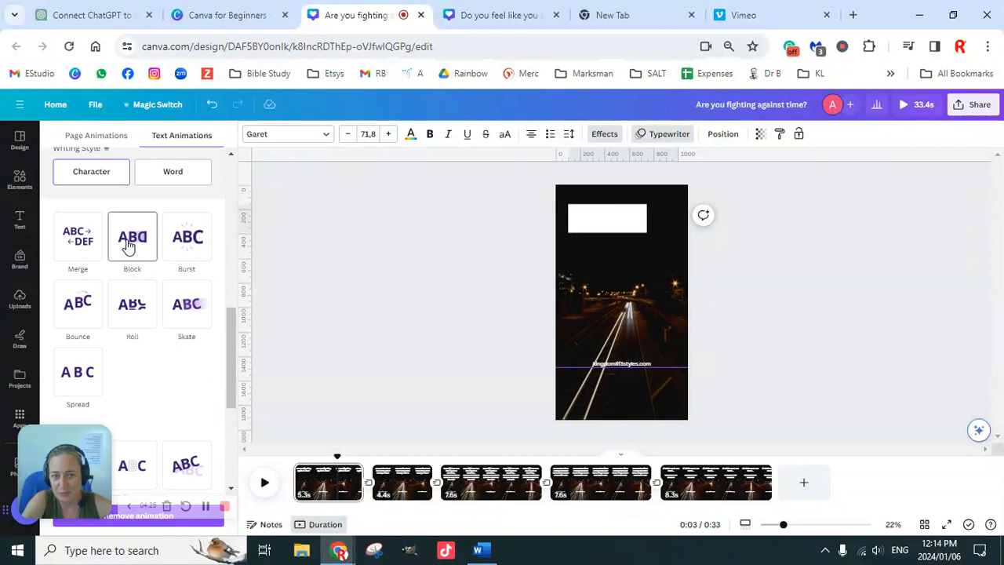
{"action": "left_click", "coordinate": [132, 245]}
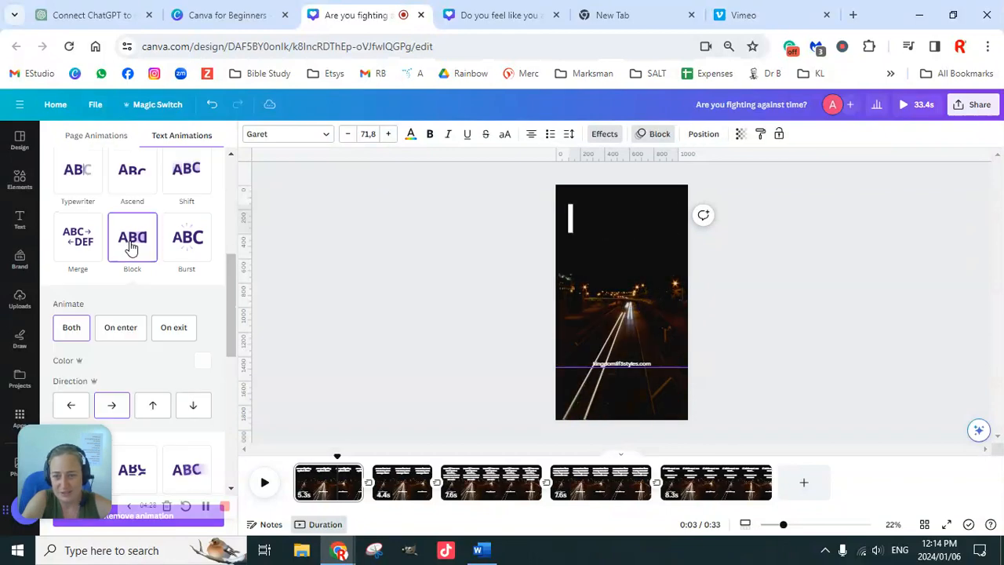
Apply the Block text animation to the "Do you feel that you never have enough time?" text on the second page.
{"action": "left_click", "coordinate": [396, 479]}
{"action": "left_click", "coordinate": [630, 236]}
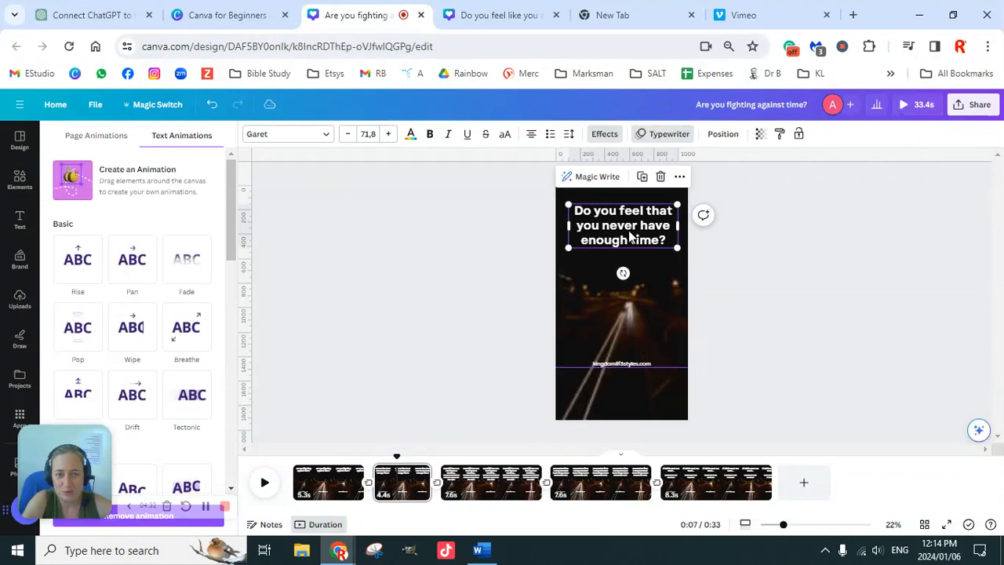
{"action": "left_click", "coordinate": [670, 134]}
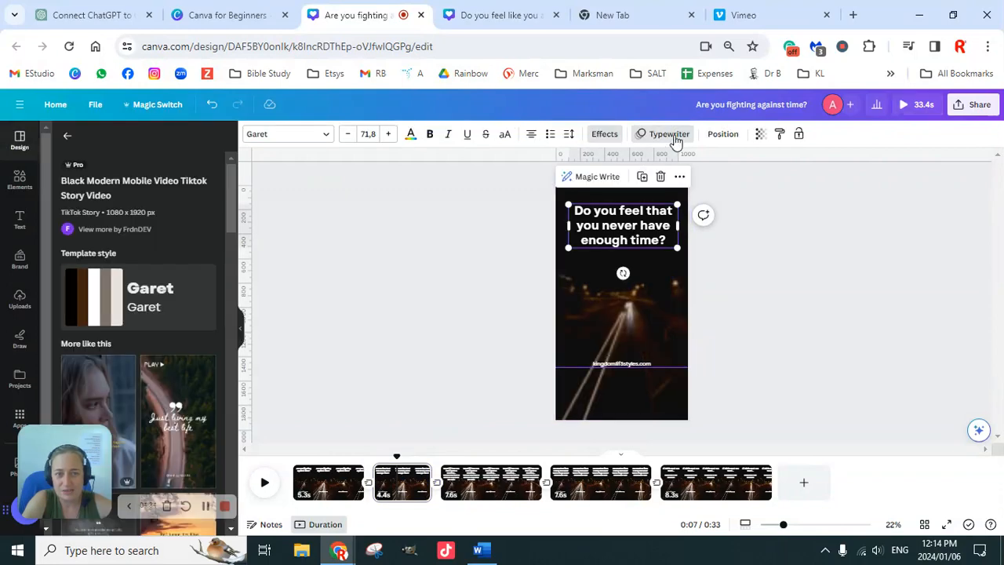
{"action": "left_click", "coordinate": [671, 134]}
{"action": "scroll", "coordinate": [132, 372], "scroll_direction": "down", "scroll_amount": 3}
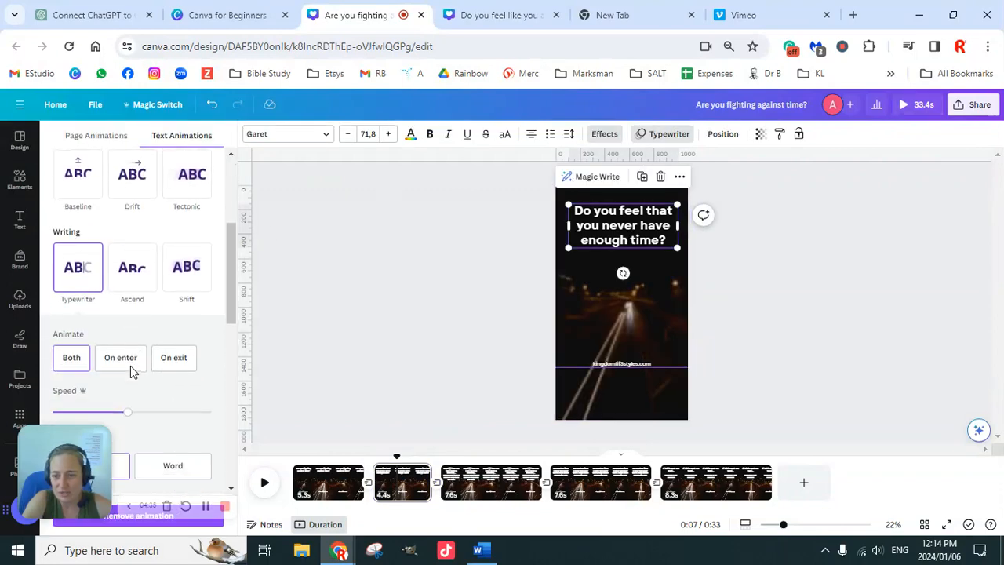
{"action": "scroll", "coordinate": [138, 369], "scroll_direction": "down", "scroll_amount": 5}
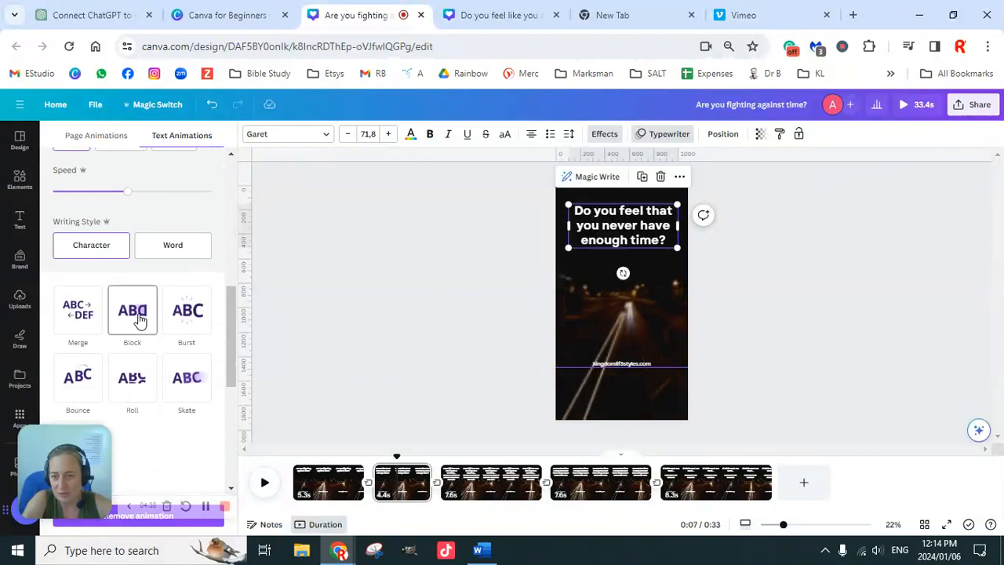
{"action": "left_click", "coordinate": [138, 320]}
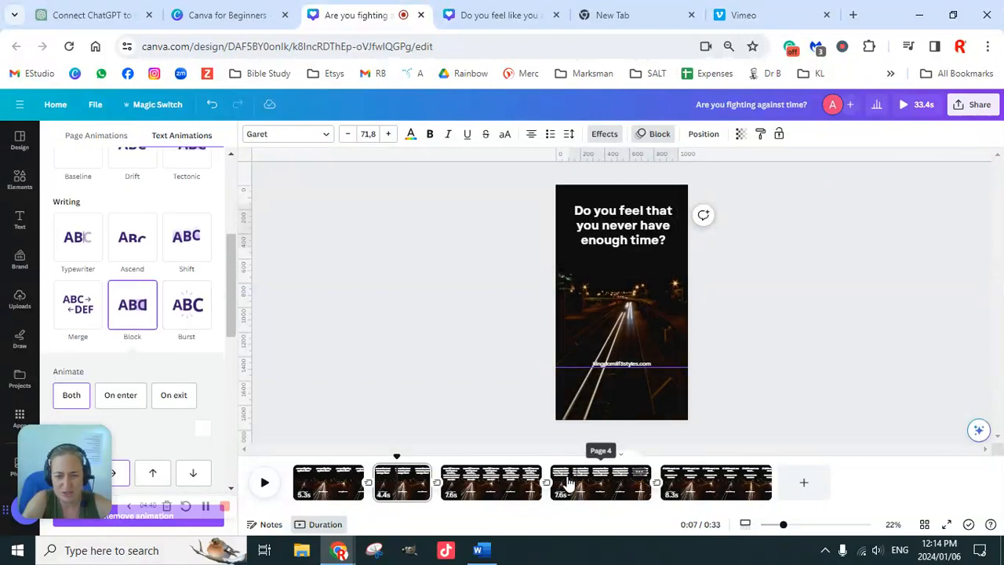
Apply the Block page animation to the third page, "What if i told you that i have a solution...".
{"action": "left_click", "coordinate": [491, 482]}
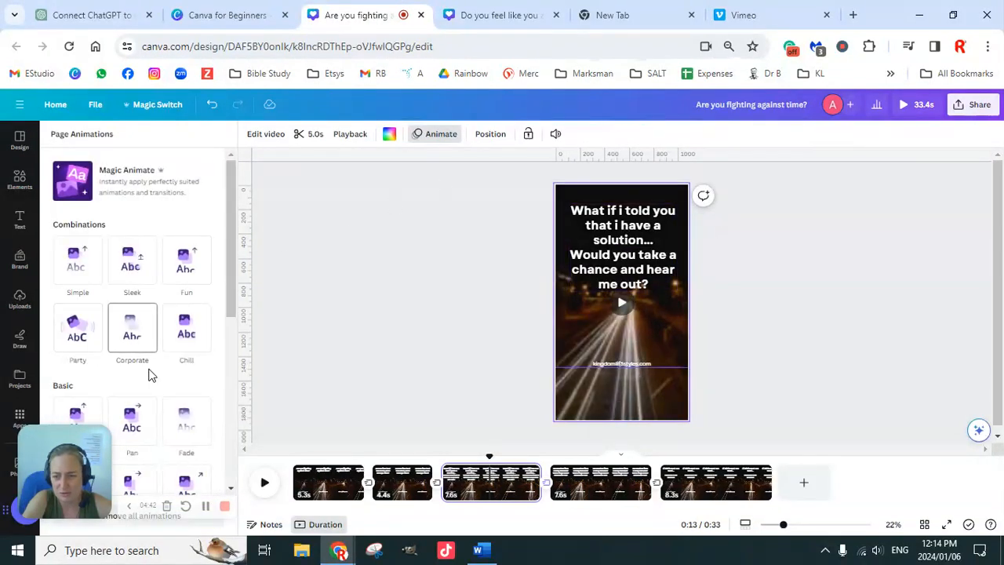
{"action": "scroll", "coordinate": [135, 373], "scroll_direction": "down", "scroll_amount": 3}
{"action": "scroll", "coordinate": [137, 372], "scroll_direction": "down", "scroll_amount": 2}
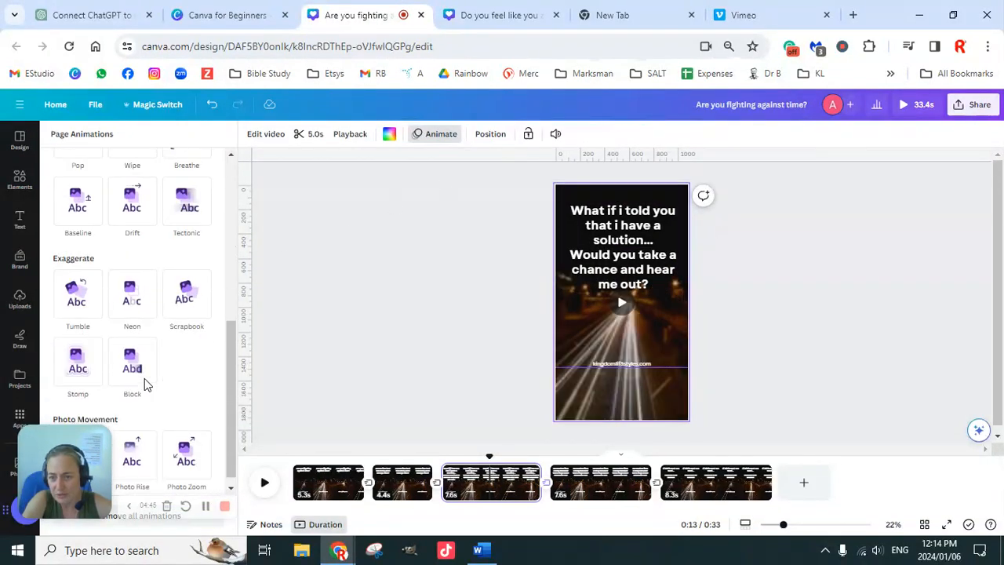
{"action": "left_click", "coordinate": [135, 355]}
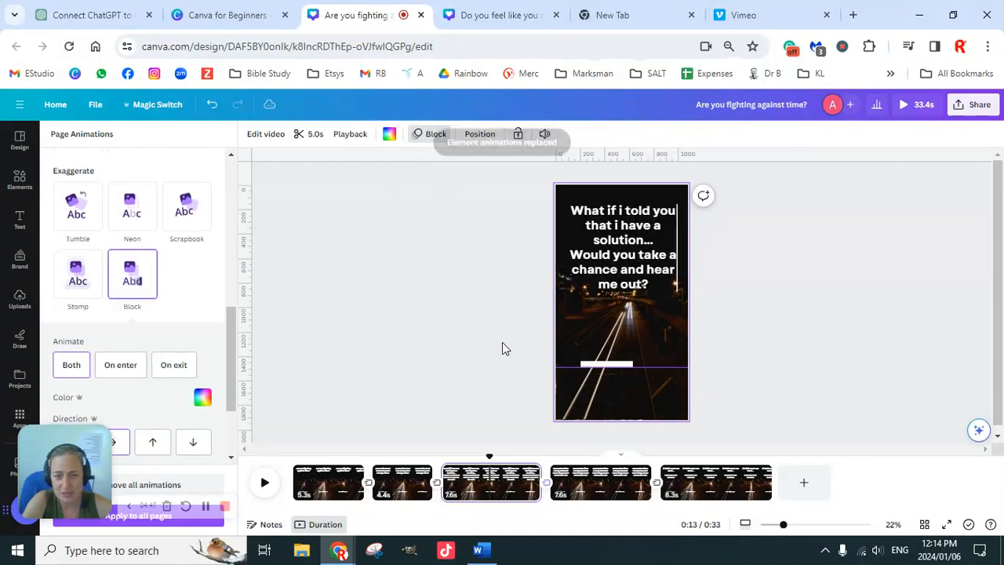
Apply the Block text animation to the "No Monthly fees" text on the fourth page.
{"action": "left_click", "coordinate": [602, 488]}
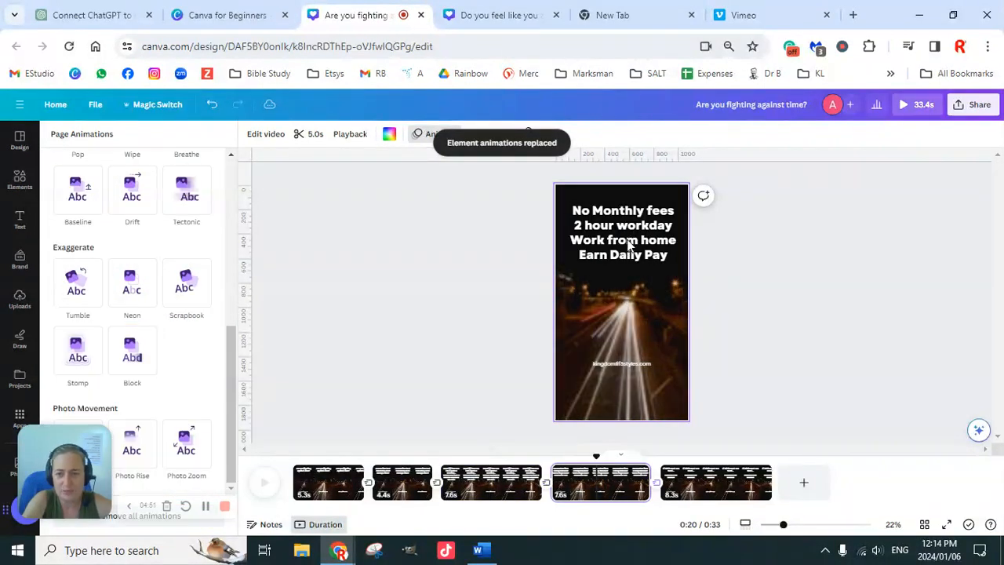
{"action": "left_click", "coordinate": [636, 246]}
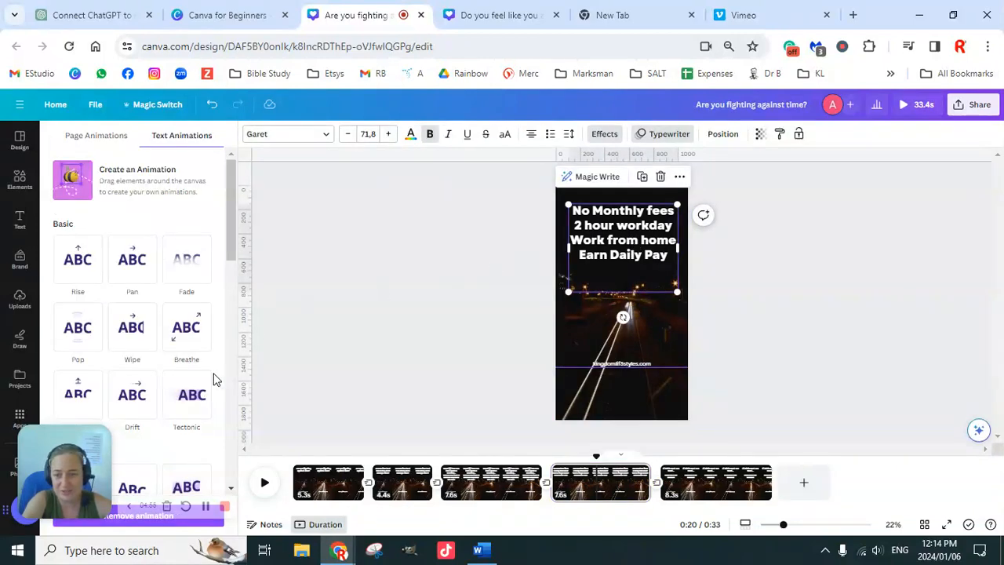
{"action": "scroll", "coordinate": [164, 384], "scroll_direction": "down", "scroll_amount": 8}
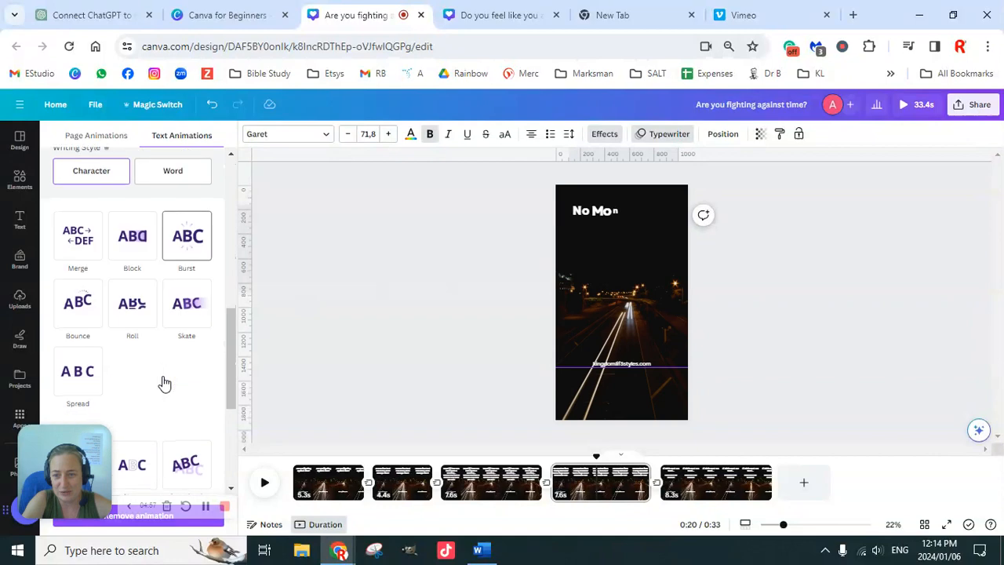
{"action": "scroll", "coordinate": [161, 361], "scroll_direction": "down", "scroll_amount": 1}
{"action": "left_click", "coordinate": [133, 177]}
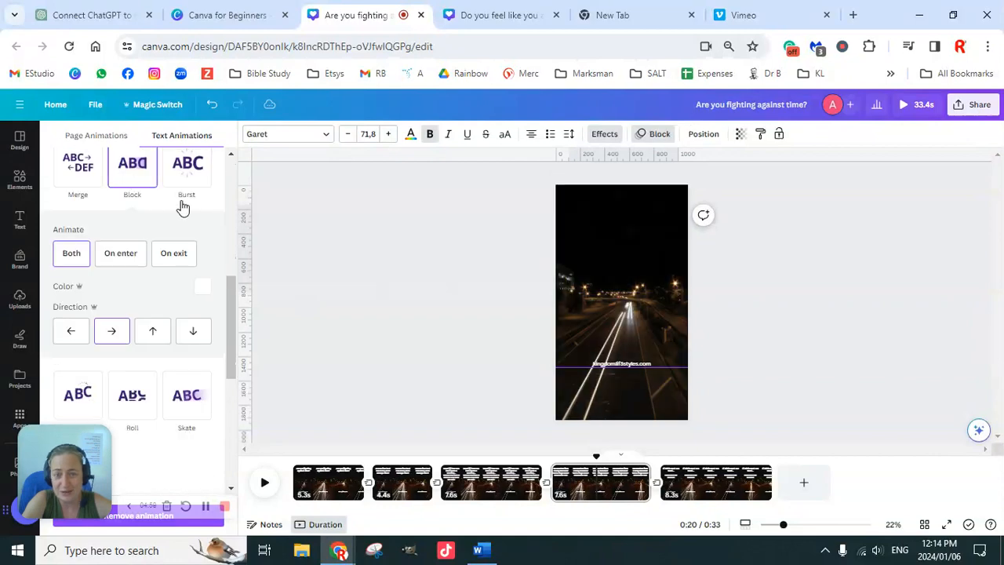
Check which animation is set on the "CONTACT ME NOW!!!!" text on the fifth page.
{"action": "left_click", "coordinate": [712, 483]}
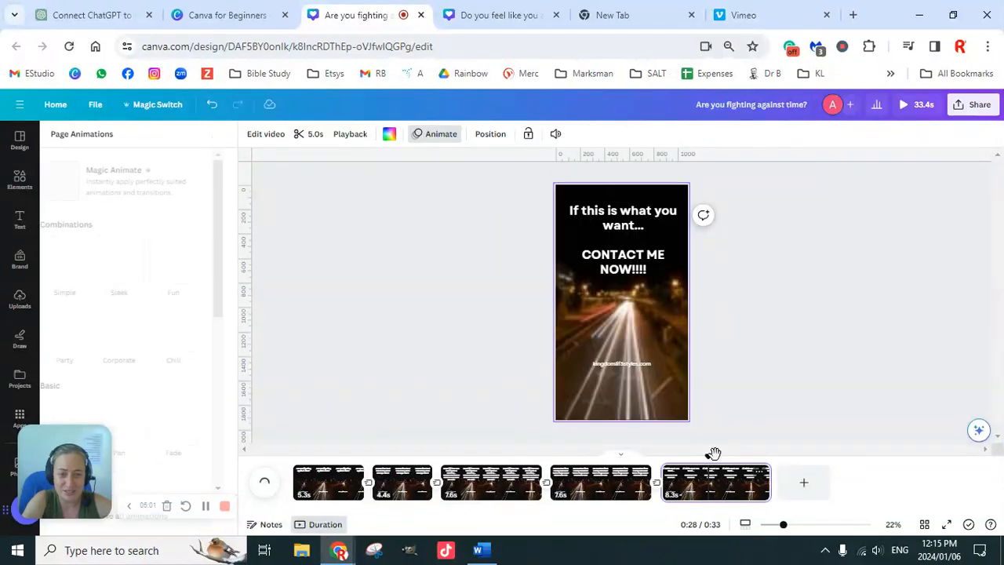
{"action": "left_click", "coordinate": [627, 263]}
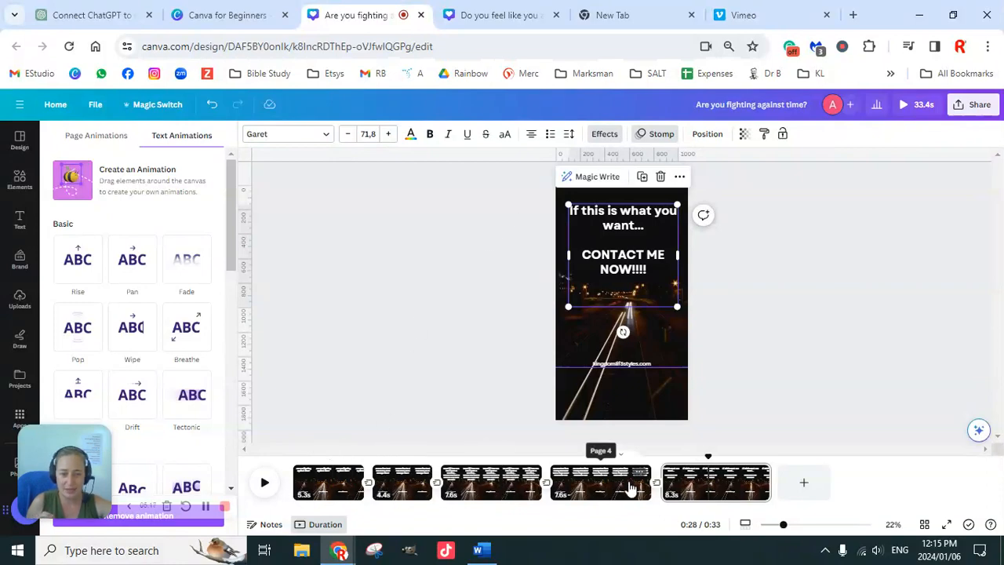
Apply the Breathe text animation to the website address on the first page.
{"action": "left_click", "coordinate": [340, 492]}
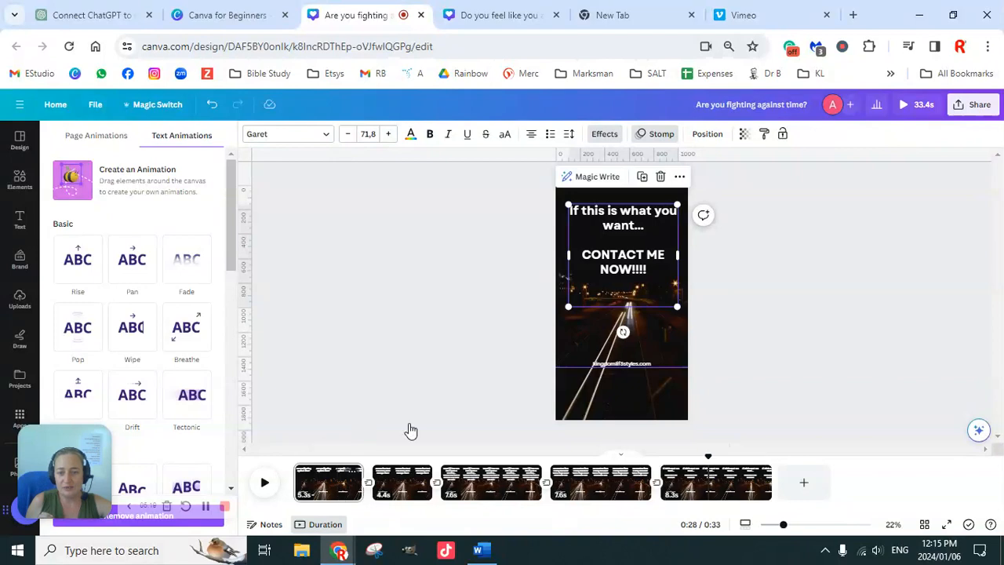
{"action": "left_click", "coordinate": [617, 364]}
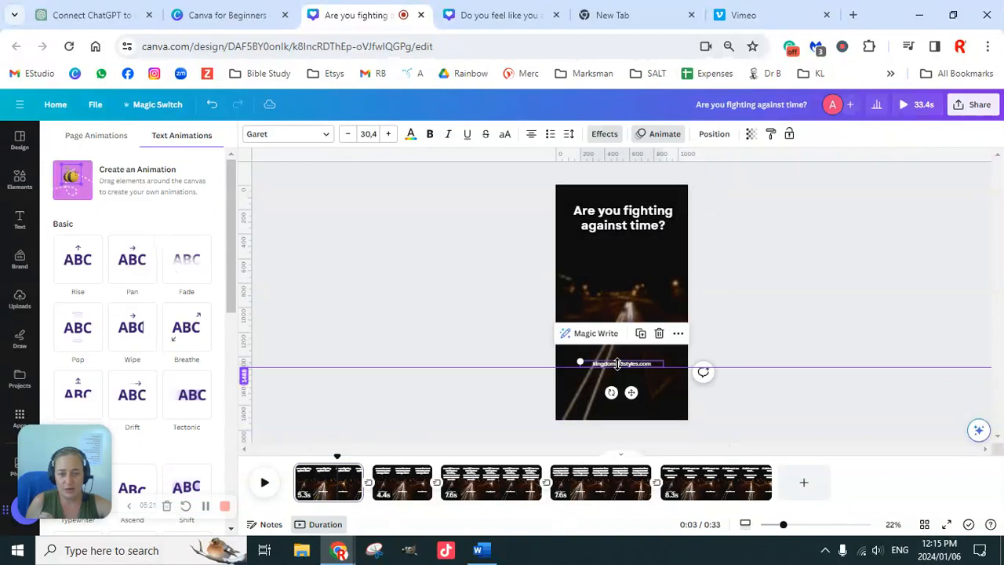
{"action": "left_click", "coordinate": [665, 138]}
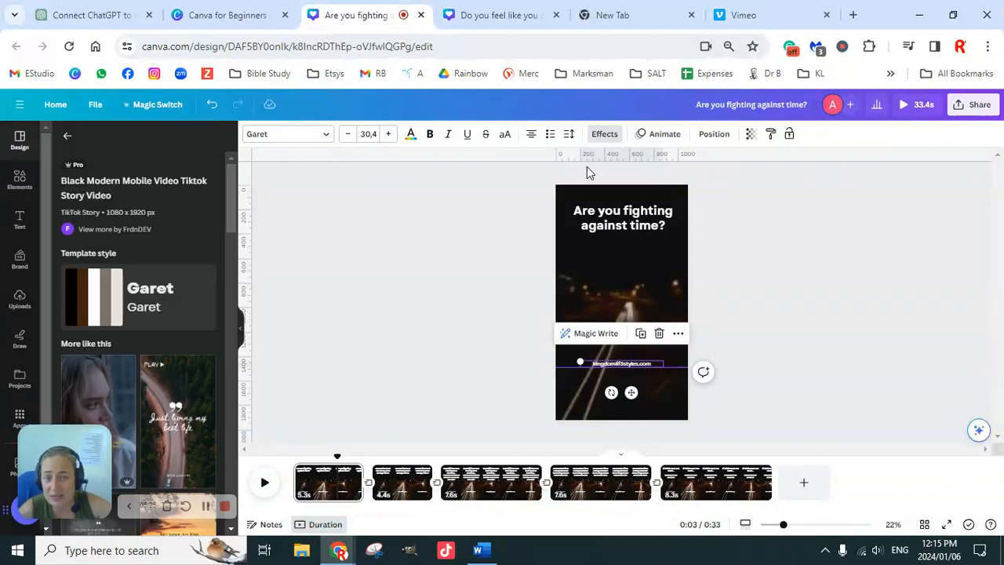
{"action": "left_click", "coordinate": [663, 135]}
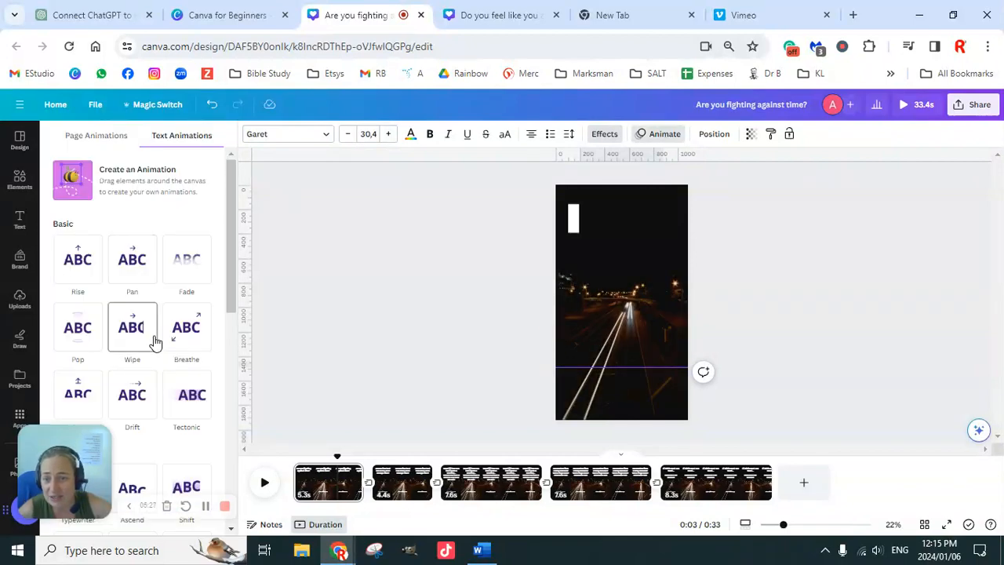
{"action": "left_click", "coordinate": [180, 344]}
Apply the Breathe text animation to the website address on the second and third pages.
{"action": "left_click", "coordinate": [399, 488]}
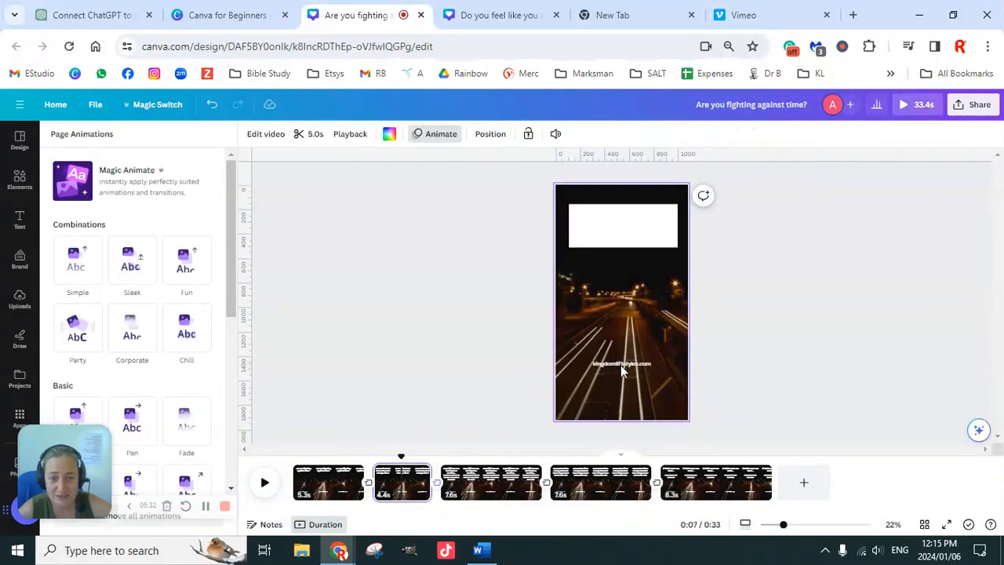
{"action": "left_click", "coordinate": [620, 365]}
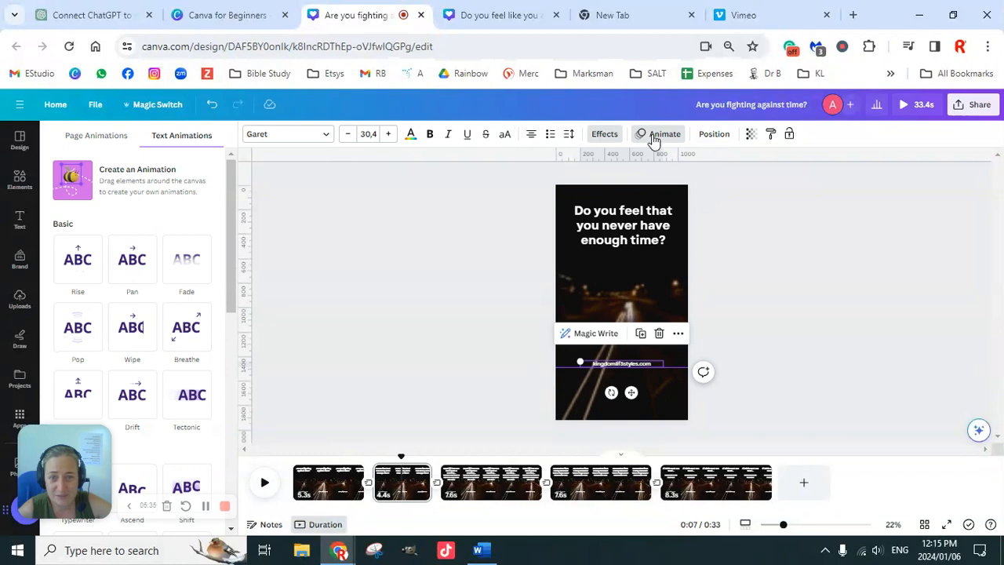
{"action": "left_click", "coordinate": [187, 329]}
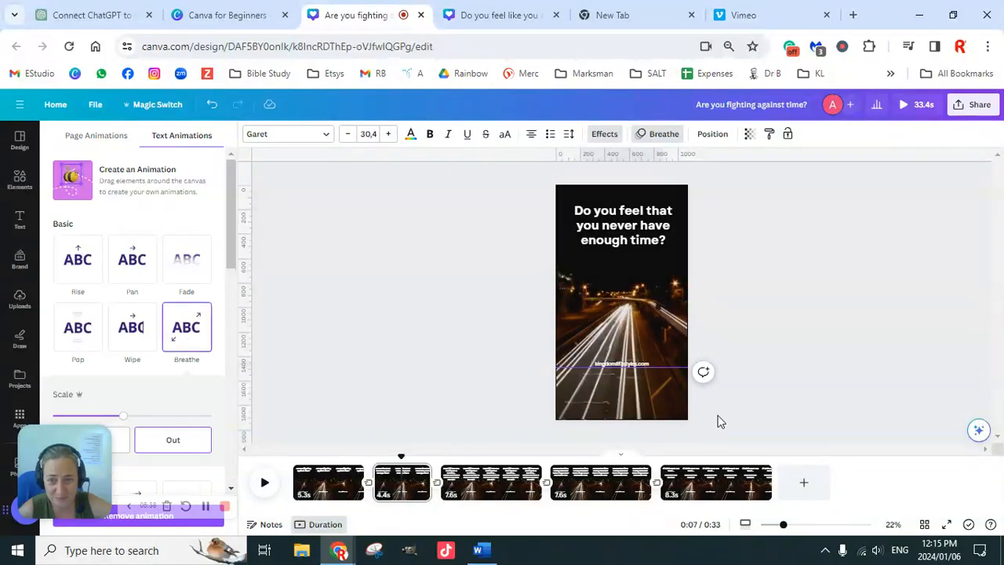
{"action": "left_click", "coordinate": [490, 482]}
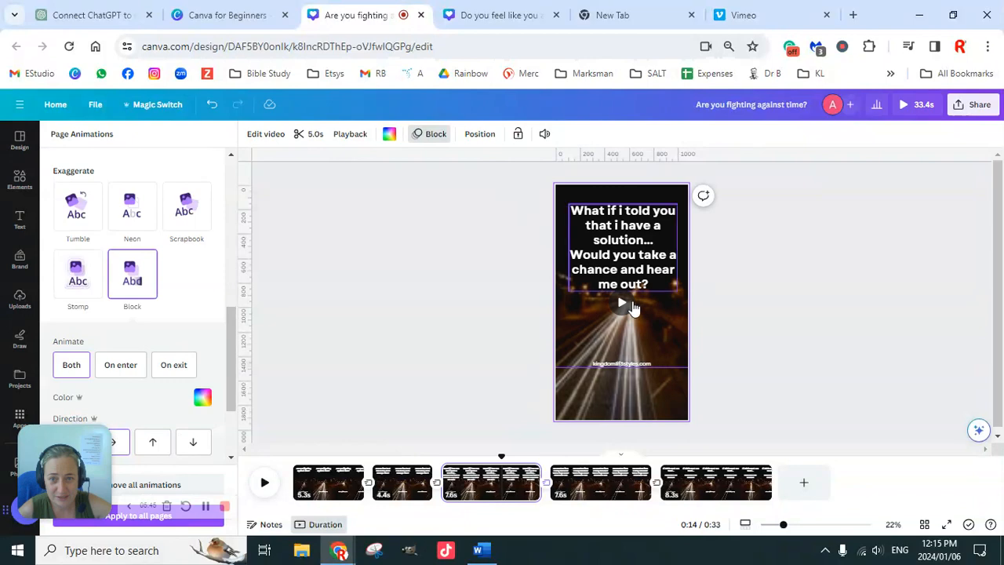
{"action": "left_click", "coordinate": [644, 363]}
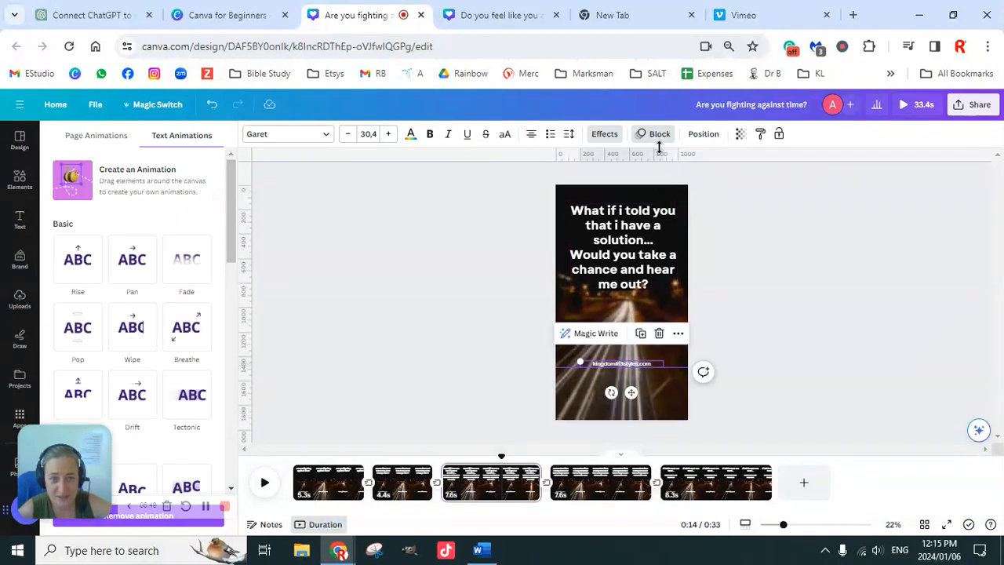
{"action": "left_click", "coordinate": [186, 335]}
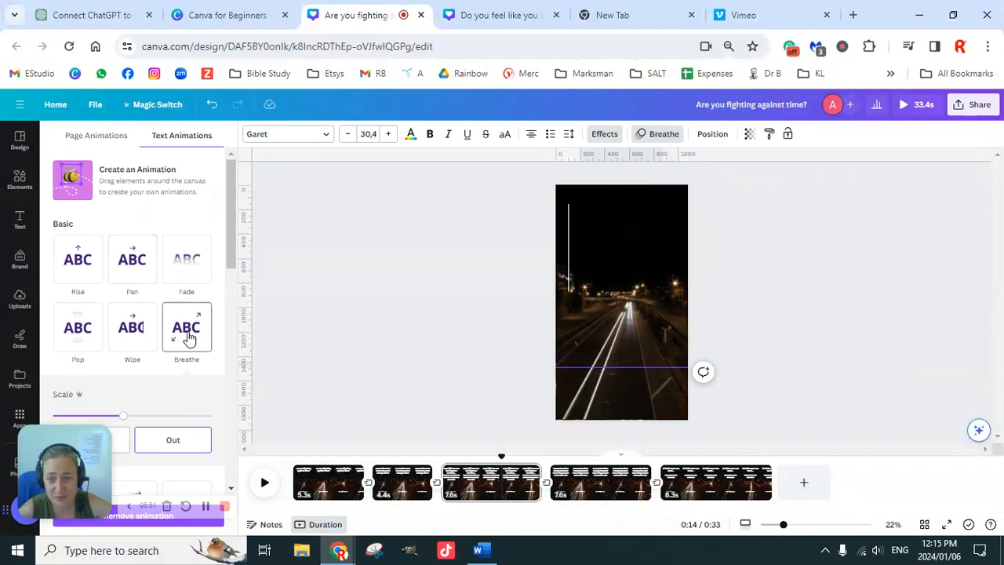
Apply the Breathe text animation to the website address on the fourth page.
{"action": "left_click", "coordinate": [614, 490]}
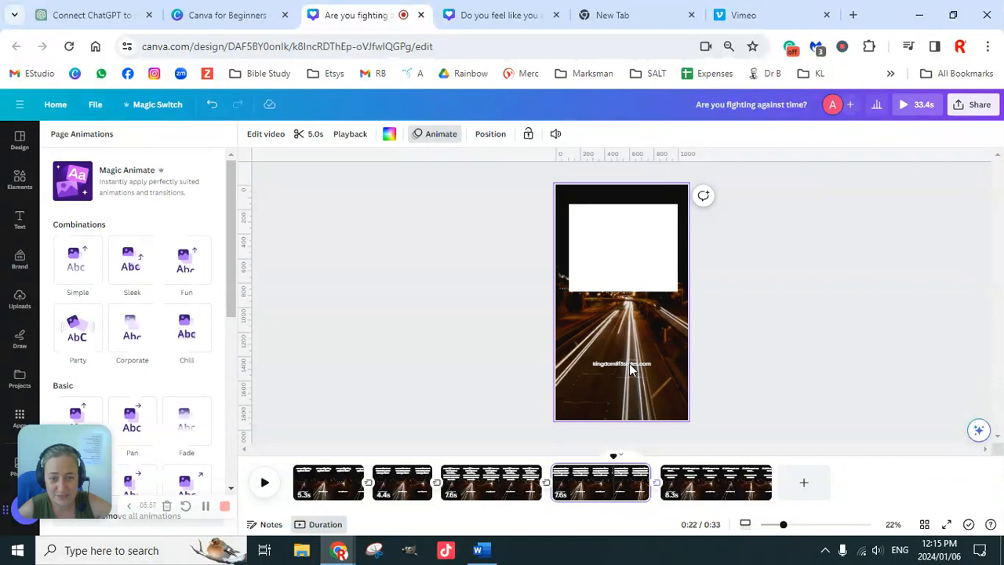
{"action": "left_click", "coordinate": [629, 363]}
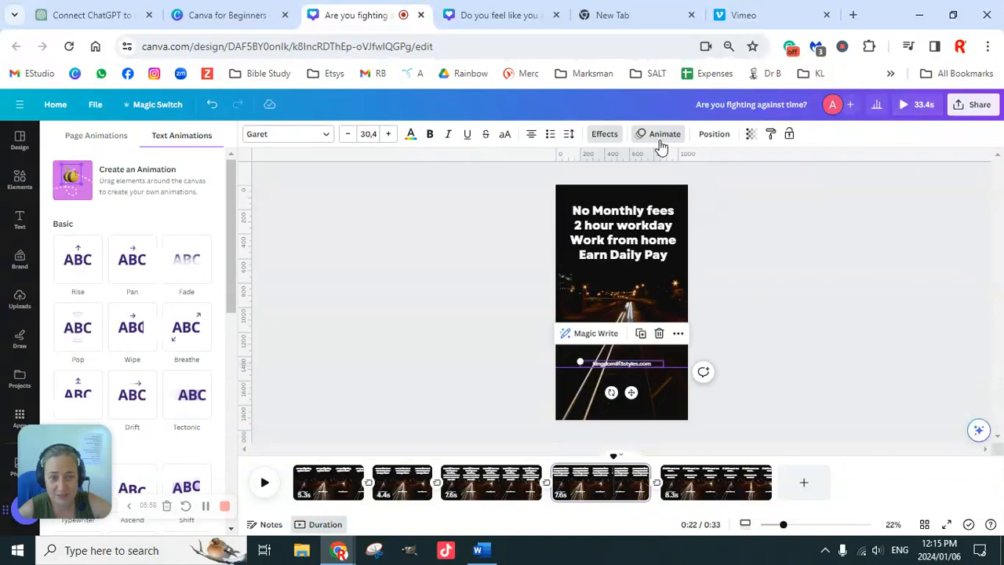
{"action": "left_click", "coordinate": [179, 342]}
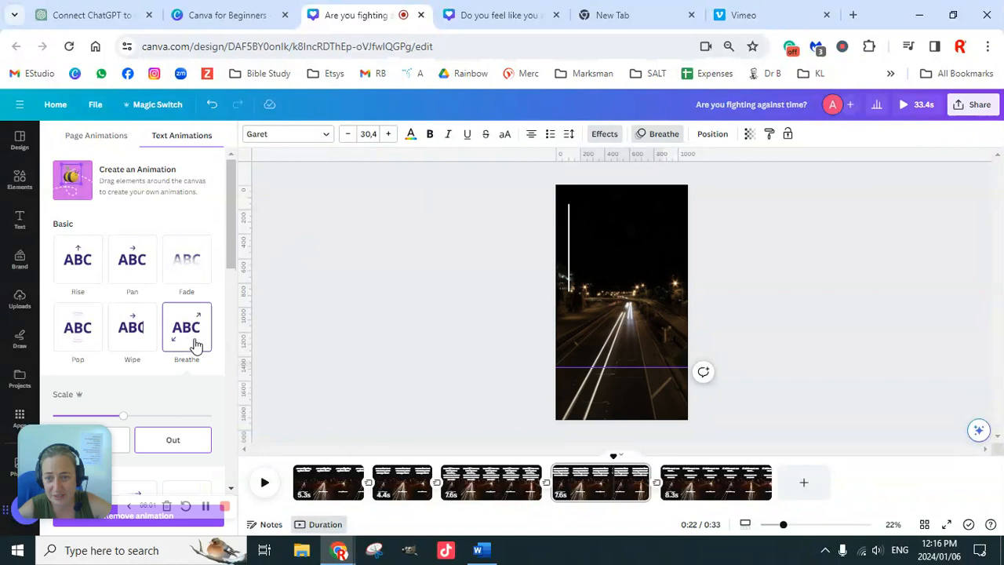
Apply the Breathe text animation to the website address on the fifth page.
{"action": "left_click", "coordinate": [718, 489]}
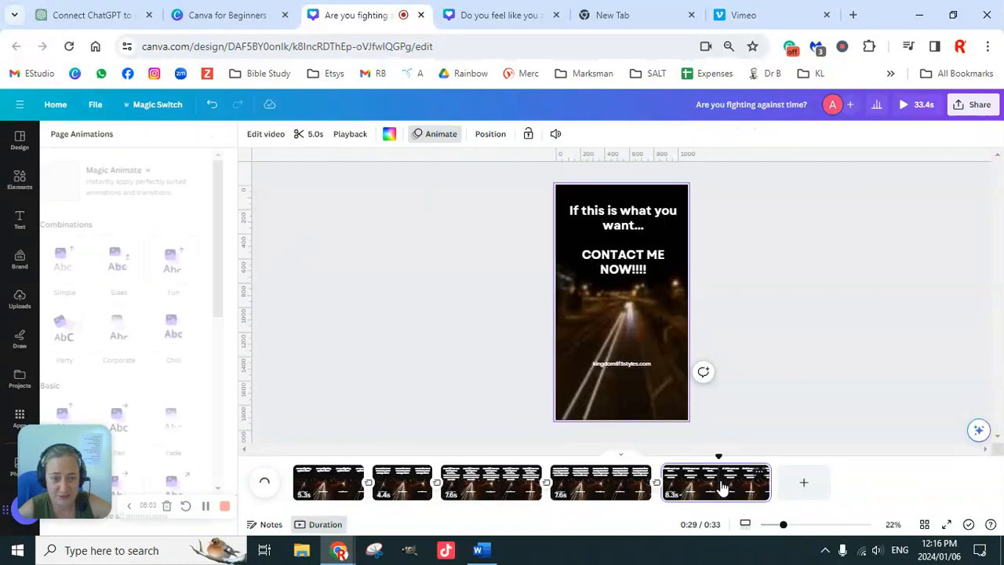
{"action": "left_click", "coordinate": [629, 365]}
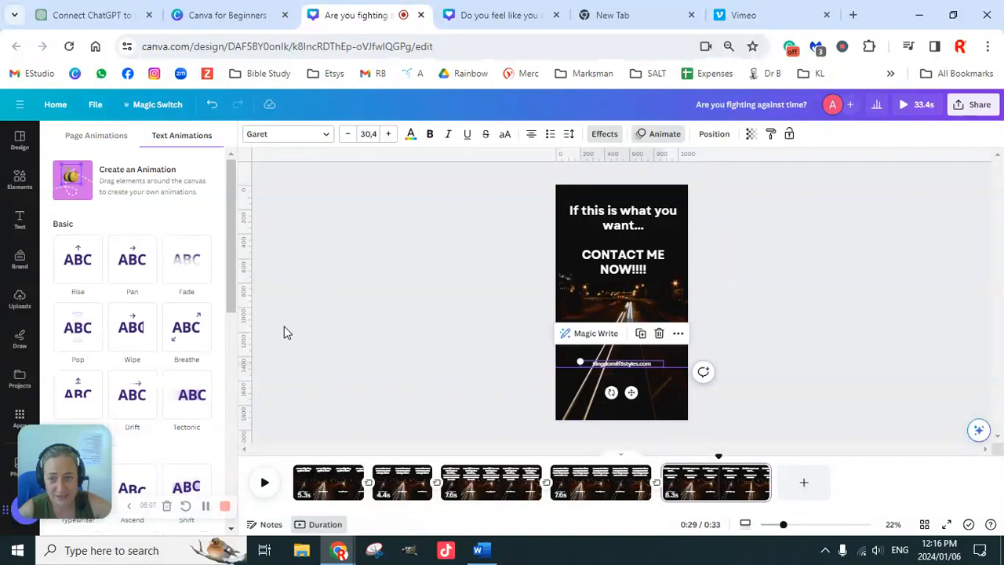
{"action": "left_click", "coordinate": [186, 348]}
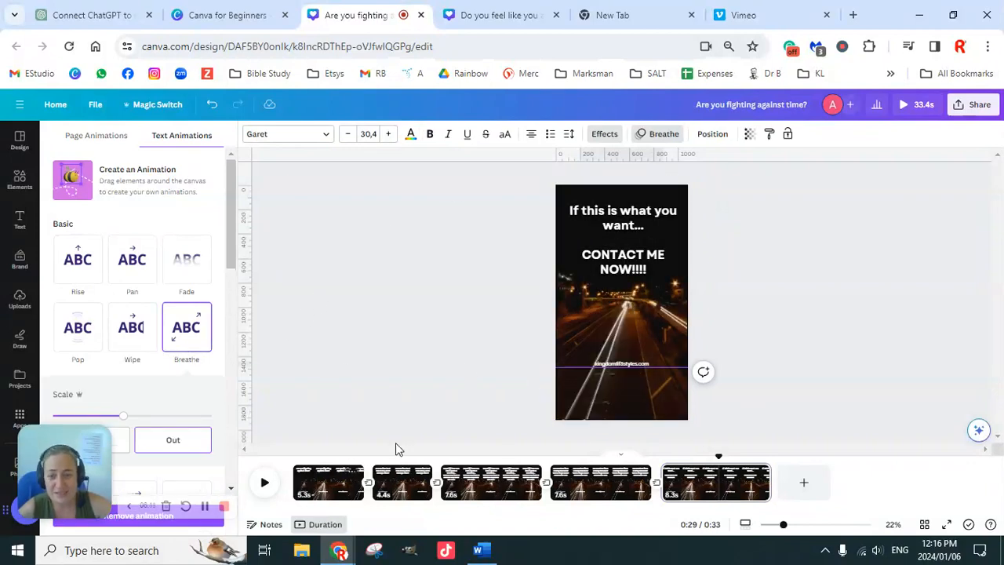
Preview the whole video from the first page and download all 5 pages as an MP4 video.
{"action": "left_click", "coordinate": [310, 485]}
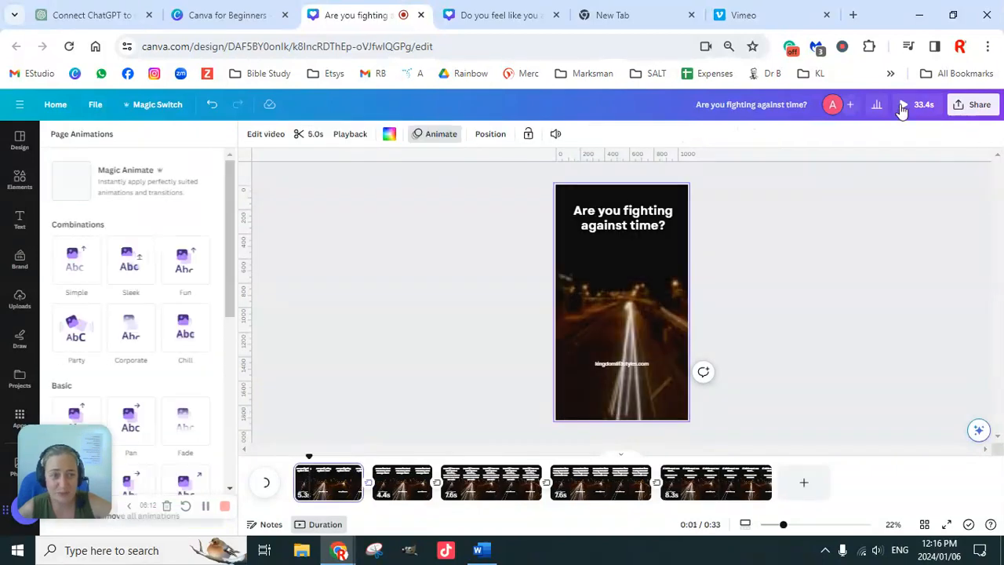
{"action": "left_click", "coordinate": [904, 106]}
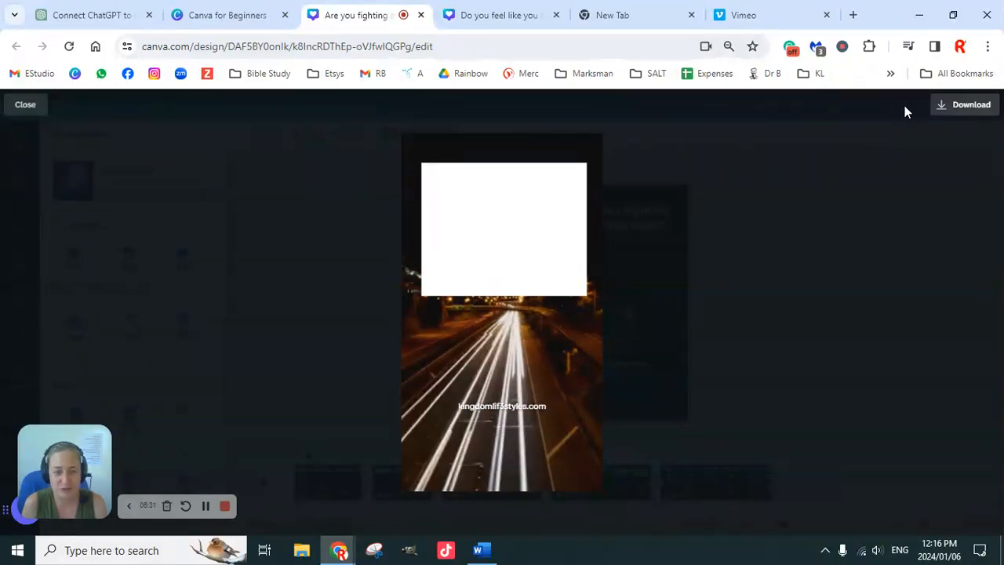
{"action": "left_click", "coordinate": [961, 115]}
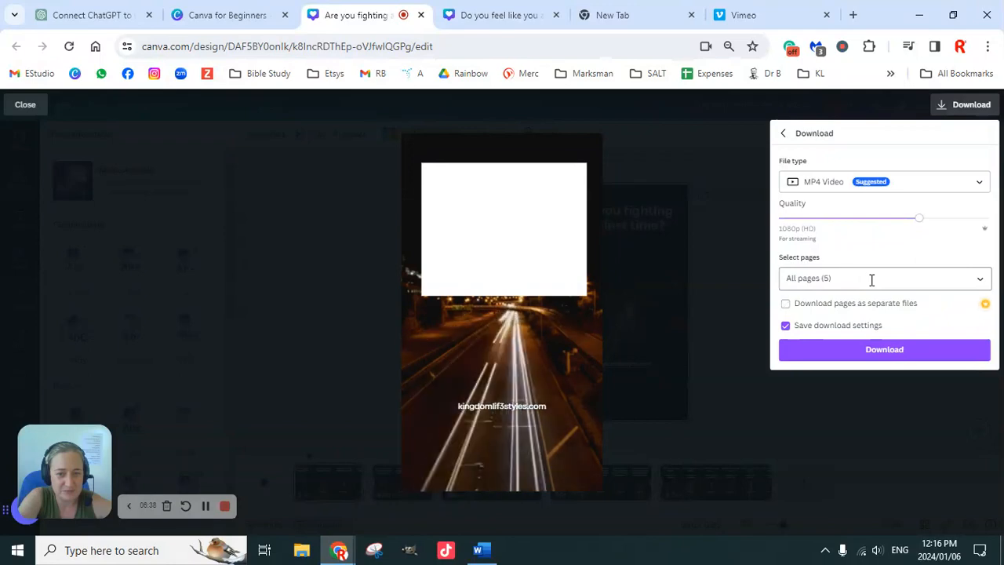
{"action": "left_click", "coordinate": [891, 353]}
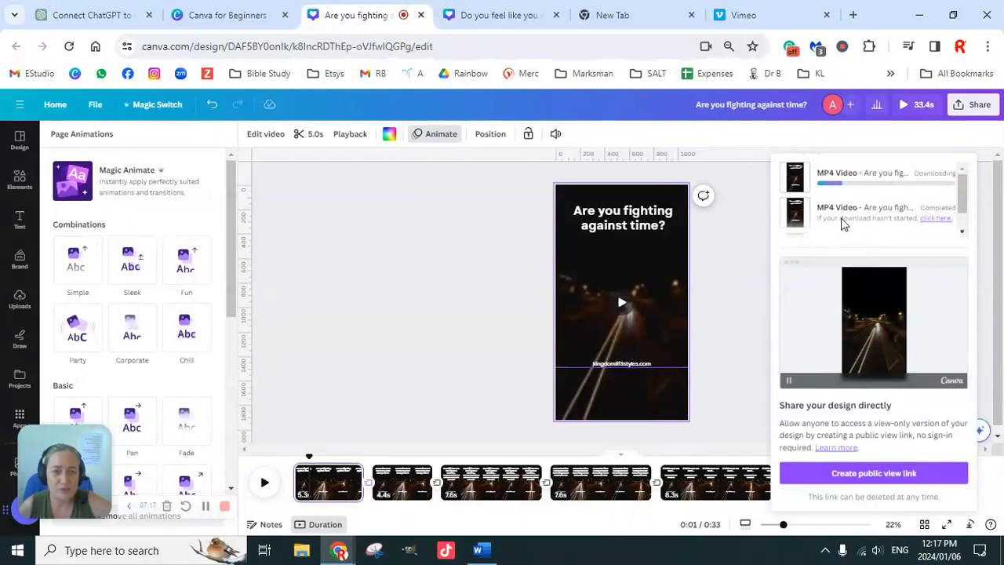
Switch to the Canva for Beginners course page and open the Design school page from the site's learning resources.
{"action": "left_click", "coordinate": [196, 16]}
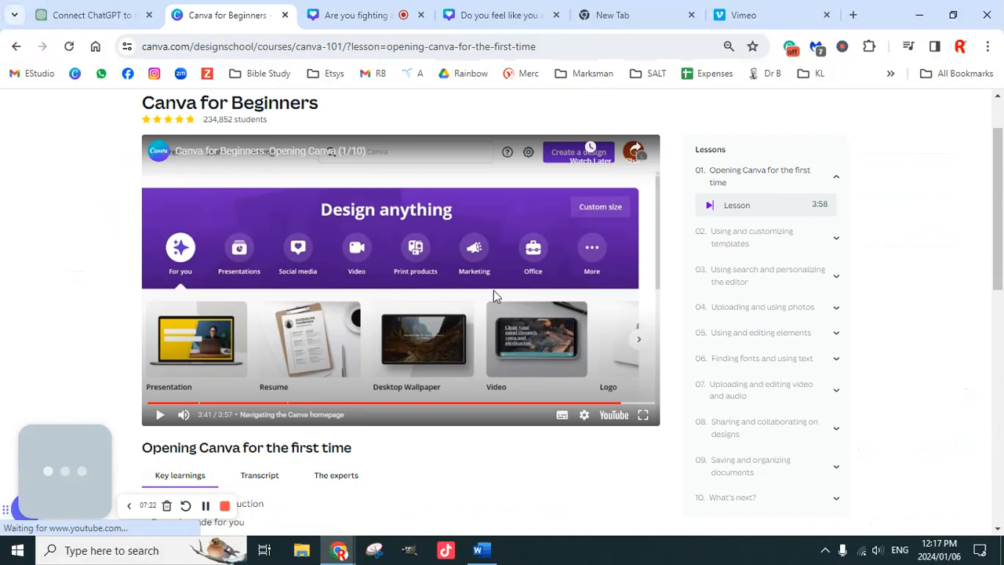
{"action": "scroll", "coordinate": [494, 296], "scroll_direction": "up", "scroll_amount": 1}
{"action": "left_click", "coordinate": [211, 110]}
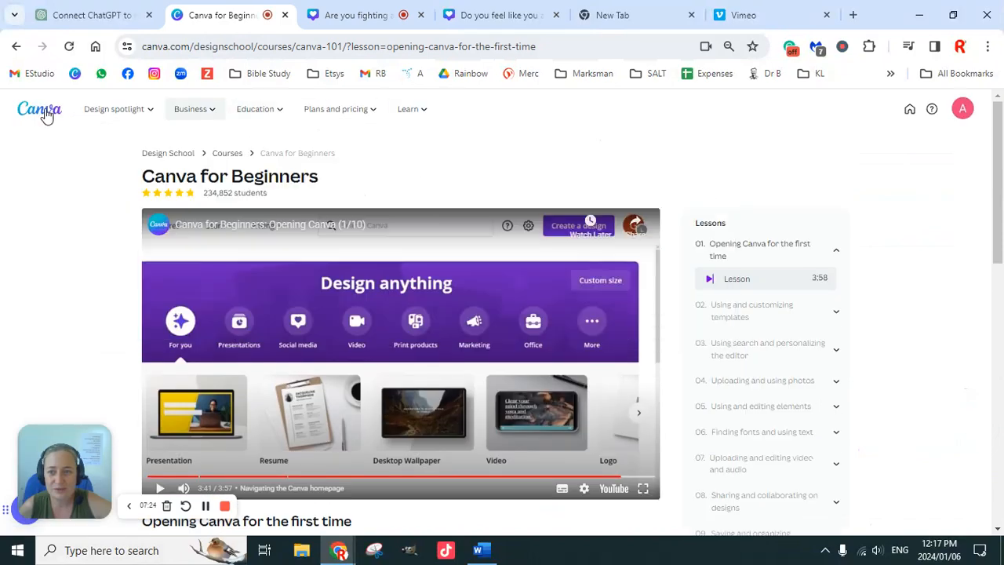
{"action": "mouse_move", "coordinate": [413, 117]}
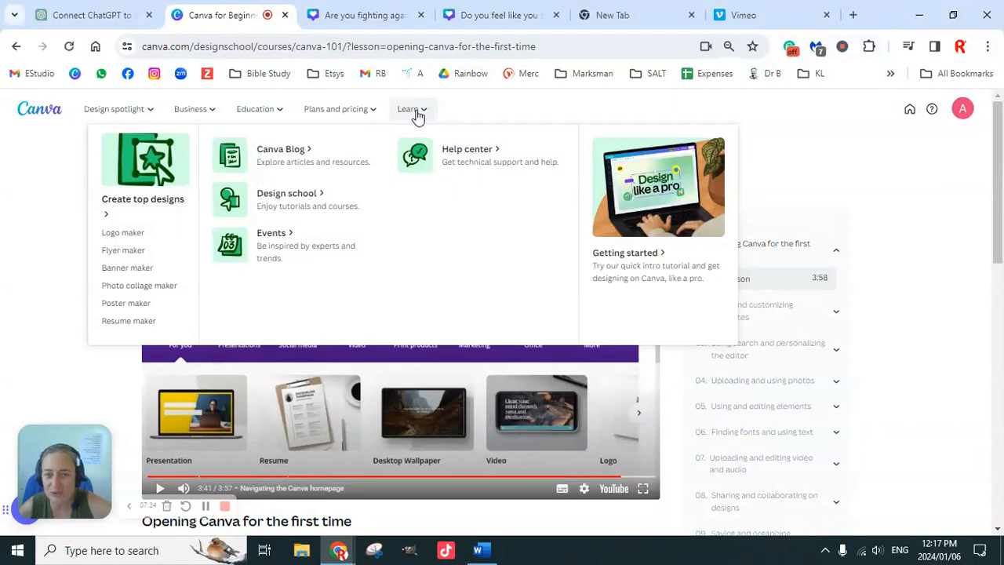
{"action": "left_click", "coordinate": [290, 202]}
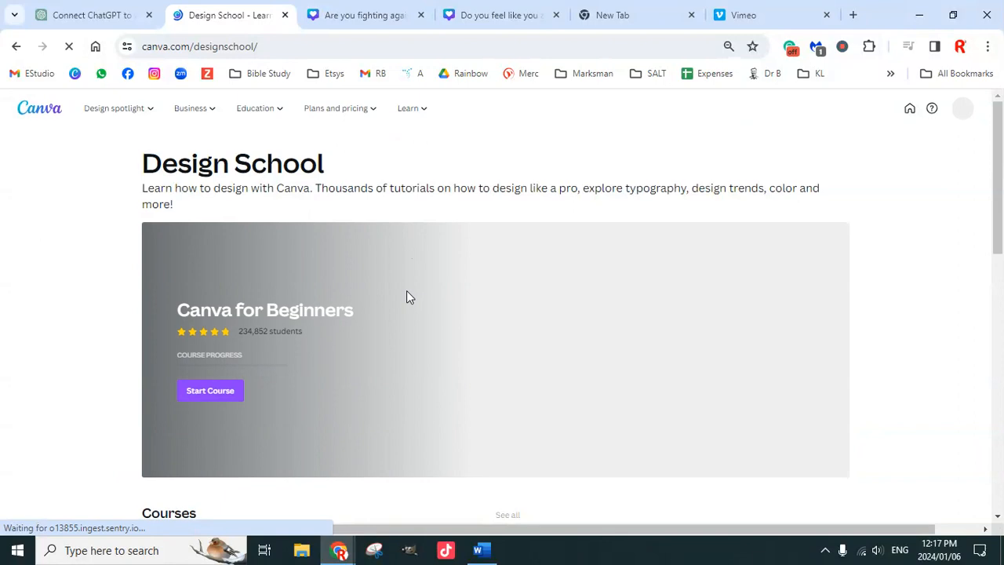
Look through the Design School courses and tutorials, and return to the "Are you fighting against time?" design.
{"action": "scroll", "coordinate": [392, 267], "scroll_direction": "down", "scroll_amount": 2}
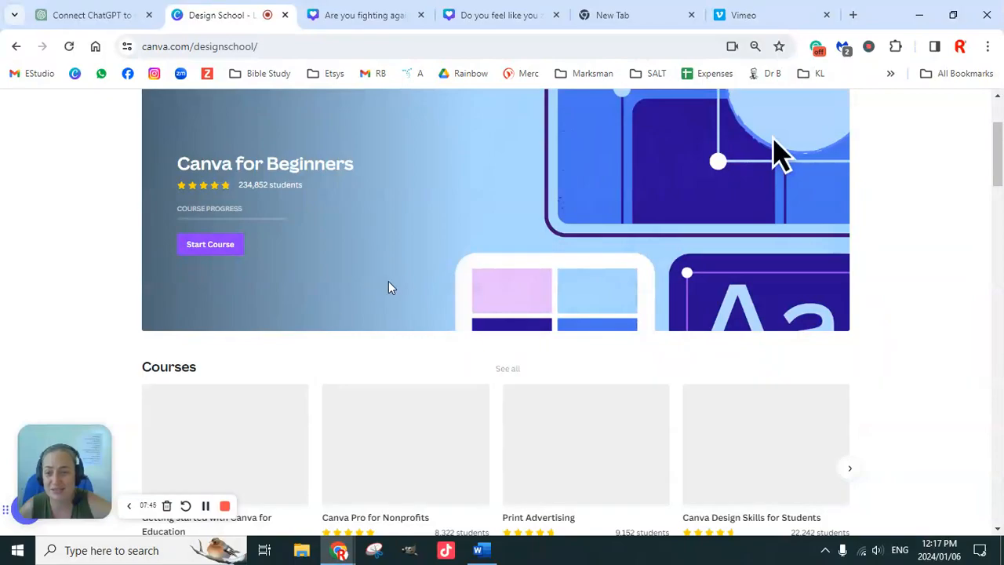
{"action": "scroll", "coordinate": [532, 296], "scroll_direction": "down", "scroll_amount": 20}
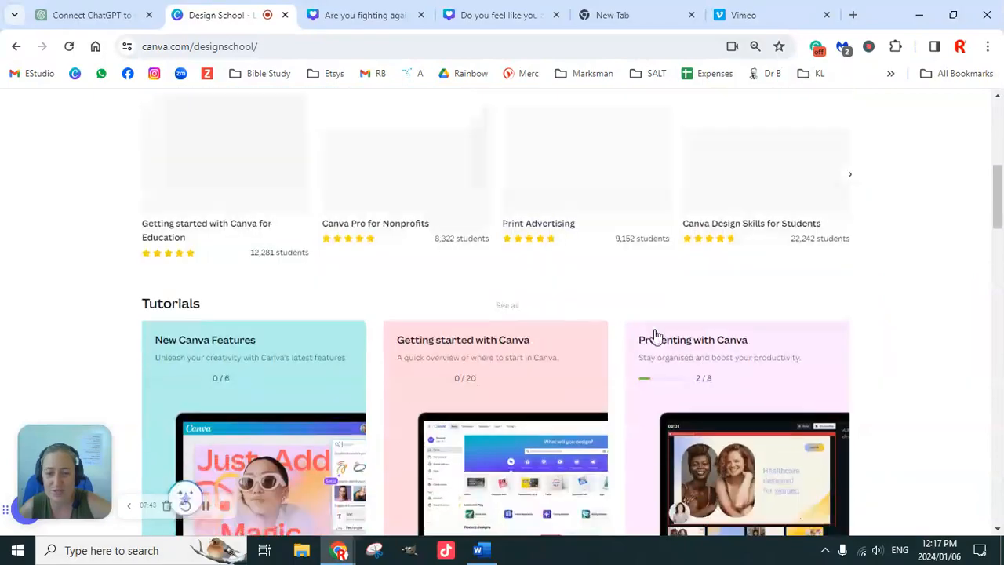
{"action": "scroll", "coordinate": [665, 397], "scroll_direction": "down", "scroll_amount": 7}
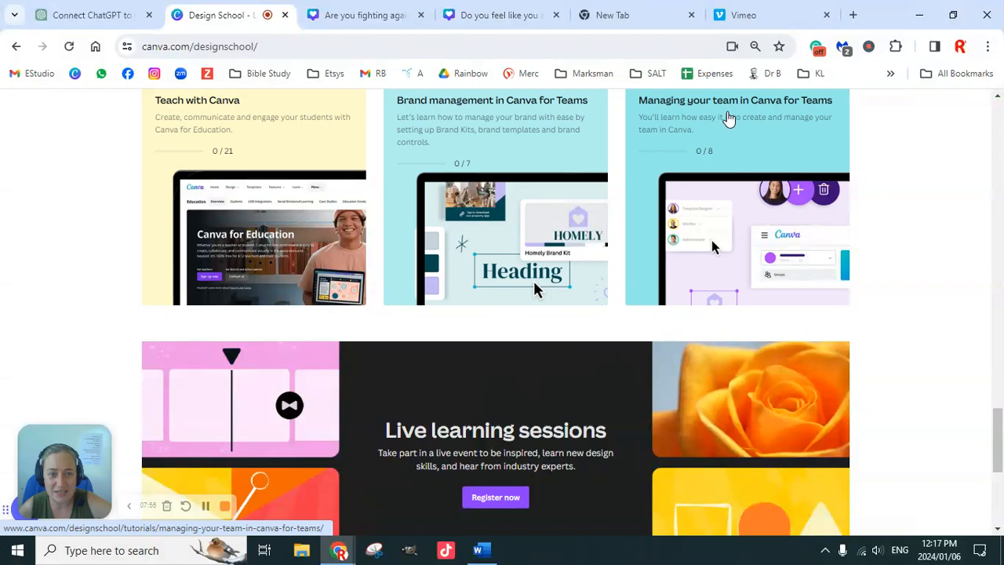
{"action": "scroll", "coordinate": [444, 321], "scroll_direction": "down", "scroll_amount": 4}
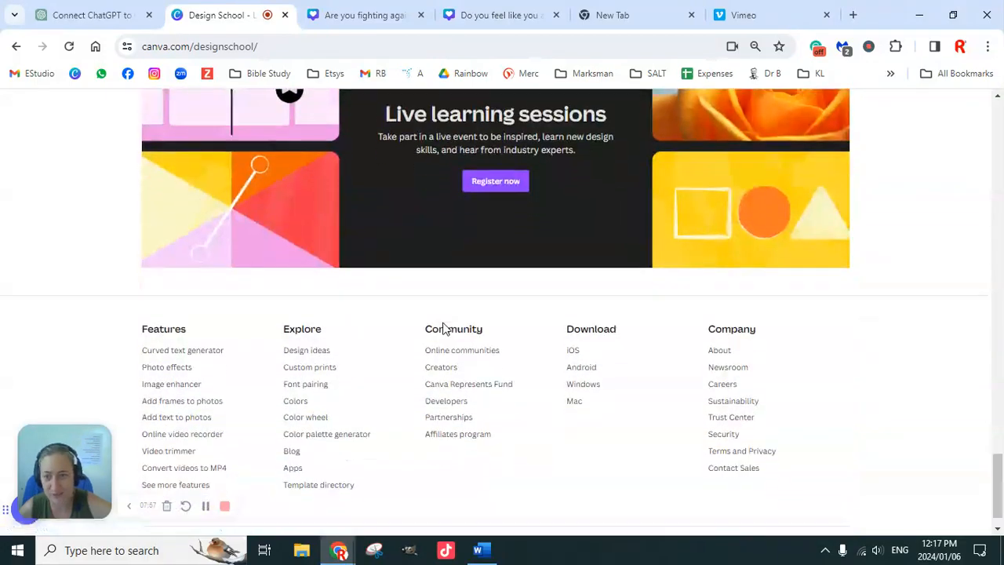
{"action": "scroll", "coordinate": [482, 326], "scroll_direction": "up", "scroll_amount": 20}
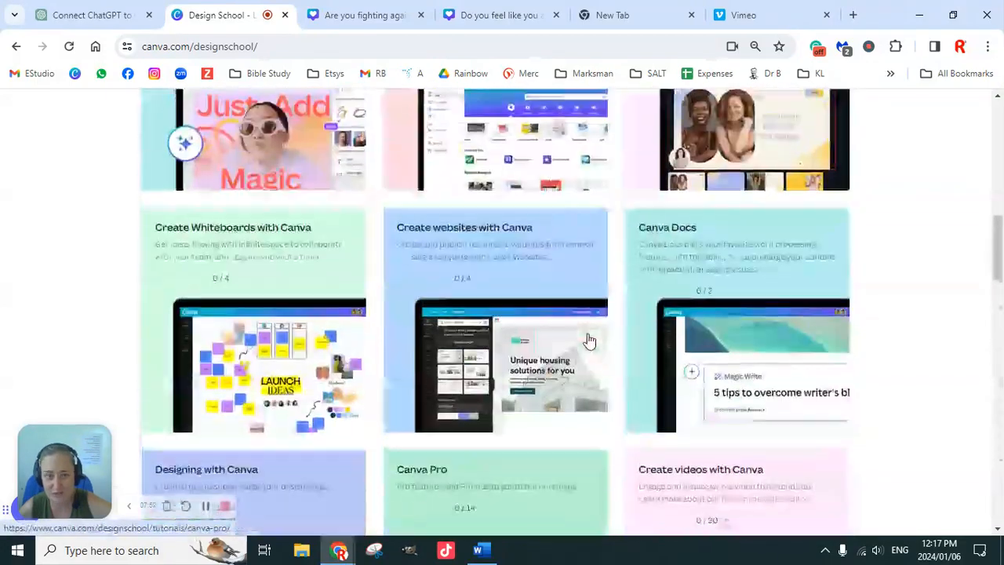
{"action": "scroll", "coordinate": [590, 343], "scroll_direction": "up", "scroll_amount": 8}
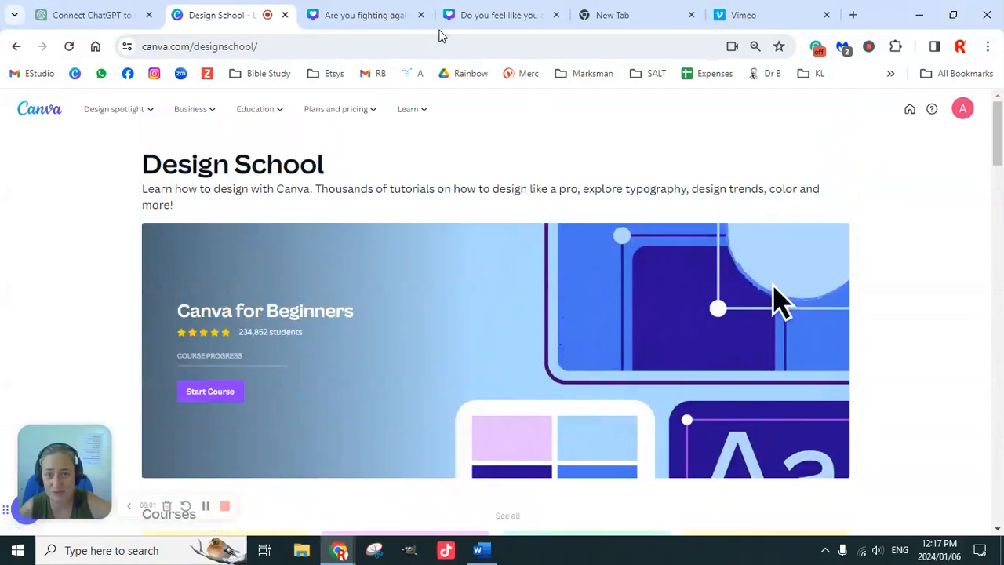
{"action": "left_click", "coordinate": [491, 18]}
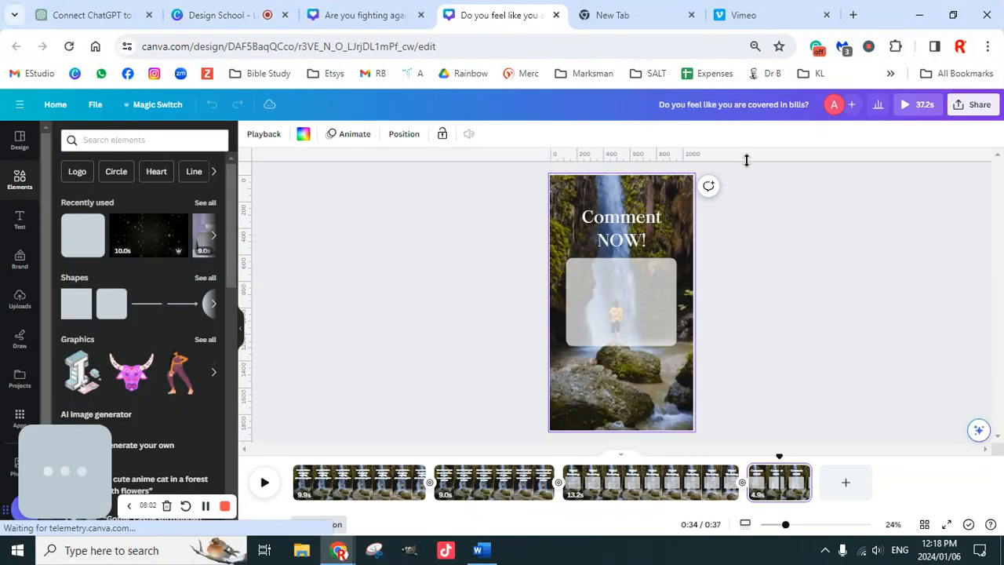
{"action": "left_click", "coordinate": [366, 15]}
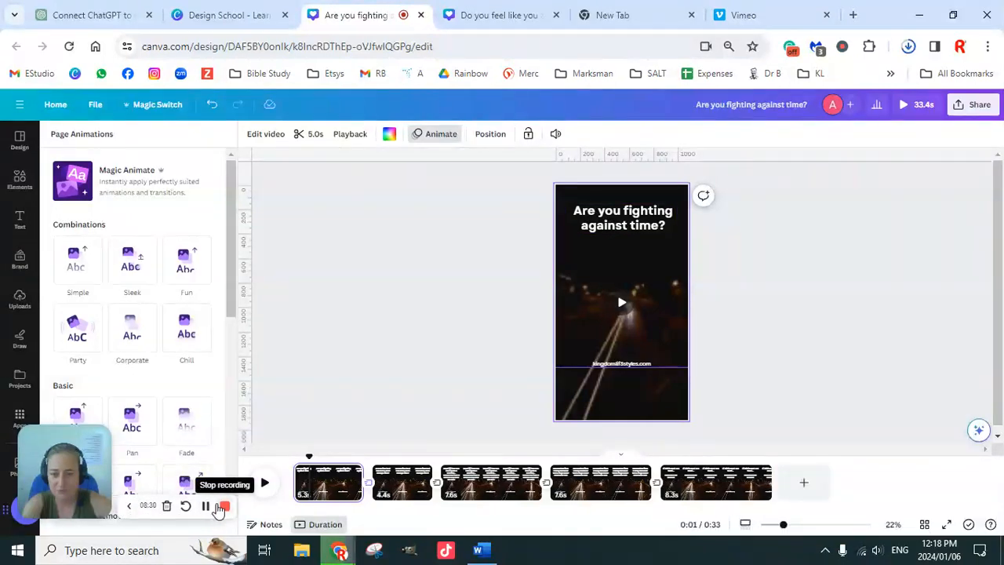
Switch to File Explorer and look for the exported video in the Desktop folder 11. IPS and its Canva Classes subfolder.
{"action": "left_click", "coordinate": [302, 551]}
{"action": "left_click", "coordinate": [60, 239]}
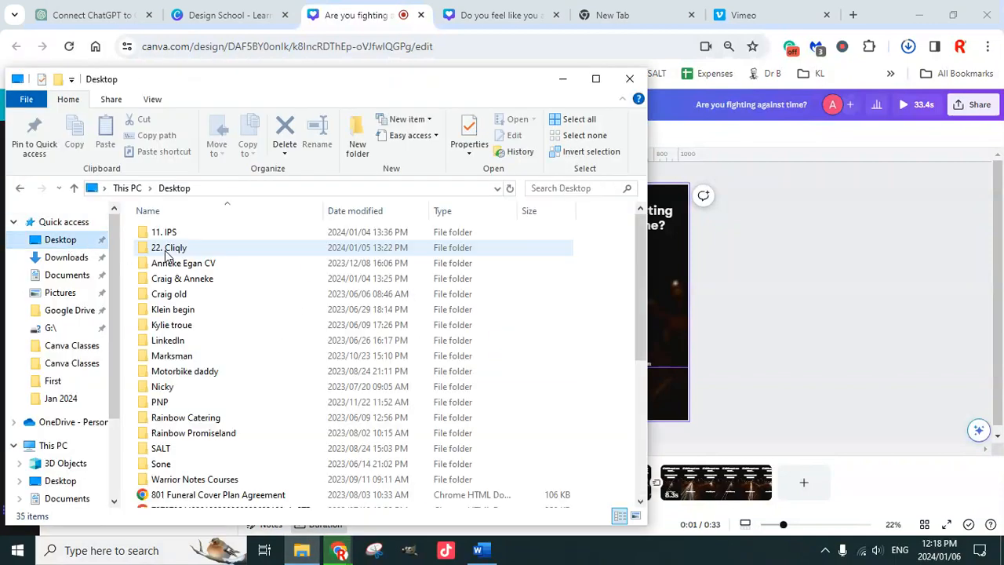
{"action": "double_click", "coordinate": [174, 234]}
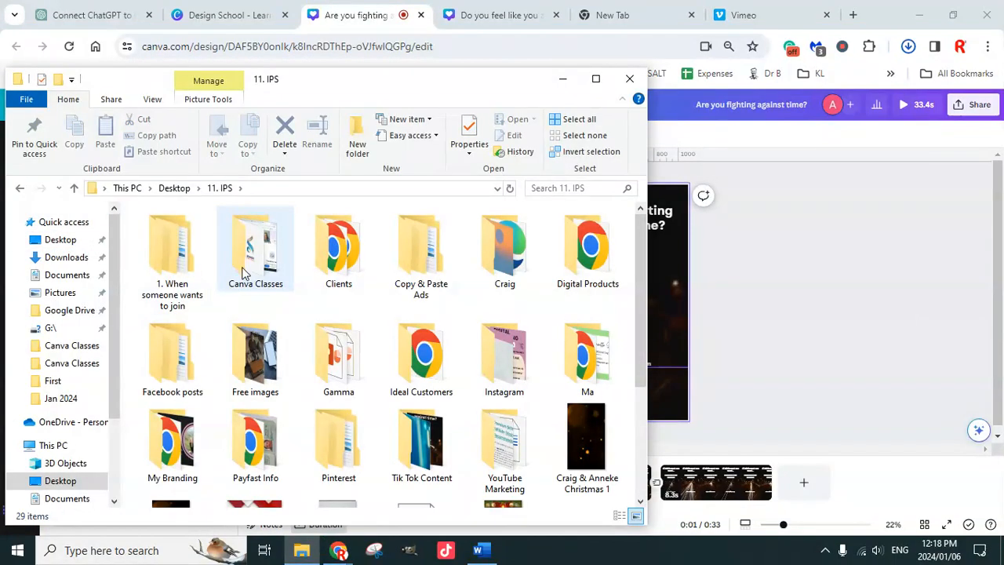
{"action": "left_click", "coordinate": [179, 271]}
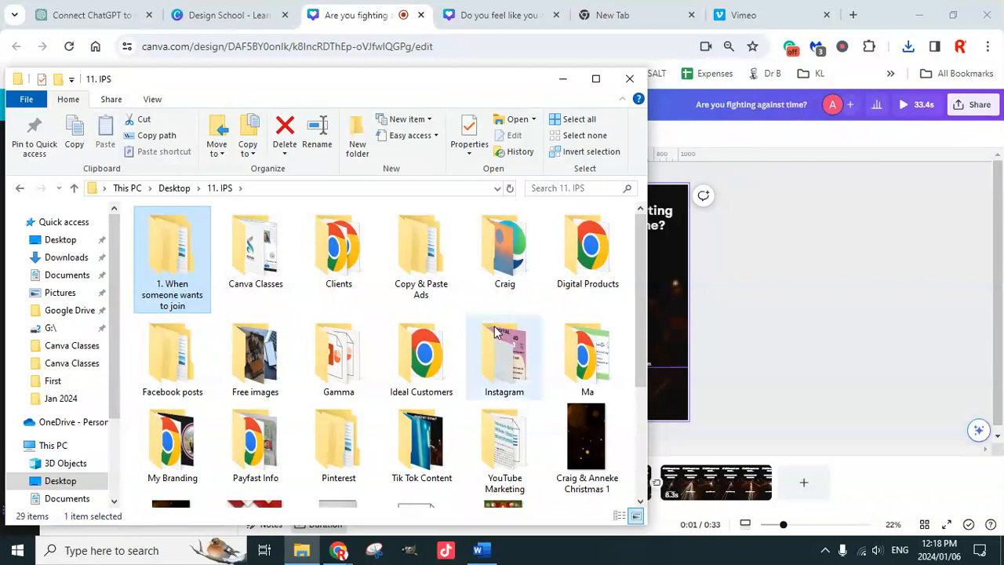
{"action": "scroll", "coordinate": [494, 353], "scroll_direction": "down", "scroll_amount": 2}
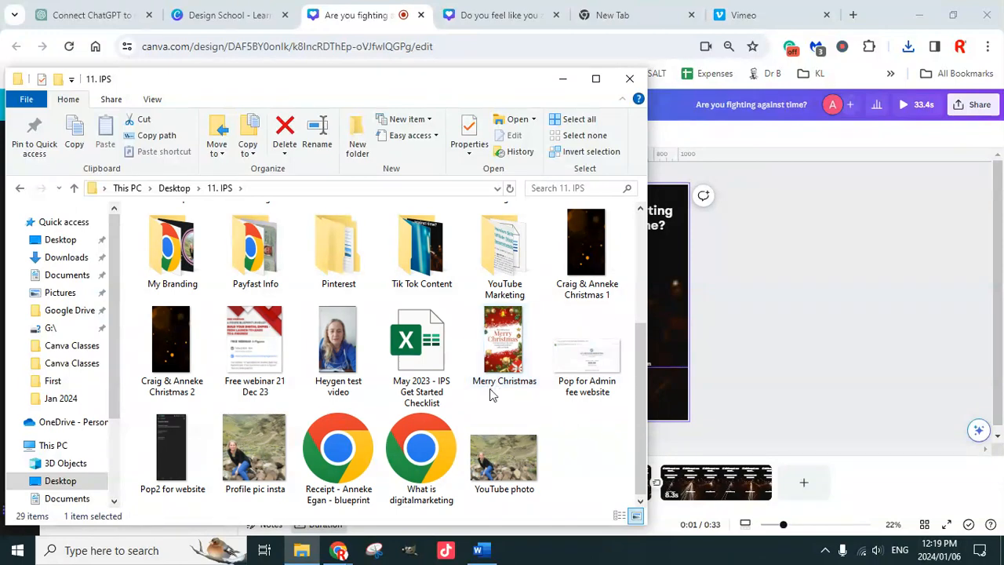
{"action": "scroll", "coordinate": [489, 389], "scroll_direction": "up", "scroll_amount": 3}
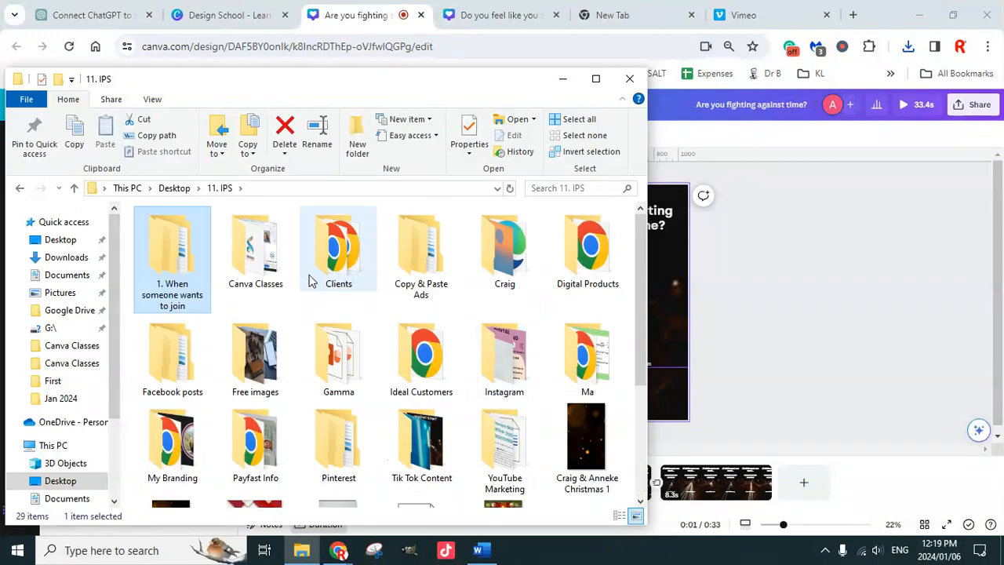
{"action": "double_click", "coordinate": [255, 262]}
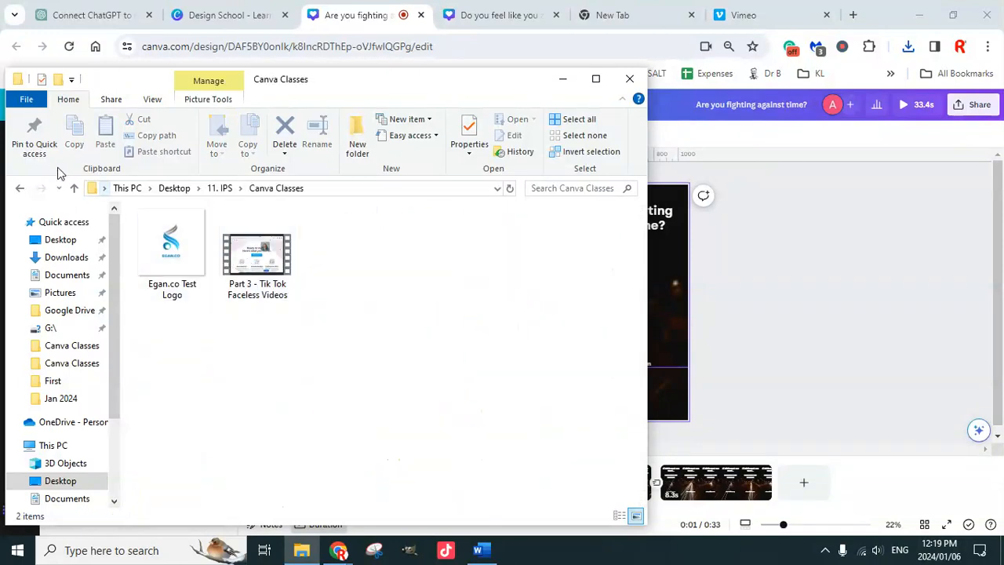
{"action": "left_click", "coordinate": [20, 194]}
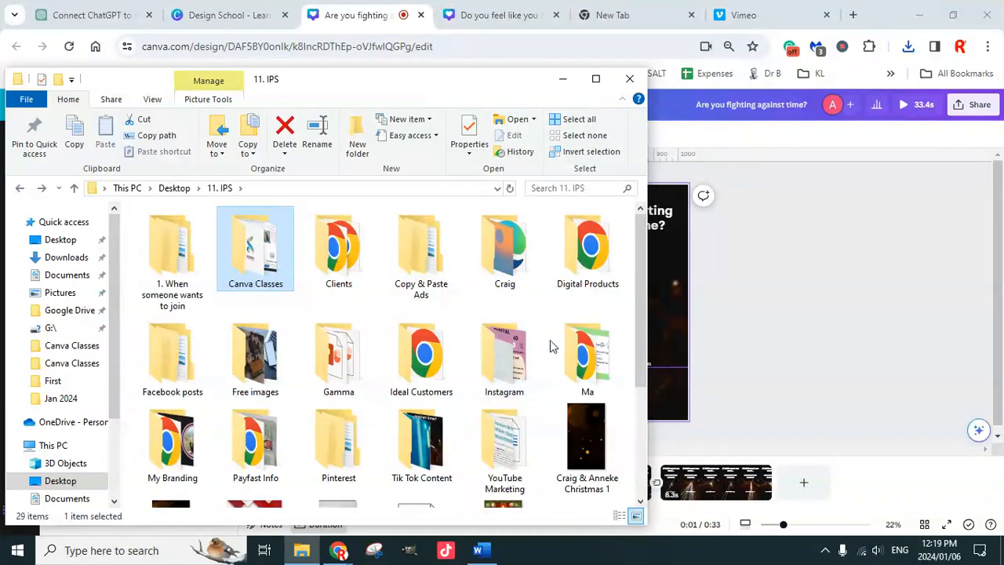
Open the Canva Classes folder inside YouTube Marketing and play the Test Day 4 video.
{"action": "scroll", "coordinate": [550, 341], "scroll_direction": "down", "scroll_amount": 3}
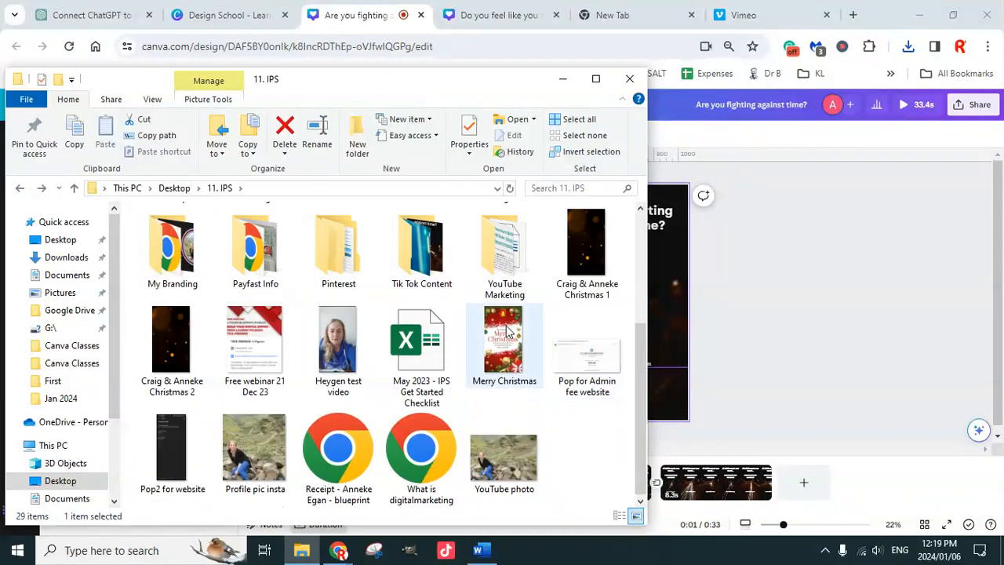
{"action": "double_click", "coordinate": [504, 259]}
{"action": "double_click", "coordinate": [170, 247]}
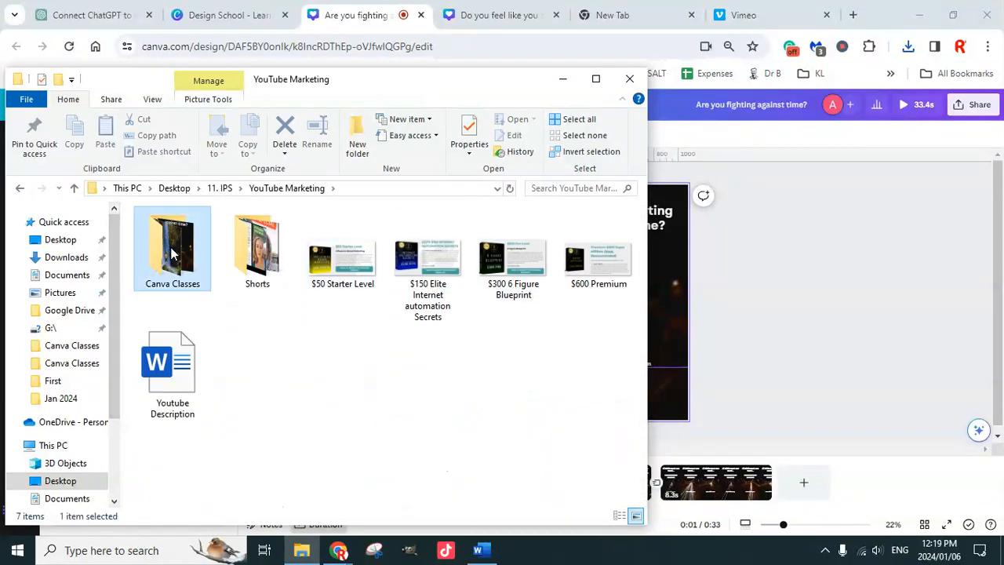
{"action": "left_click", "coordinate": [267, 376]}
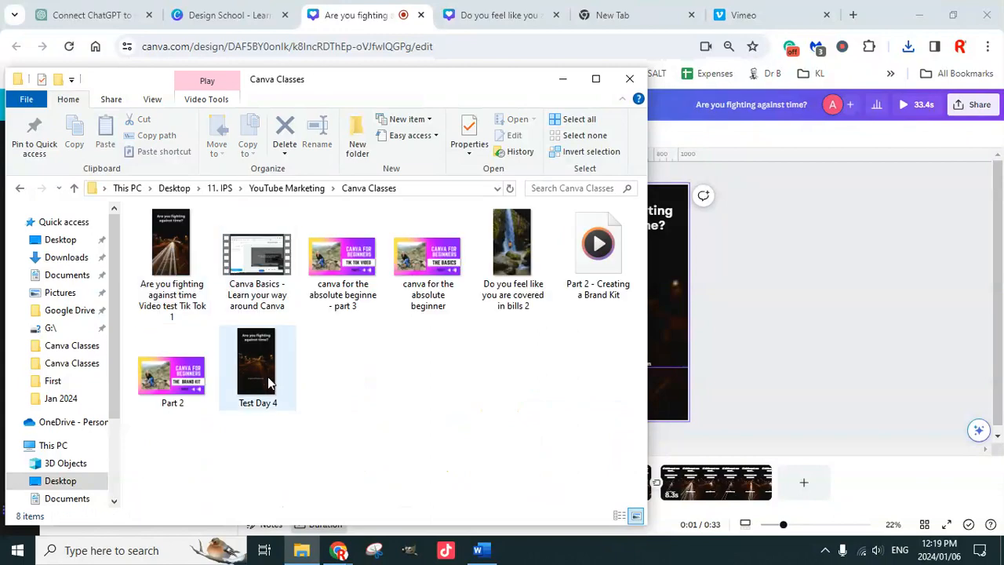
{"action": "double_click", "coordinate": [262, 376]}
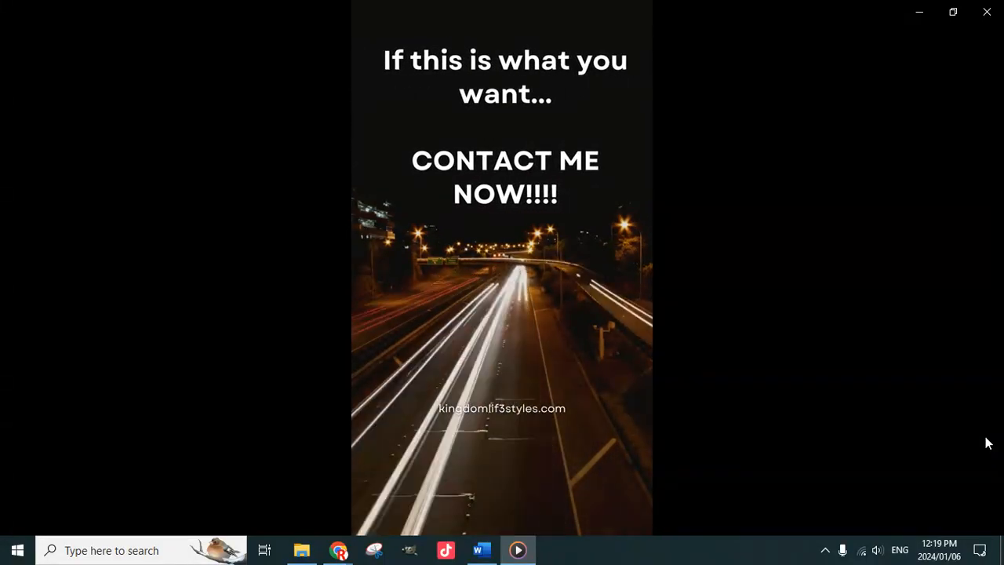
Replay the Test Day 4 video from near its beginning and close the media player.
{"action": "mouse_move", "coordinate": [986, 419]}
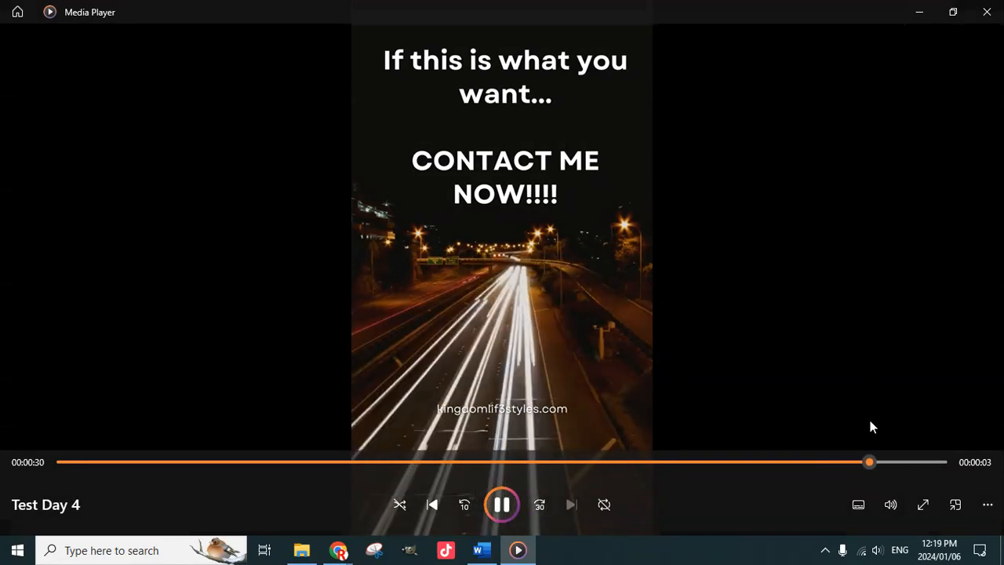
{"action": "left_click", "coordinate": [67, 462]}
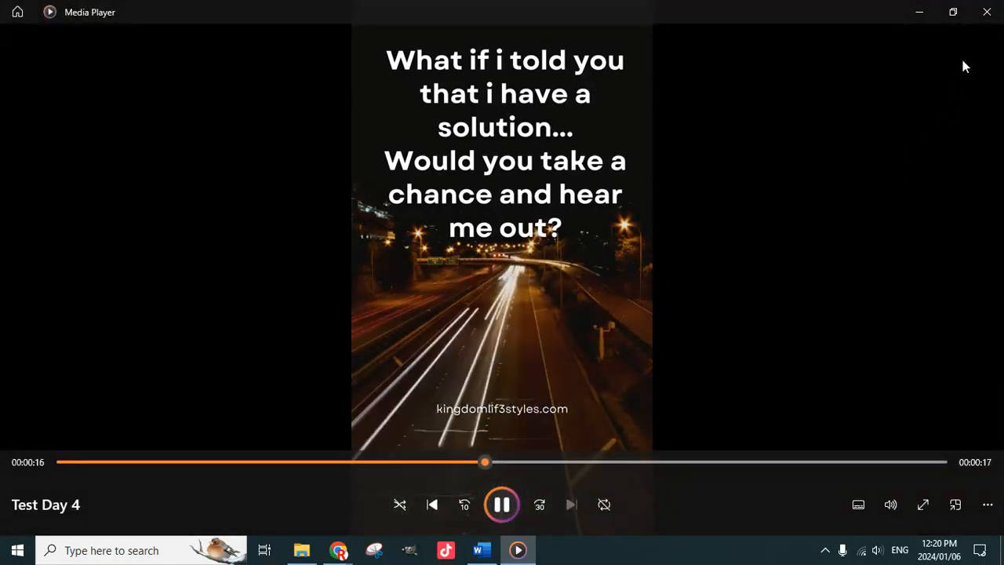
{"action": "left_click", "coordinate": [986, 12]}
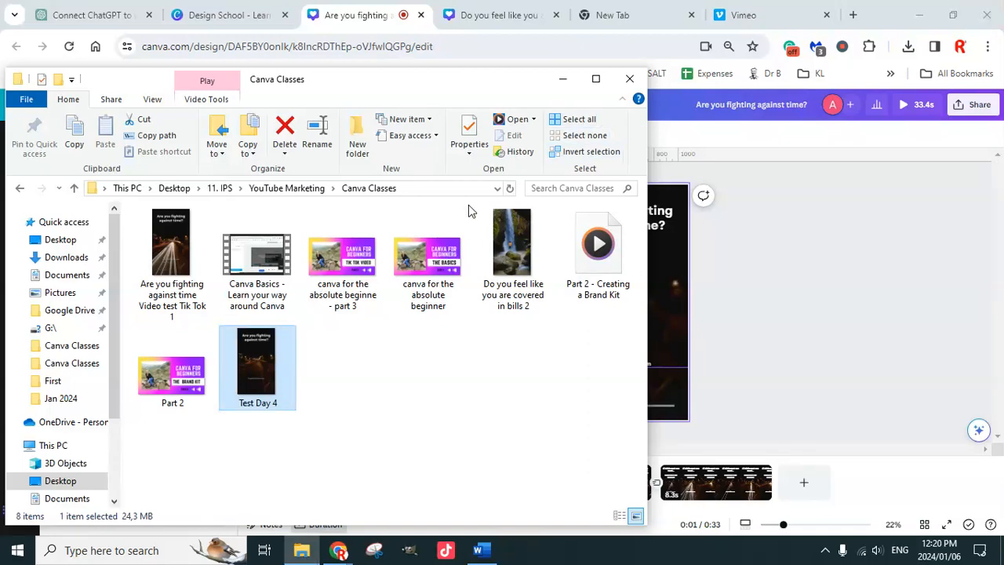
Close the Canva Classes folder window and switch to the "Do you feel like you are covered in bills?" design.
{"action": "left_click", "coordinate": [628, 78]}
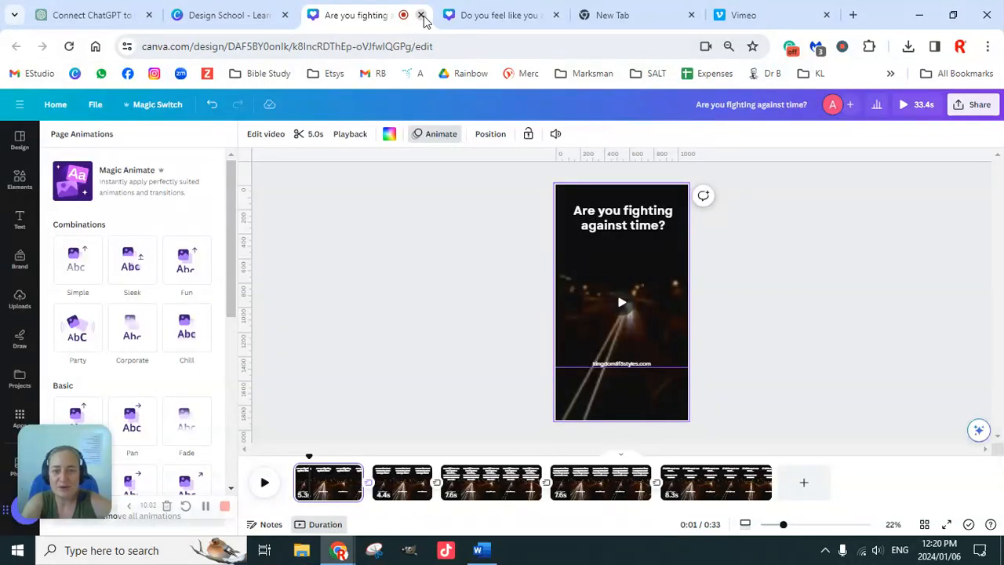
{"action": "left_click", "coordinate": [494, 17]}
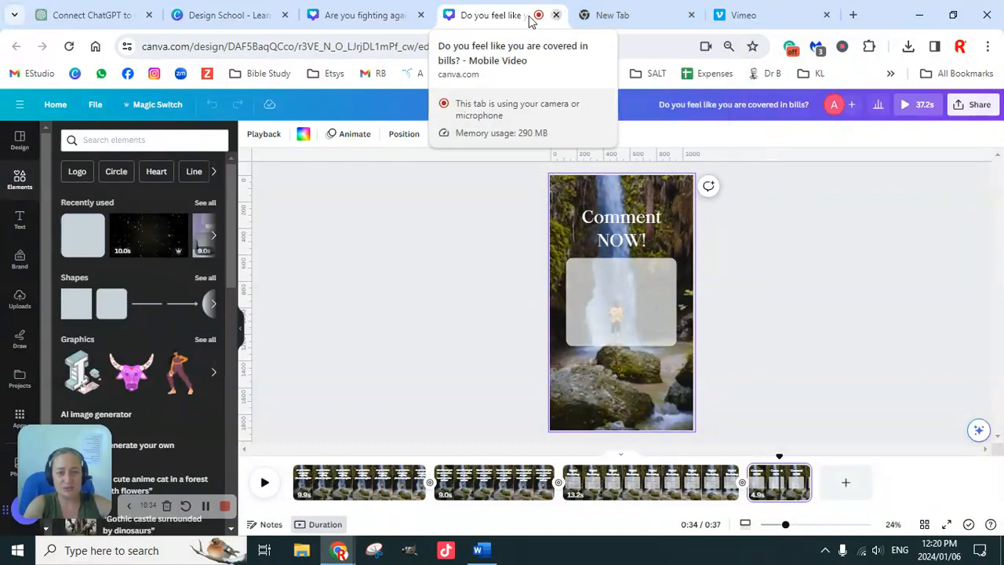
Go to the Canva home page from the "Are you fighting against time?" design and close the other design, Design School and blank tabs.
{"action": "left_click", "coordinate": [369, 14]}
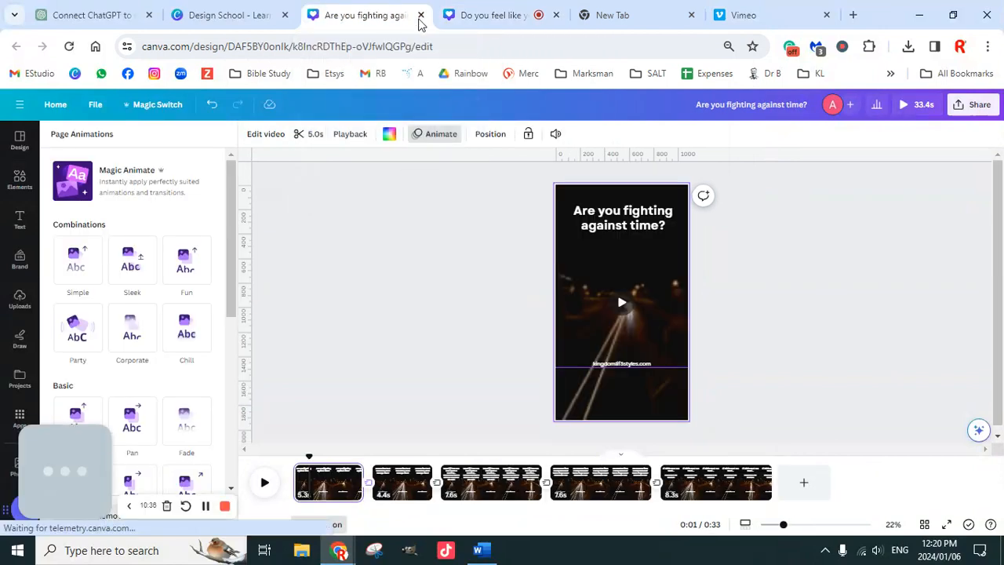
{"action": "left_click", "coordinate": [59, 108]}
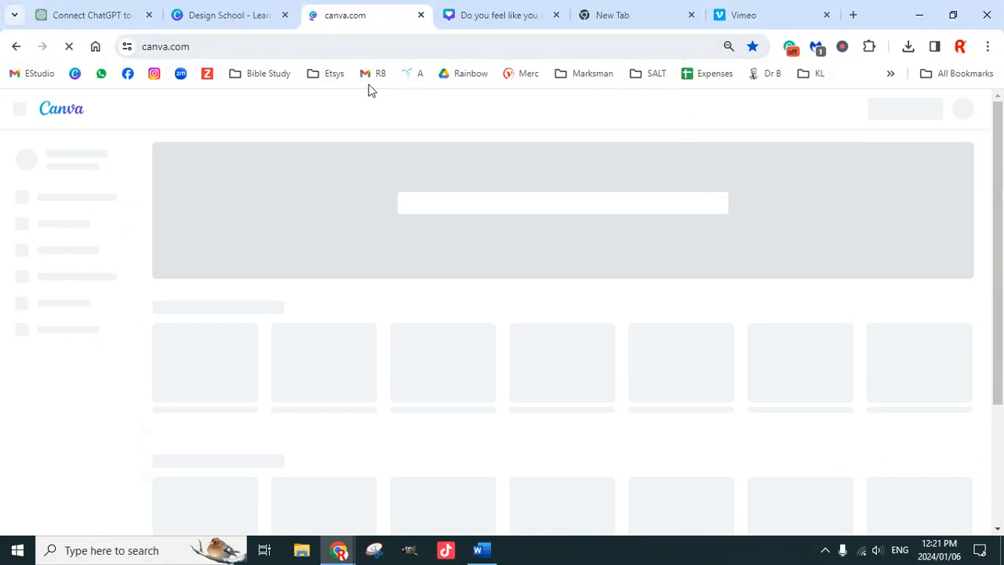
{"action": "left_click", "coordinate": [494, 16]}
{"action": "left_click", "coordinate": [556, 15]}
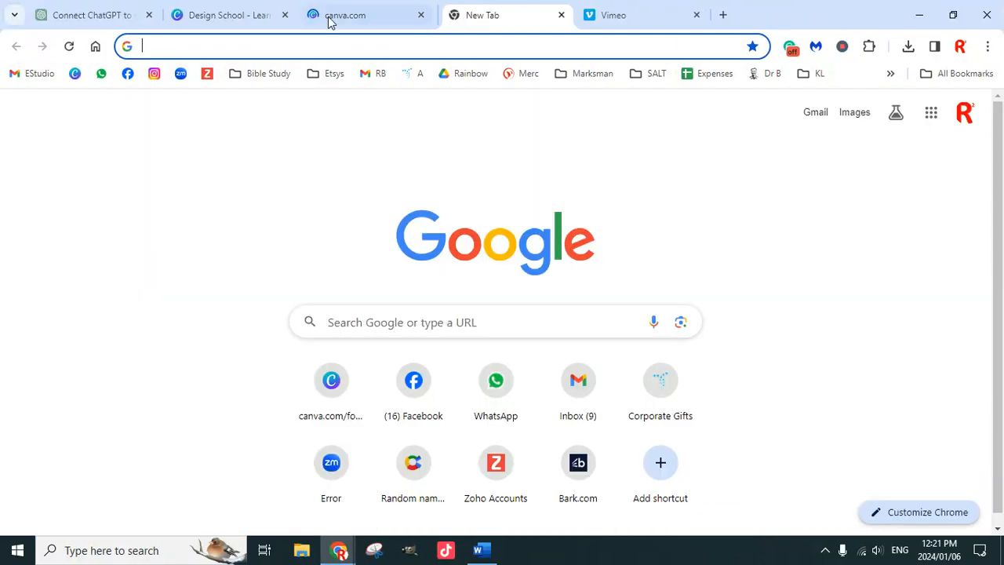
{"action": "left_click", "coordinate": [238, 17]}
{"action": "left_click", "coordinate": [287, 17]}
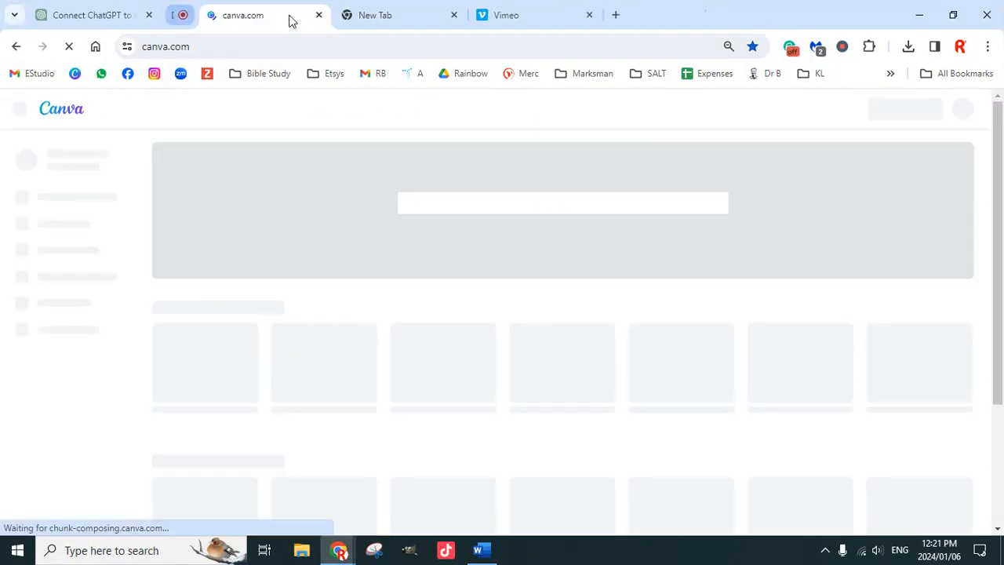
{"action": "left_click", "coordinate": [400, 20]}
{"action": "left_click", "coordinate": [421, 15]}
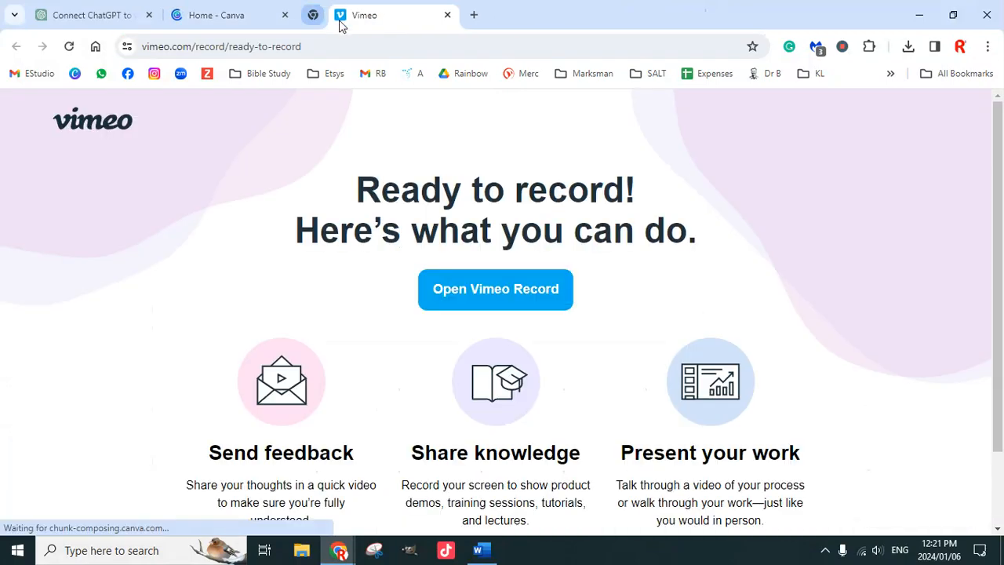
{"action": "left_click", "coordinate": [224, 24]}
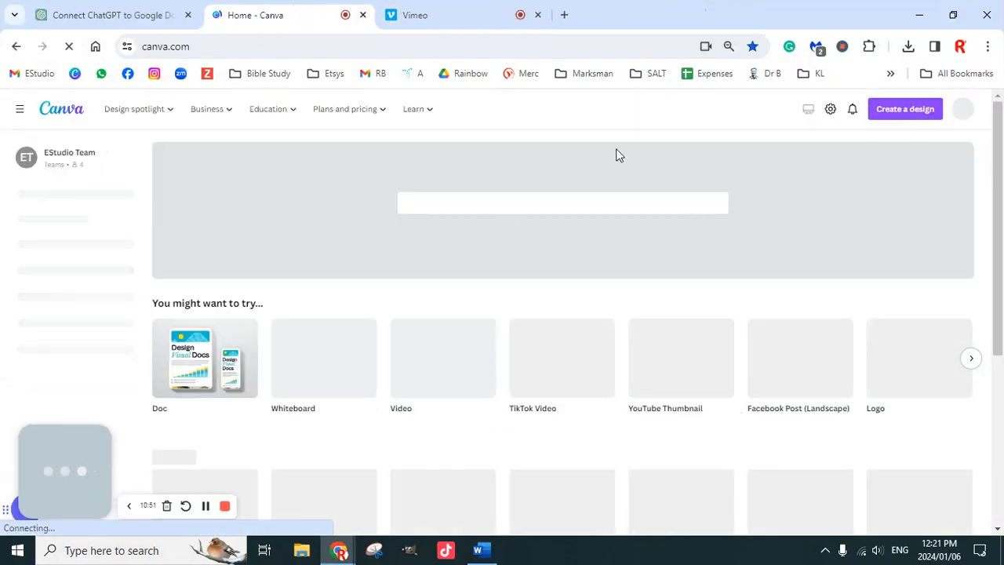
Search the design types for "tik tok" and create a TikTok Photo Mode 9:16 design, discarding the square one.
{"action": "left_click", "coordinate": [903, 116]}
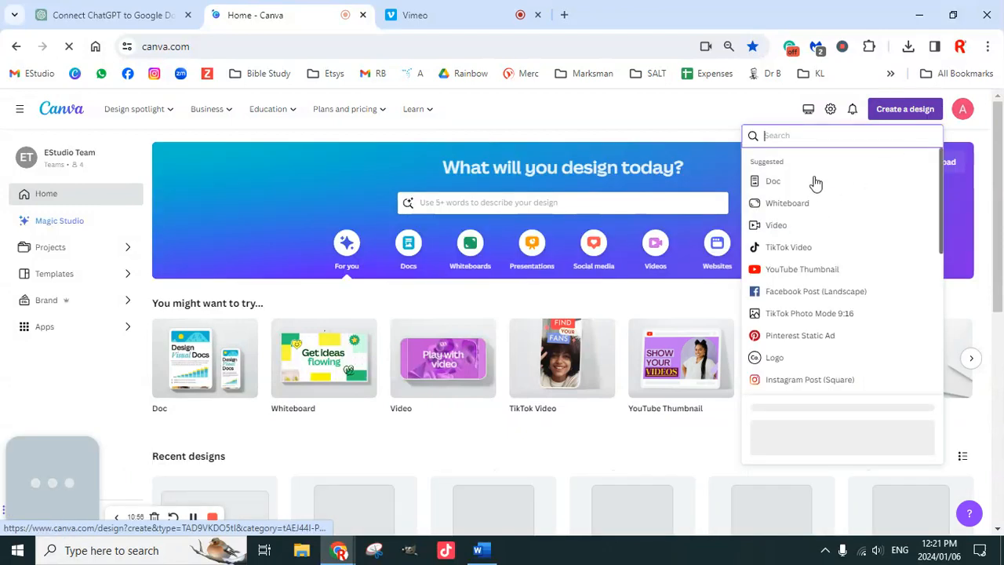
{"action": "type", "text": "tik"}
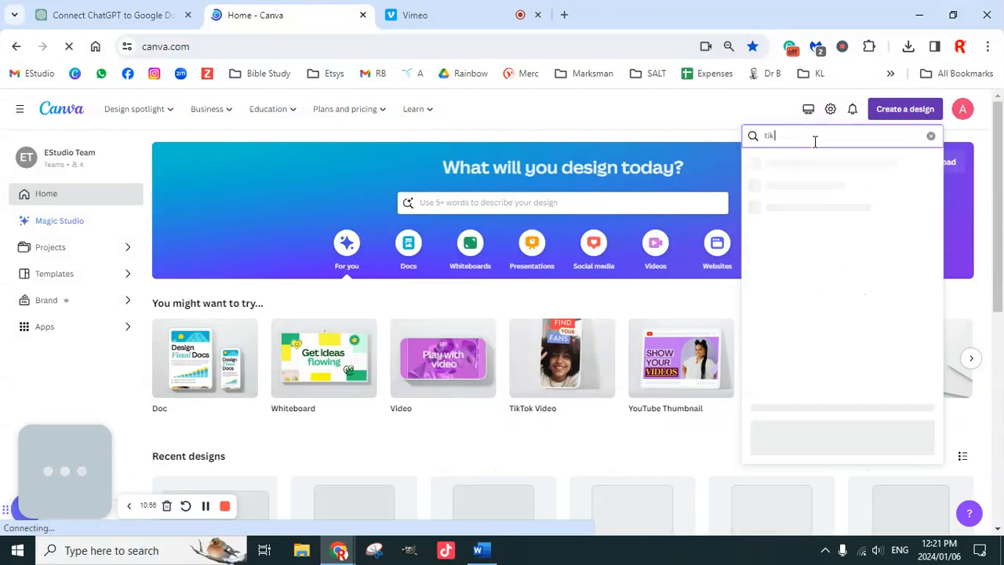
{"action": "type", "text": " tok"}
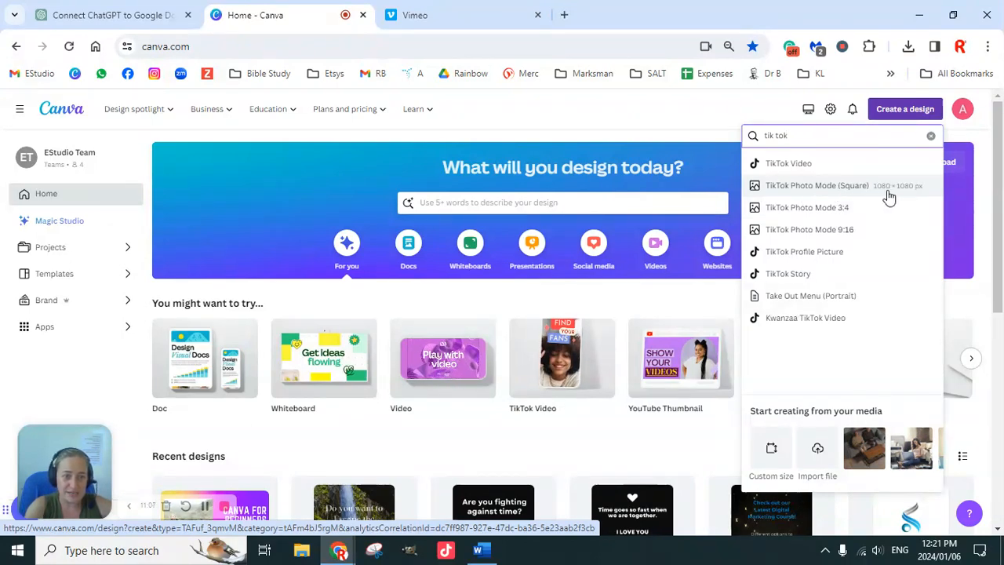
{"action": "left_click", "coordinate": [836, 196]}
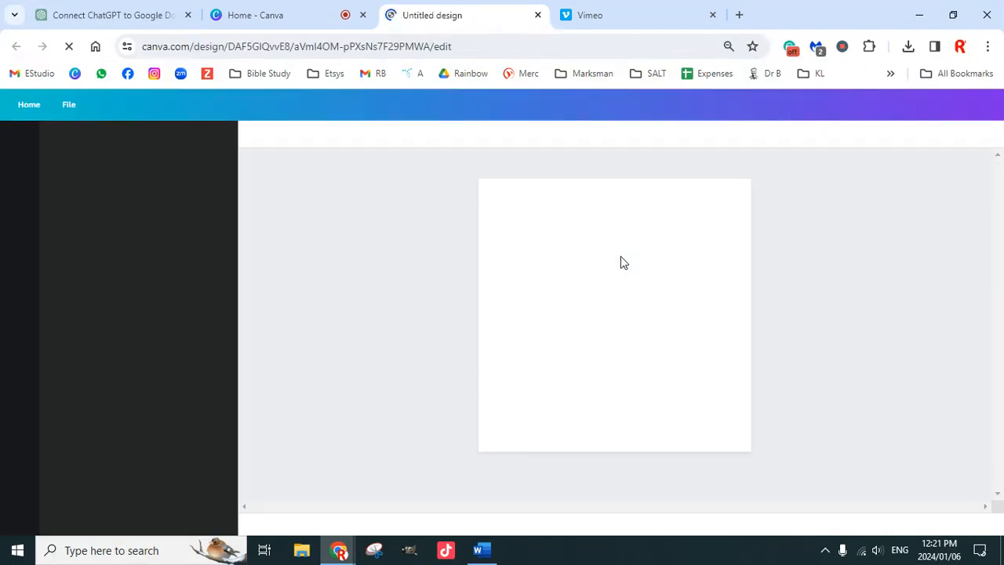
{"action": "left_click", "coordinate": [538, 15]}
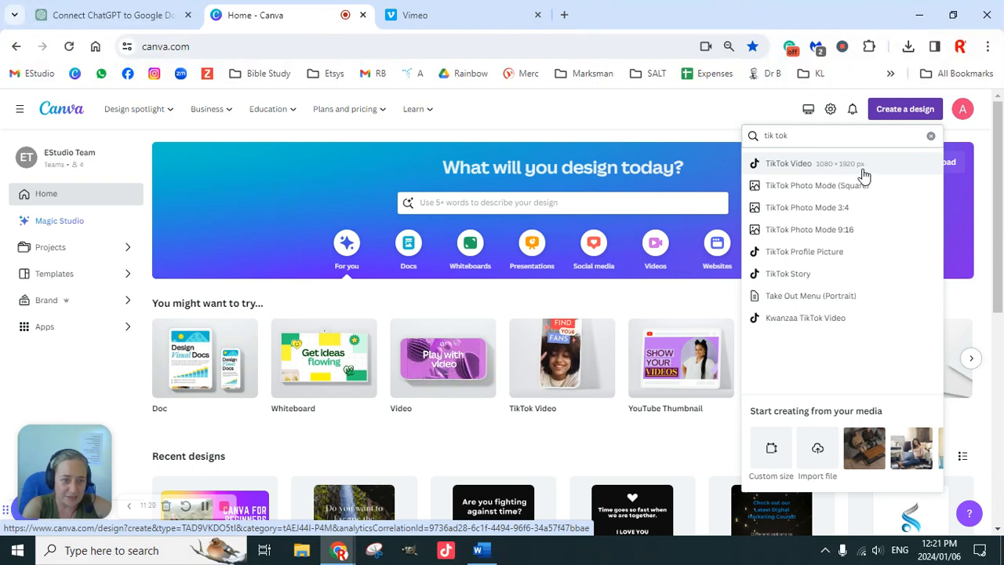
{"action": "left_click", "coordinate": [833, 234]}
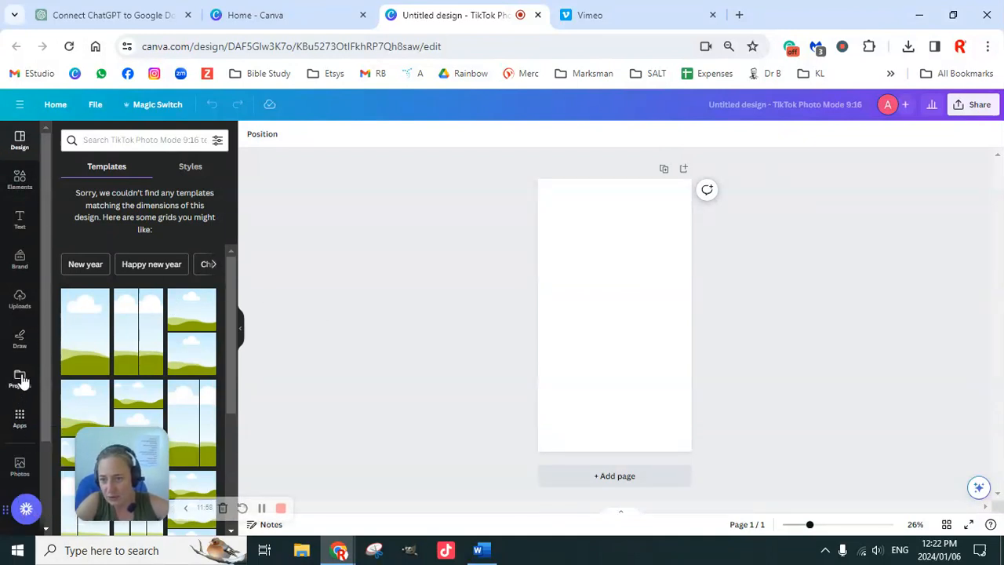
Search the backgrounds for "old woman working on laptop" and look through the images offered.
{"action": "scroll", "coordinate": [19, 313], "scroll_direction": "down", "scroll_amount": 1}
{"action": "scroll", "coordinate": [19, 289], "scroll_direction": "down", "scroll_amount": 1}
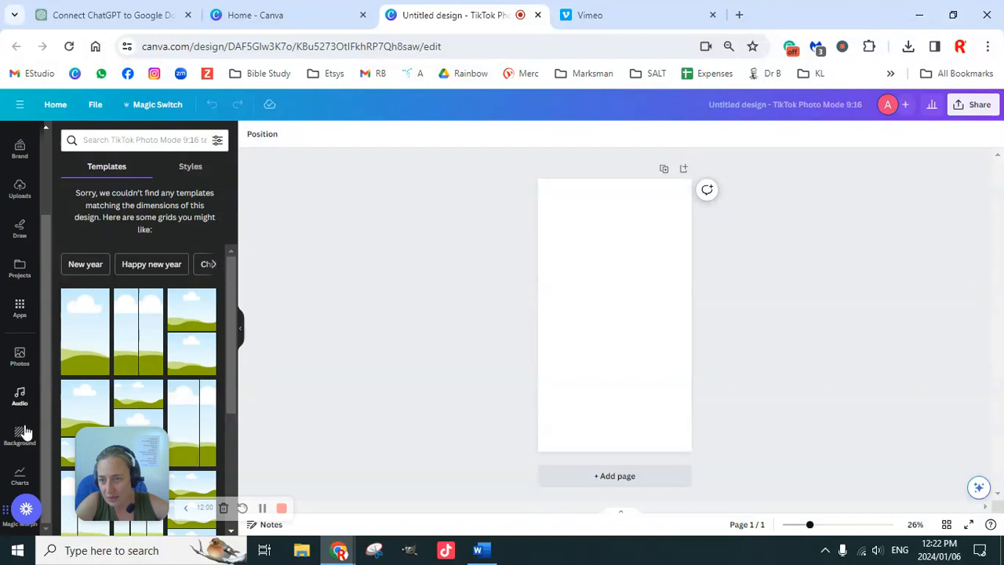
{"action": "scroll", "coordinate": [20, 259], "scroll_direction": "up", "scroll_amount": 2}
{"action": "scroll", "coordinate": [23, 424], "scroll_direction": "down", "scroll_amount": 2}
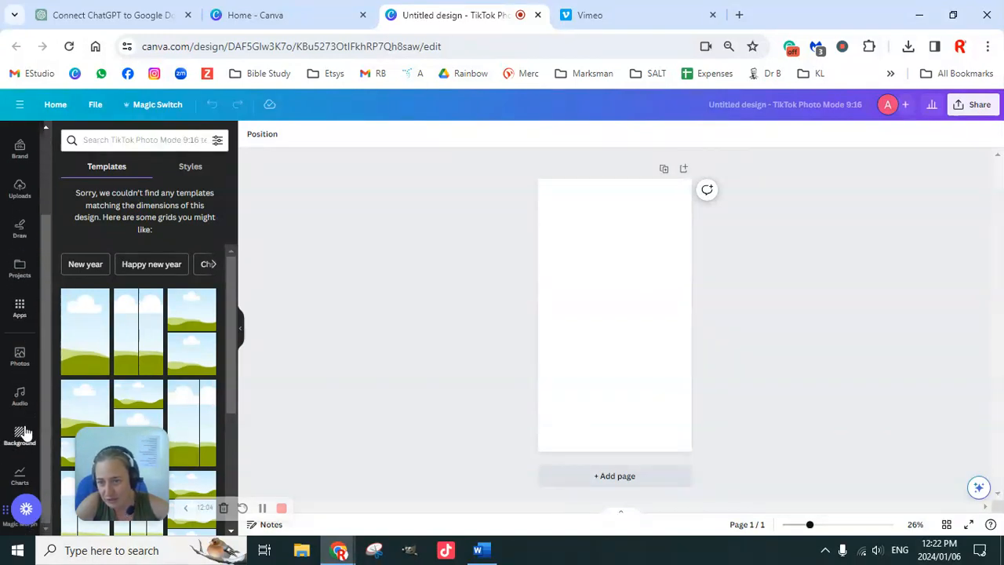
{"action": "left_click", "coordinate": [20, 436]}
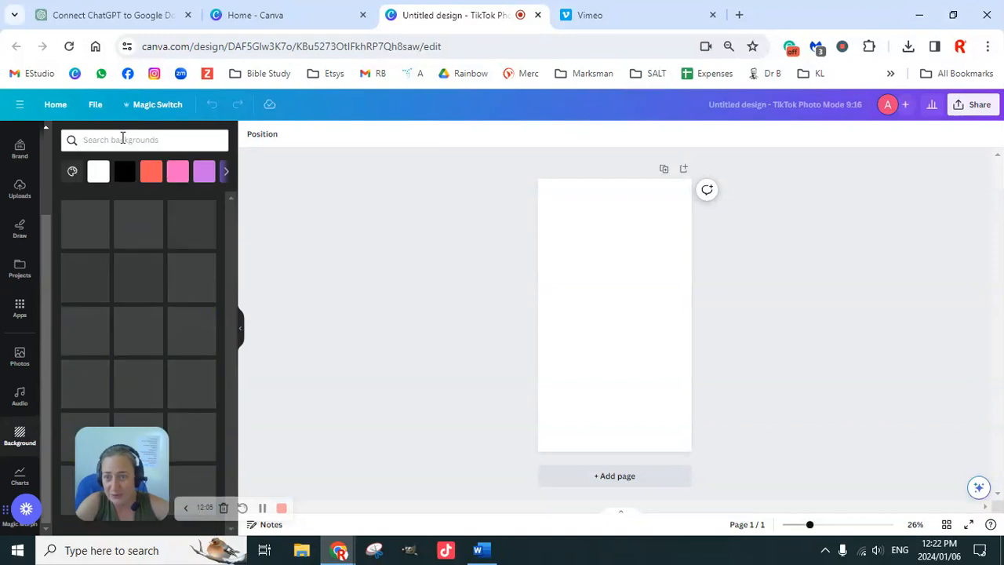
{"action": "left_click", "coordinate": [153, 140]}
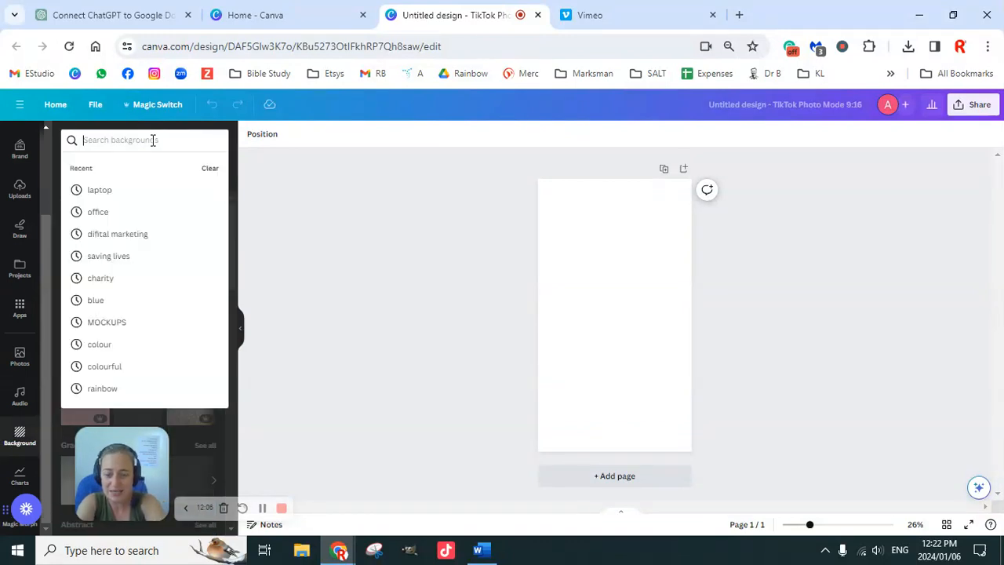
{"action": "type", "text": "o"}
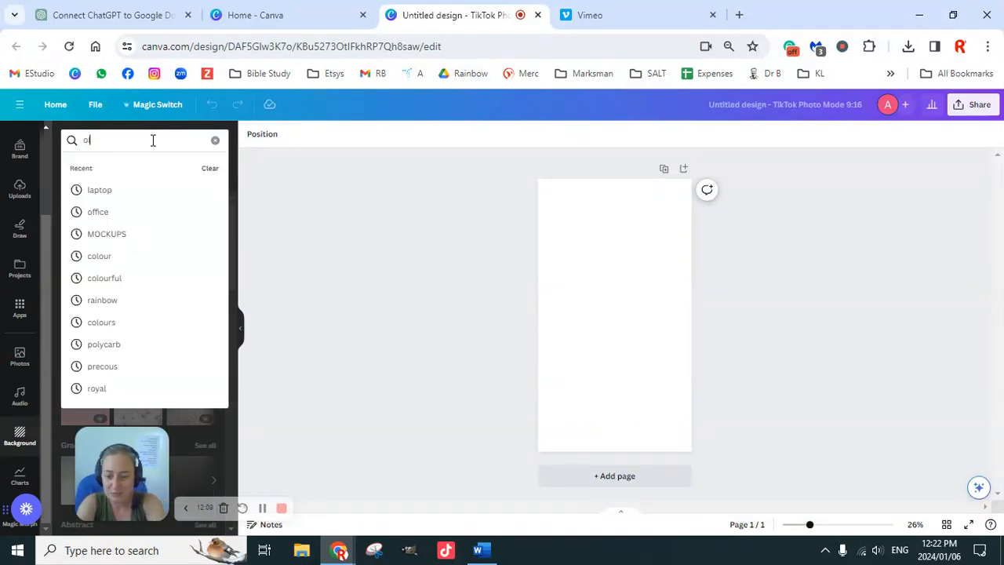
{"action": "type", "text": "ld woman working"}
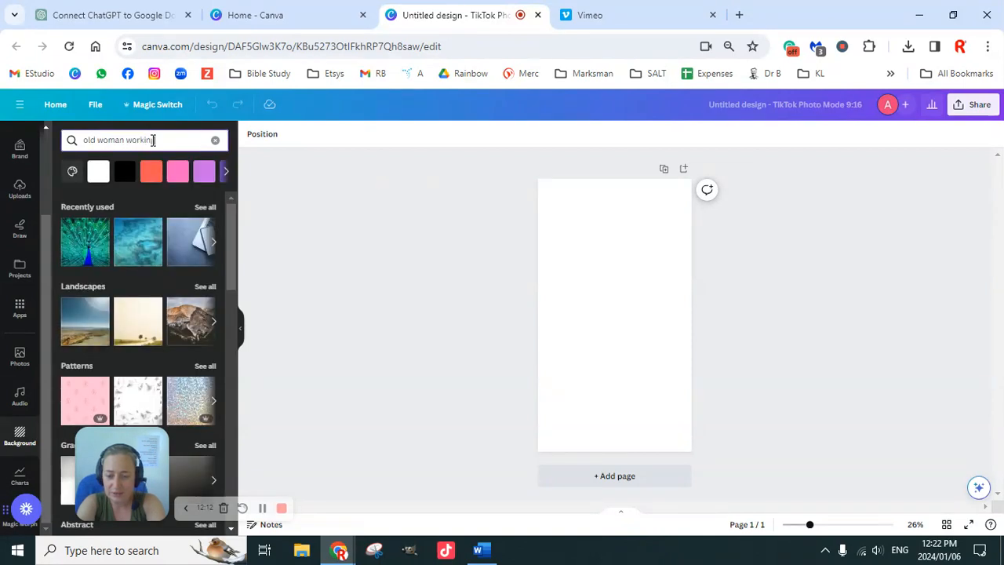
{"action": "type", "text": " on laptop"}
{"action": "key", "text": "Return"}
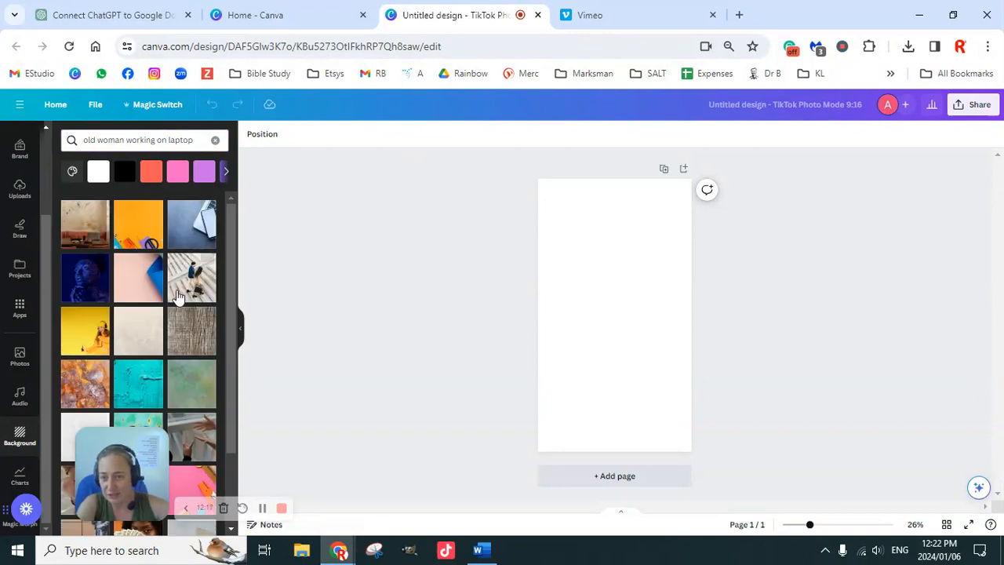
{"action": "scroll", "coordinate": [160, 354], "scroll_direction": "down", "scroll_amount": 2}
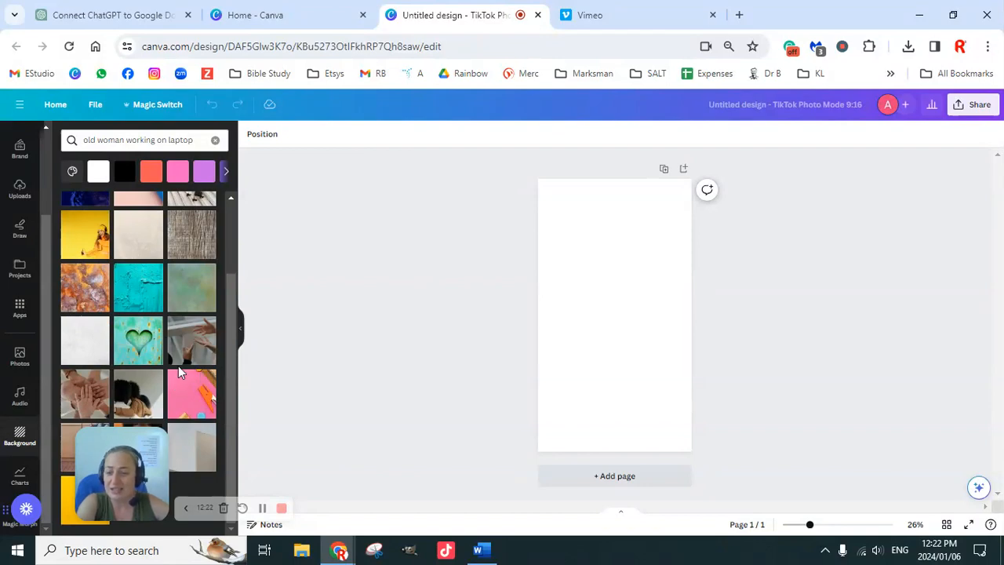
Open pexels.com in a new browser tab and dismiss the Google sign-in prompt.
{"action": "left_click", "coordinate": [740, 15]}
{"action": "type", "text": "pexel"}
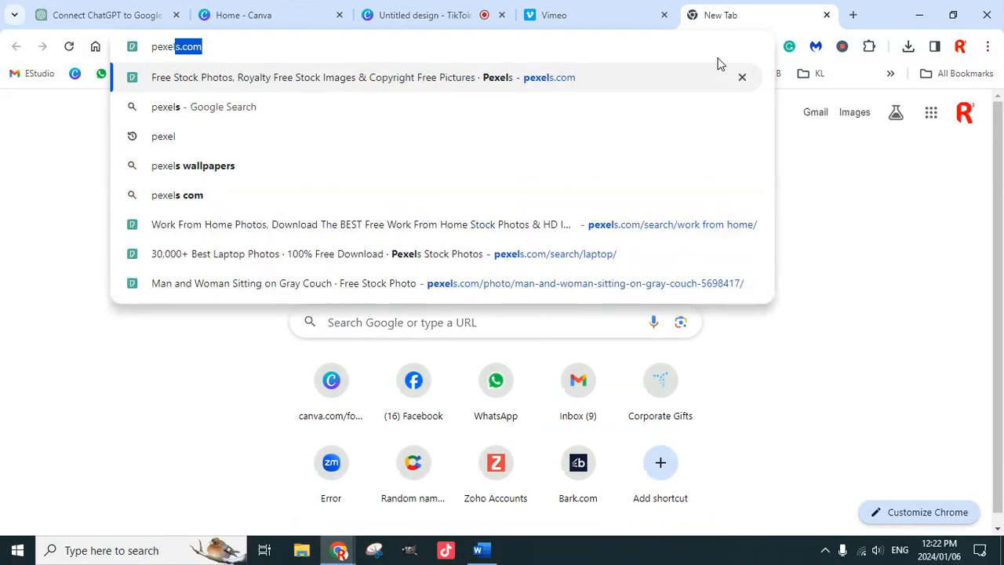
{"action": "key", "text": "Return"}
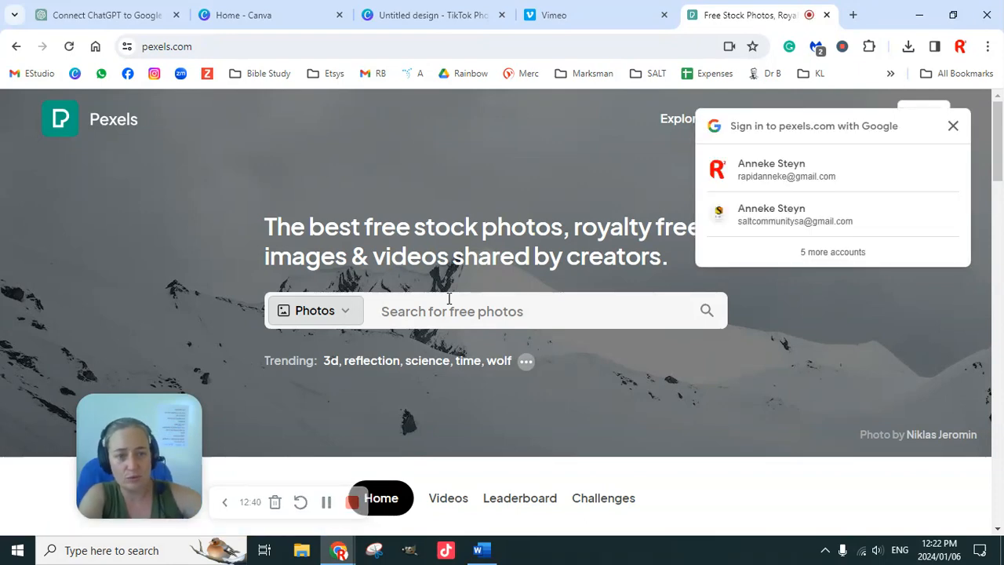
{"action": "left_click", "coordinate": [952, 125]}
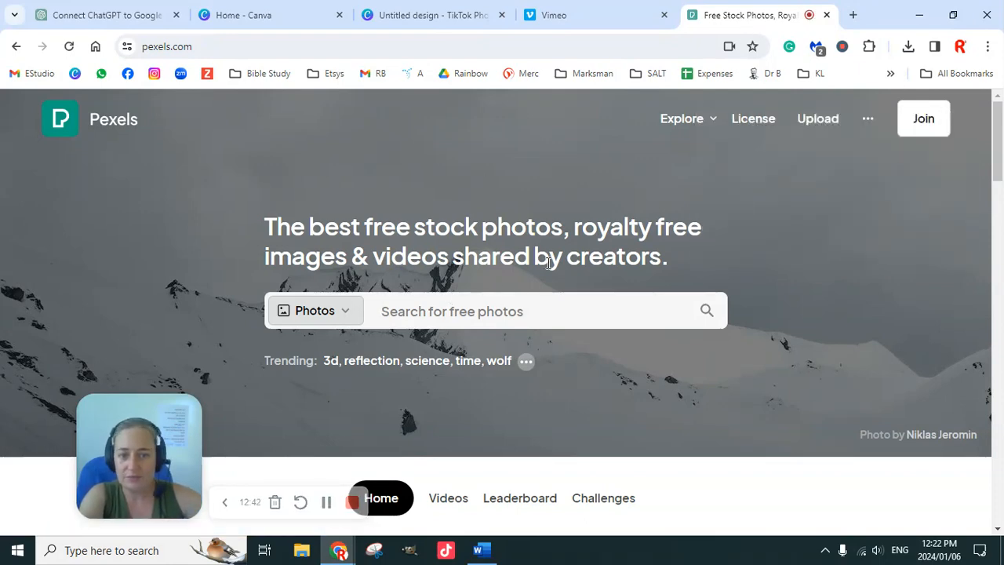
Search the Pexels photos for "older woman working from home".
{"action": "left_click", "coordinate": [423, 316]}
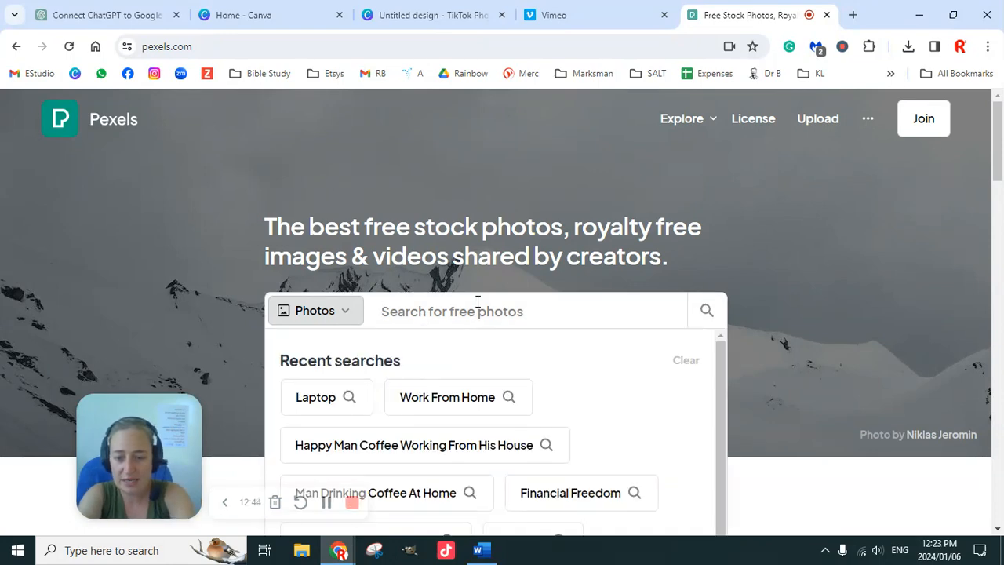
{"action": "type", "text": "older woman working from home"}
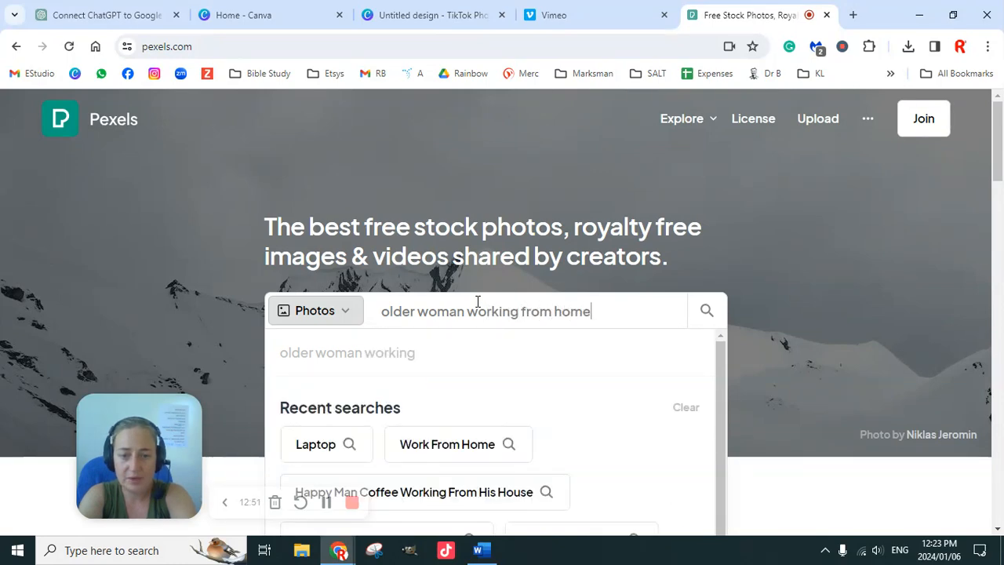
{"action": "key", "text": "Return"}
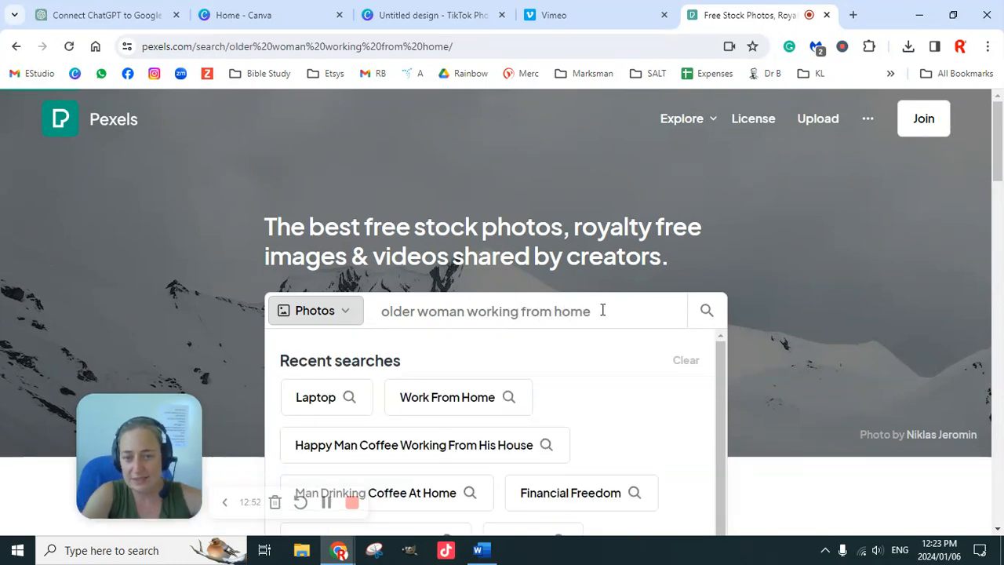
Look through the Pexels photo results for a picture of an older woman working on a laptop.
{"action": "scroll", "coordinate": [737, 316], "scroll_direction": "down", "scroll_amount": 3}
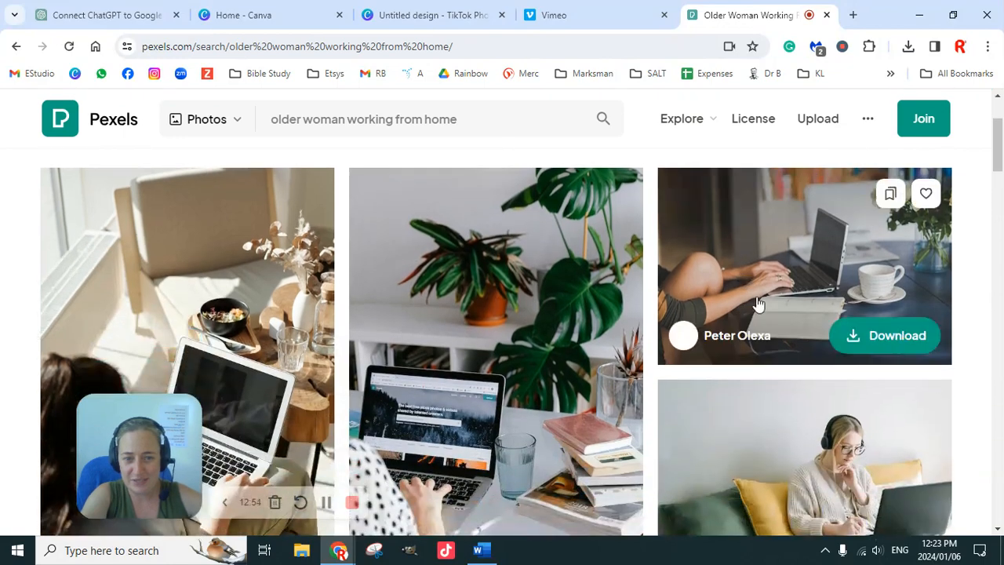
{"action": "scroll", "coordinate": [759, 304], "scroll_direction": "down", "scroll_amount": 5}
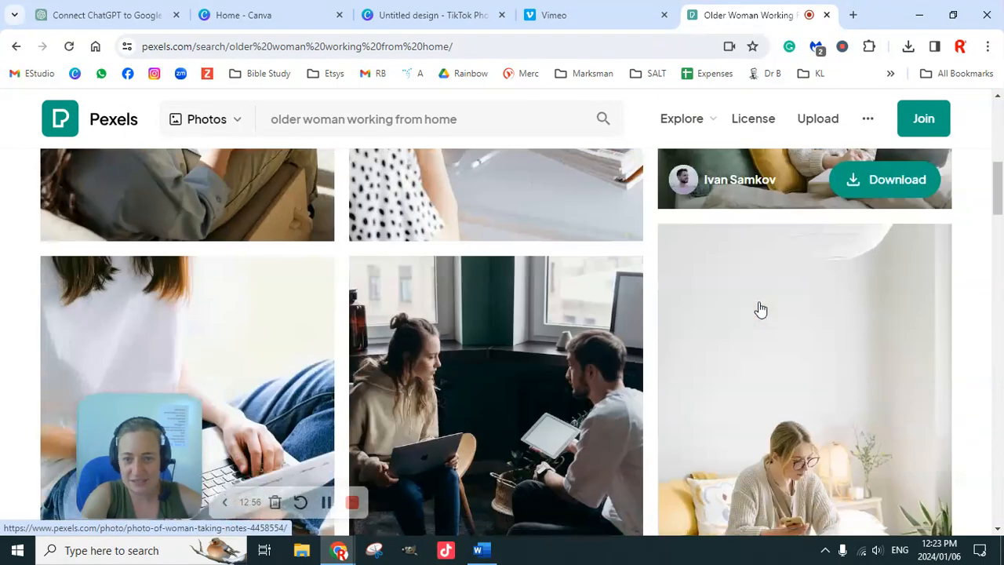
{"action": "scroll", "coordinate": [764, 305], "scroll_direction": "down", "scroll_amount": 6}
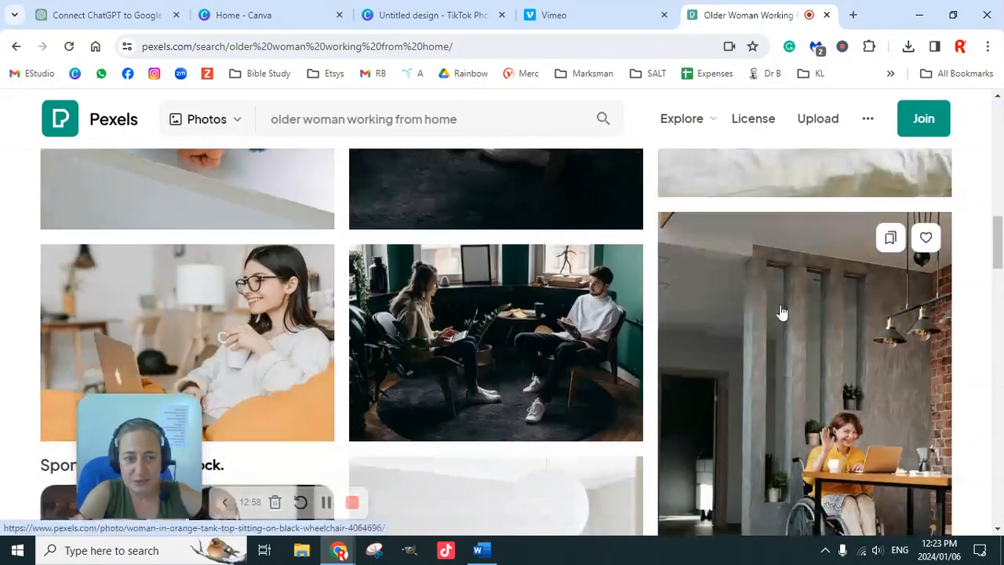
{"action": "scroll", "coordinate": [776, 319], "scroll_direction": "down", "scroll_amount": 5}
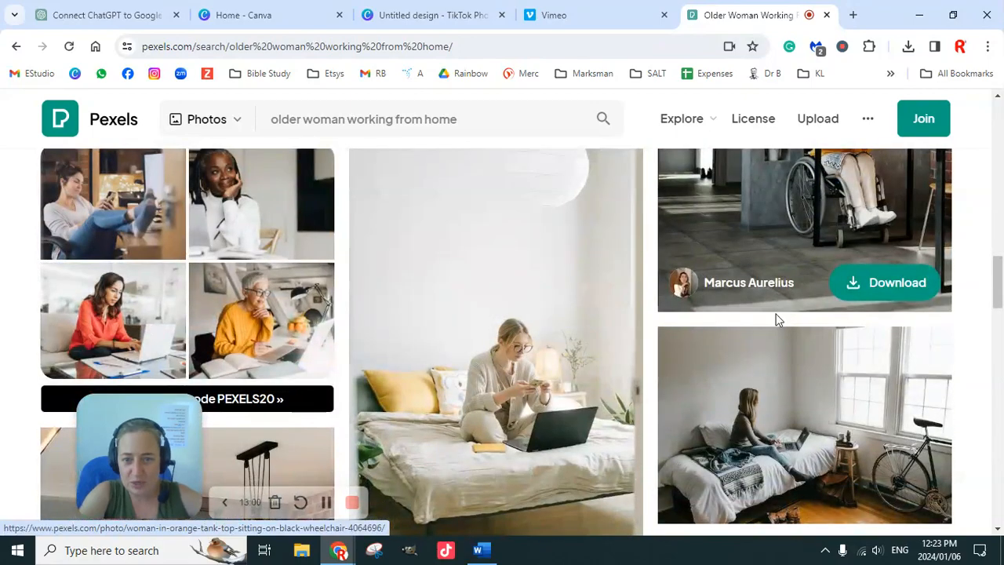
{"action": "scroll", "coordinate": [771, 321], "scroll_direction": "down", "scroll_amount": 4}
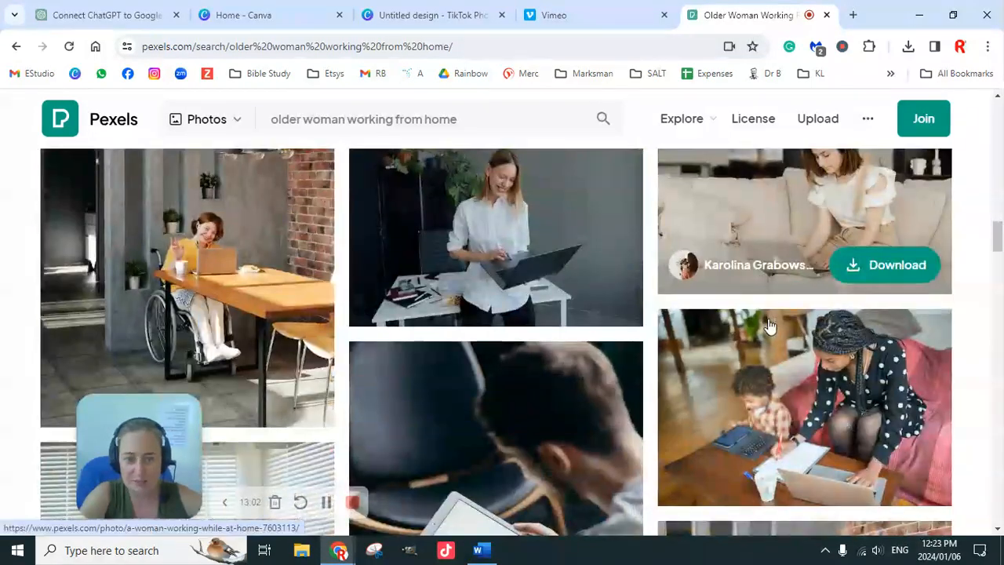
{"action": "scroll", "coordinate": [771, 325], "scroll_direction": "down", "scroll_amount": 8}
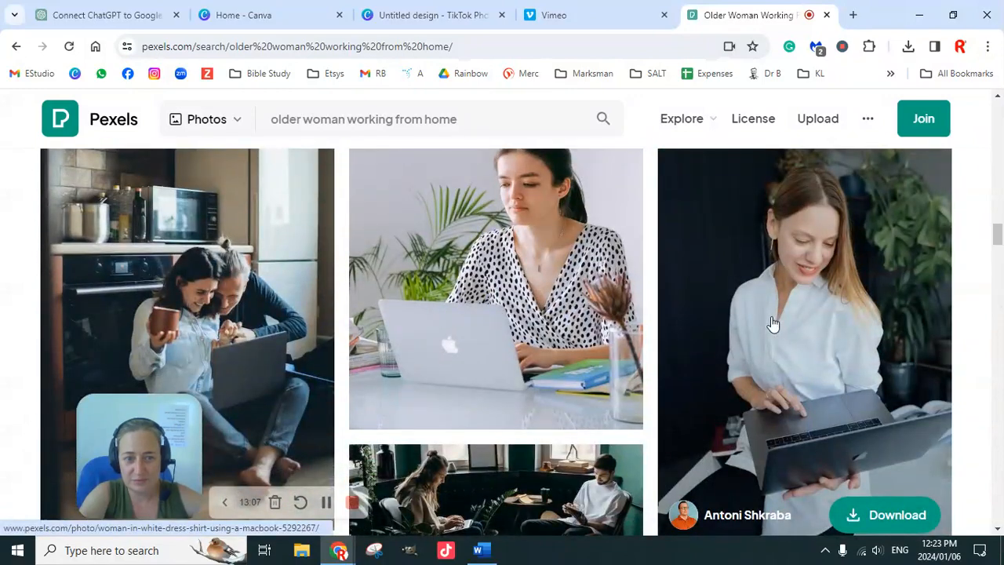
{"action": "scroll", "coordinate": [772, 323], "scroll_direction": "down", "scroll_amount": 3}
{"action": "scroll", "coordinate": [776, 317], "scroll_direction": "down", "scroll_amount": 4}
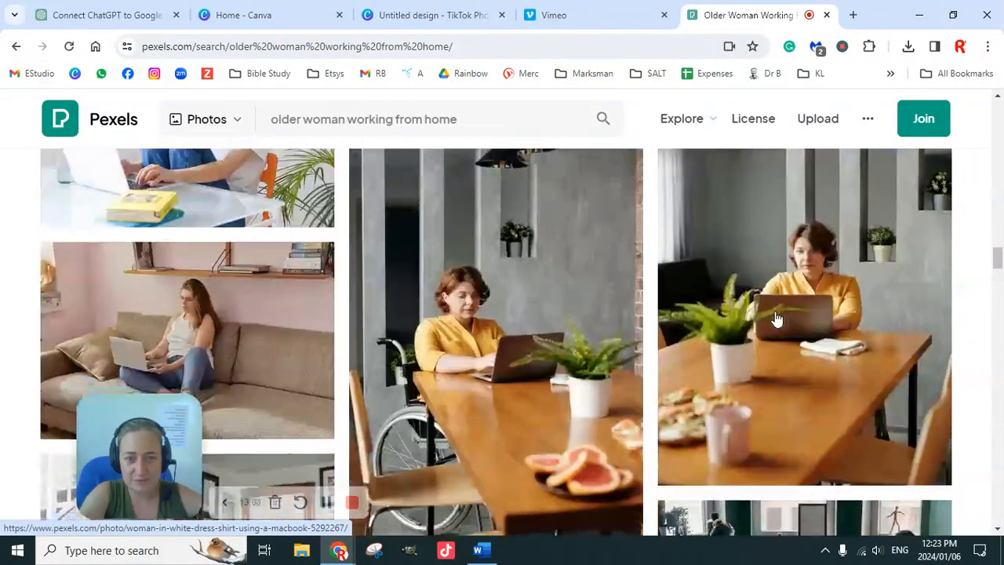
{"action": "scroll", "coordinate": [779, 311], "scroll_direction": "down", "scroll_amount": 4}
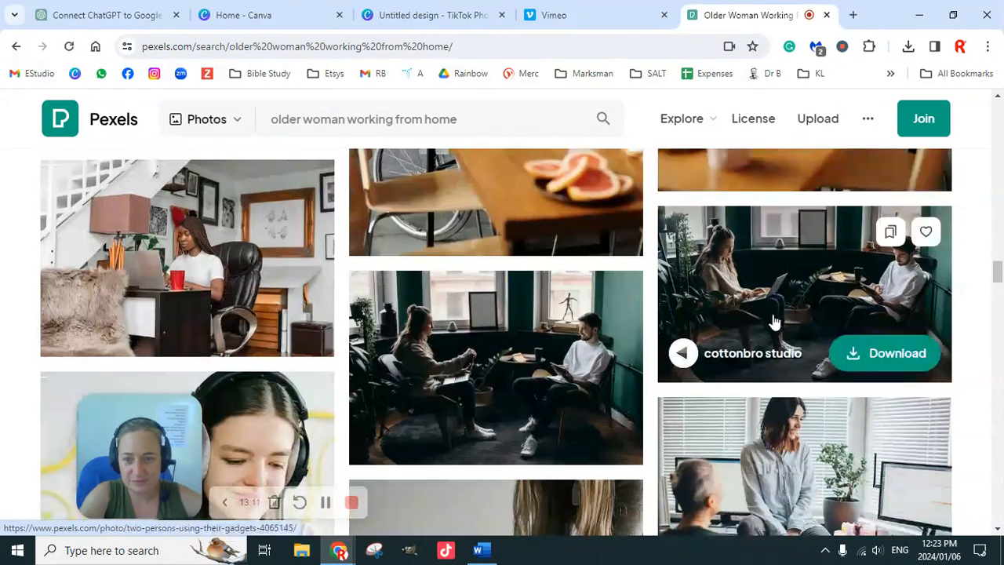
{"action": "scroll", "coordinate": [772, 322], "scroll_direction": "down", "scroll_amount": 4}
{"action": "scroll", "coordinate": [772, 323], "scroll_direction": "down", "scroll_amount": 10}
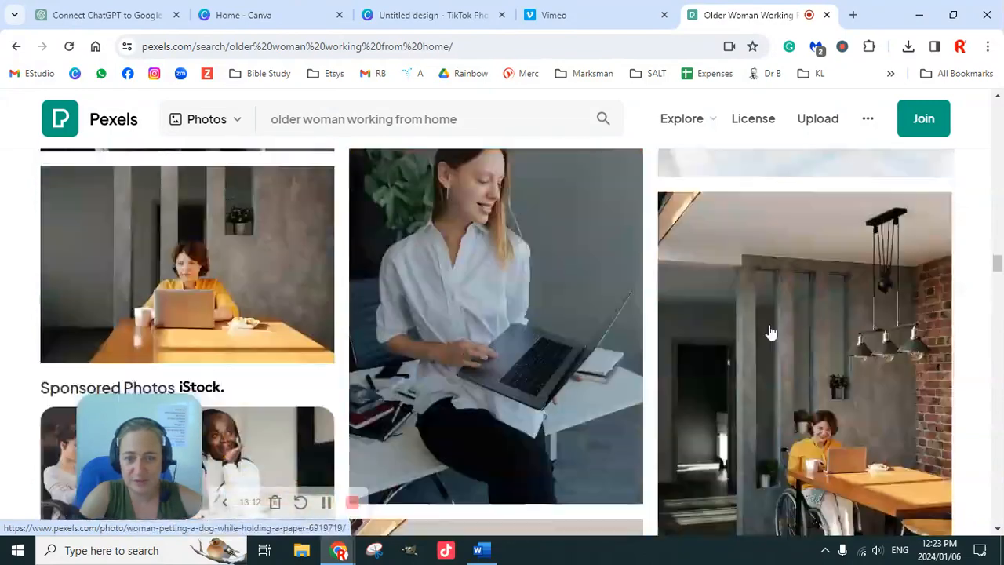
{"action": "scroll", "coordinate": [770, 333], "scroll_direction": "down", "scroll_amount": 3}
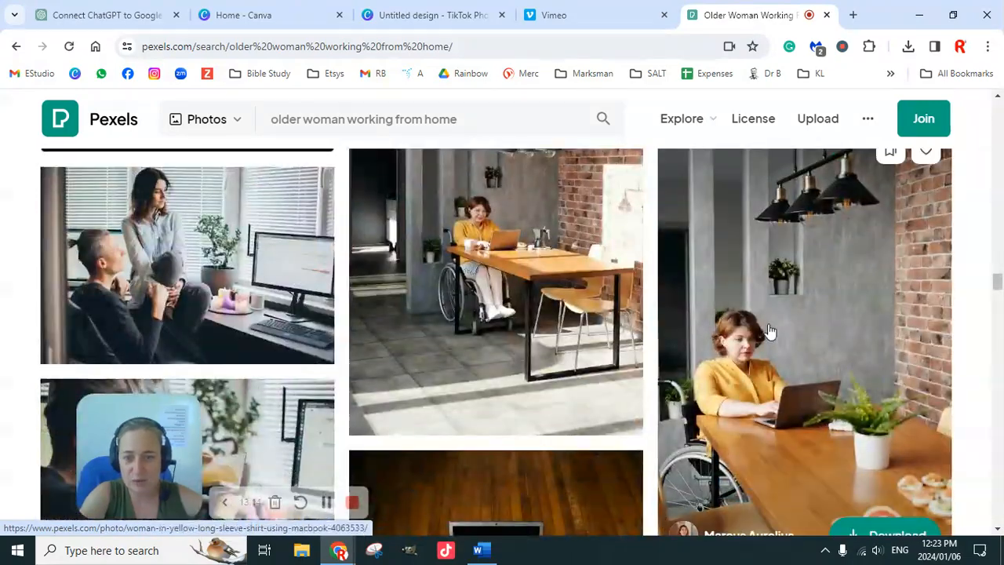
{"action": "scroll", "coordinate": [778, 308], "scroll_direction": "down", "scroll_amount": 3}
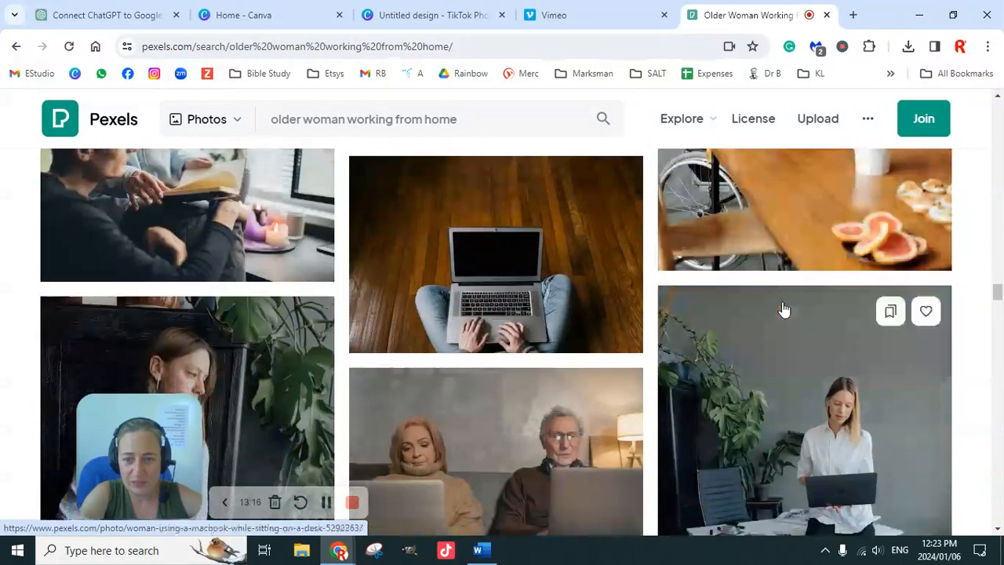
{"action": "scroll", "coordinate": [781, 311], "scroll_direction": "down", "scroll_amount": 3}
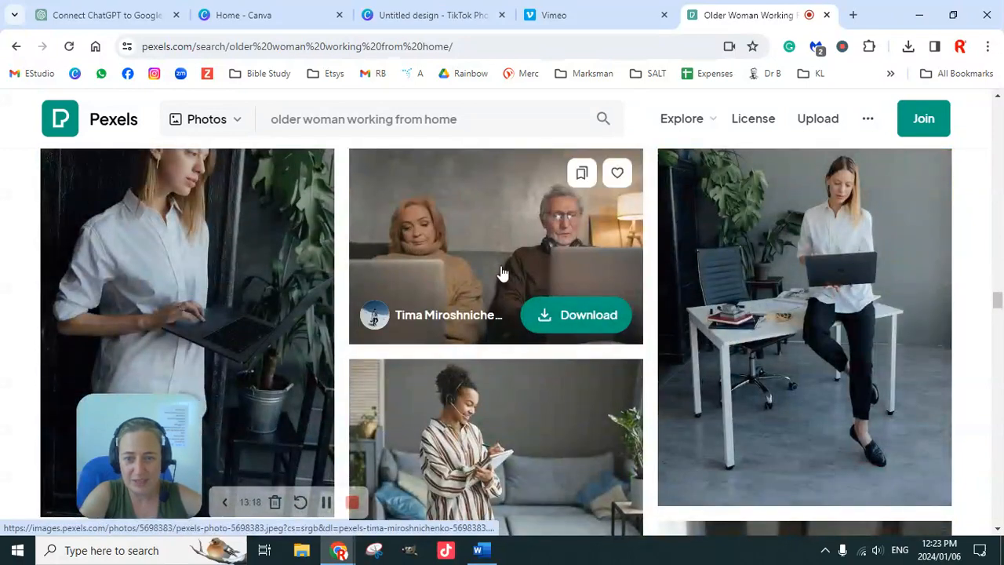
Open the photo of the elderly couple using laptops on a couch and download it to the Free images folder within 11. IPS.
{"action": "left_click", "coordinate": [503, 270]}
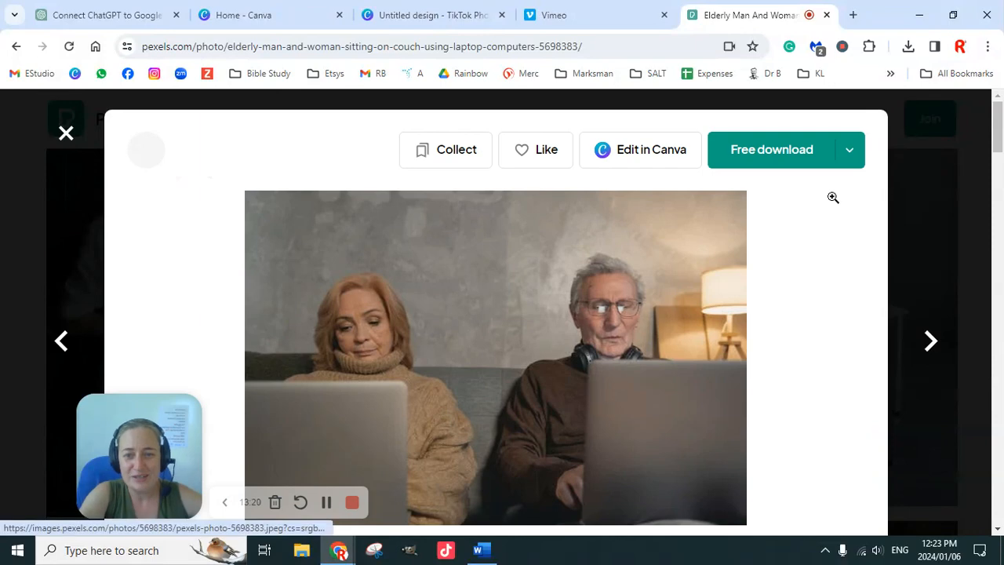
{"action": "left_click", "coordinate": [781, 153]}
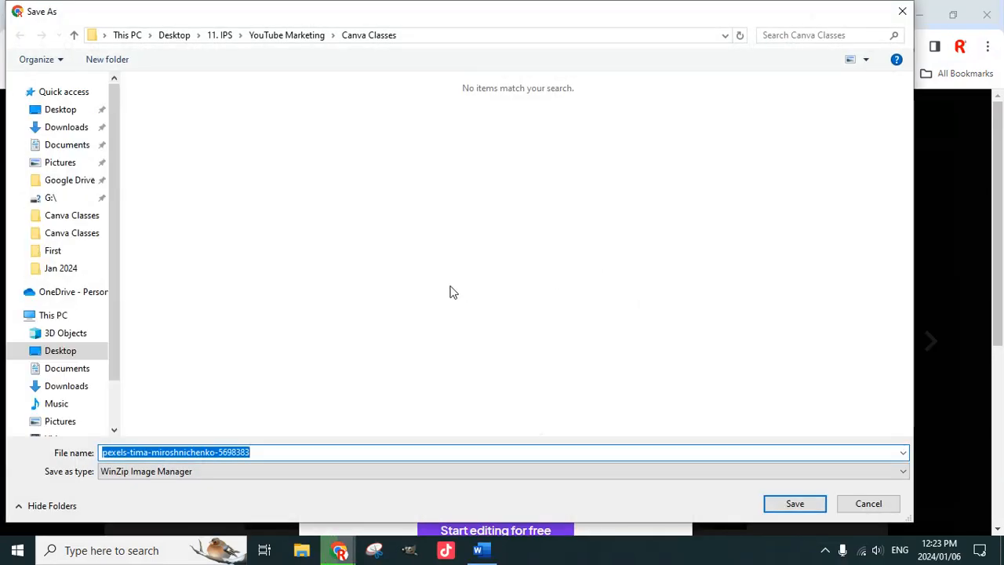
{"action": "left_click", "coordinate": [220, 36]}
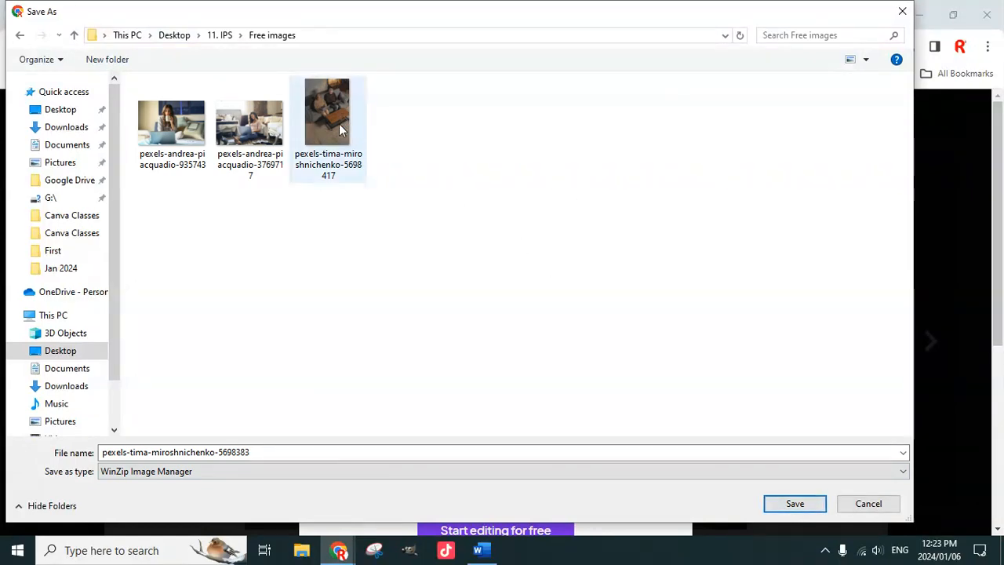
{"action": "left_click", "coordinate": [794, 503]}
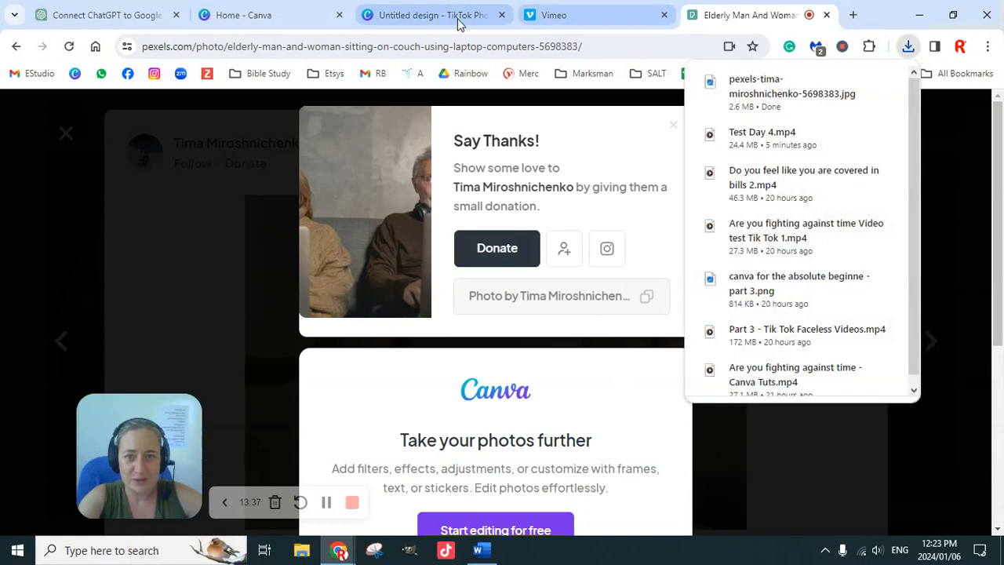
Switch back to the Canva TikTok design and upload the downloaded elderly couple photo from the Free images folder within 11. IPS.
{"action": "left_click", "coordinate": [444, 20]}
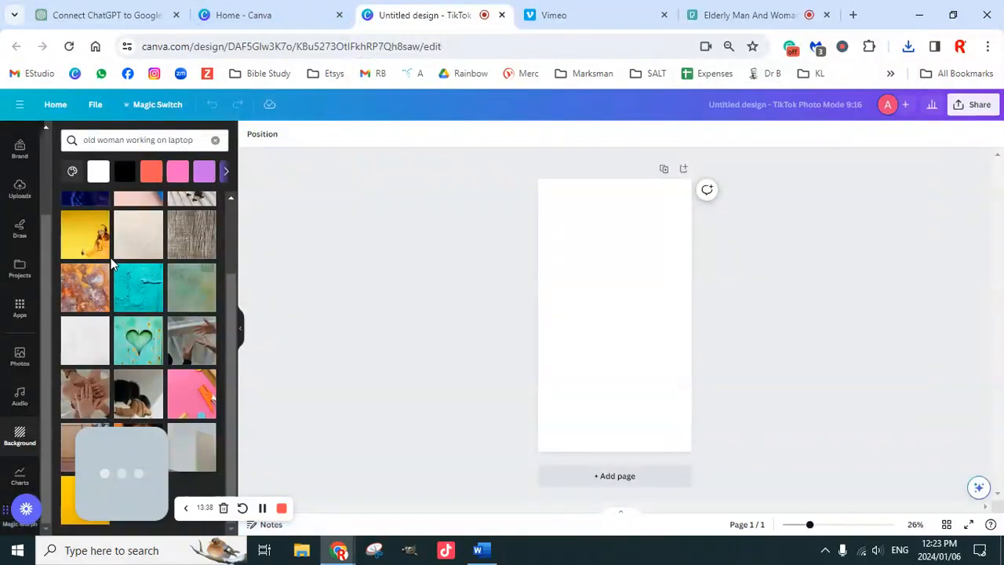
{"action": "left_click_drag", "start_coordinate": [232, 306], "coordinate": [236, 237]}
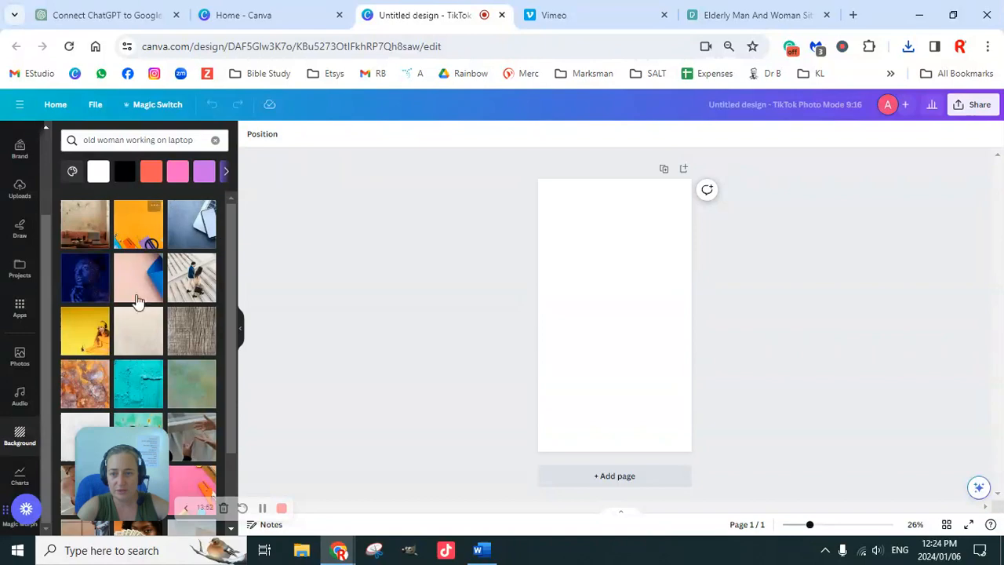
{"action": "scroll", "coordinate": [139, 349], "scroll_direction": "down", "scroll_amount": 2}
{"action": "scroll", "coordinate": [174, 400], "scroll_direction": "up", "scroll_amount": 2}
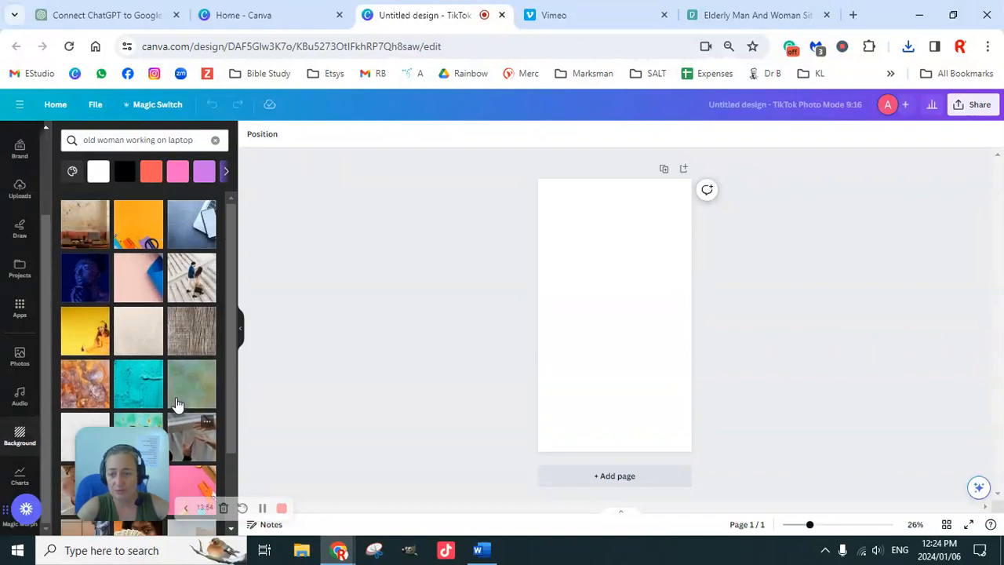
{"action": "left_click", "coordinate": [20, 191]}
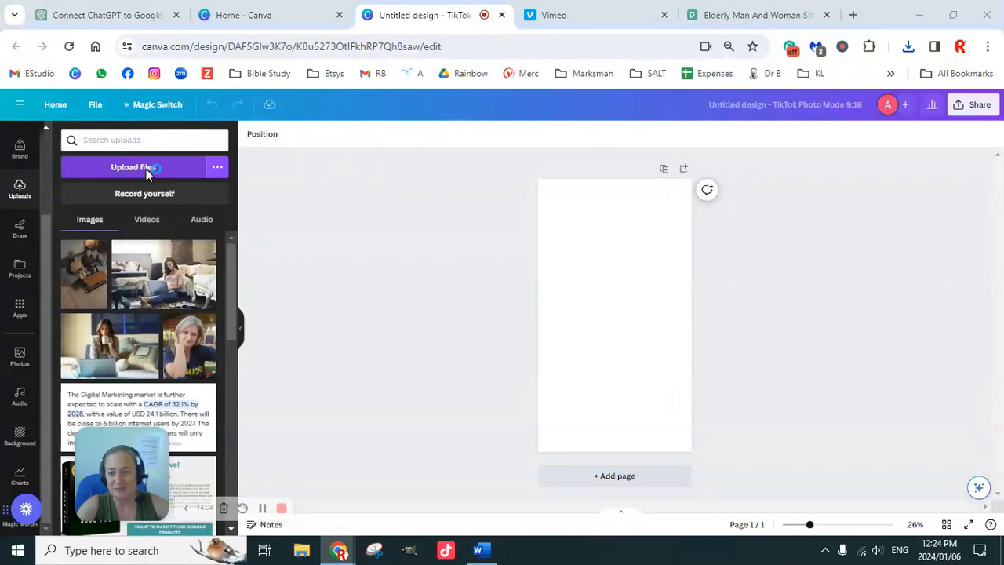
{"action": "left_click", "coordinate": [146, 169]}
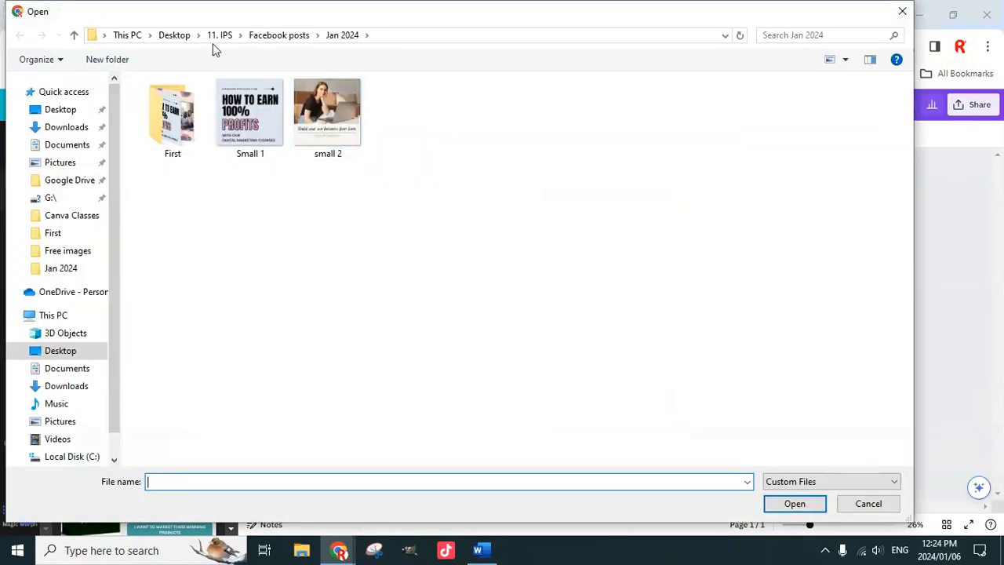
{"action": "left_click", "coordinate": [219, 35]}
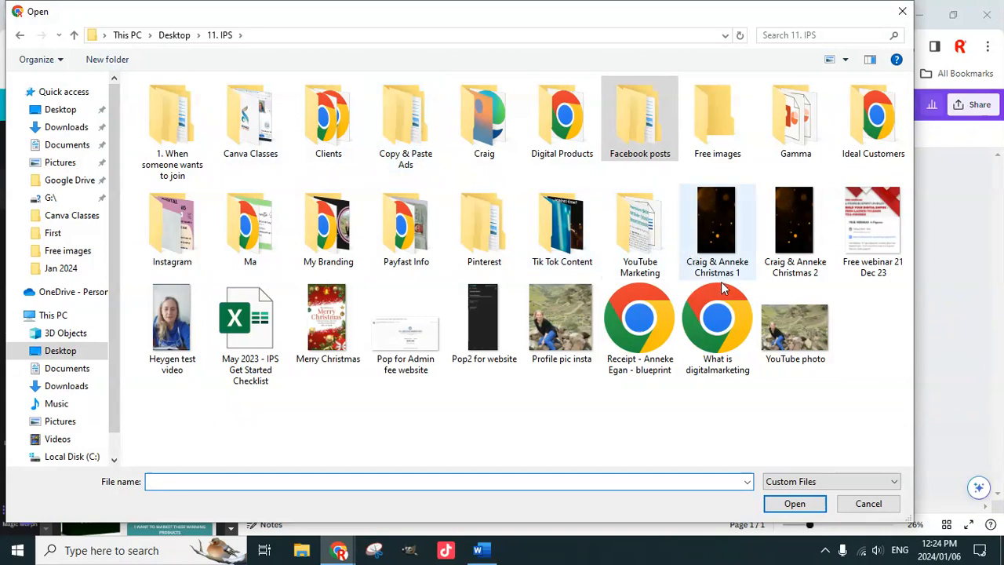
{"action": "left_click", "coordinate": [719, 139]}
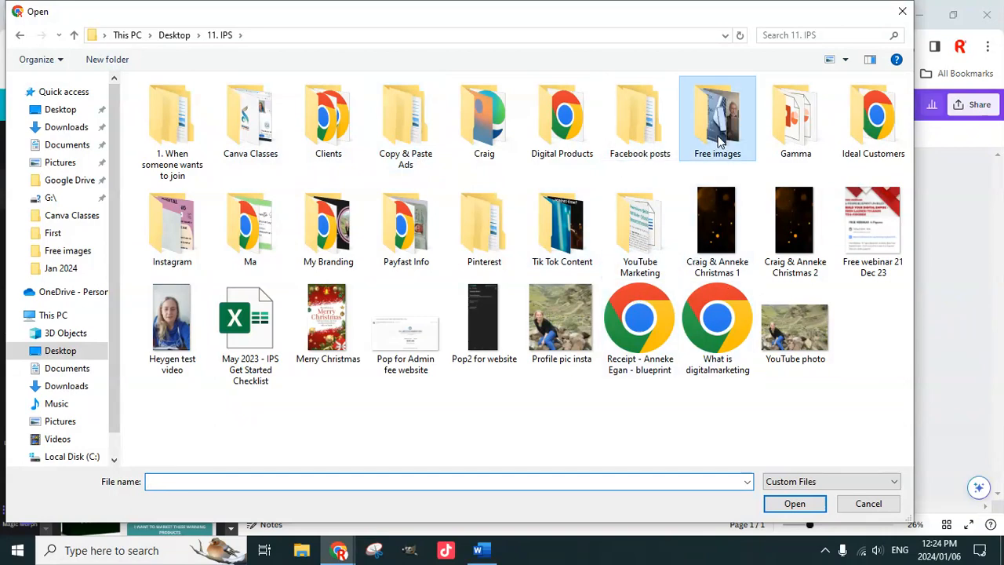
{"action": "double_click", "coordinate": [719, 139]}
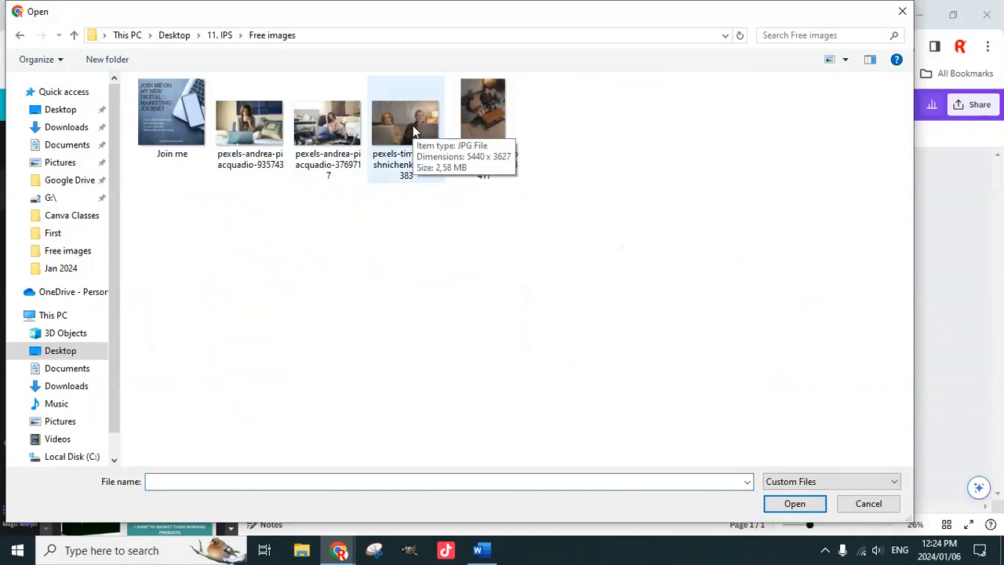
{"action": "left_click", "coordinate": [413, 130]}
{"action": "left_click", "coordinate": [794, 503]}
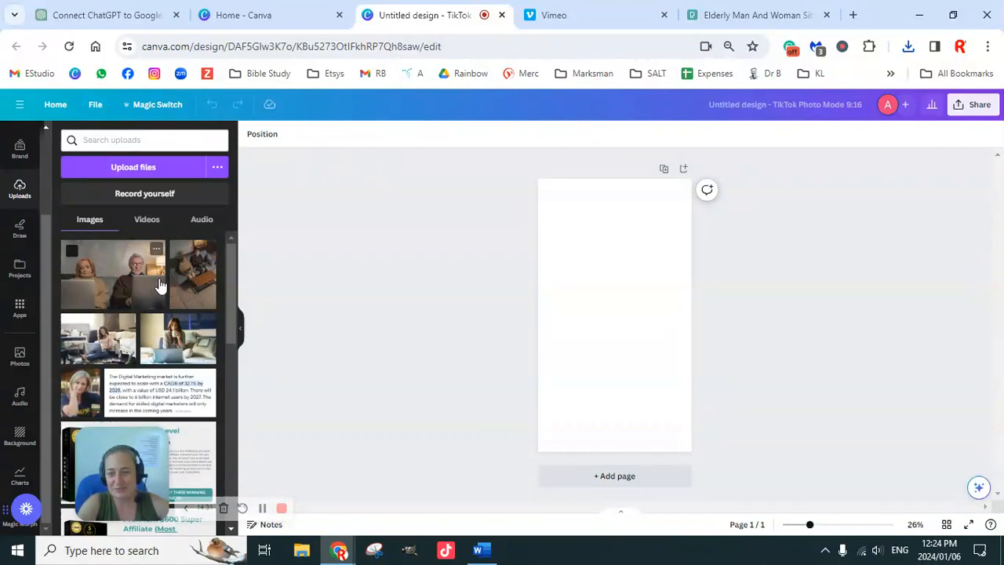
Add the uploaded elderly couple photo to the blank page and set it as the page background.
{"action": "left_click", "coordinate": [132, 286]}
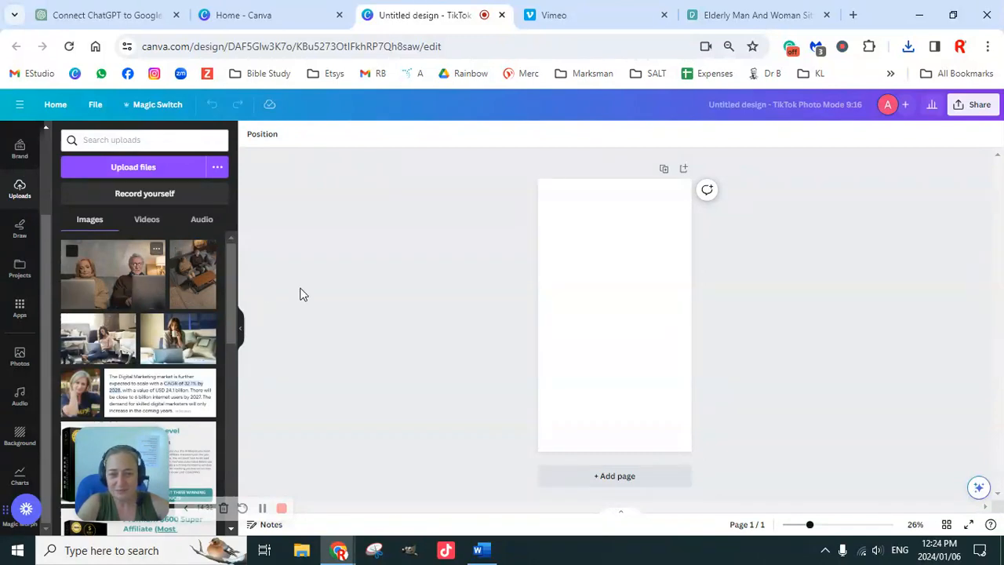
{"action": "right_click", "coordinate": [615, 318]}
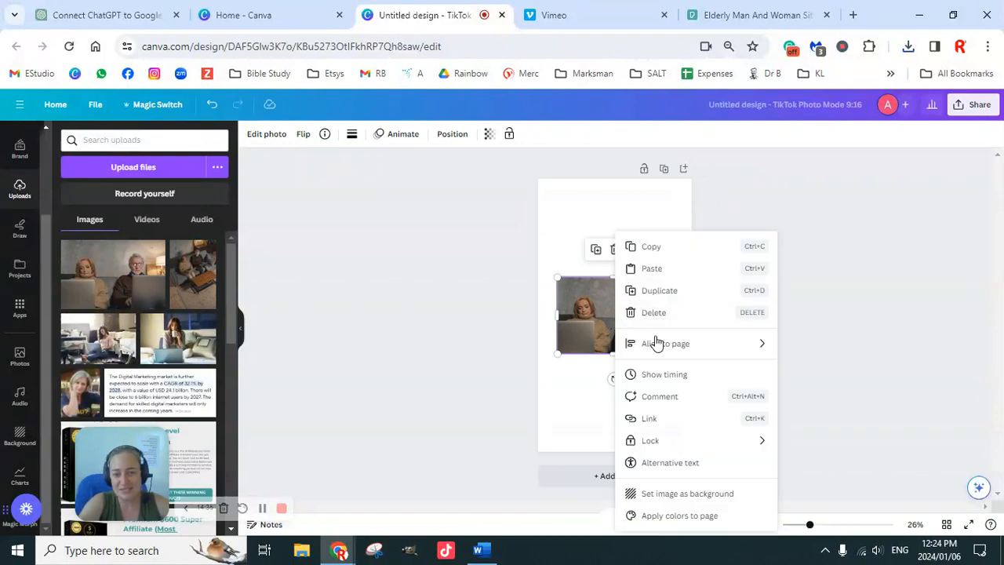
{"action": "left_click", "coordinate": [686, 494]}
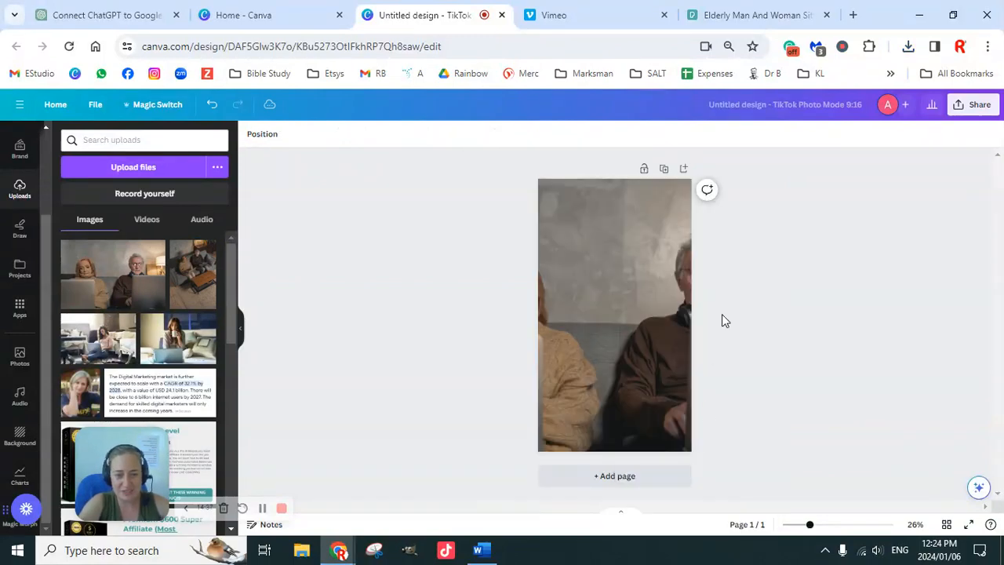
Reposition the background photo within its crop so that the woman with the laptop fills the first page.
{"action": "left_click", "coordinate": [639, 317]}
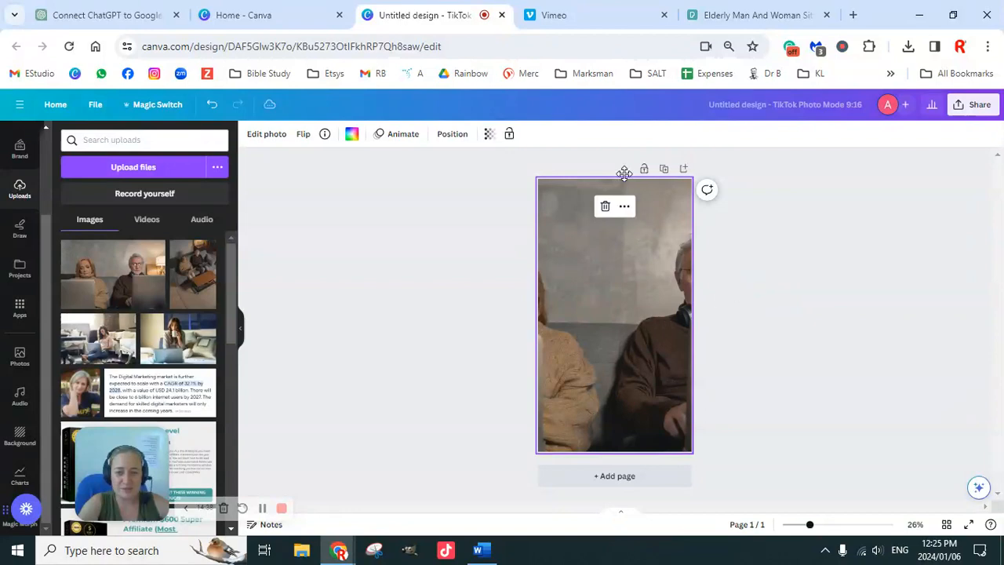
{"action": "double_click", "coordinate": [561, 305]}
{"action": "left_click_drag", "start_coordinate": [609, 312], "coordinate": [730, 307]}
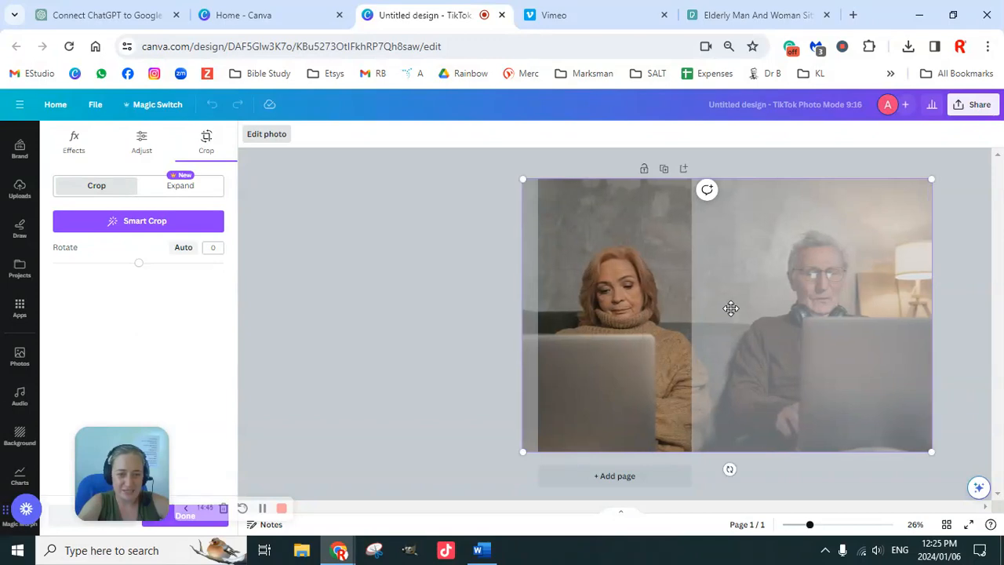
{"action": "left_click", "coordinate": [466, 272]}
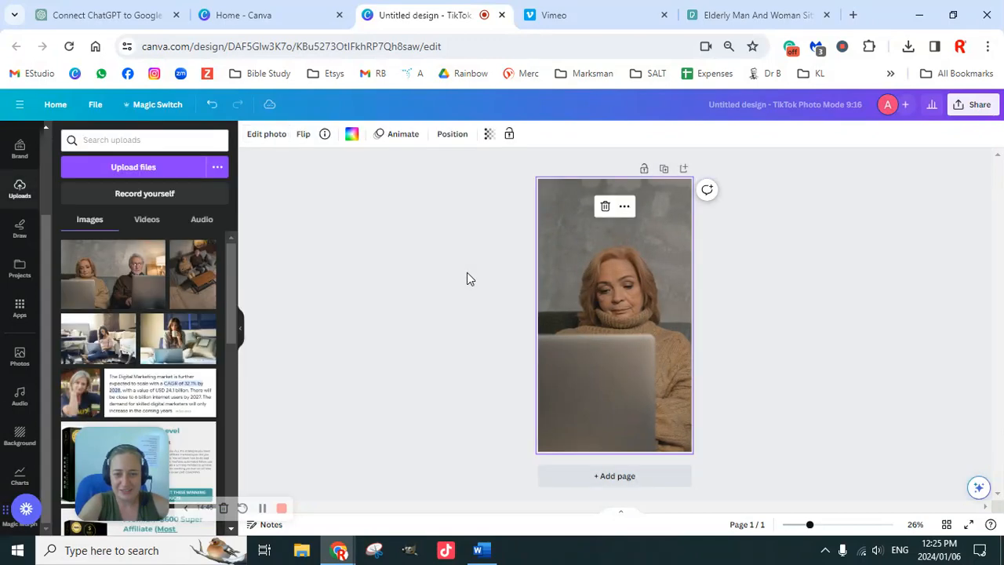
Duplicate the page and reposition the copy's background photo so that the man with the laptop fills it.
{"action": "left_click", "coordinate": [663, 171]}
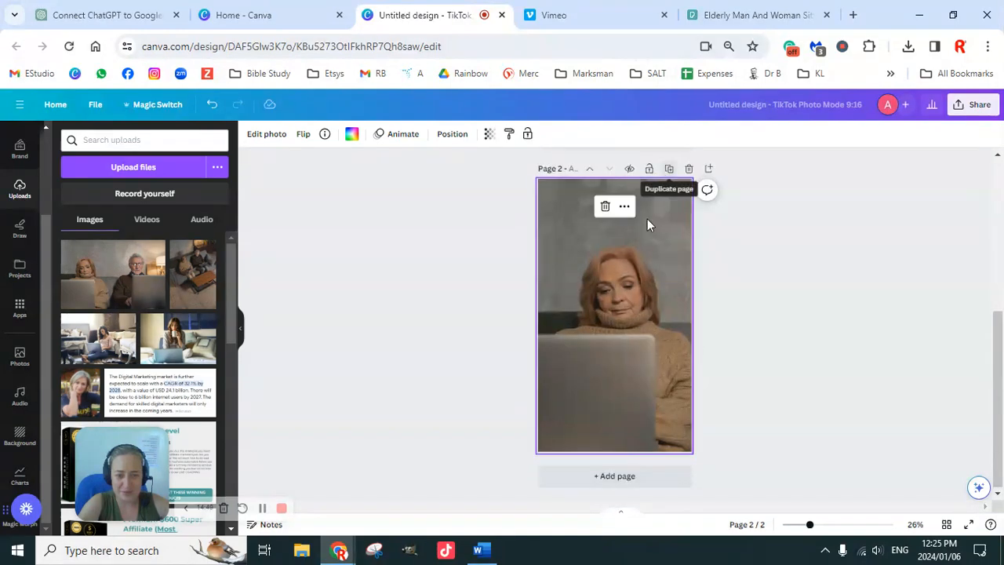
{"action": "double_click", "coordinate": [613, 323]}
{"action": "left_click_drag", "start_coordinate": [648, 304], "coordinate": [437, 307]}
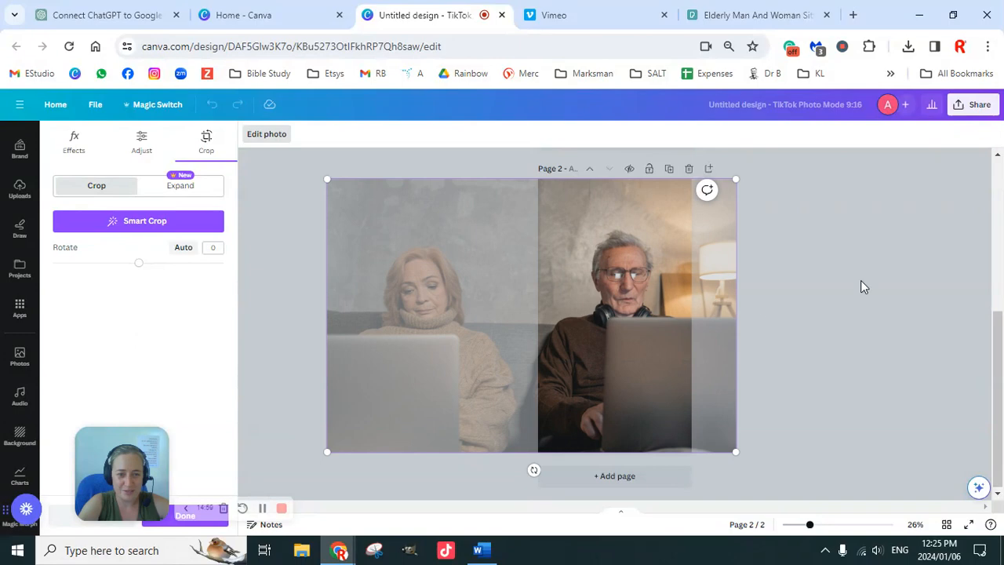
{"action": "left_click", "coordinate": [860, 280]}
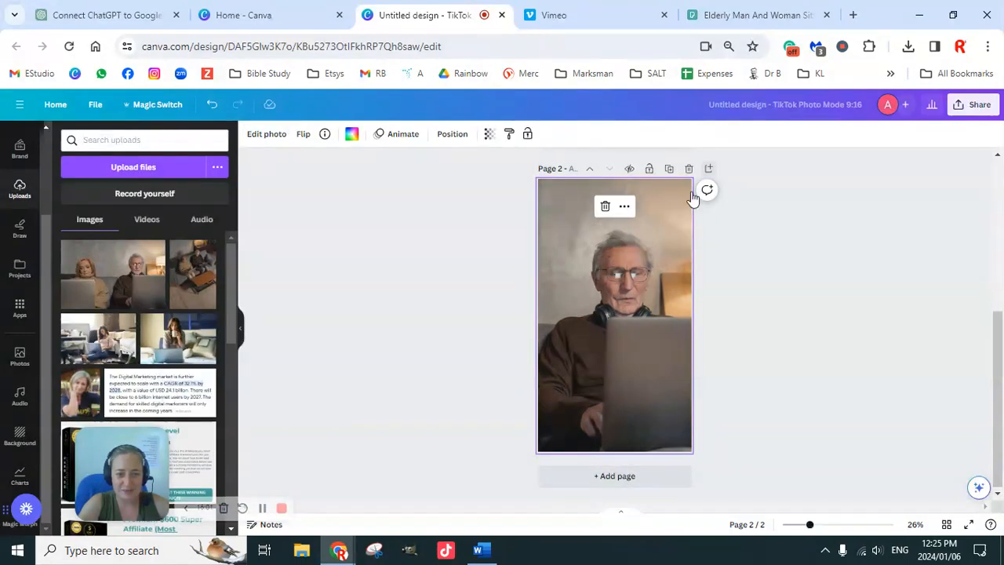
Add a third page and set the uploaded photo of the couple on the sofa as its background.
{"action": "left_click", "coordinate": [610, 478]}
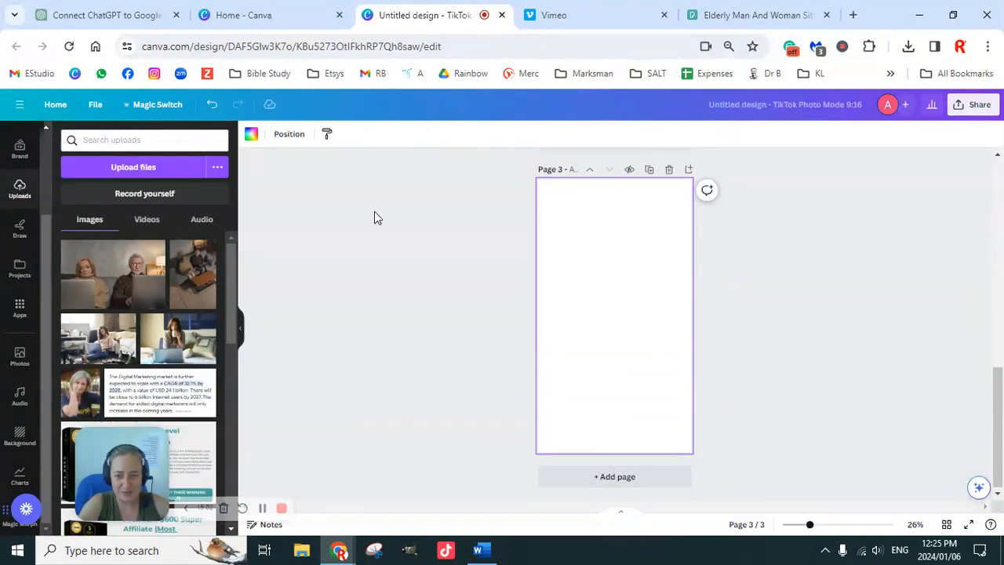
{"action": "left_click", "coordinate": [200, 285]}
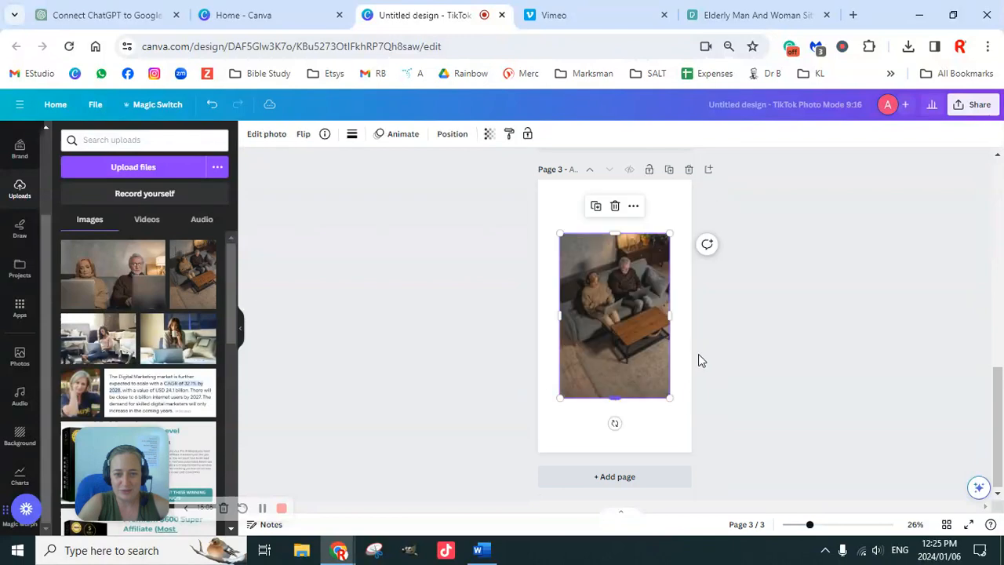
{"action": "right_click", "coordinate": [626, 338]}
{"action": "left_click", "coordinate": [690, 494]}
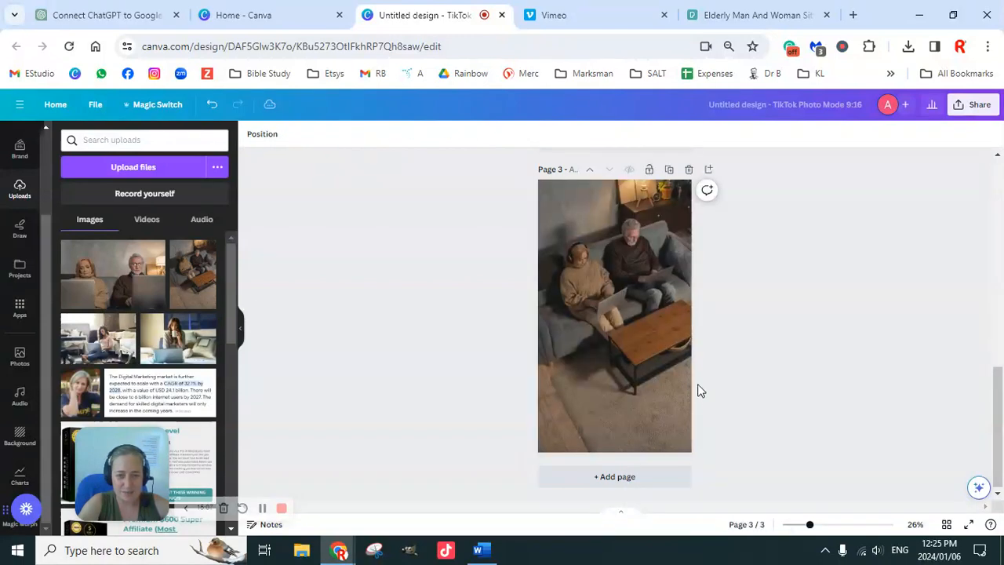
Return to the first page, search the elements for "speech bubble" and show all matching graphics.
{"action": "scroll", "coordinate": [715, 320], "scroll_direction": "up", "scroll_amount": 10}
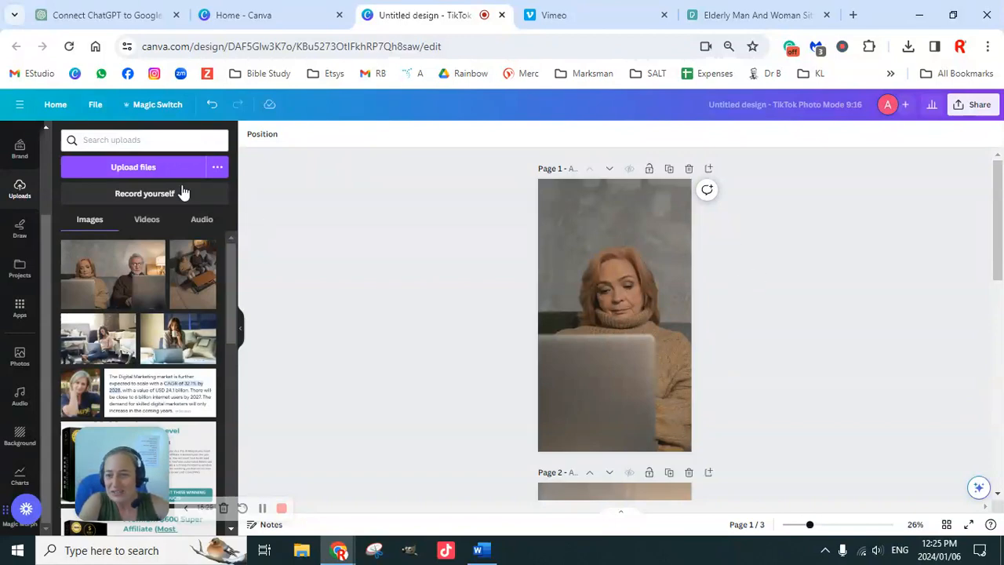
{"action": "left_click", "coordinate": [21, 150]}
{"action": "scroll", "coordinate": [20, 190], "scroll_direction": "up", "scroll_amount": 2}
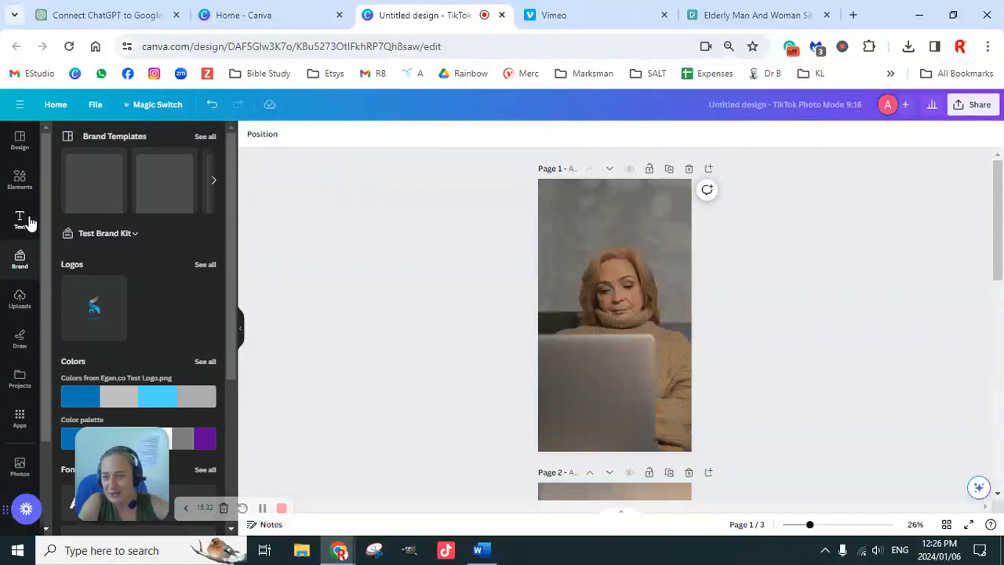
{"action": "left_click", "coordinate": [20, 180]}
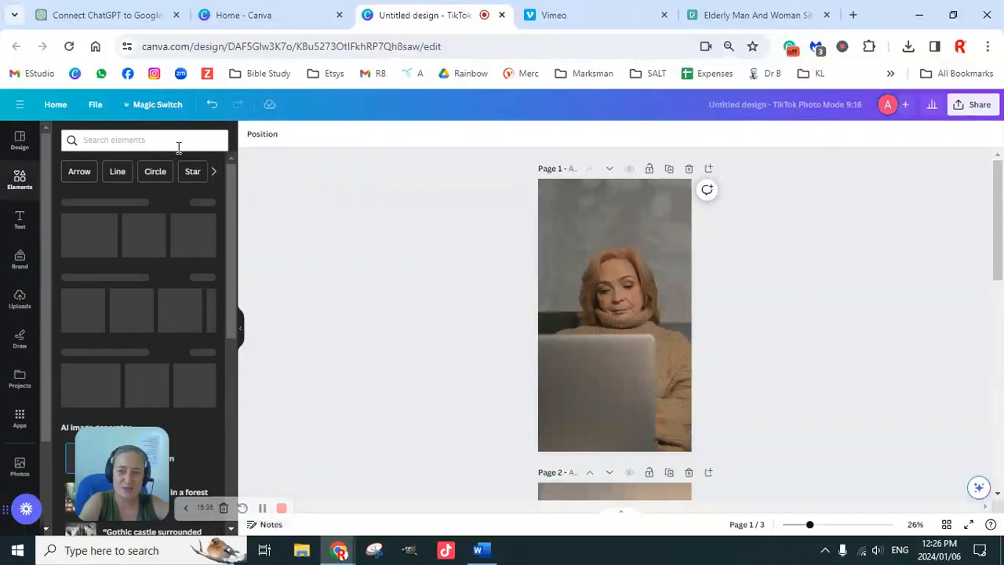
{"action": "left_click", "coordinate": [178, 146]}
{"action": "type", "text": "speech bubble"}
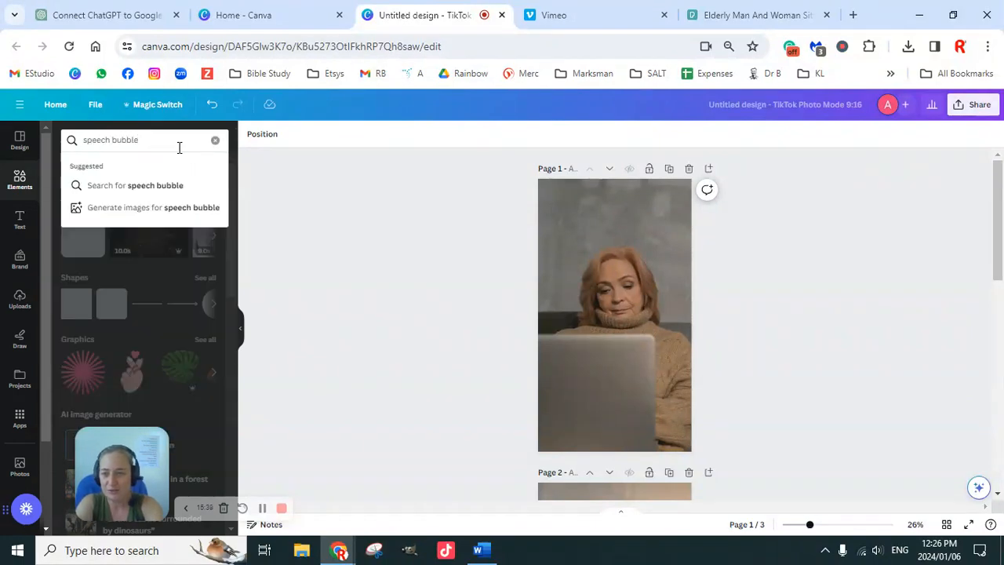
{"action": "key", "text": "Return"}
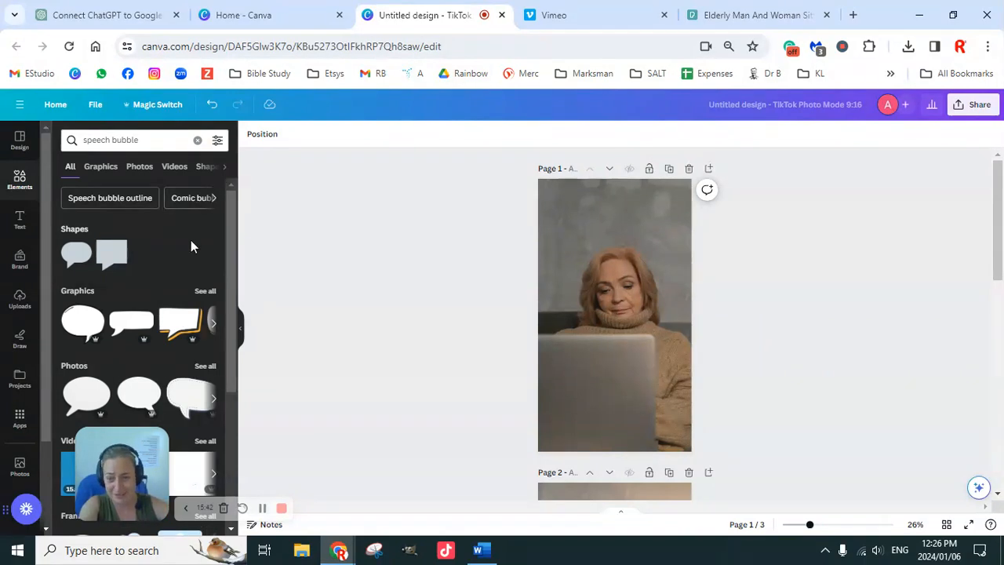
{"action": "left_click", "coordinate": [205, 292]}
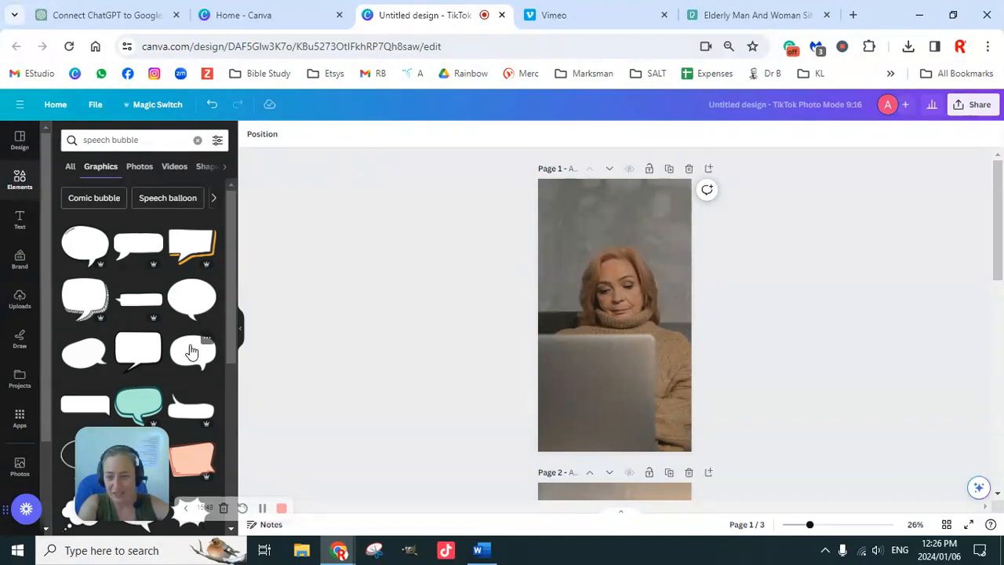
{"action": "scroll", "coordinate": [192, 349], "scroll_direction": "down", "scroll_amount": 2}
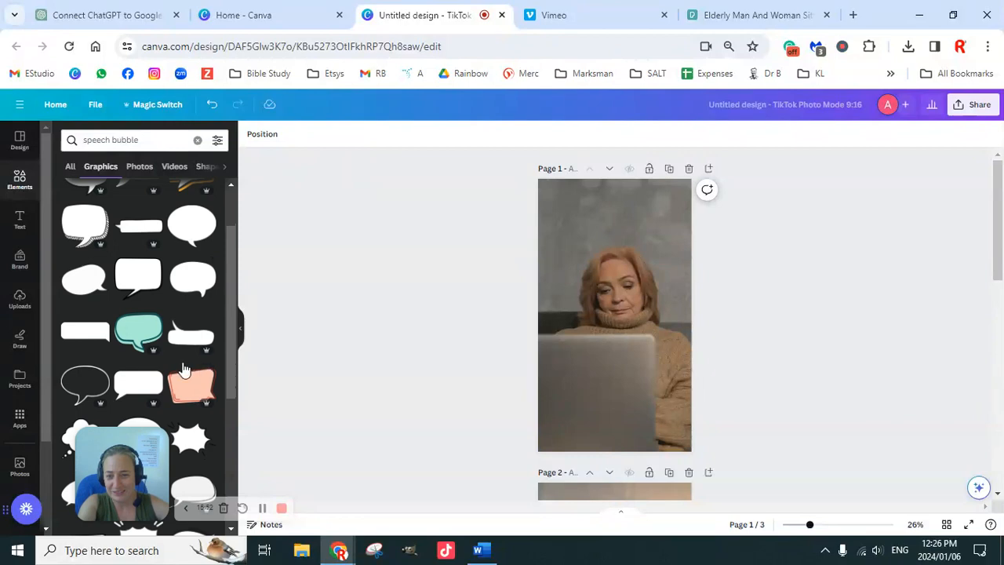
Add the rounded rectangular speech bubble to the first page and enlarge it above the woman's head.
{"action": "left_click", "coordinate": [84, 331]}
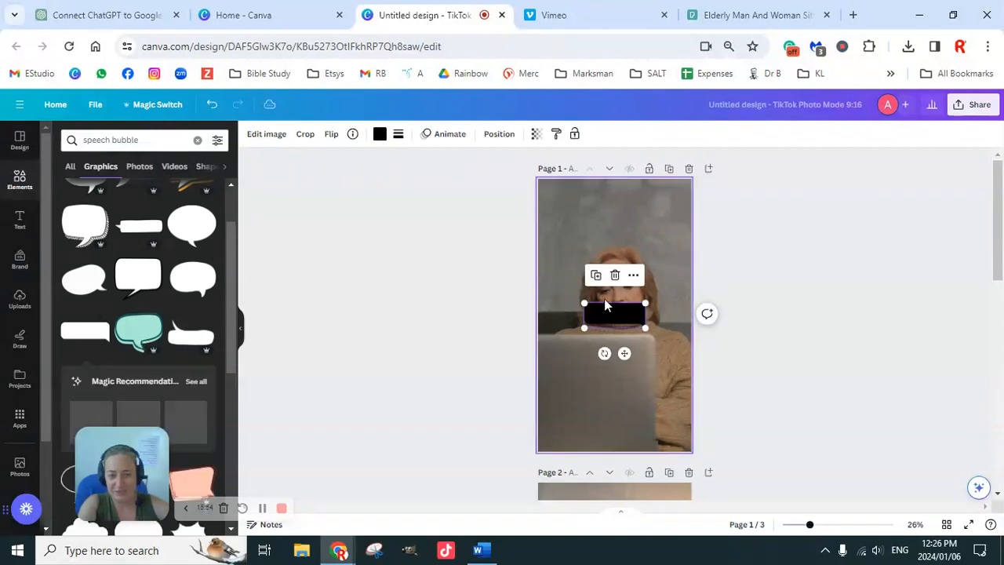
{"action": "left_click_drag", "start_coordinate": [585, 303], "coordinate": [541, 286]}
{"action": "left_click_drag", "start_coordinate": [643, 326], "coordinate": [658, 220]}
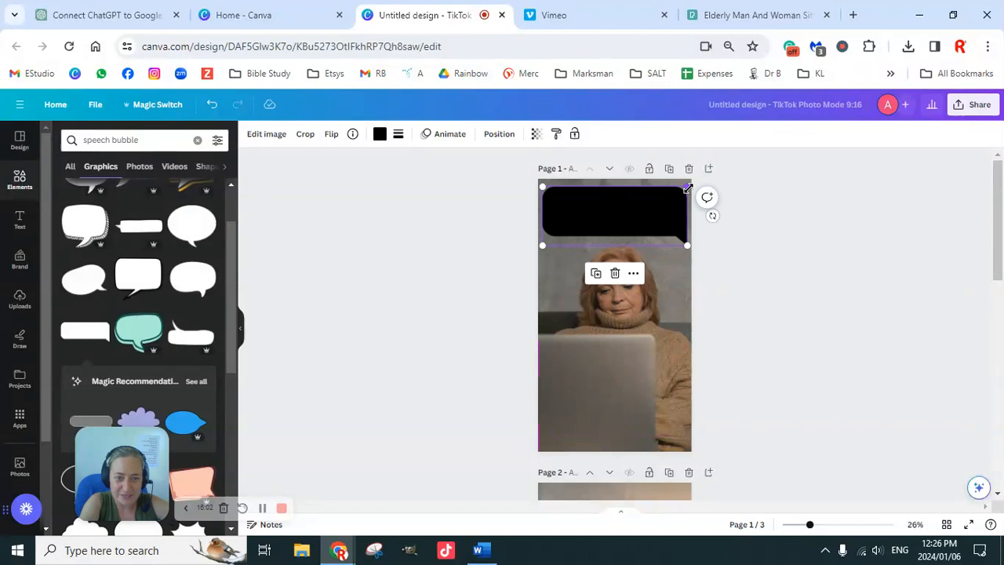
{"action": "left_click_drag", "start_coordinate": [687, 188], "coordinate": [679, 190]}
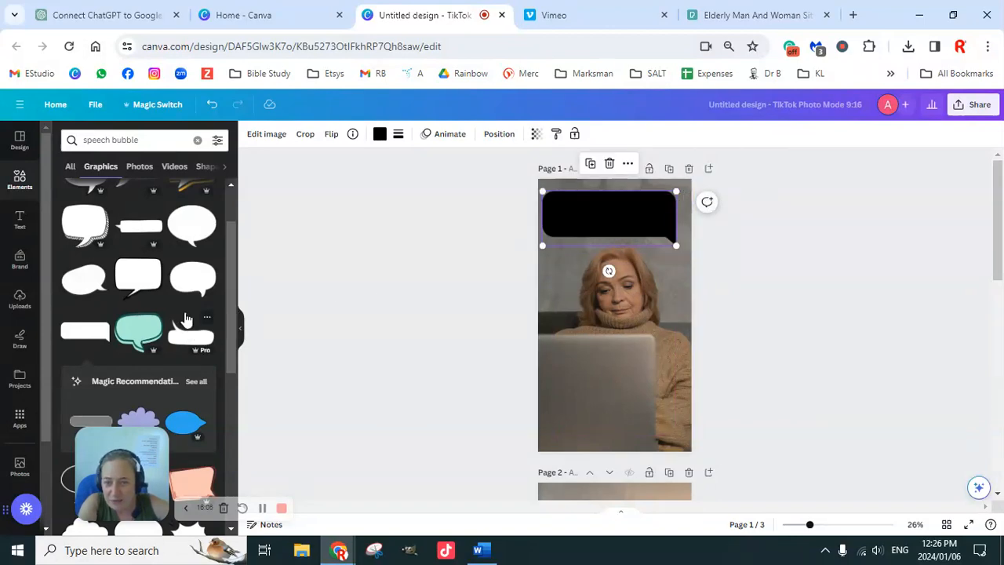
Flip the black speech bubble horizontally.
{"action": "scroll", "coordinate": [185, 304], "scroll_direction": "up", "scroll_amount": 1}
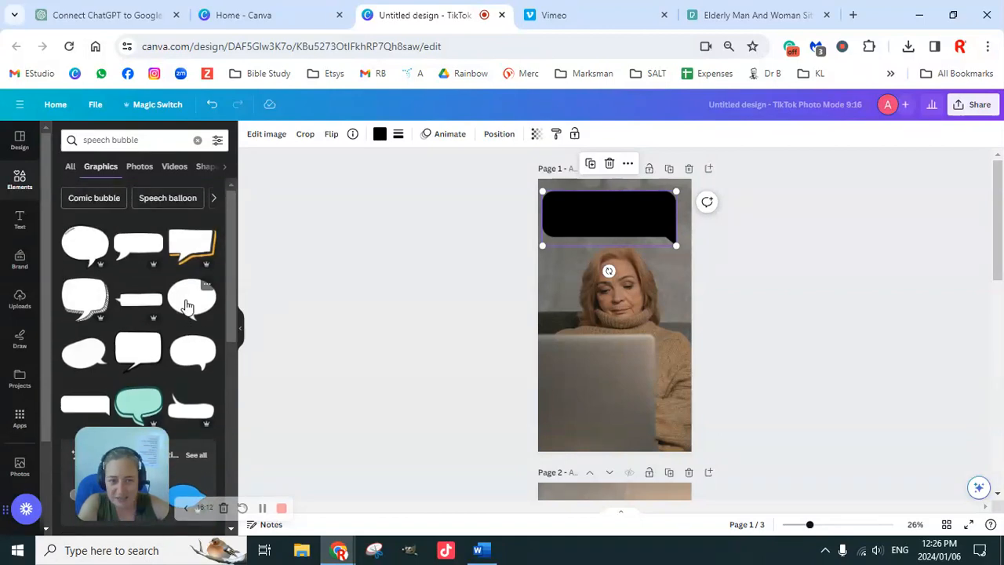
{"action": "left_click", "coordinate": [332, 140]}
{"action": "left_click", "coordinate": [367, 165]}
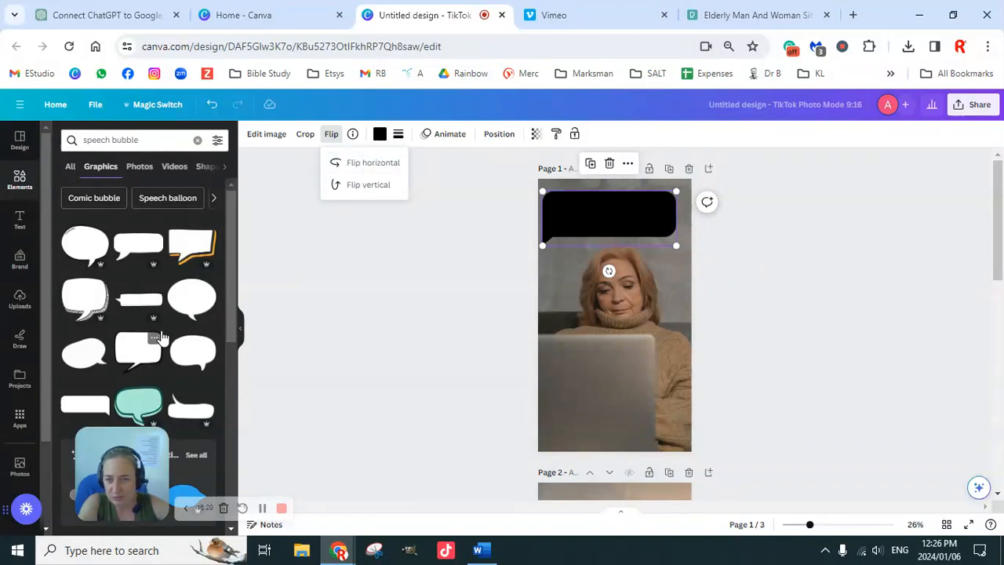
Look through more speech bubble graphics and delete the black bubble from the first page.
{"action": "scroll", "coordinate": [165, 336], "scroll_direction": "down", "scroll_amount": 3}
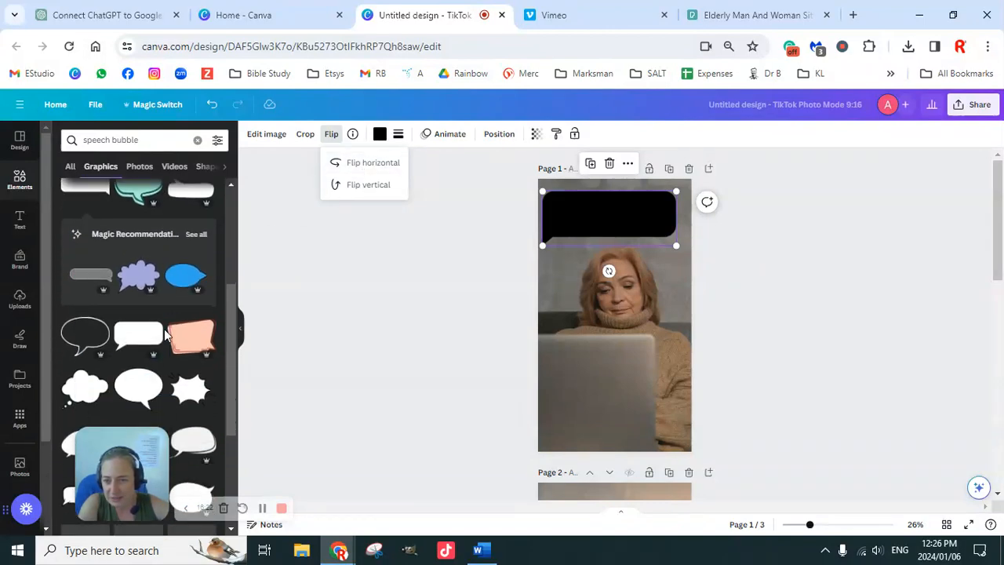
{"action": "scroll", "coordinate": [167, 336], "scroll_direction": "down", "scroll_amount": 2}
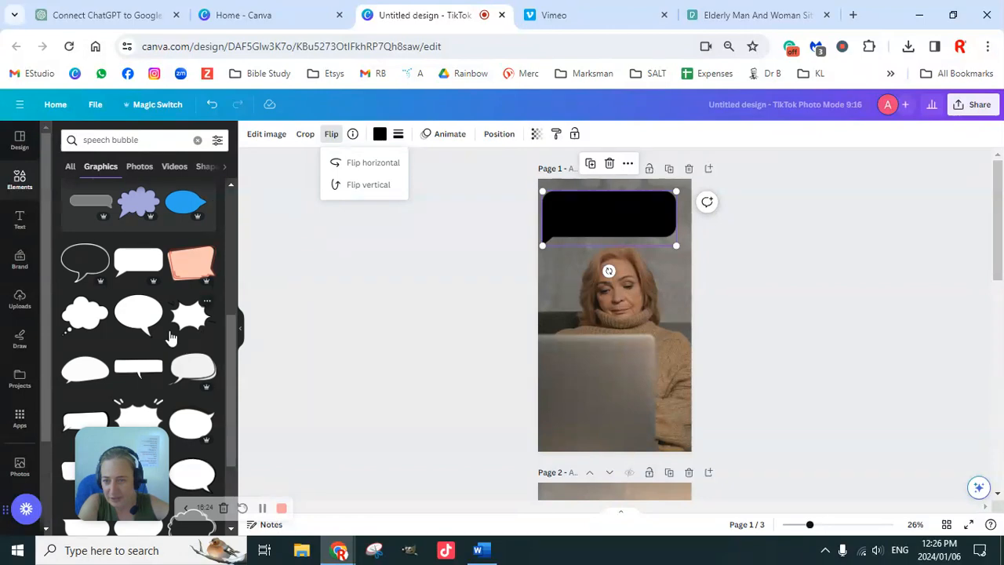
{"action": "left_click", "coordinate": [686, 232]}
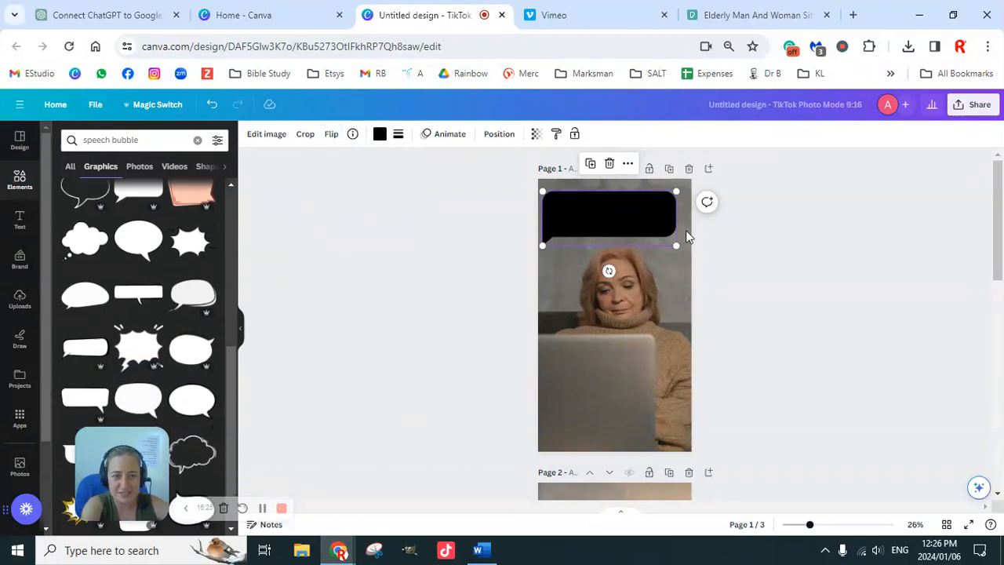
{"action": "key", "text": "Delete"}
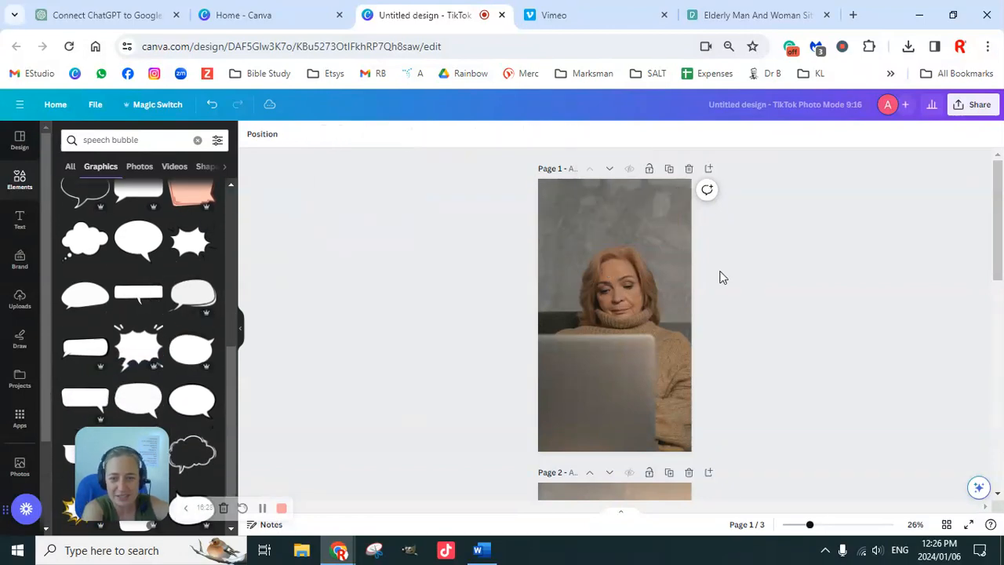
Add the white rectangular speech bubble with a central tail and enlarge it above the woman's head on the first page.
{"action": "left_click", "coordinate": [139, 292]}
{"action": "left_click_drag", "start_coordinate": [645, 303], "coordinate": [695, 261]}
{"action": "left_click_drag", "start_coordinate": [615, 301], "coordinate": [581, 205]}
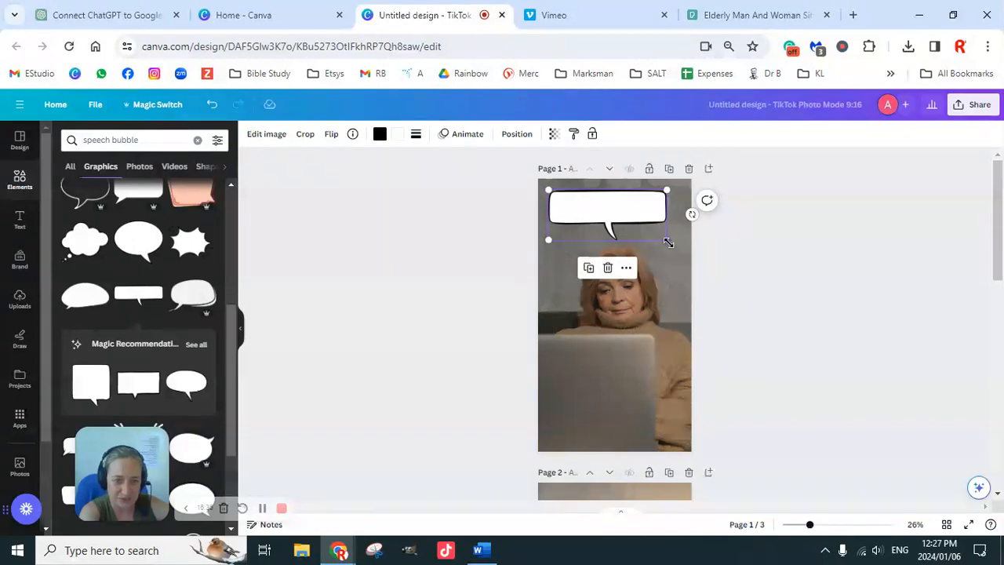
{"action": "mouse_move", "coordinate": [667, 239]}
{"action": "left_mouse_down"}
{"action": "mouse_move", "coordinate": [676, 244]}
{"action": "mouse_move", "coordinate": [652, 208]}
{"action": "mouse_move", "coordinate": [672, 246]}
{"action": "mouse_move", "coordinate": [664, 243]}
{"action": "left_mouse_up"}
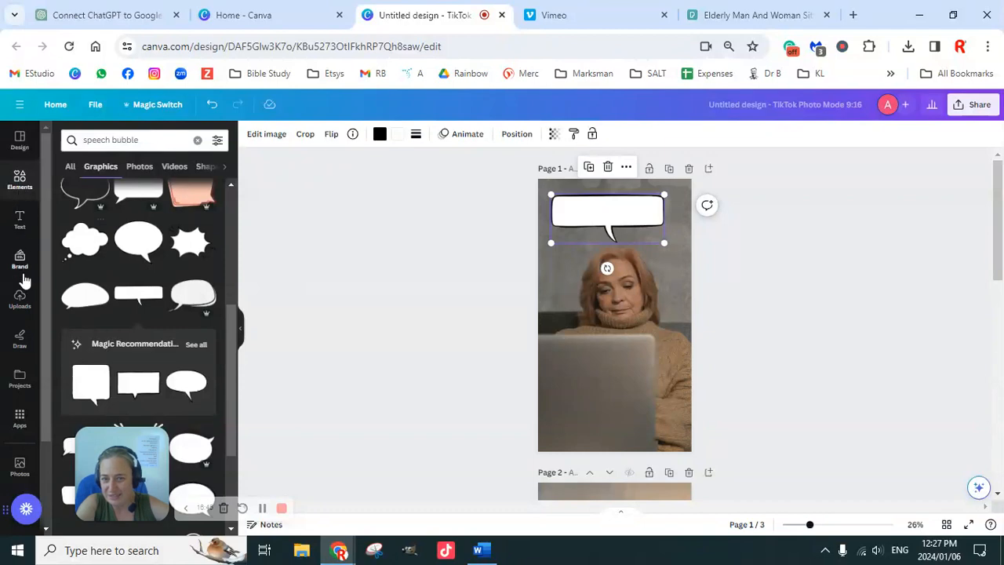
Examine the available text styles and font combinations for the speech bubble's caption.
{"action": "left_click", "coordinate": [20, 222]}
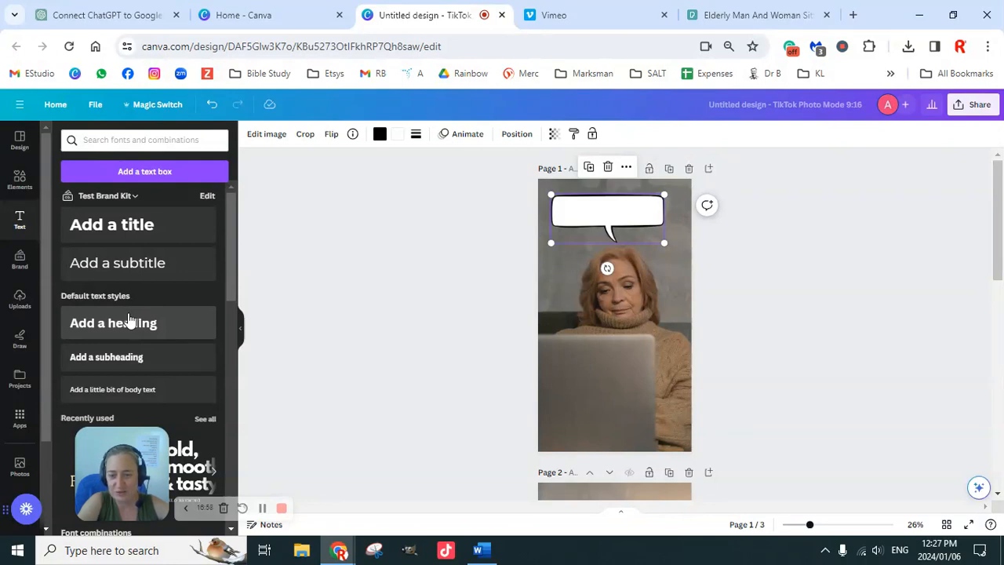
{"action": "left_click", "coordinate": [20, 265]}
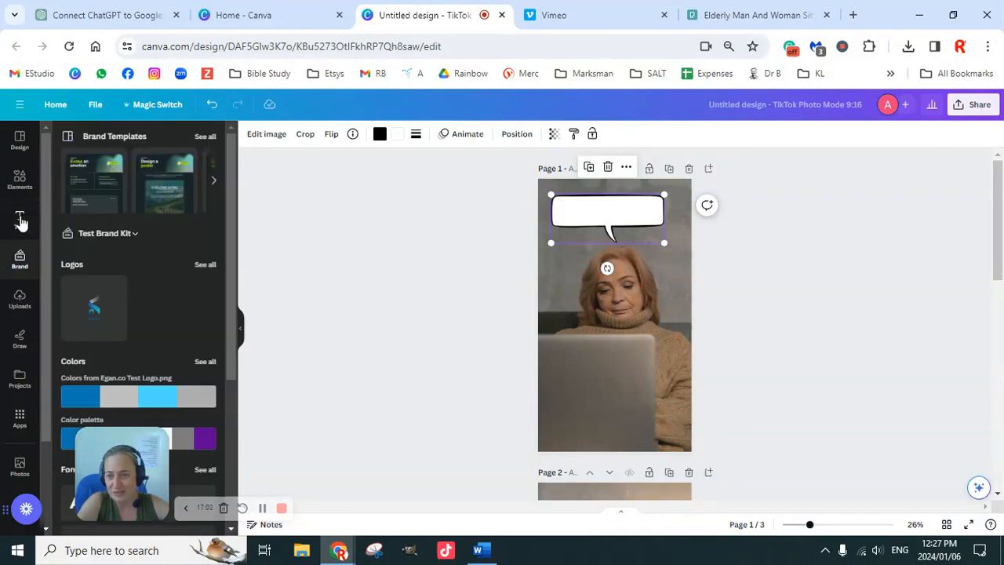
{"action": "left_click", "coordinate": [20, 219]}
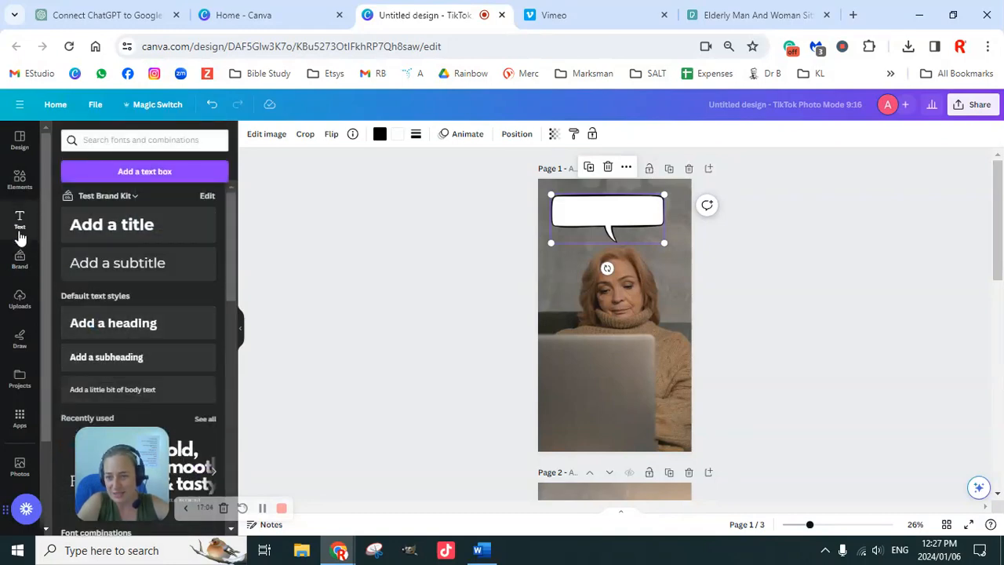
{"action": "scroll", "coordinate": [130, 366], "scroll_direction": "down", "scroll_amount": 2}
{"action": "scroll", "coordinate": [133, 363], "scroll_direction": "up", "scroll_amount": 2}
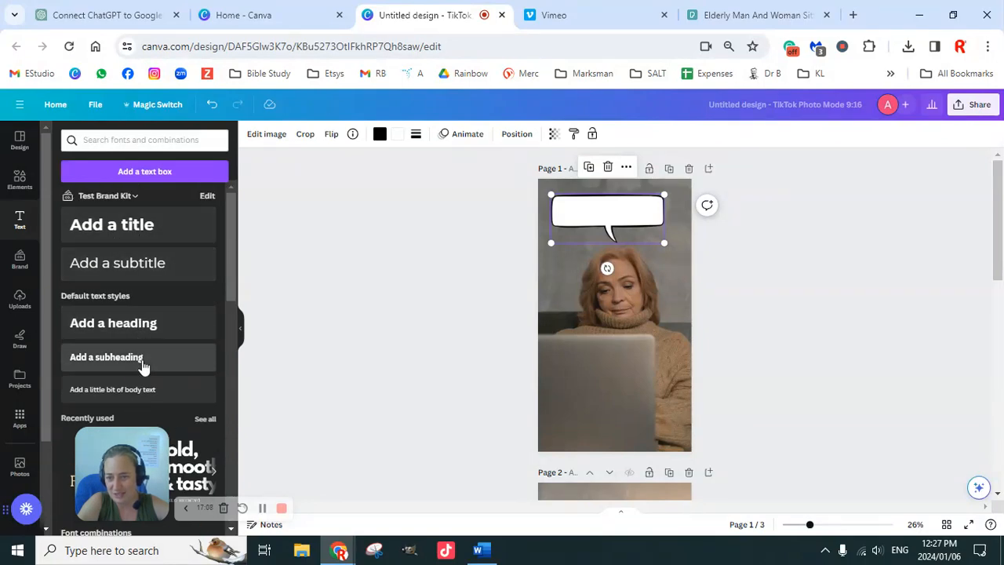
{"action": "scroll", "coordinate": [142, 363], "scroll_direction": "down", "scroll_amount": 2}
{"action": "scroll", "coordinate": [146, 353], "scroll_direction": "down", "scroll_amount": 4}
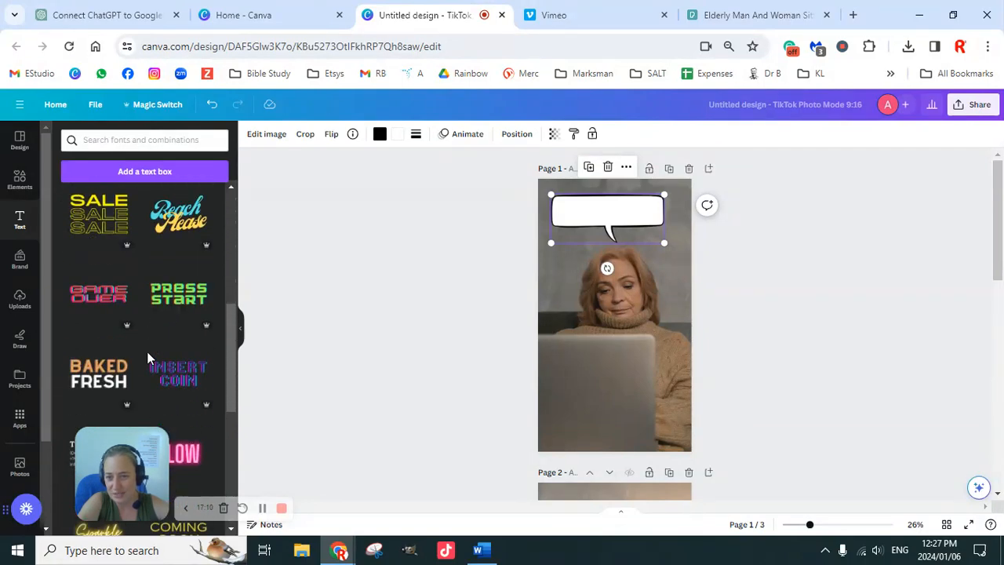
{"action": "scroll", "coordinate": [149, 356], "scroll_direction": "up", "scroll_amount": 4}
{"action": "scroll", "coordinate": [161, 337], "scroll_direction": "down", "scroll_amount": 6}
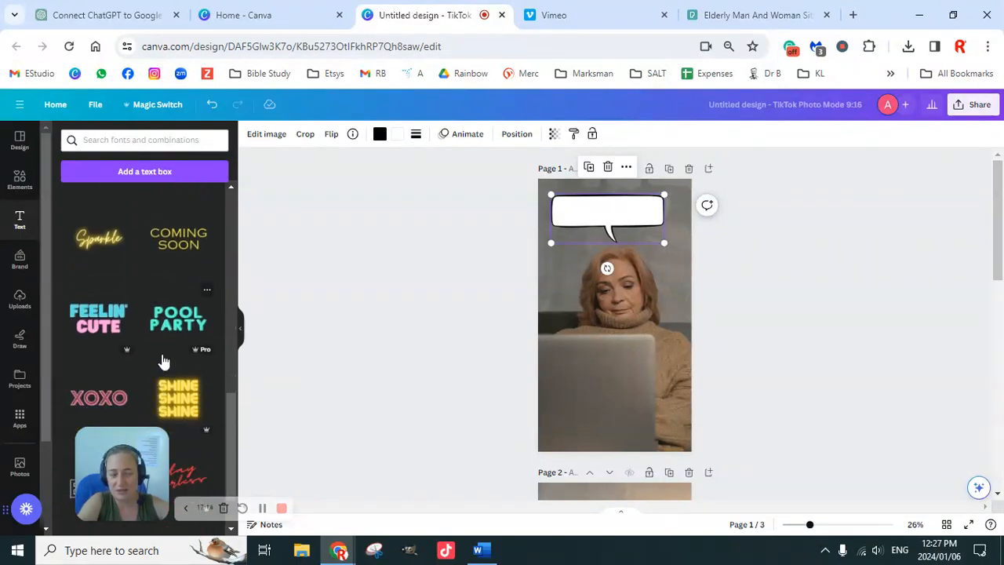
{"action": "scroll", "coordinate": [162, 358], "scroll_direction": "down", "scroll_amount": 5}
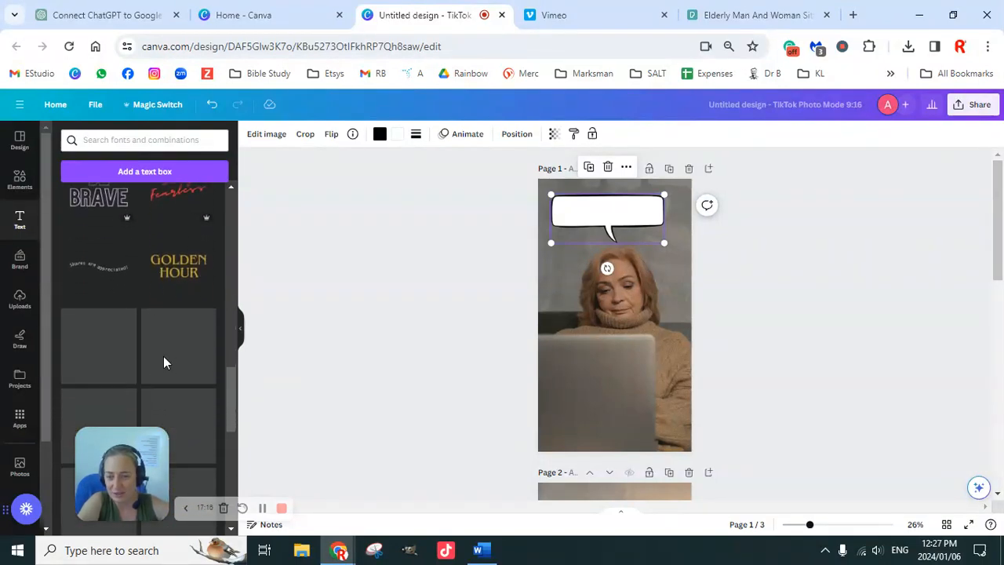
{"action": "scroll", "coordinate": [162, 331], "scroll_direction": "down", "scroll_amount": 4}
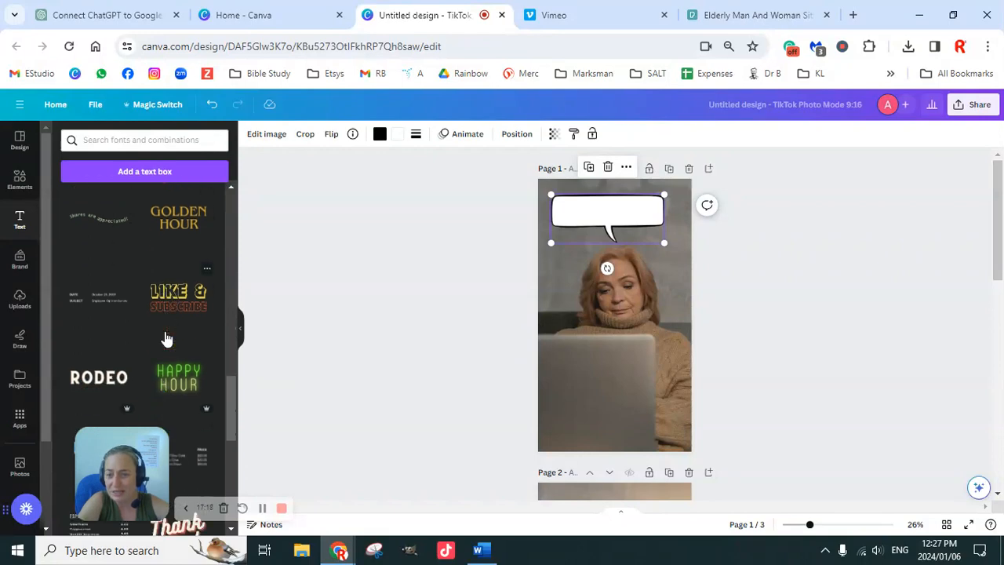
{"action": "scroll", "coordinate": [165, 331], "scroll_direction": "up", "scroll_amount": 6}
{"action": "scroll", "coordinate": [164, 333], "scroll_direction": "up", "scroll_amount": 10}
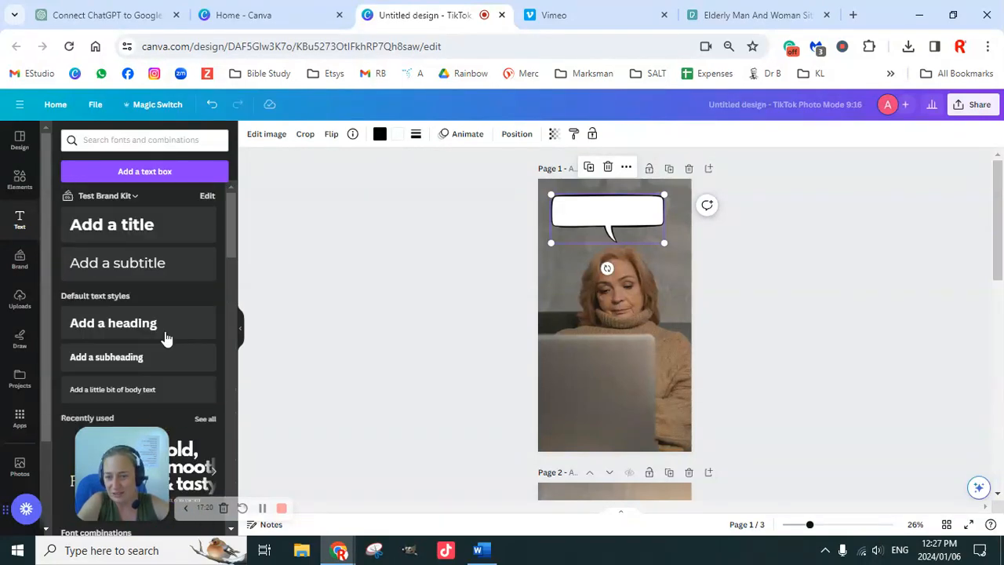
Add a brand-styled subtitle on the first page reading "Bob.... Do you thnk this online Digital Marketing business is going to work?".
{"action": "left_click", "coordinate": [24, 263]}
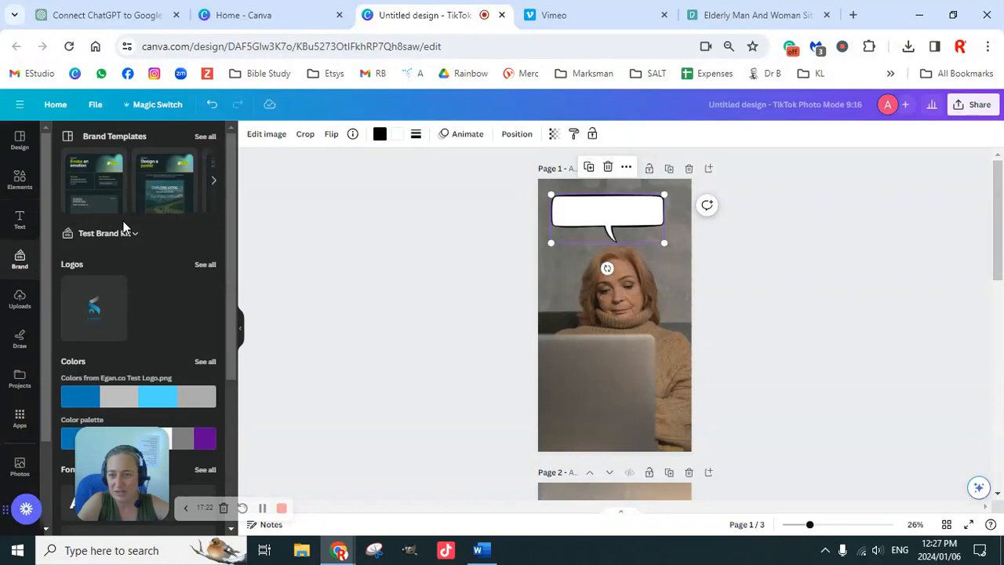
{"action": "scroll", "coordinate": [151, 352], "scroll_direction": "down", "scroll_amount": 3}
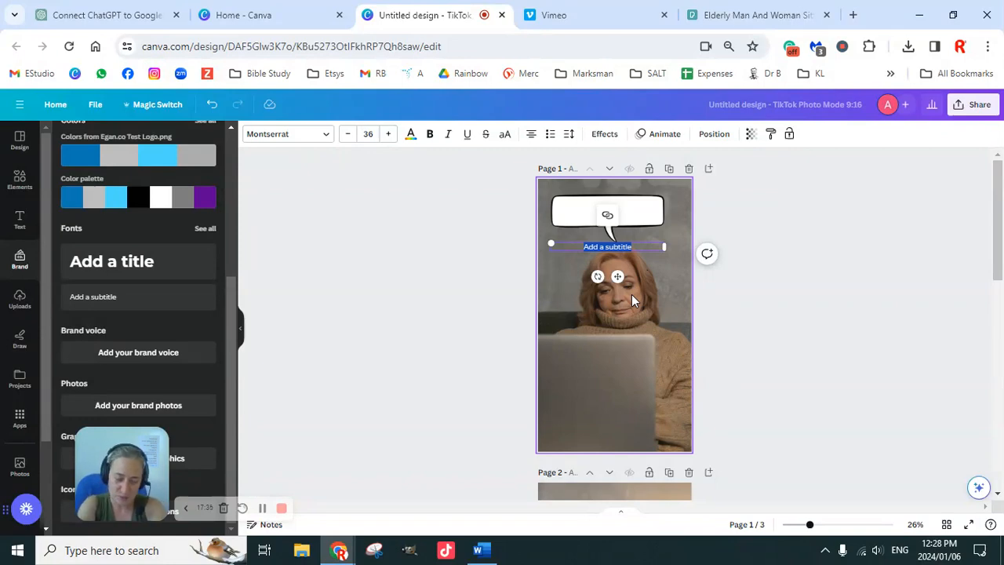
{"action": "type", "text": "Bob"}
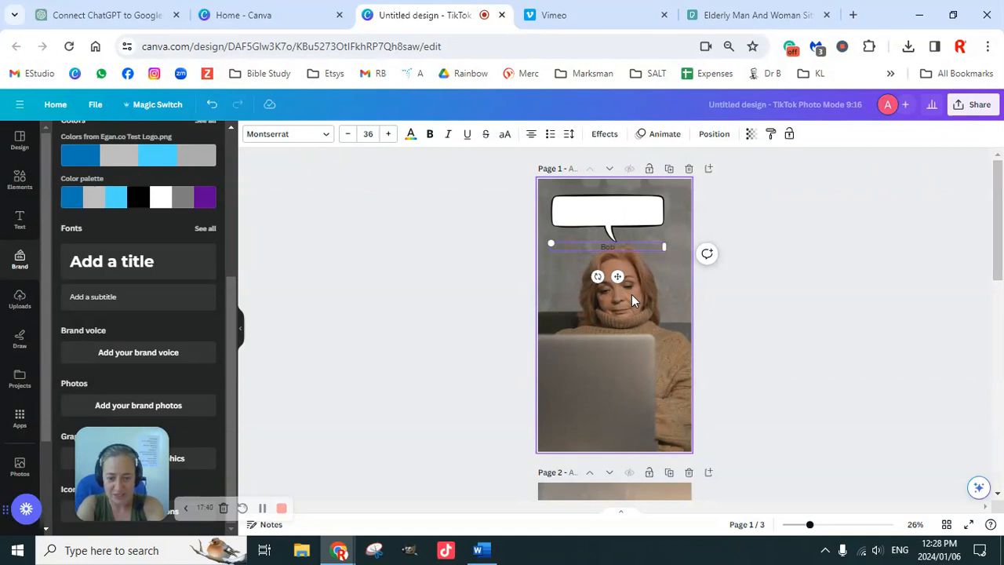
{"action": "type", "text": ","}
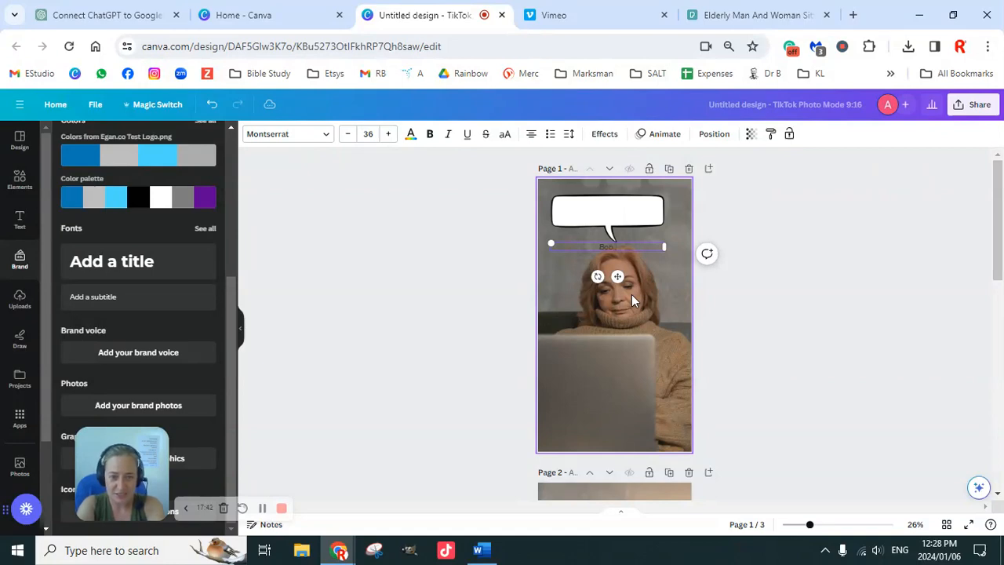
{"action": "type", "text": " Do you th"}
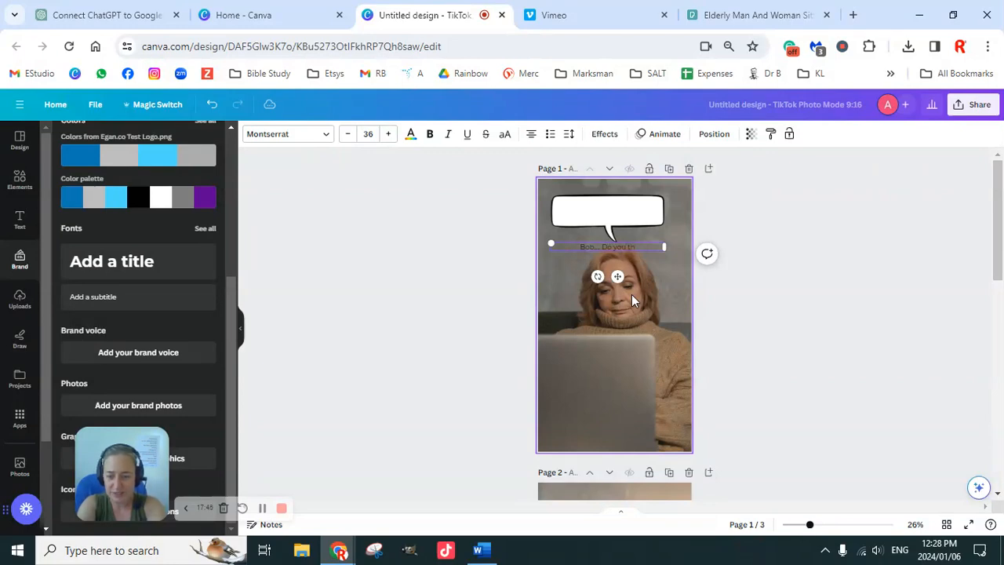
{"action": "type", "text": "ink this online busin"}
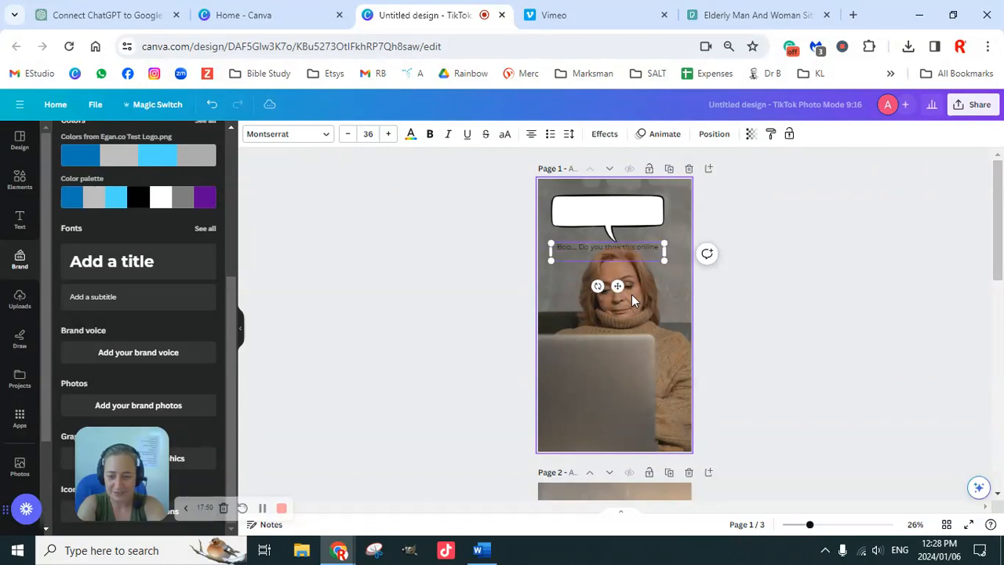
{"action": "type", "text": "tal Marketing d"}
{"action": "type", "text": "usines"}
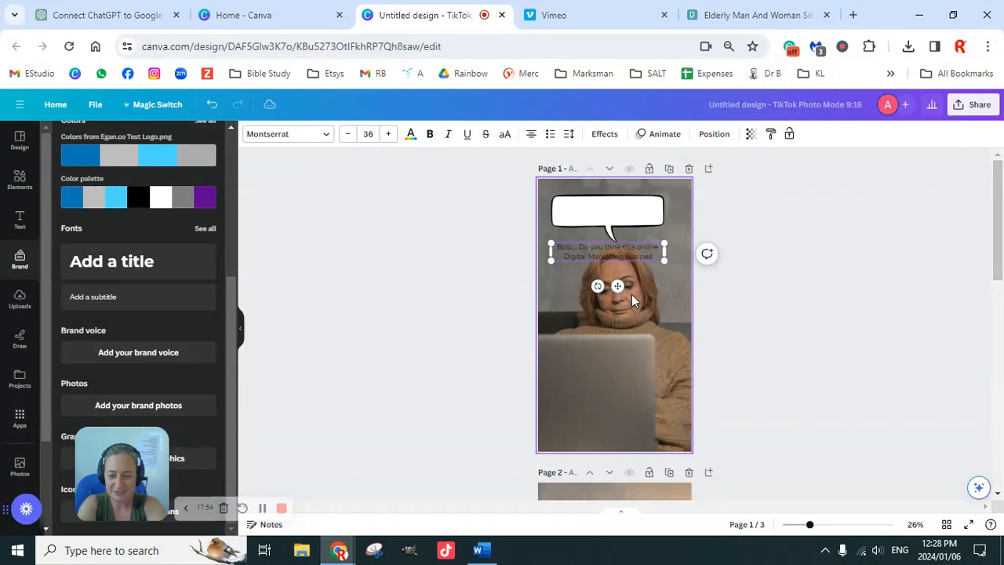
{"action": "type", "text": "s is going to work?"}
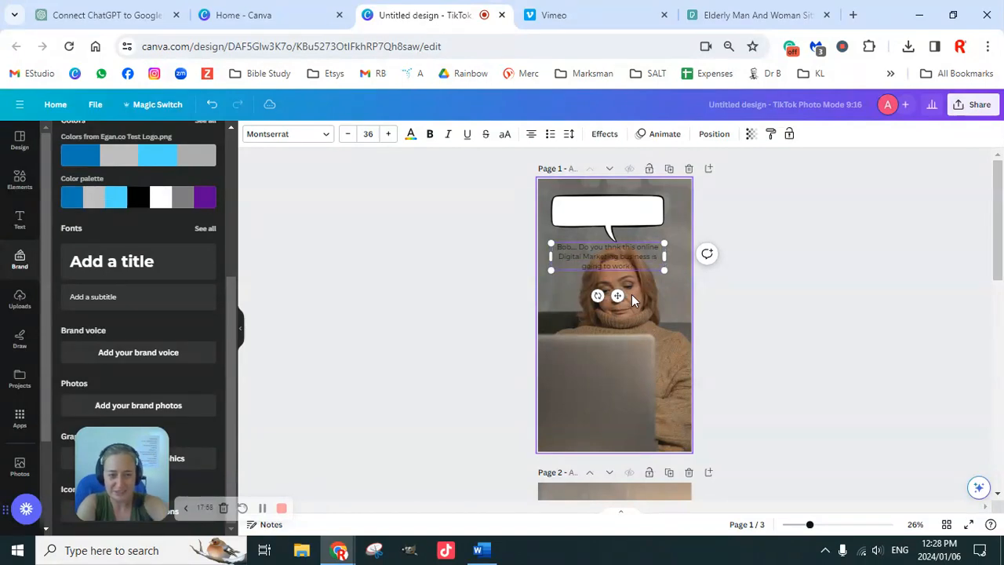
{"action": "left_click", "coordinate": [757, 320]}
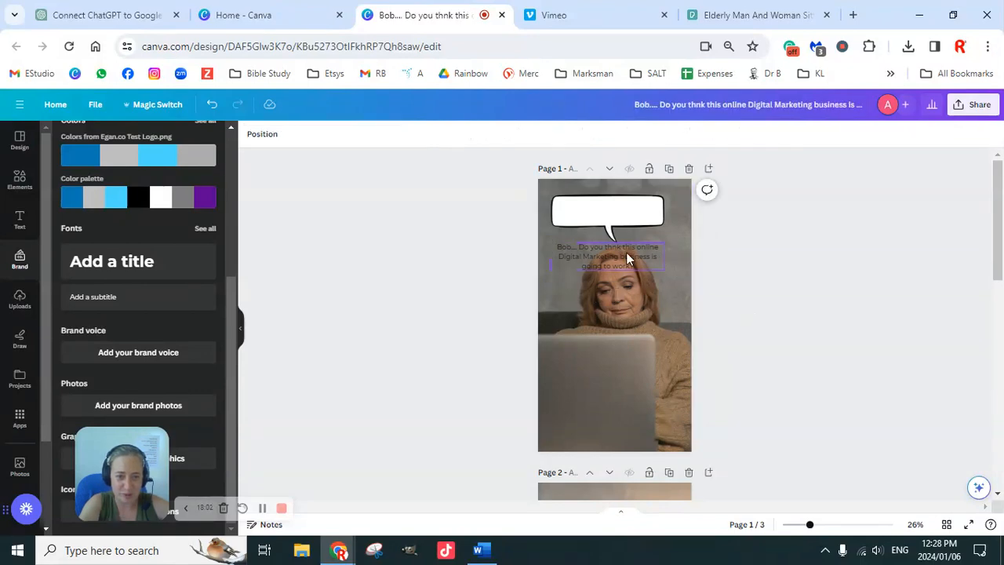
Enlarge the first page's photo within its crop and reposition it so the woman fills more of the frame.
{"action": "double_click", "coordinate": [653, 363]}
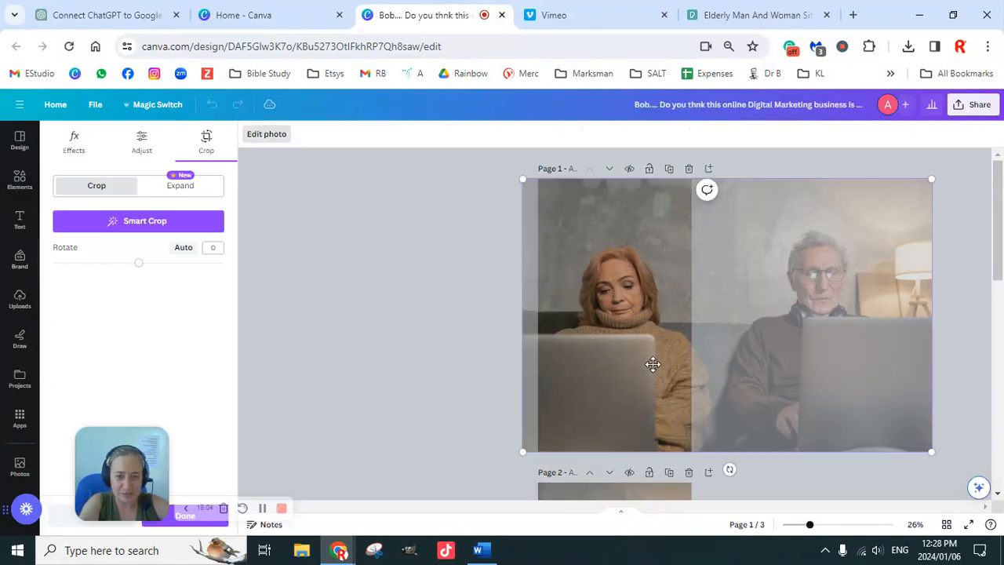
{"action": "left_click_drag", "start_coordinate": [520, 455], "coordinate": [455, 521]}
{"action": "left_click_drag", "start_coordinate": [589, 373], "coordinate": [661, 379]}
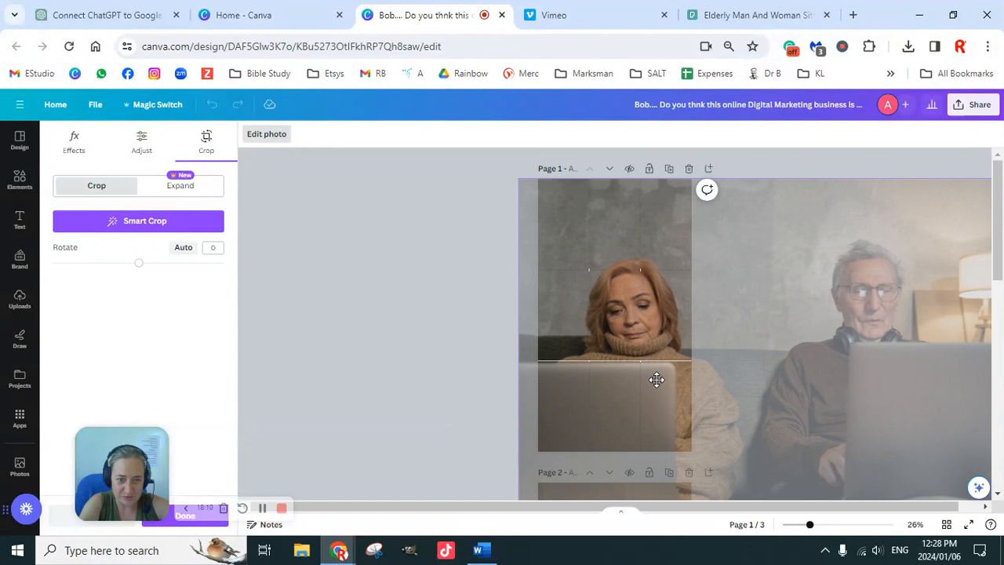
{"action": "left_click", "coordinate": [475, 308]}
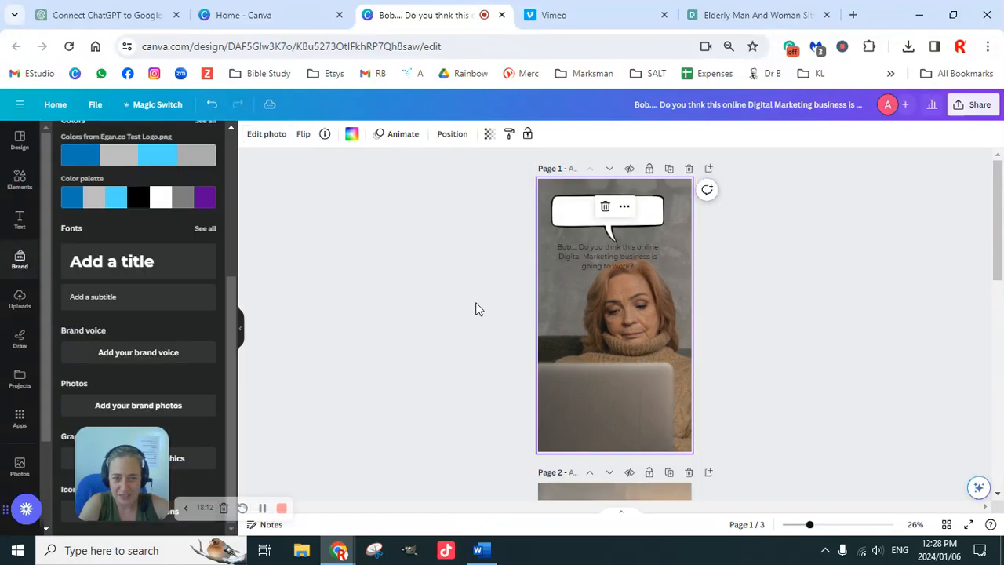
Enlarge the first page's speech bubble to nearly the page width, centre it, and move the caption inside it.
{"action": "left_click", "coordinate": [656, 221]}
{"action": "left_click_drag", "start_coordinate": [667, 189], "coordinate": [689, 178]}
{"action": "left_click_drag", "start_coordinate": [661, 207], "coordinate": [654, 217]}
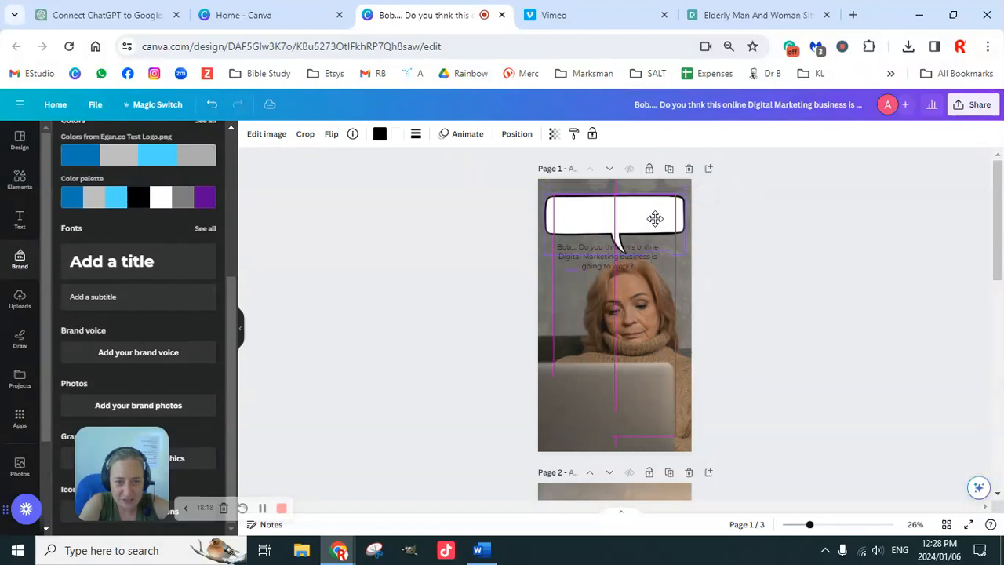
{"action": "left_click", "coordinate": [758, 280]}
{"action": "left_click_drag", "start_coordinate": [647, 258], "coordinate": [657, 216]}
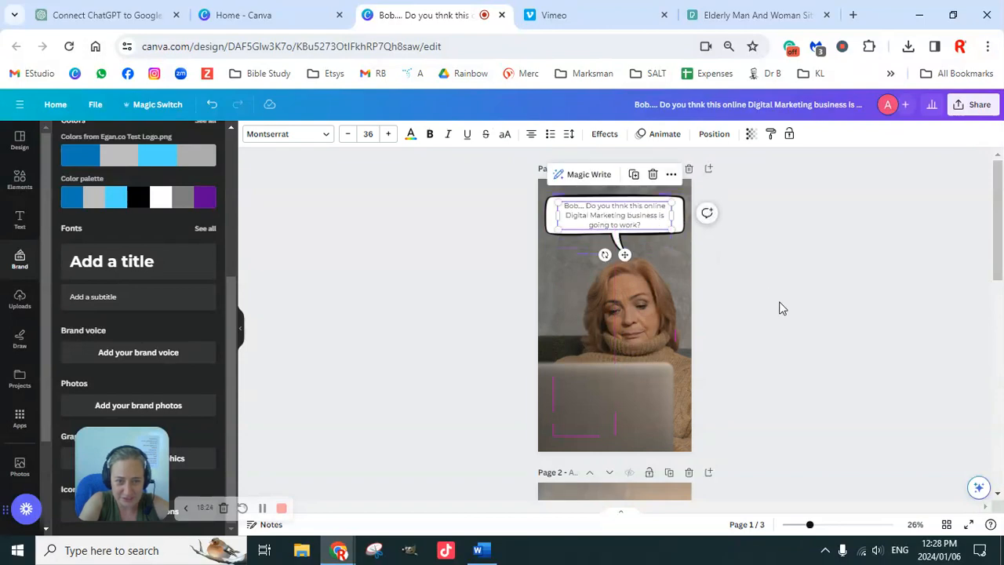
{"action": "left_click", "coordinate": [781, 308]}
Make the caption in the first page's speech bubble bold.
{"action": "left_click", "coordinate": [620, 220]}
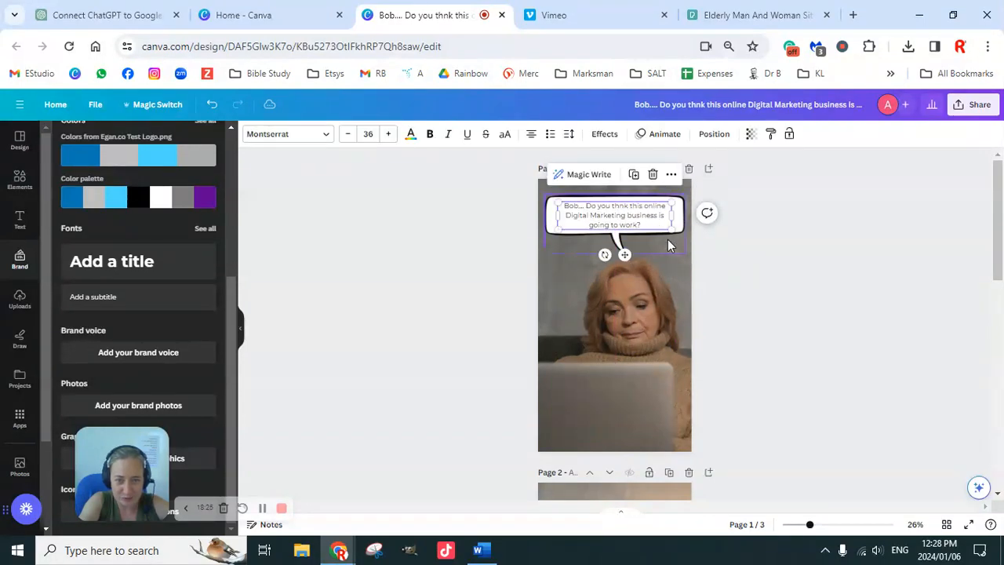
{"action": "left_click", "coordinate": [430, 135]}
{"action": "left_click", "coordinate": [785, 320]}
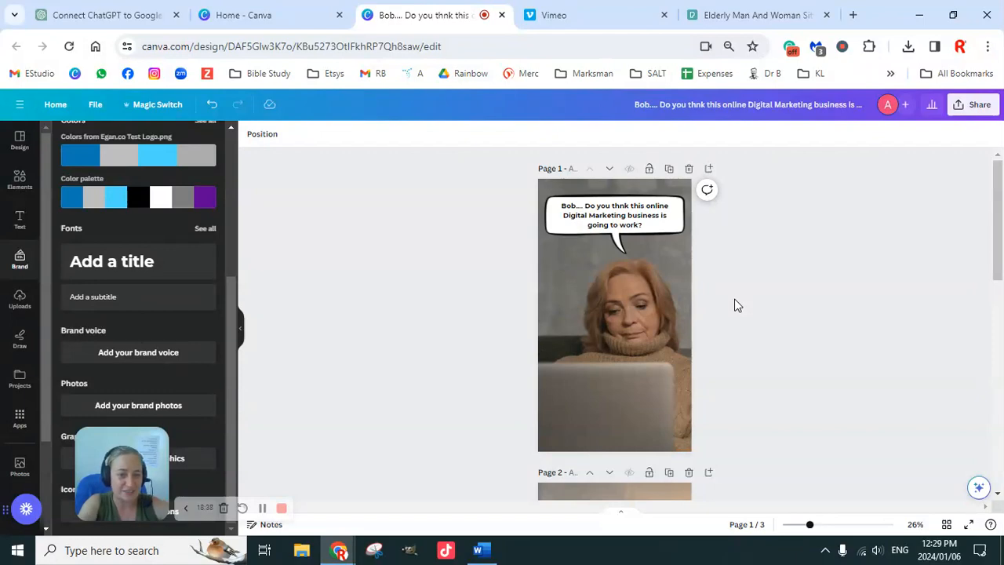
Capitalize "Business" in the caption and break the line so that "is" starts the third line.
{"action": "left_click", "coordinate": [632, 221]}
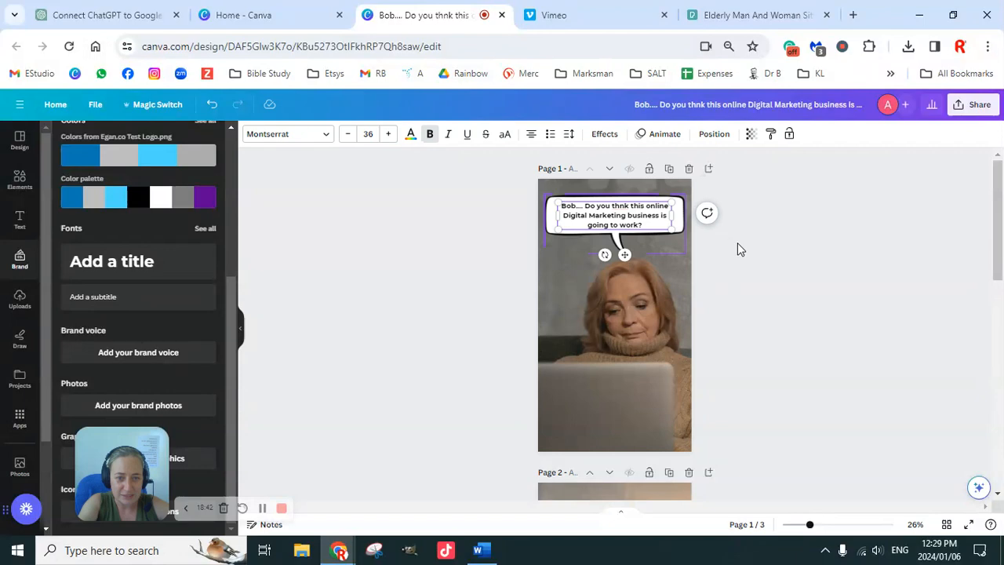
{"action": "key", "text": "BackSpace"}
{"action": "type", "text": "B"}
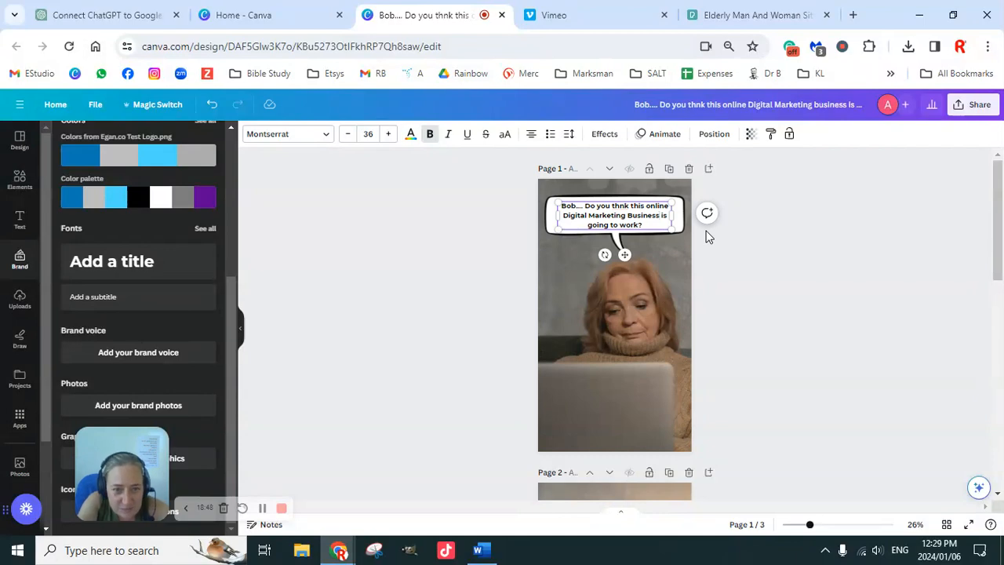
{"action": "key", "text": "BackSpace"}
{"action": "key", "text": "Return"}
{"action": "left_click", "coordinate": [801, 312]}
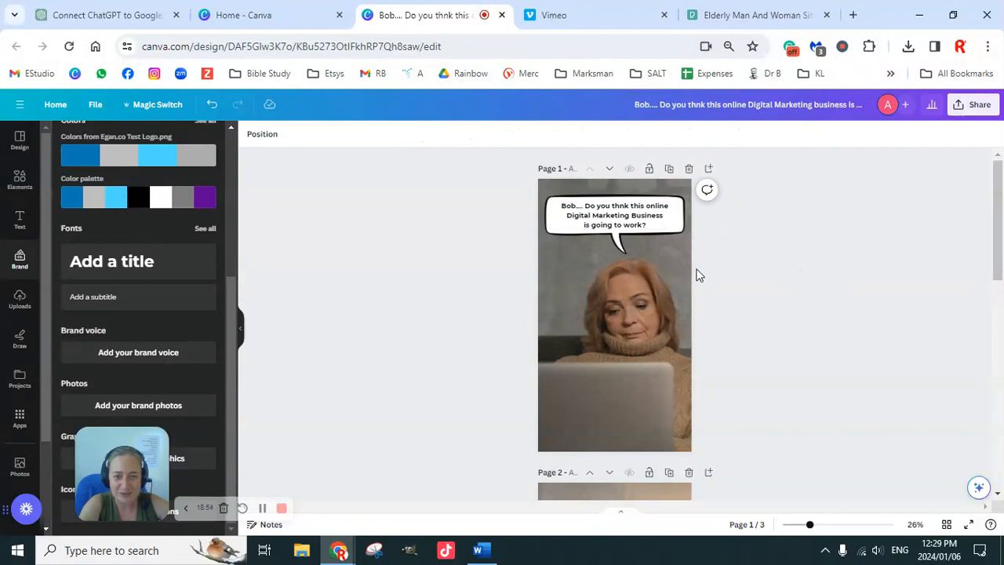
Enlarge the second page's photo within its crop and reposition it so the man is centred in the frame.
{"action": "scroll", "coordinate": [777, 367], "scroll_direction": "down", "scroll_amount": 4}
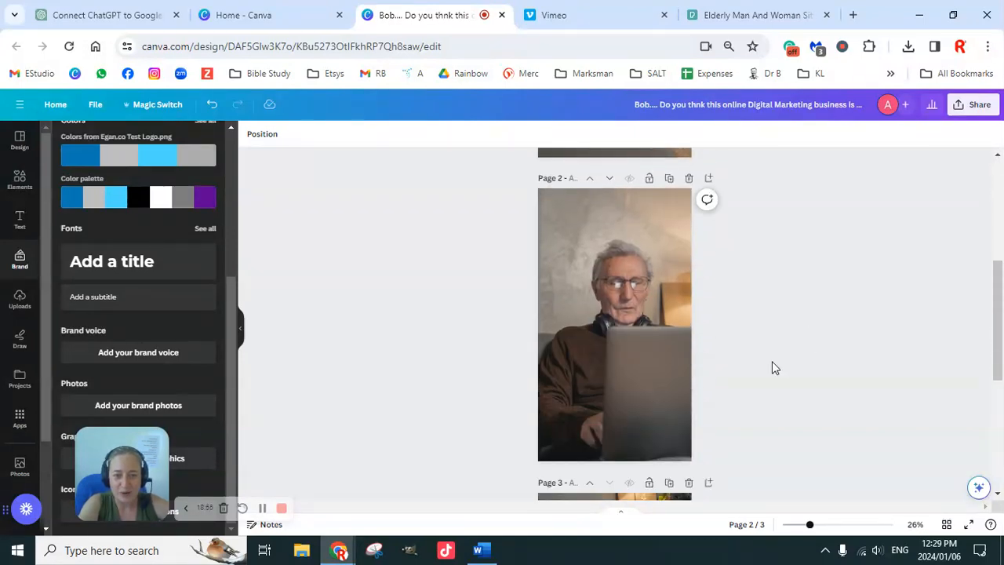
{"action": "left_click", "coordinate": [613, 387]}
{"action": "double_click", "coordinate": [612, 355]}
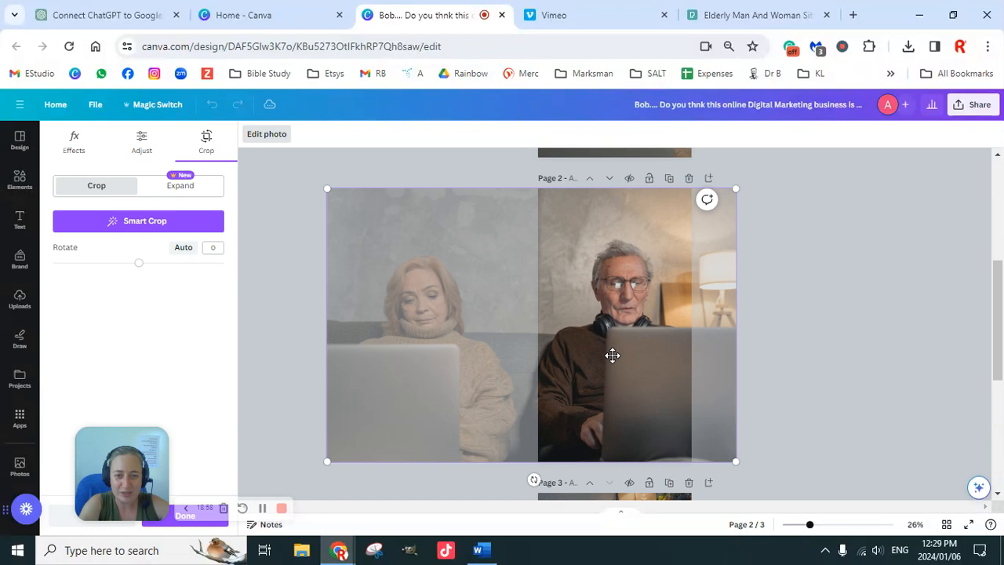
{"action": "left_click_drag", "start_coordinate": [734, 462], "coordinate": [833, 525]}
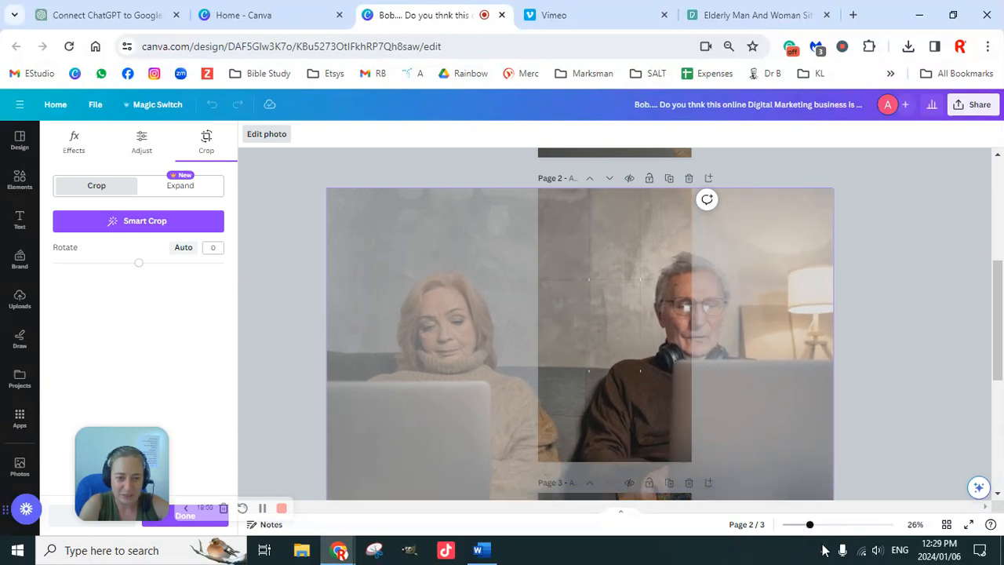
{"action": "left_click_drag", "start_coordinate": [636, 403], "coordinate": [568, 411]}
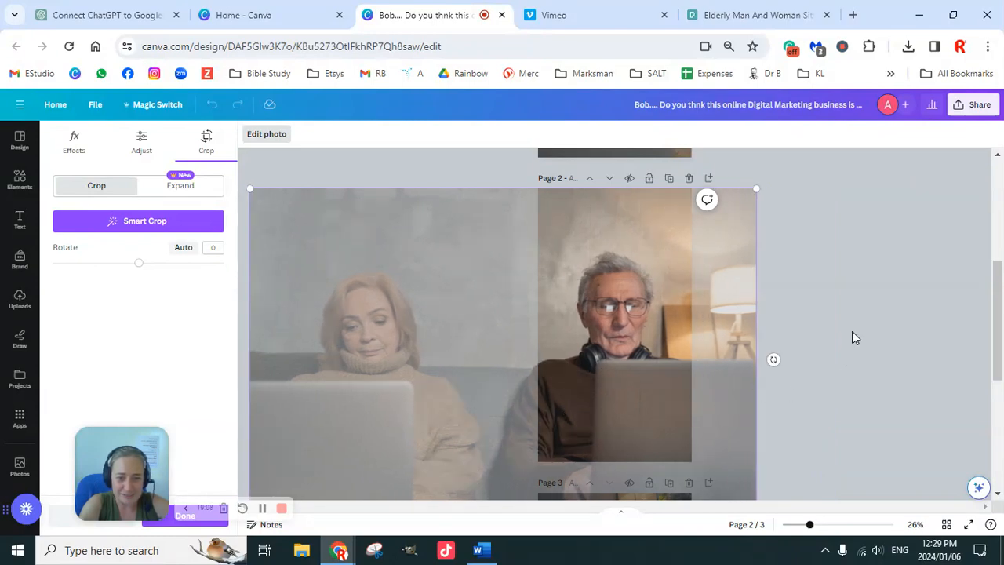
{"action": "left_click", "coordinate": [854, 336]}
Copy the speech bubble together with its caption from the first page and paste both above the man on the second page.
{"action": "scroll", "coordinate": [730, 361], "scroll_direction": "up", "scroll_amount": 4}
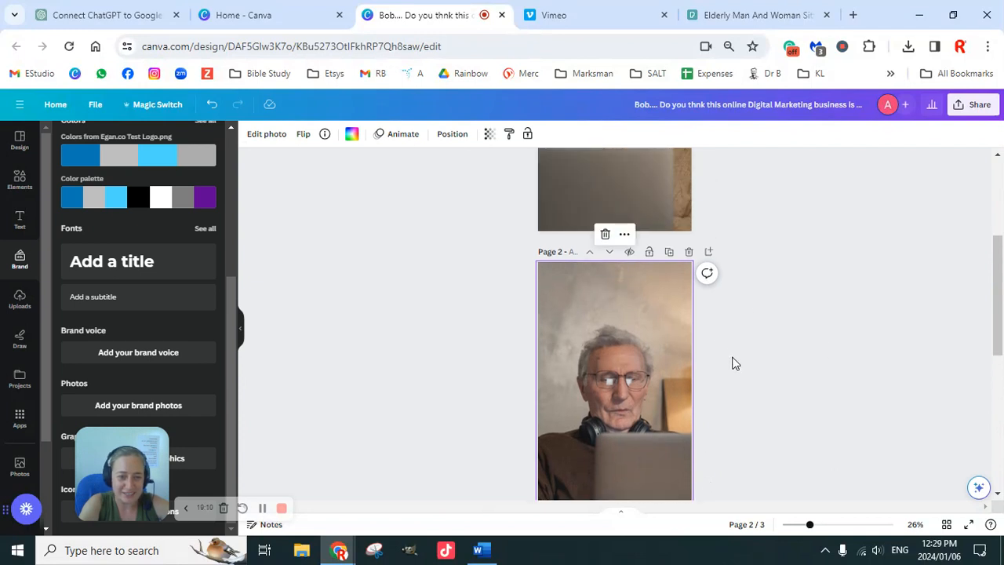
{"action": "scroll", "coordinate": [730, 338], "scroll_direction": "up", "scroll_amount": 2}
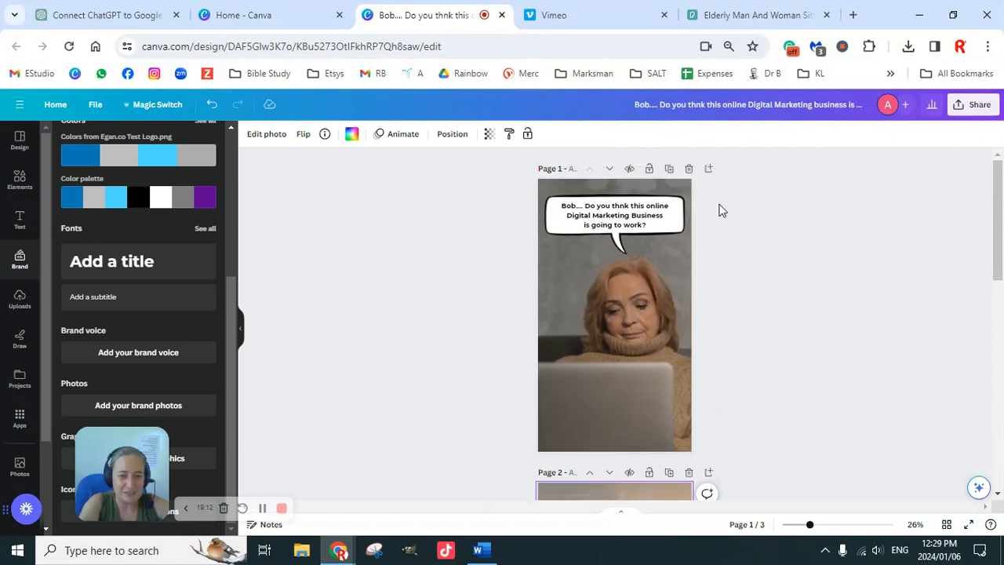
{"action": "left_click", "coordinate": [624, 222]}
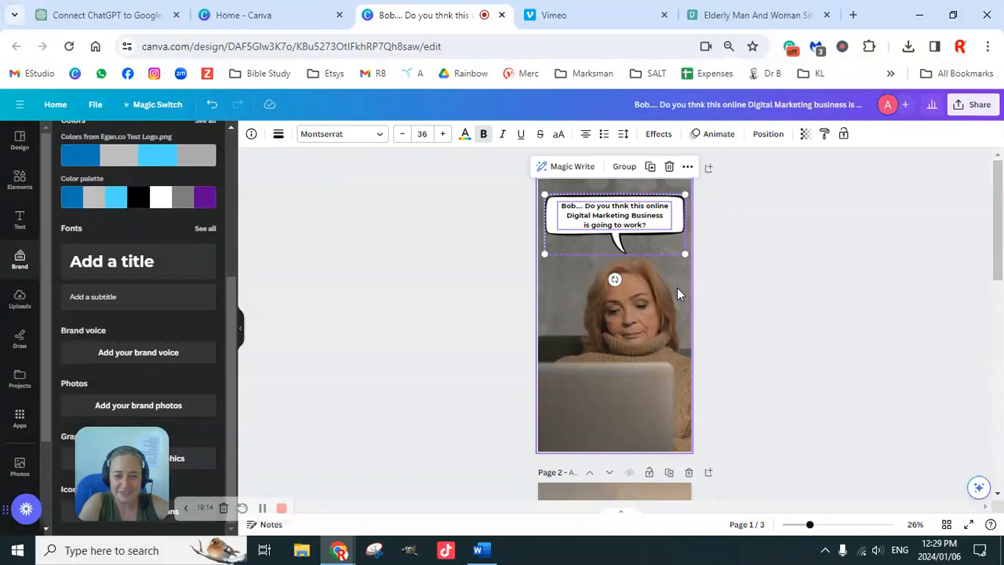
{"action": "scroll", "coordinate": [676, 289], "scroll_direction": "down", "scroll_amount": 8}
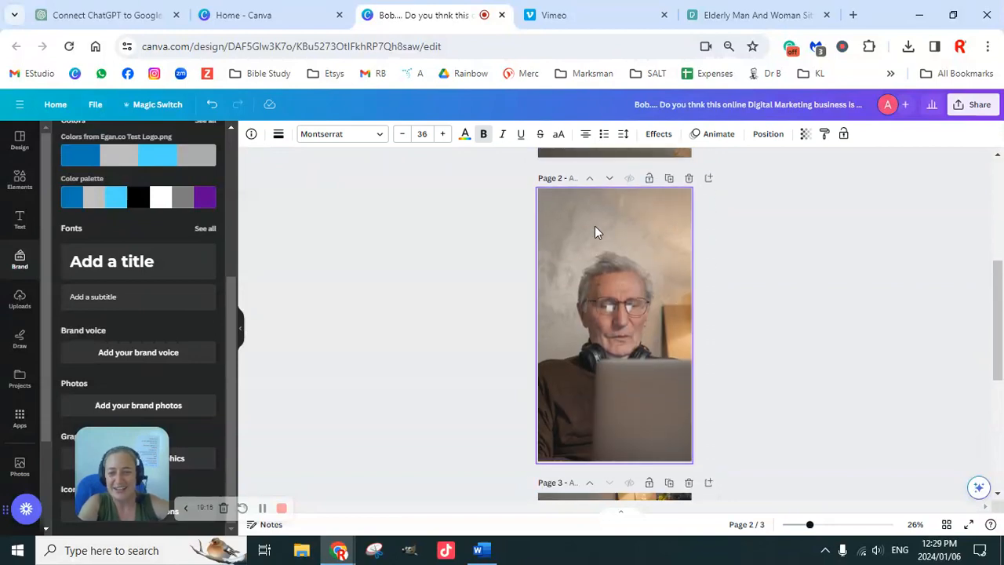
{"action": "scroll", "coordinate": [730, 298], "scroll_direction": "up", "scroll_amount": 8}
{"action": "left_click", "coordinate": [733, 222]}
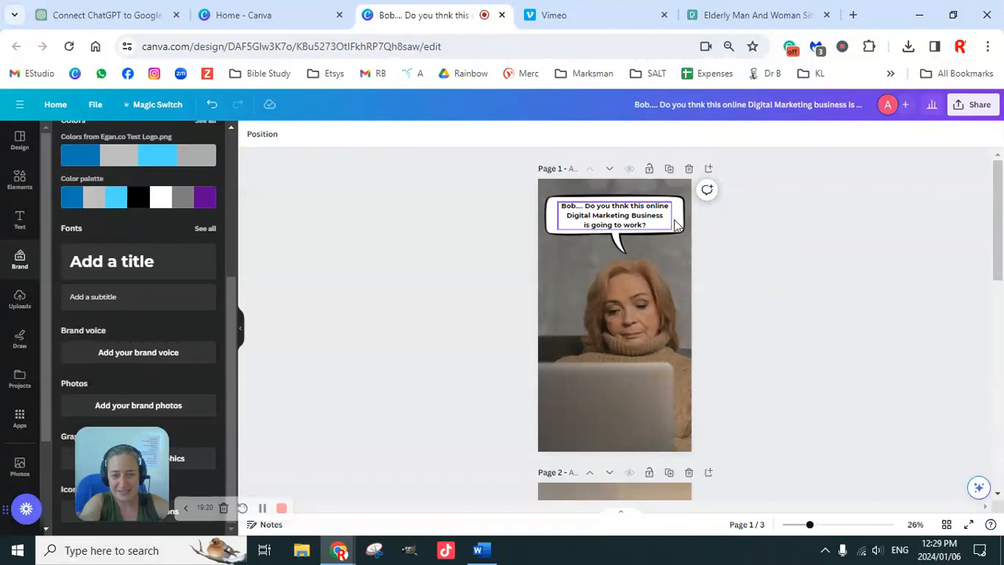
{"action": "left_click_drag", "start_coordinate": [767, 210], "coordinate": [588, 223]}
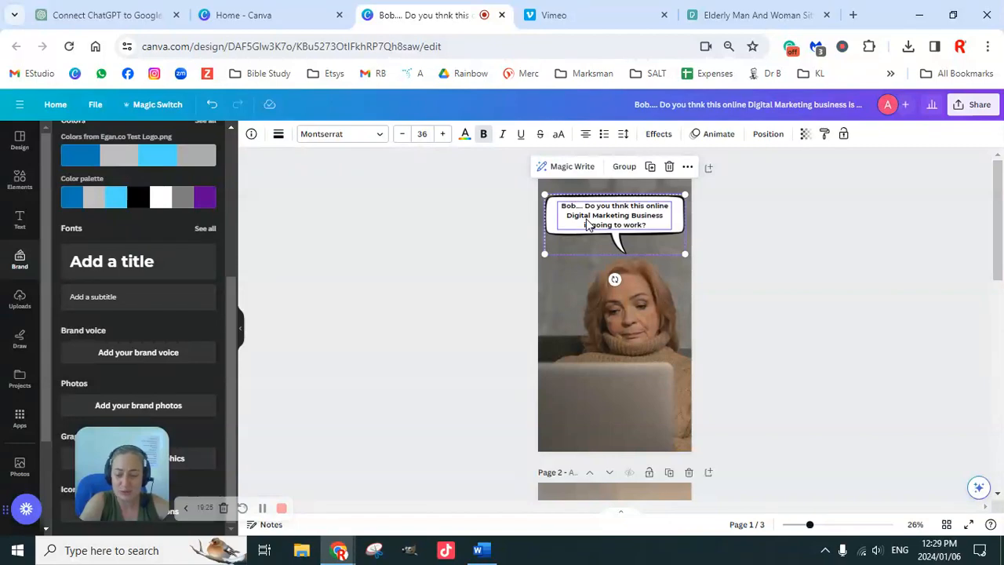
{"action": "scroll", "coordinate": [648, 333], "scroll_direction": "down", "scroll_amount": 3}
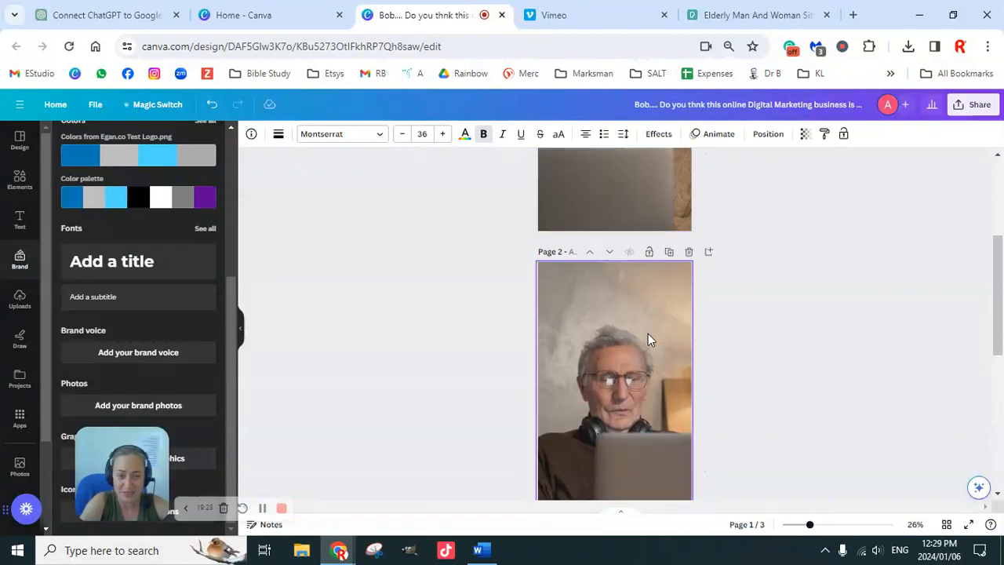
{"action": "left_click", "coordinate": [580, 333]}
{"action": "scroll", "coordinate": [660, 343], "scroll_direction": "down", "scroll_amount": 2}
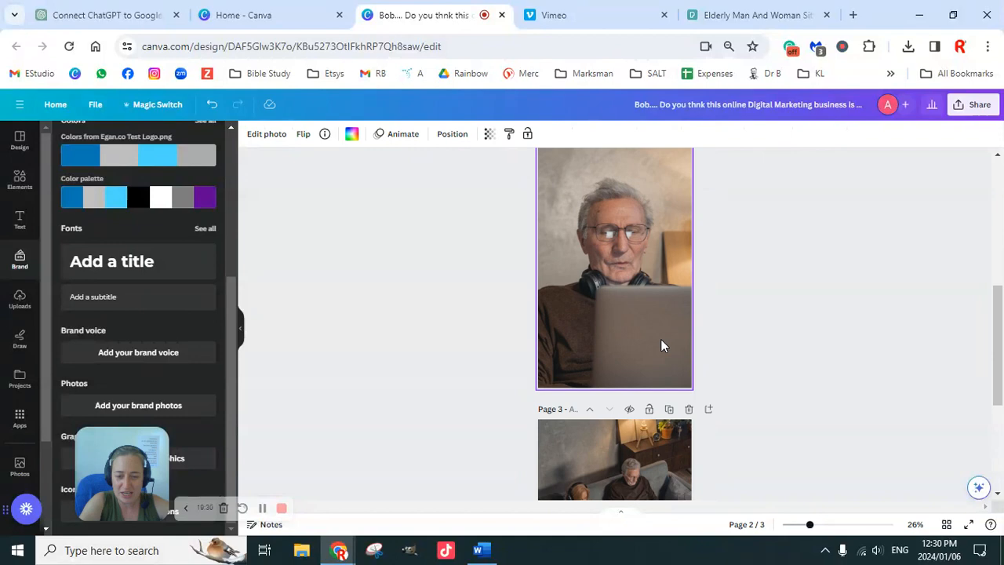
{"action": "key", "text": "ctrl+v"}
{"action": "scroll", "coordinate": [719, 287], "scroll_direction": "up", "scroll_amount": 2}
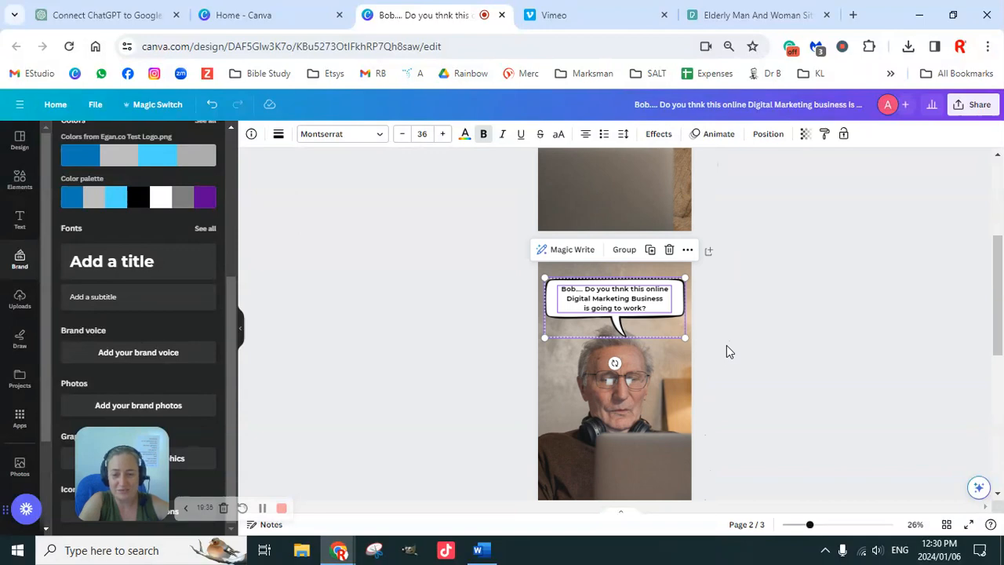
{"action": "scroll", "coordinate": [772, 357], "scroll_direction": "down", "scroll_amount": 1}
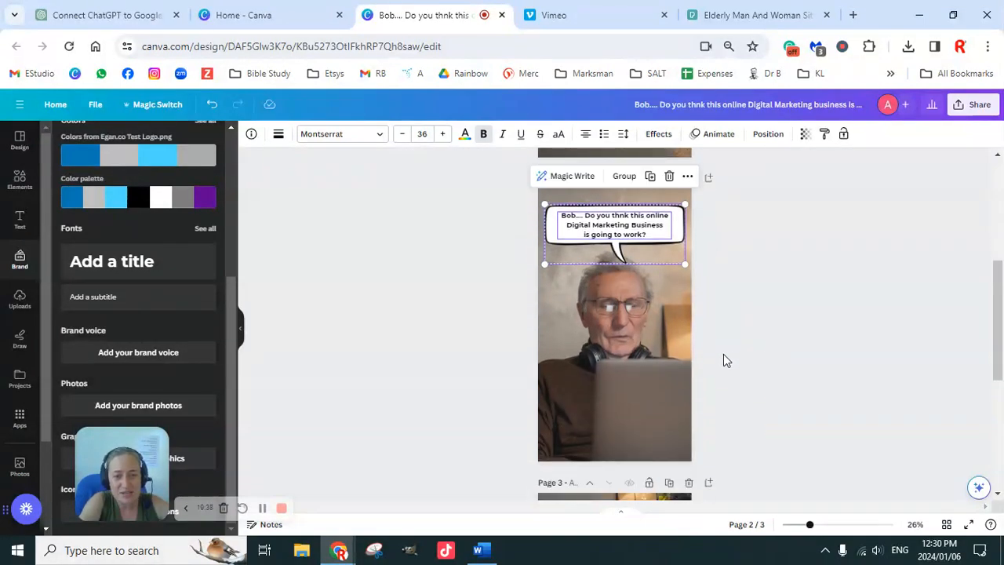
{"action": "scroll", "coordinate": [723, 360], "scroll_direction": "up", "scroll_amount": 4}
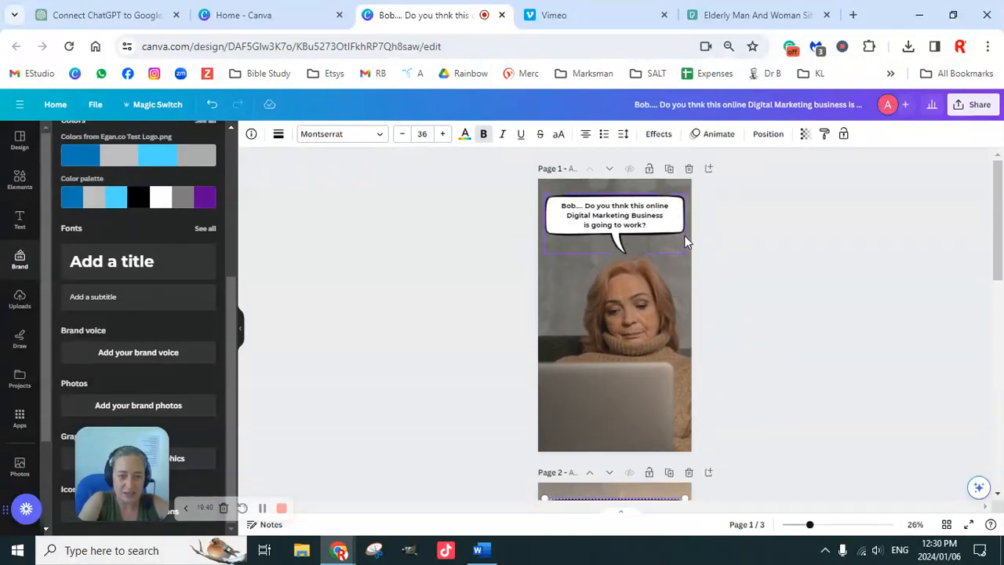
{"action": "scroll", "coordinate": [721, 361], "scroll_direction": "down", "scroll_amount": 4}
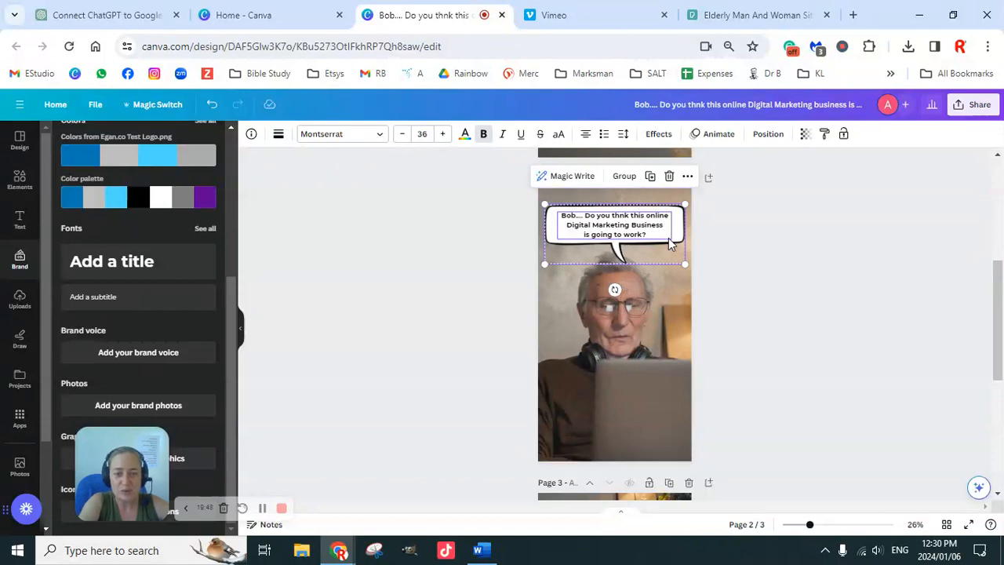
Move the second page's speech bubble and caption slightly up, and enlarge the man's photo within its crop.
{"action": "left_click_drag", "start_coordinate": [651, 234], "coordinate": [649, 225]}
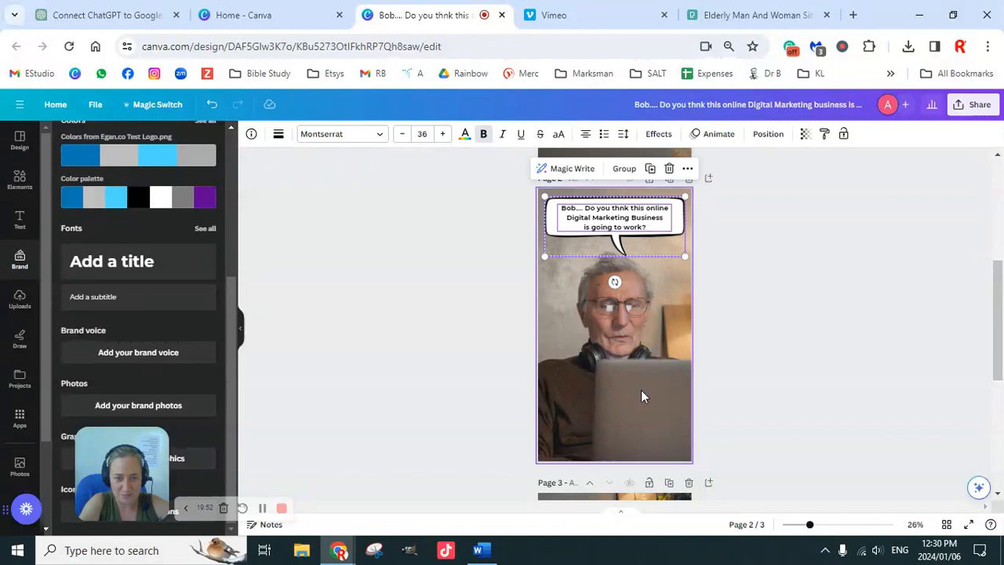
{"action": "double_click", "coordinate": [586, 431]}
{"action": "scroll", "coordinate": [717, 399], "scroll_direction": "down", "scroll_amount": 3}
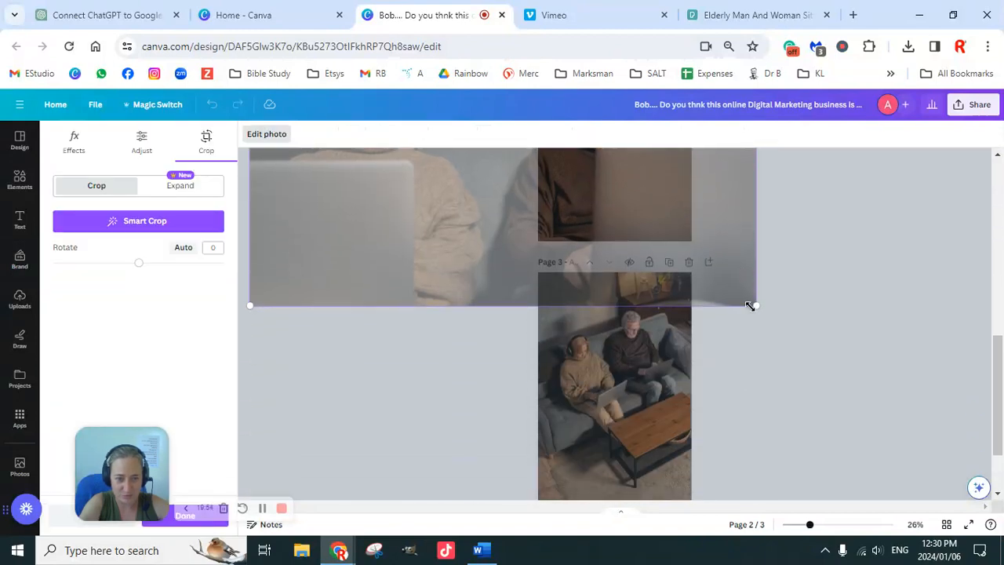
{"action": "left_click_drag", "start_coordinate": [753, 303], "coordinate": [775, 342]}
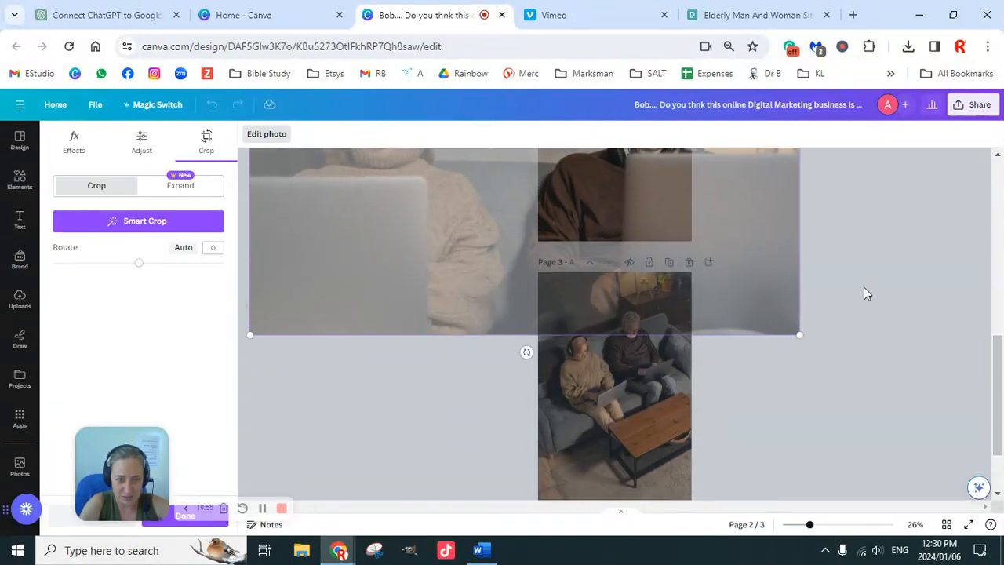
{"action": "left_click", "coordinate": [863, 291]}
{"action": "scroll", "coordinate": [823, 303], "scroll_direction": "up", "scroll_amount": 3}
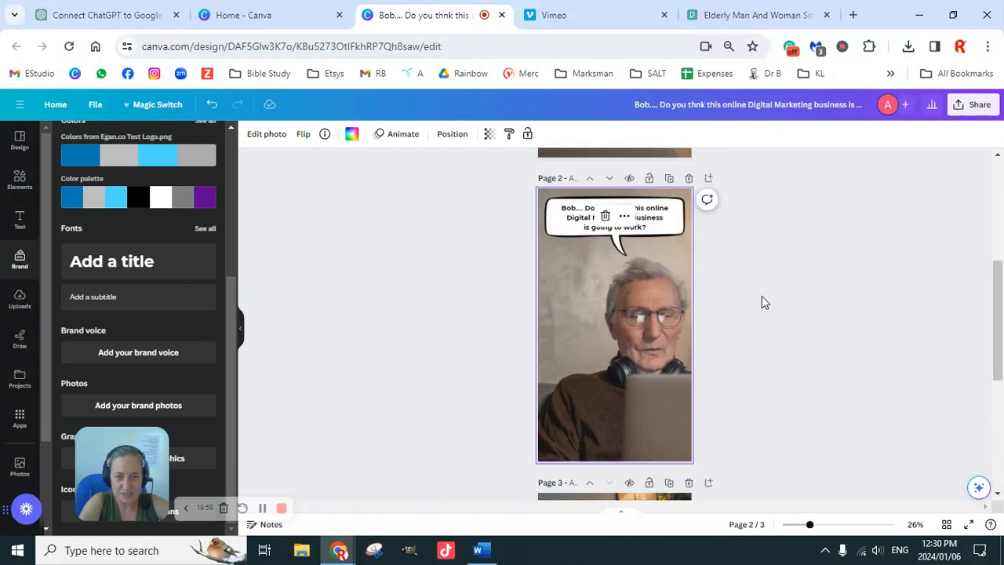
Replace the second page's caption with "Love - Just look at your phone!!!! We just got the ding!".
{"action": "double_click", "coordinate": [653, 224]}
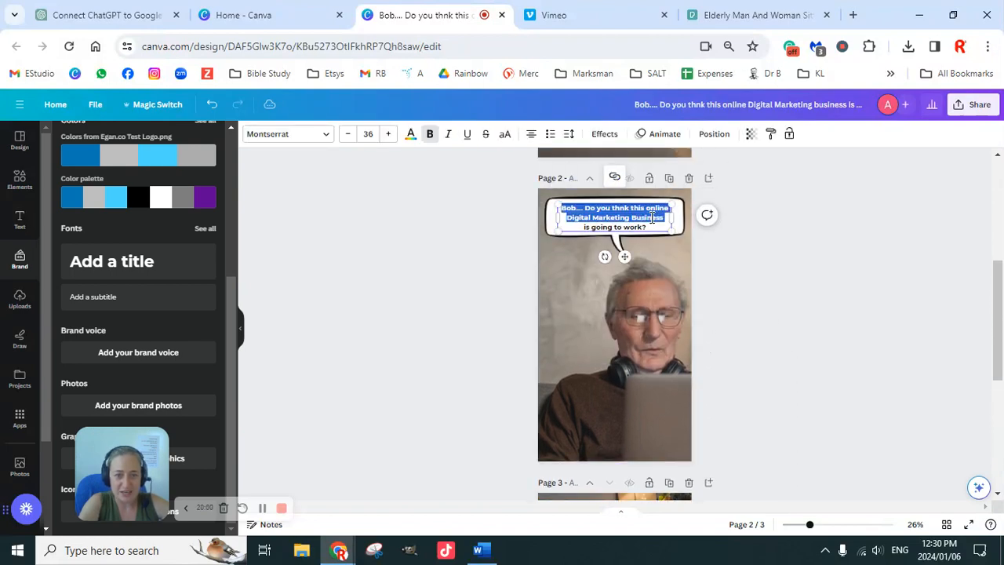
{"action": "left_click", "coordinate": [653, 225]}
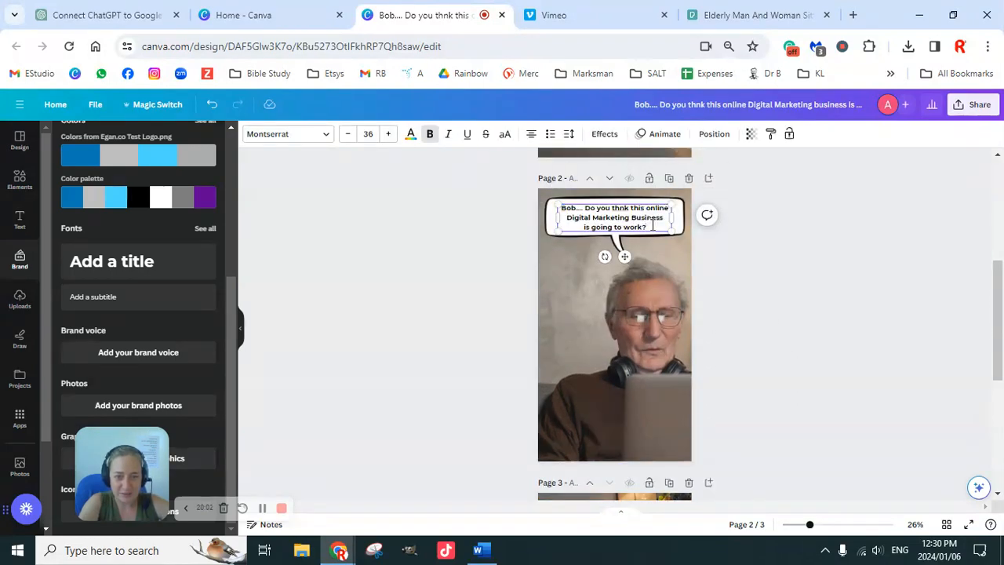
{"action": "key", "text": "ctrl+a"}
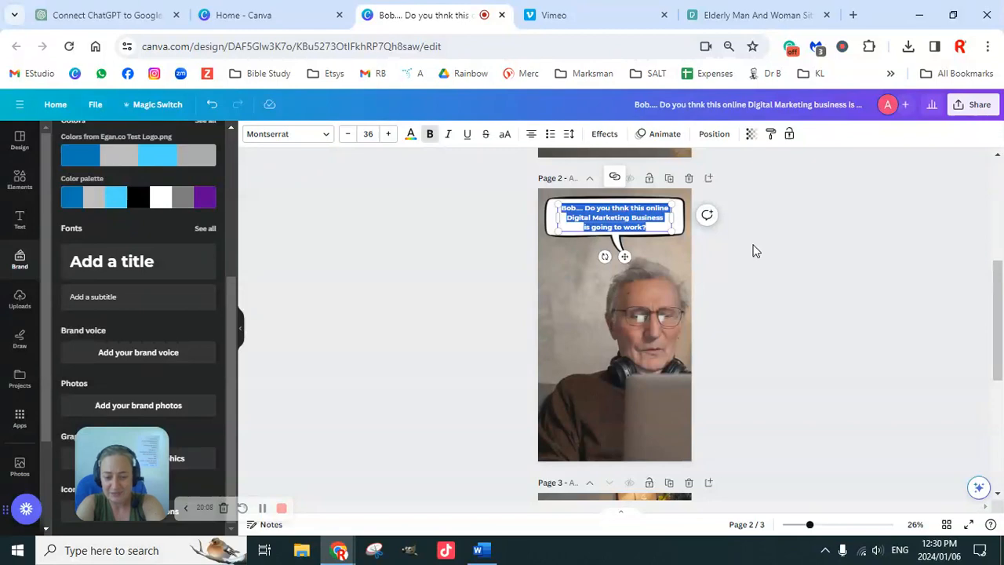
{"action": "type", "text": "Lov"}
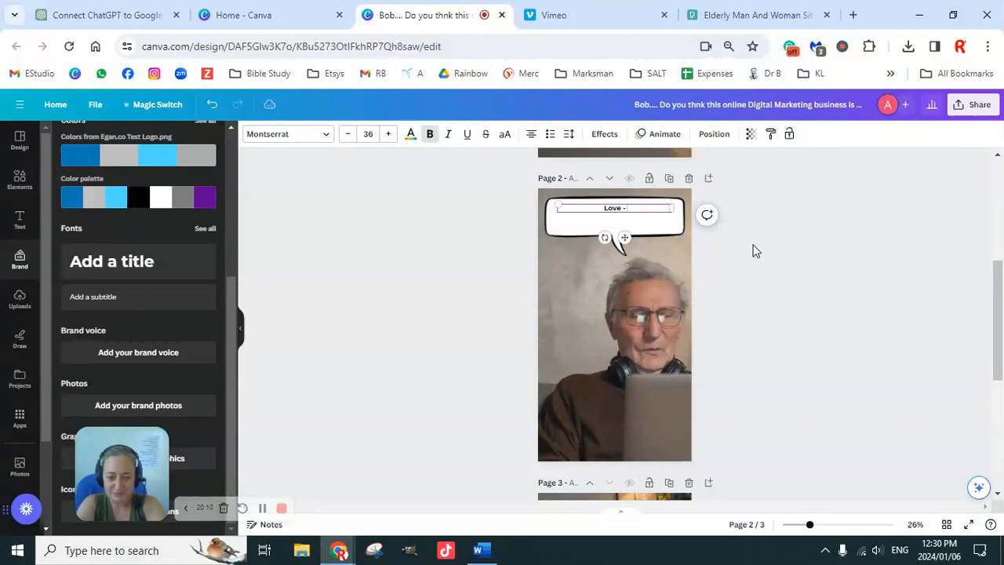
{"action": "type", "text": "e - Just look a"}
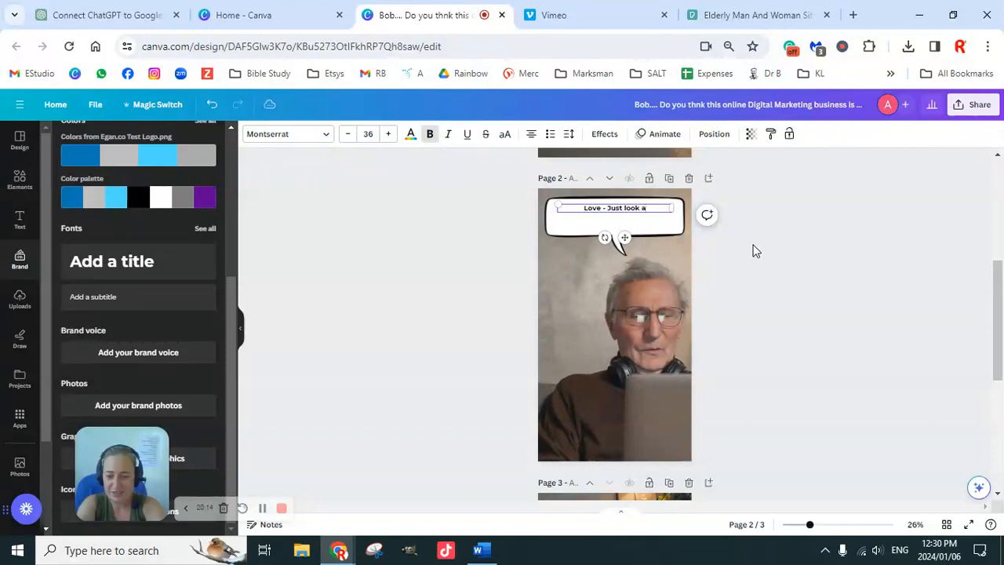
{"action": "type", "text": "t your p"}
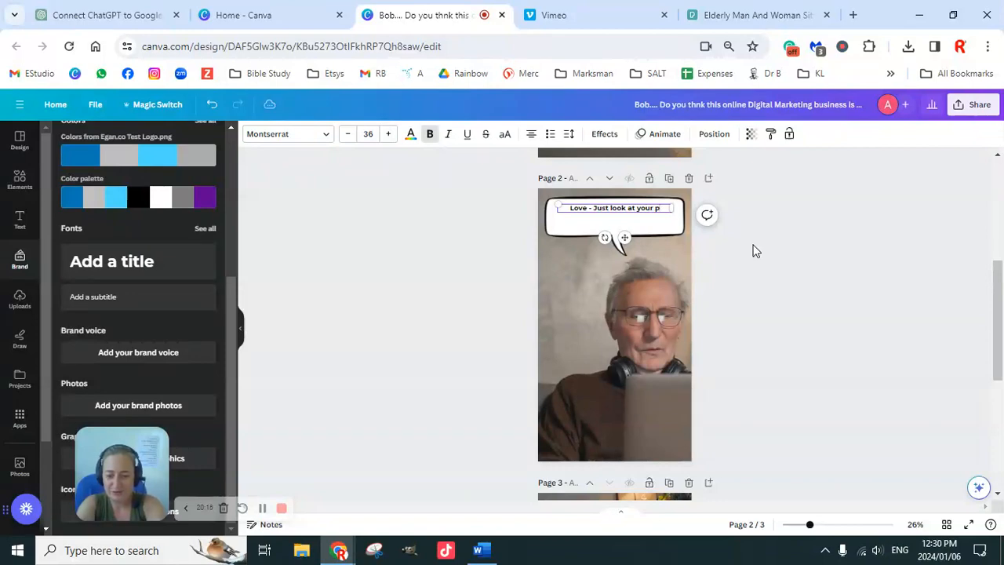
{"action": "type", "text": "hone!!!!"}
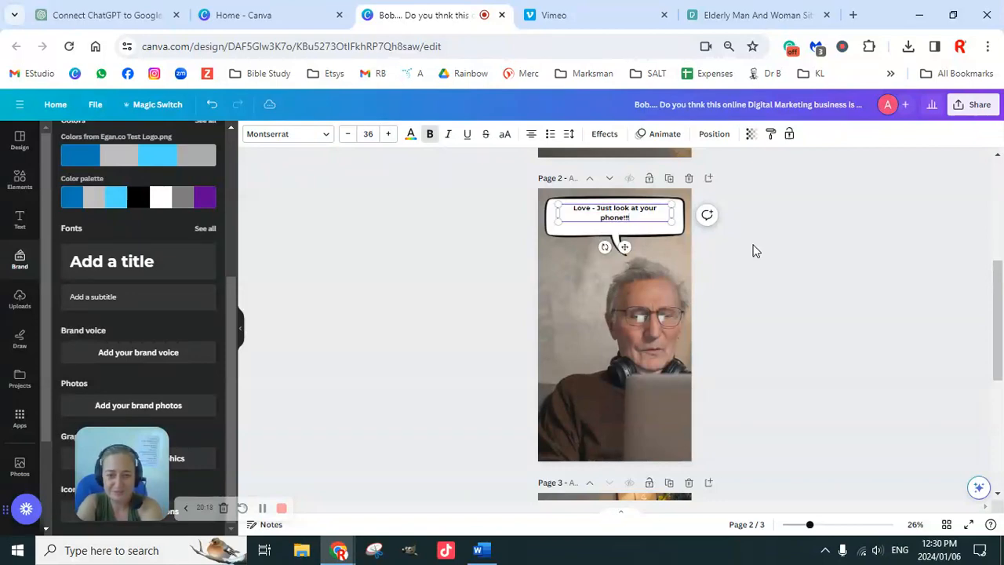
{"action": "type", "text": " W"}
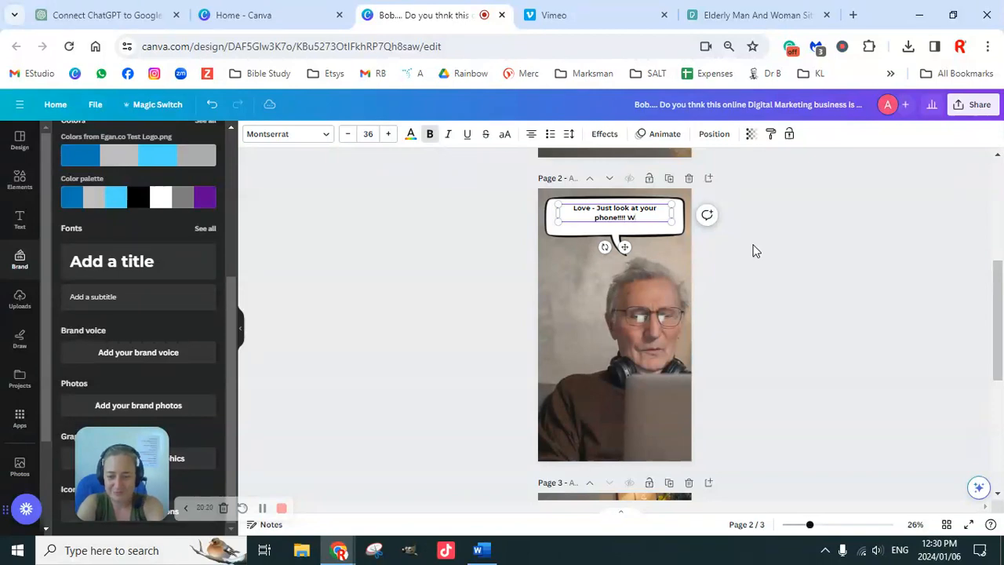
{"action": "type", "text": "e just got the ding!"}
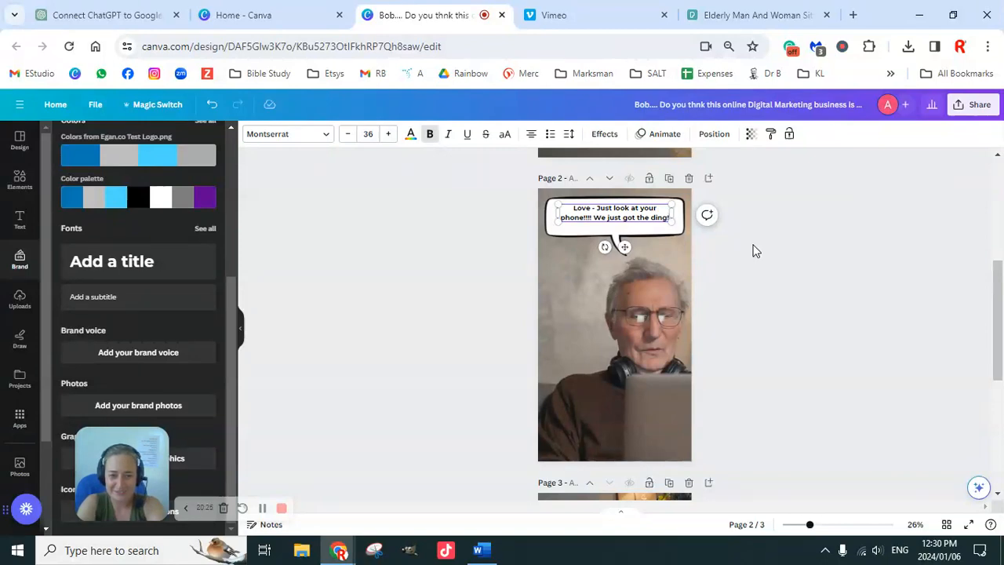
Continue the second page's caption with "As you were typing we earned $600".
{"action": "key", "text": "Return"}
{"action": "type", "text": "As you were ty"}
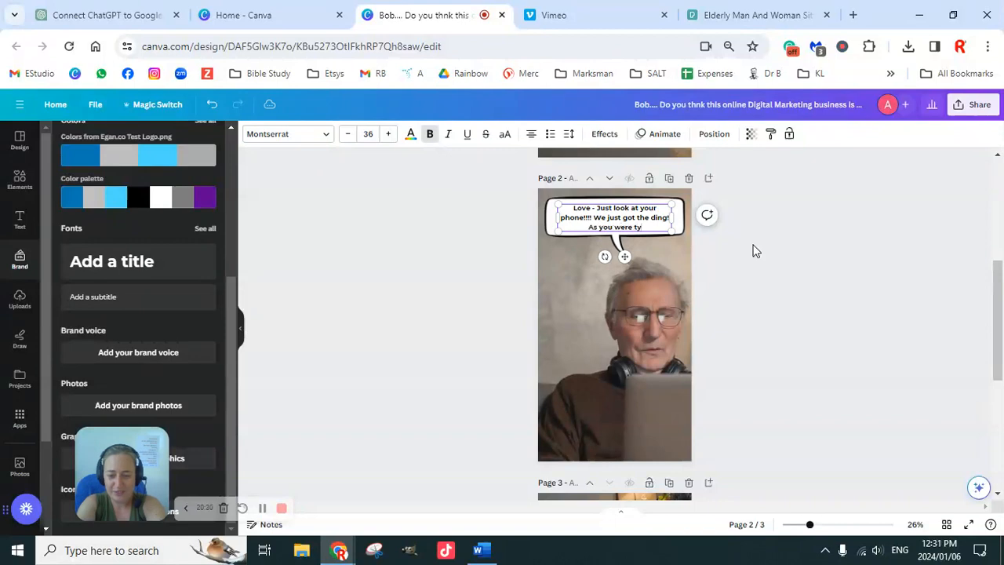
{"action": "type", "text": "ping we earned"}
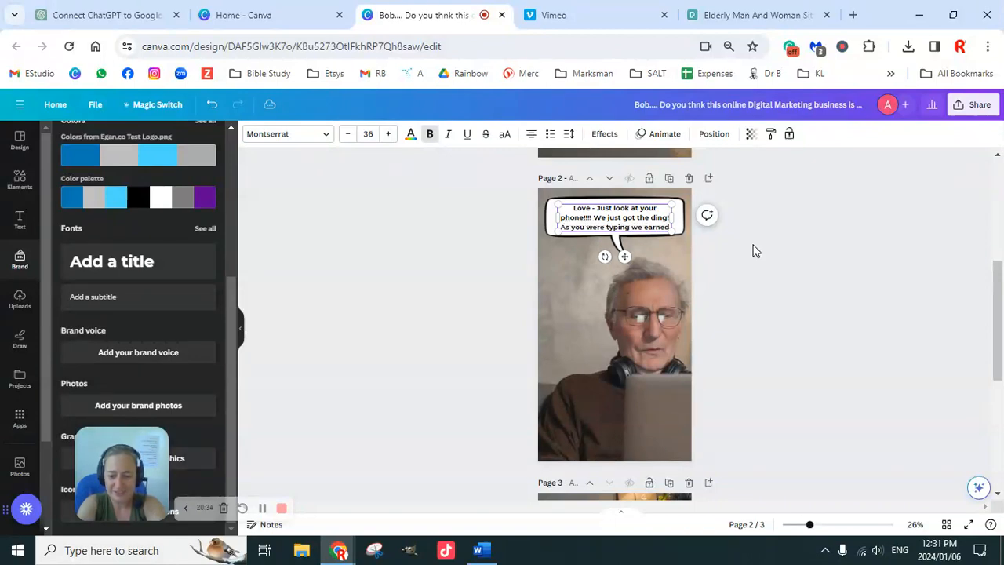
{"action": "key", "text": "Return"}
{"action": "type", "text": "$600"}
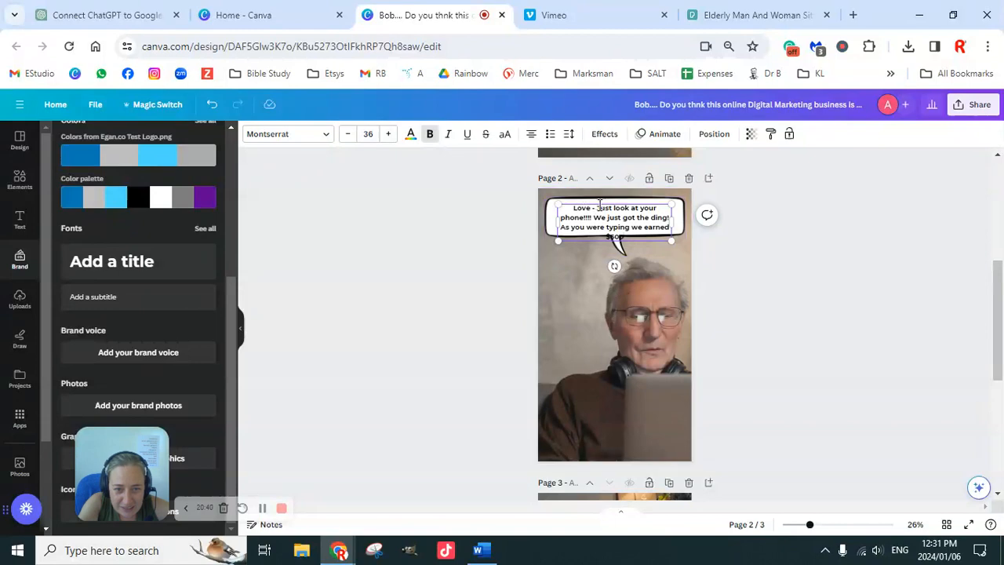
Replace the dash after "Love" with "!!!" and widen the caption's text box so the text fits on three lines inside the bubble.
{"action": "key", "text": "BackSpace"}
{"action": "key", "text": "BackSpace"}
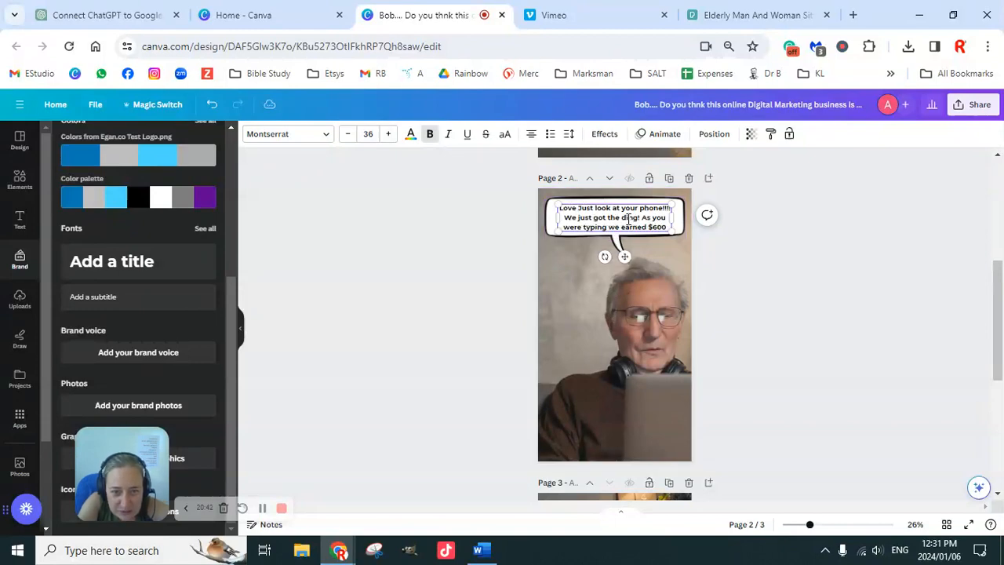
{"action": "type", "text": "!!!"}
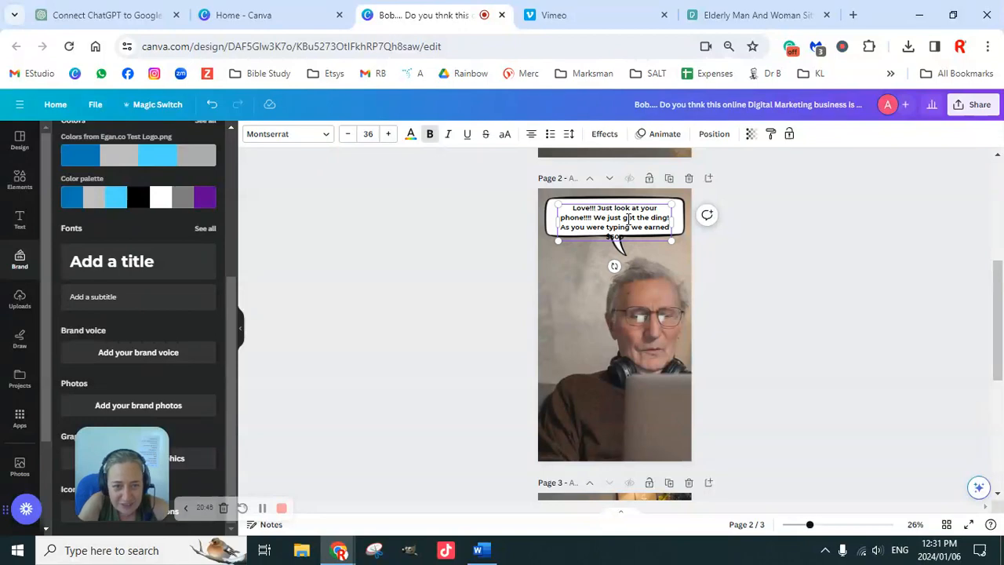
{"action": "left_click_drag", "start_coordinate": [672, 218], "coordinate": [663, 222]}
{"action": "left_click", "coordinate": [861, 271]}
{"action": "left_click", "coordinate": [791, 303]}
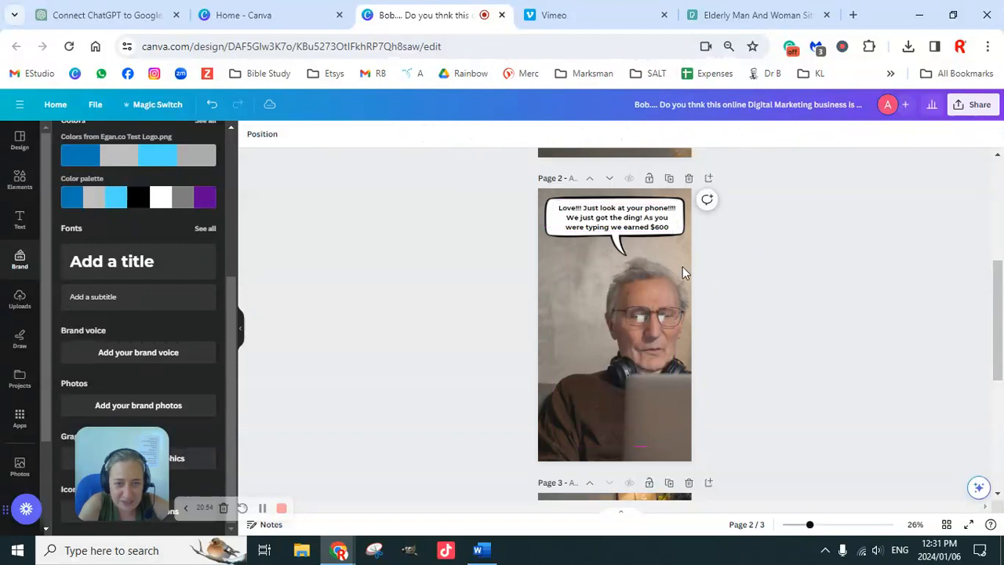
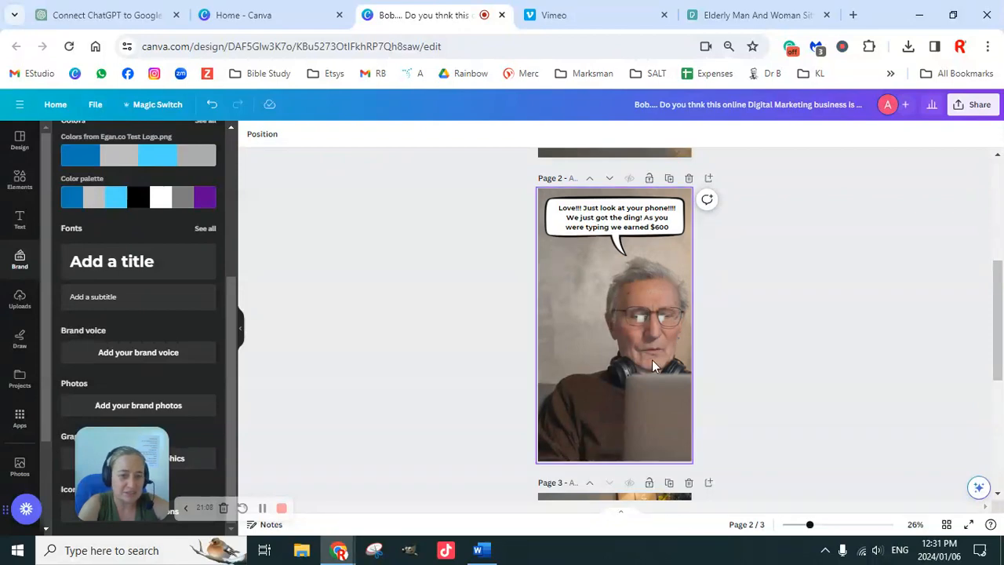
Copy the second page's caption and paste it onto the third page.
{"action": "scroll", "coordinate": [679, 367], "scroll_direction": "down", "scroll_amount": 2}
{"action": "scroll", "coordinate": [687, 361], "scroll_direction": "down", "scroll_amount": 3}
{"action": "scroll", "coordinate": [746, 348], "scroll_direction": "up", "scroll_amount": 5}
{"action": "left_click", "coordinate": [642, 280]}
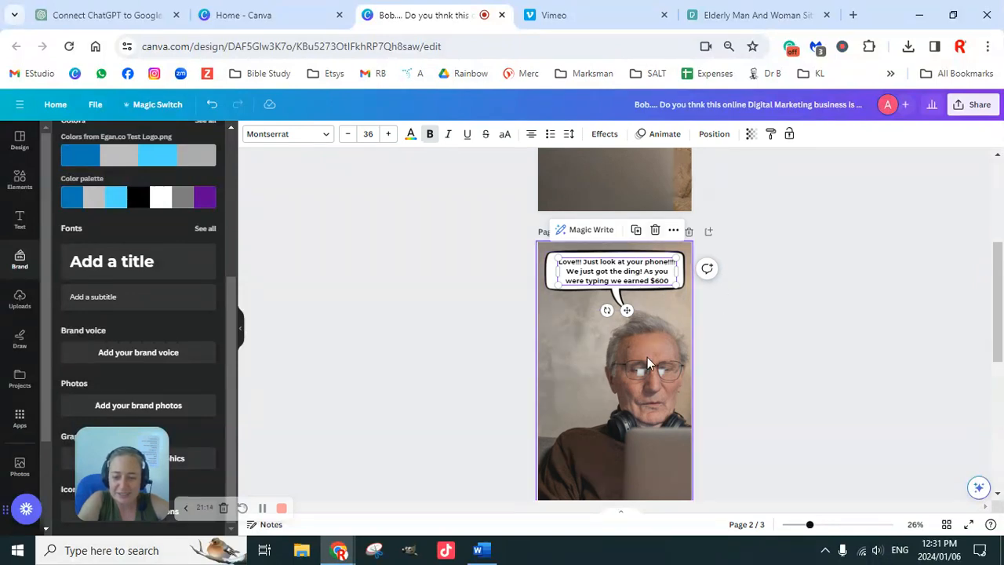
{"action": "scroll", "coordinate": [647, 357], "scroll_direction": "down", "scroll_amount": 5}
{"action": "left_click", "coordinate": [616, 352]}
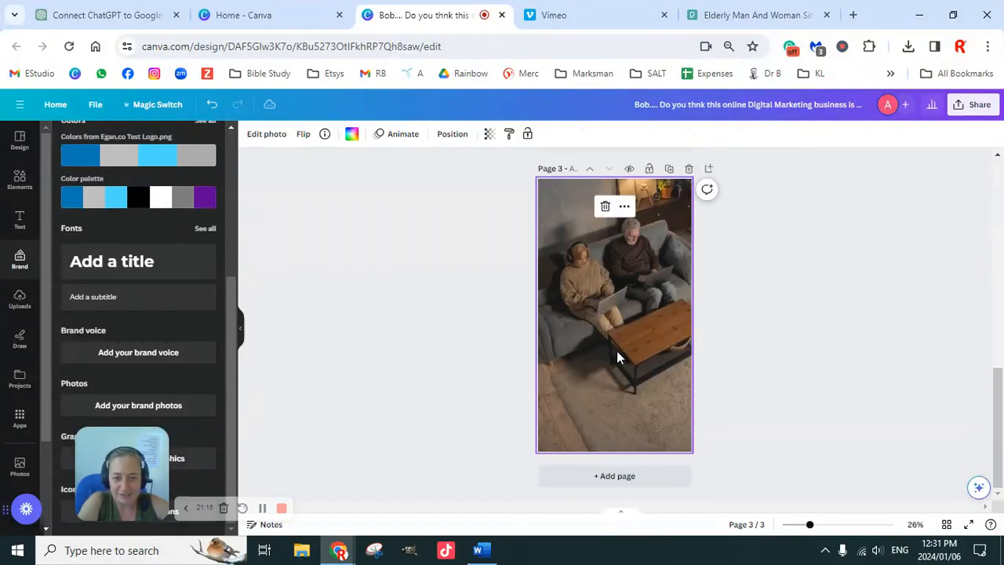
{"action": "key", "text": "ctrl+v"}
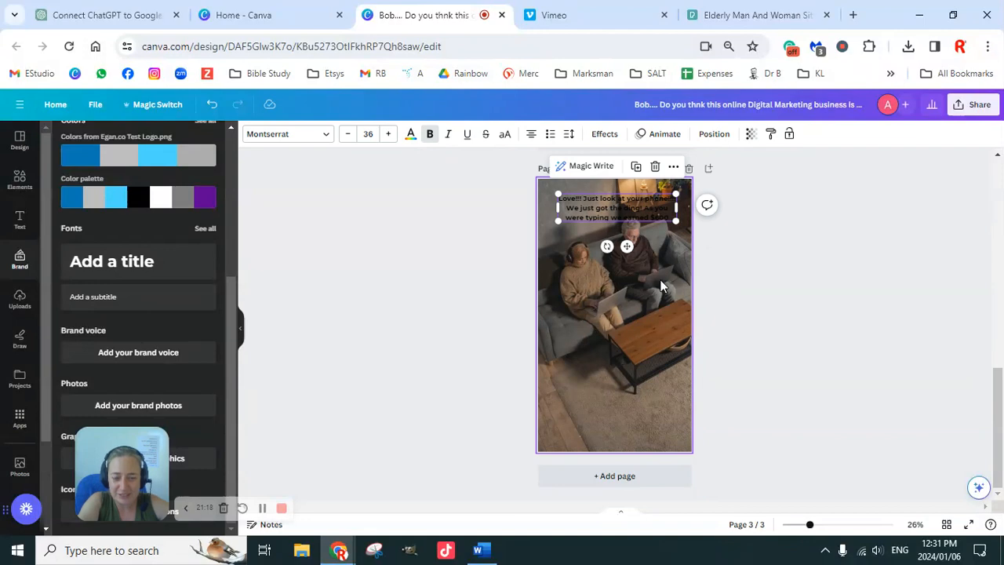
Colour the third page's caption white (#ffffff) and move it down over the carpet below the couple.
{"action": "left_click", "coordinate": [410, 137]}
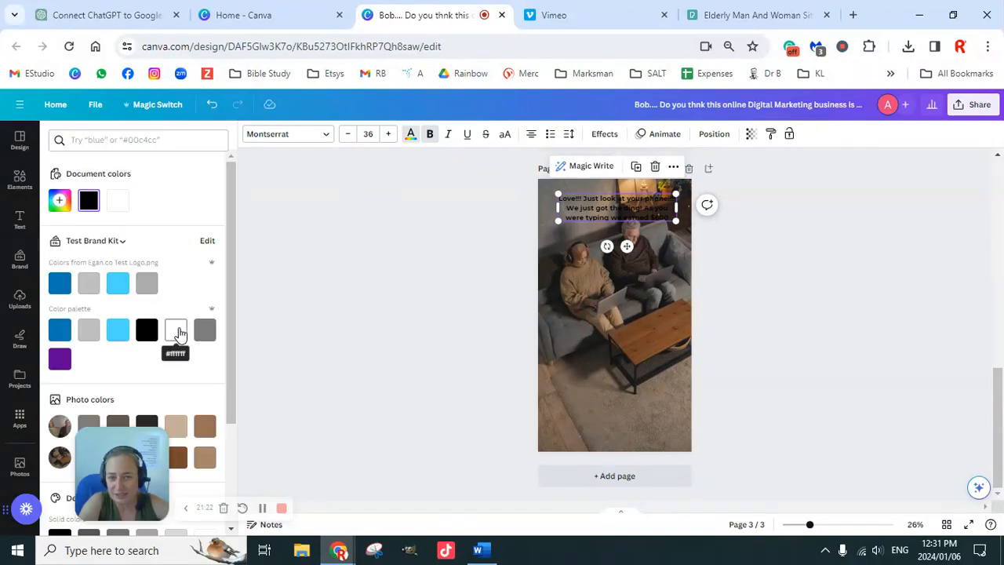
{"action": "left_click", "coordinate": [178, 333]}
{"action": "left_click", "coordinate": [815, 303]}
{"action": "left_click_drag", "start_coordinate": [650, 212], "coordinate": [650, 389]}
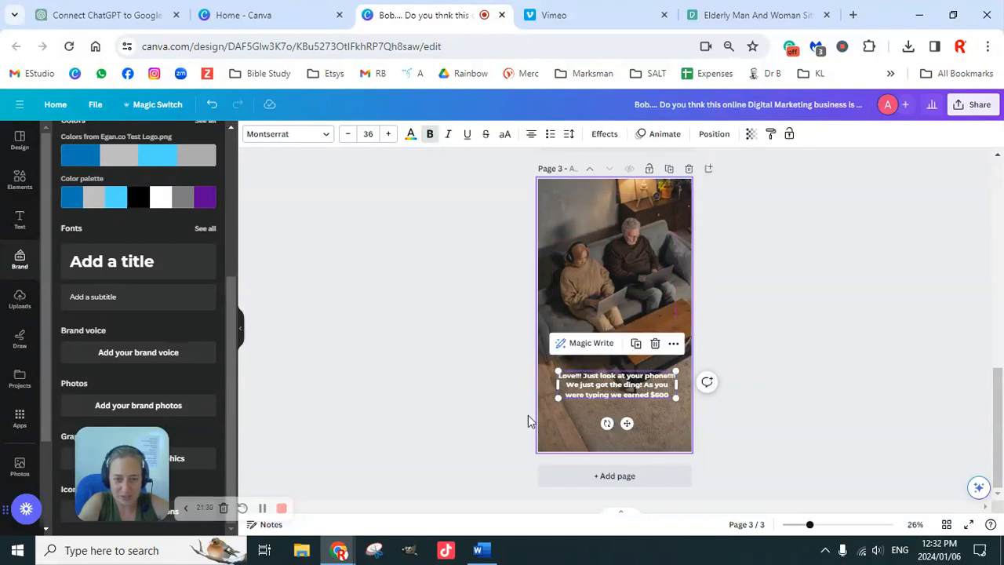
Replace the third page's caption with "IT IS VERY POSSIBLE FOR ANYONE TO EARN FROM HOME WITH THE".
{"action": "double_click", "coordinate": [644, 389]}
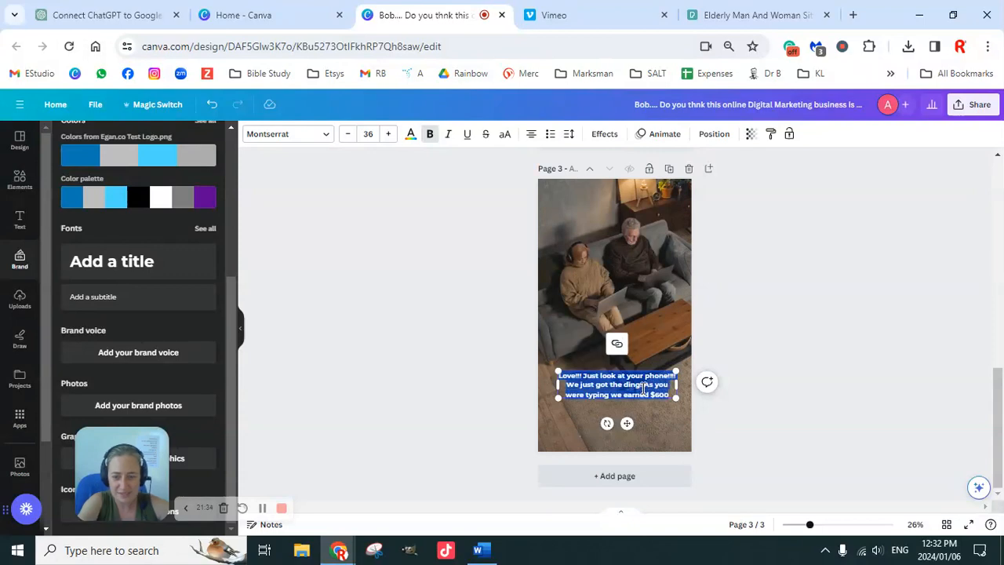
{"action": "key", "text": "BackSpace"}
{"action": "type", "text": "IT IS"}
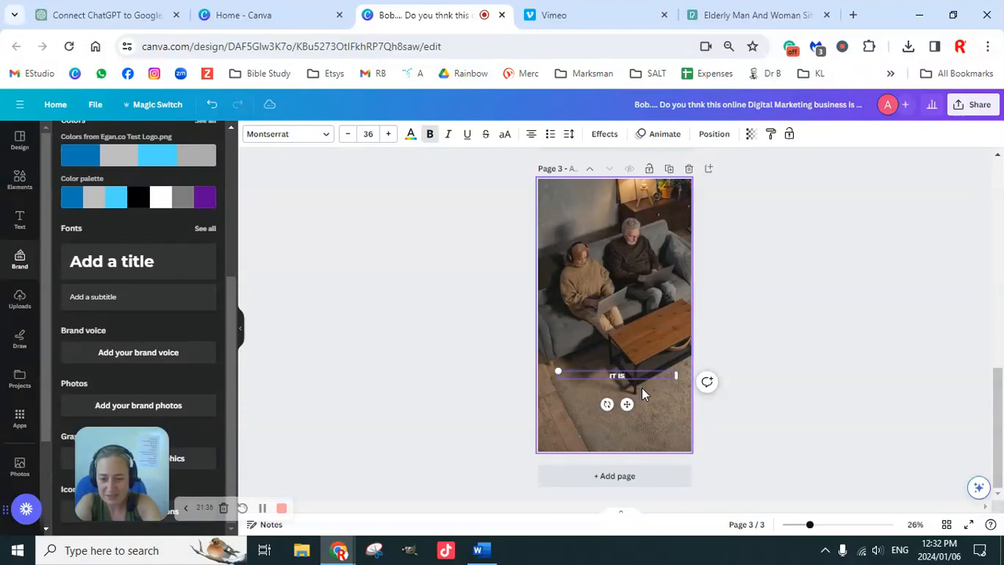
{"action": "type", "text": " VERY POSSIBLE FOR ANY"}
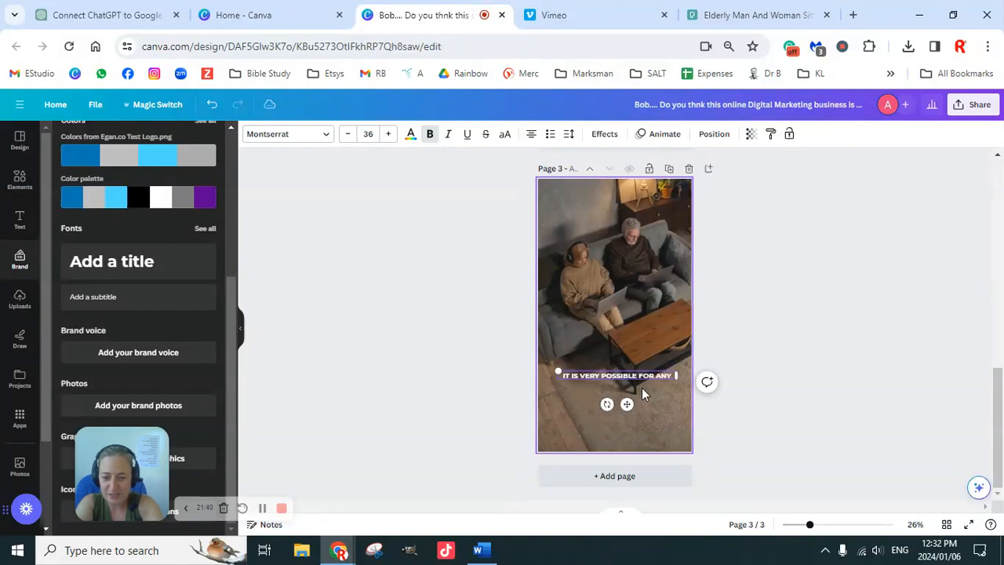
{"action": "type", "text": "ONE TO EARN FROM HOME WITH THE"}
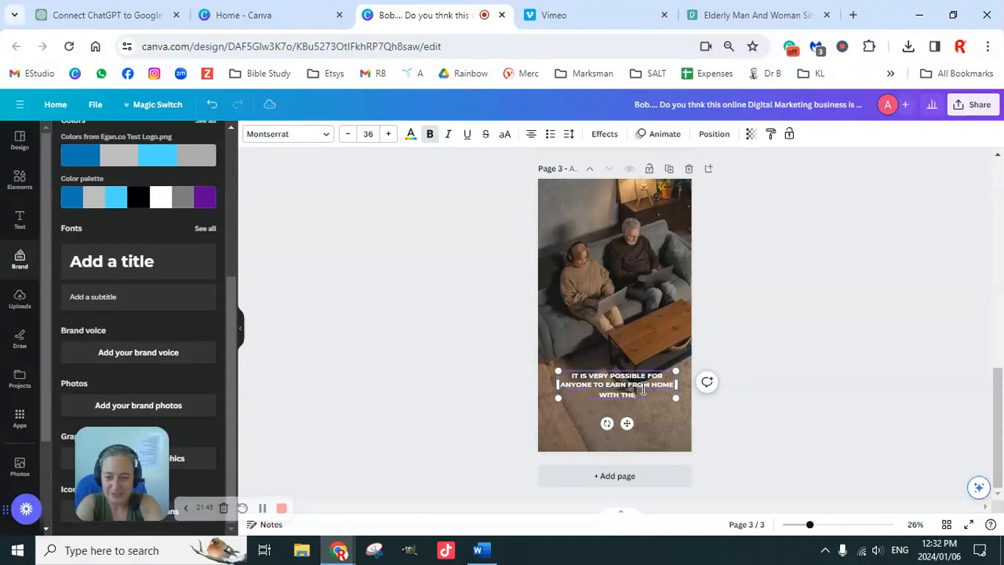
{"action": "type", "text": " 6 FIG"}
Complete the third page's caption with "6 FIGURE BLUEPRINT!".
{"action": "key", "text": "BackSpace"}
{"action": "key", "text": "BackSpace"}
{"action": "type", "text": "IGU"}
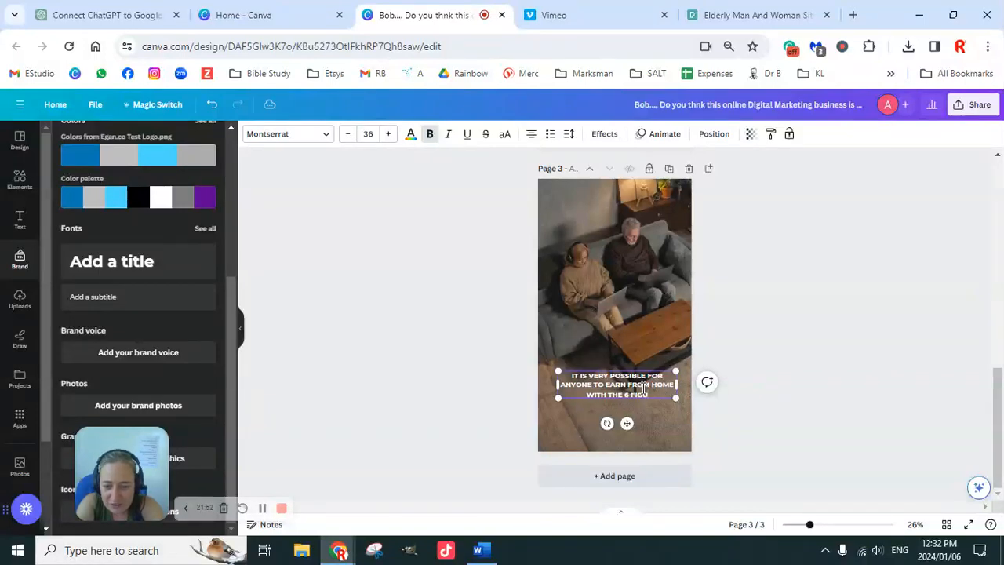
{"action": "type", "text": "RE BLUEPRINT"}
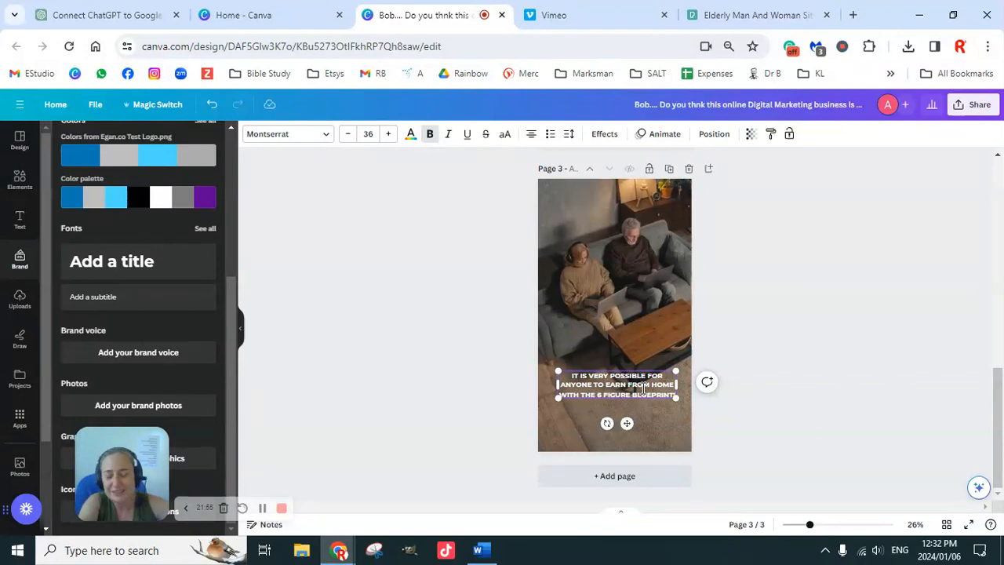
{"action": "left_click", "coordinate": [757, 329]}
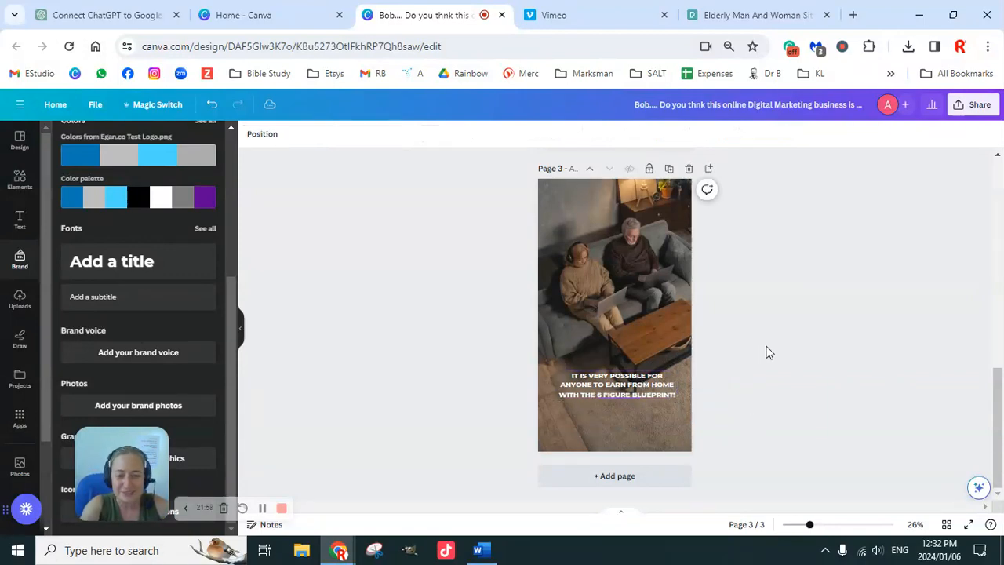
Review the photos and captions on all three pages of the design.
{"action": "scroll", "coordinate": [713, 354], "scroll_direction": "up", "scroll_amount": 1}
{"action": "scroll", "coordinate": [725, 384], "scroll_direction": "down", "scroll_amount": 1}
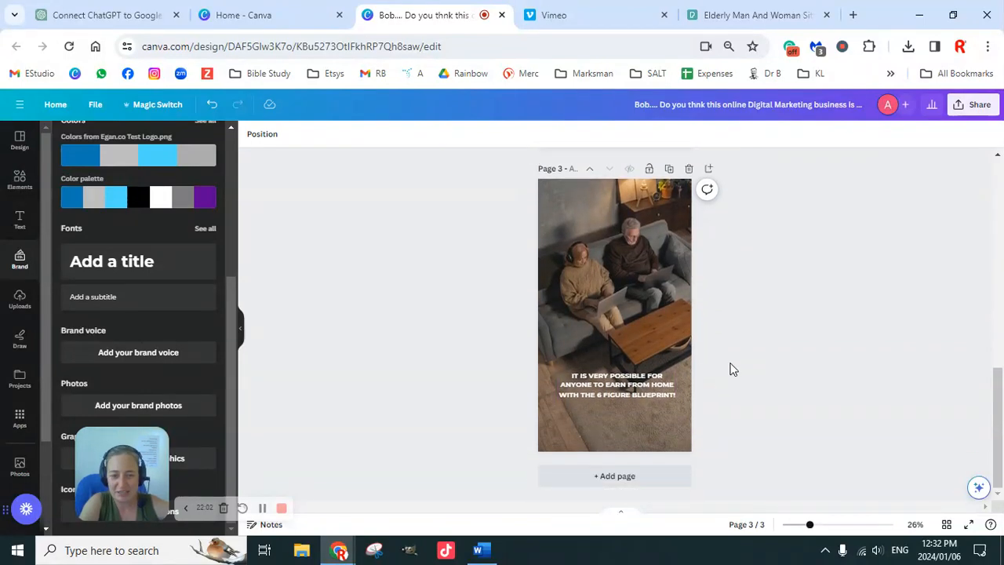
{"action": "scroll", "coordinate": [747, 363], "scroll_direction": "up", "scroll_amount": 4}
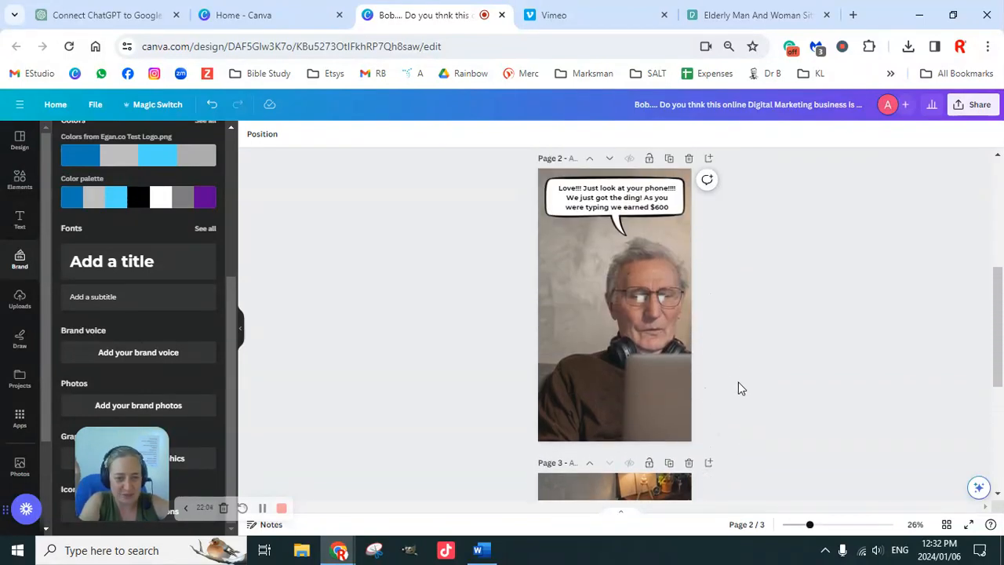
{"action": "scroll", "coordinate": [738, 385], "scroll_direction": "up", "scroll_amount": 4}
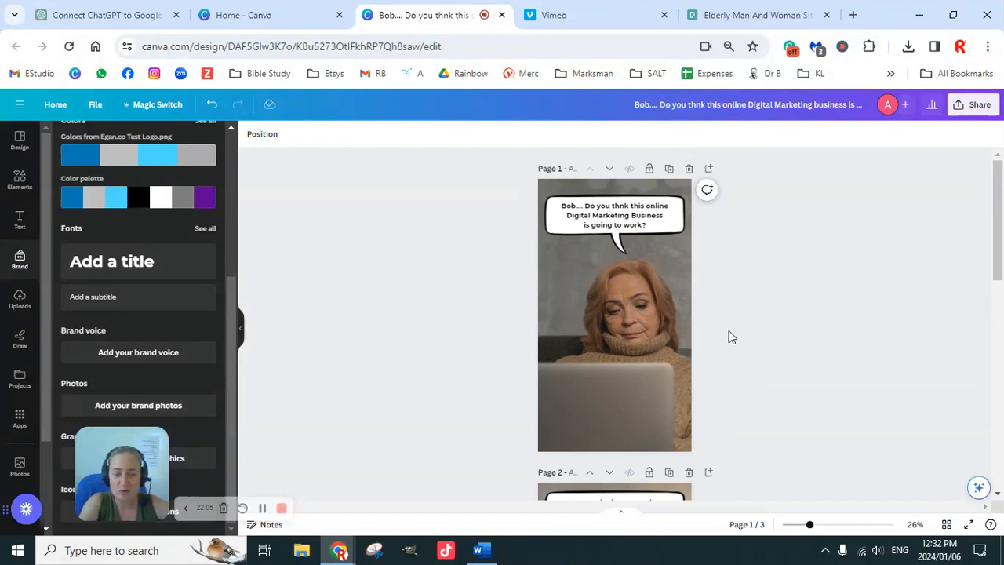
{"action": "scroll", "coordinate": [746, 347], "scroll_direction": "down", "scroll_amount": 4}
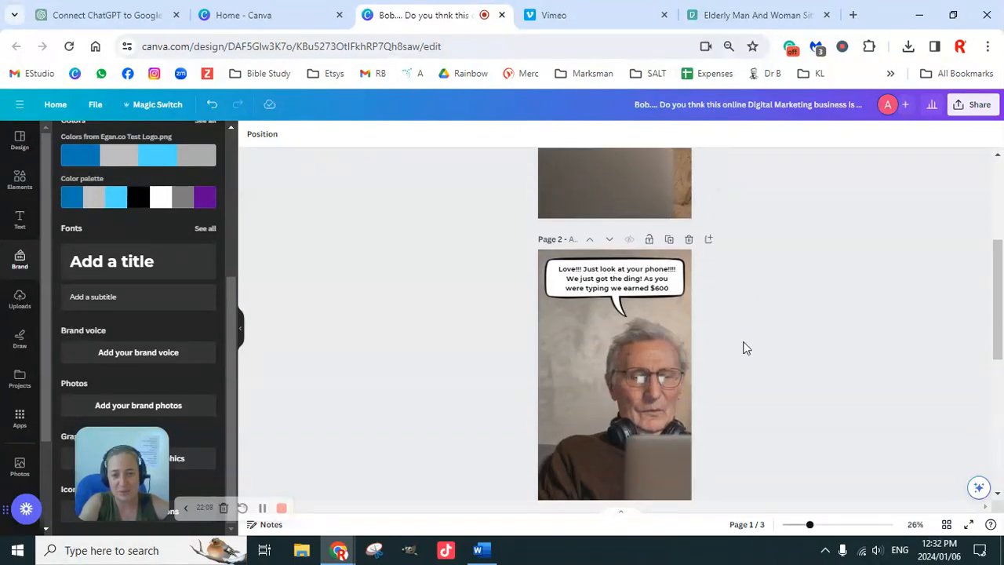
{"action": "scroll", "coordinate": [746, 348], "scroll_direction": "down", "scroll_amount": 4}
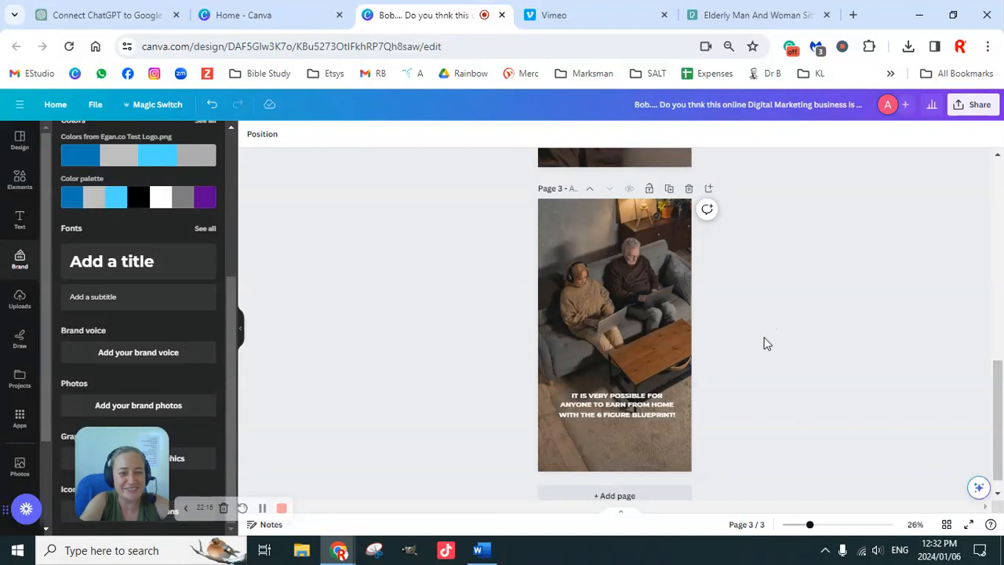
{"action": "scroll", "coordinate": [745, 372], "scroll_direction": "up", "scroll_amount": 1}
{"action": "scroll", "coordinate": [745, 372], "scroll_direction": "up", "scroll_amount": 10}
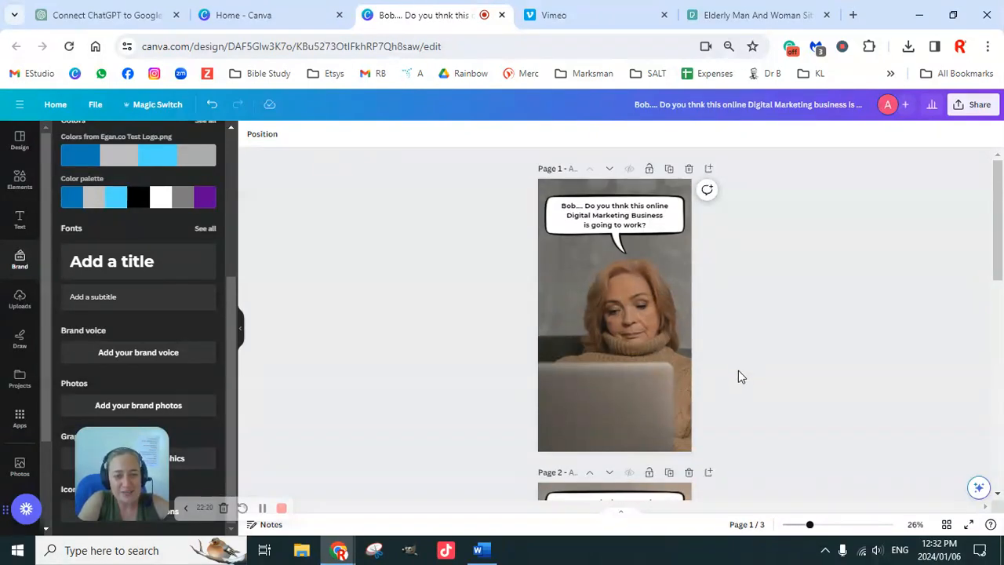
{"action": "scroll", "coordinate": [738, 376], "scroll_direction": "down", "scroll_amount": 10}
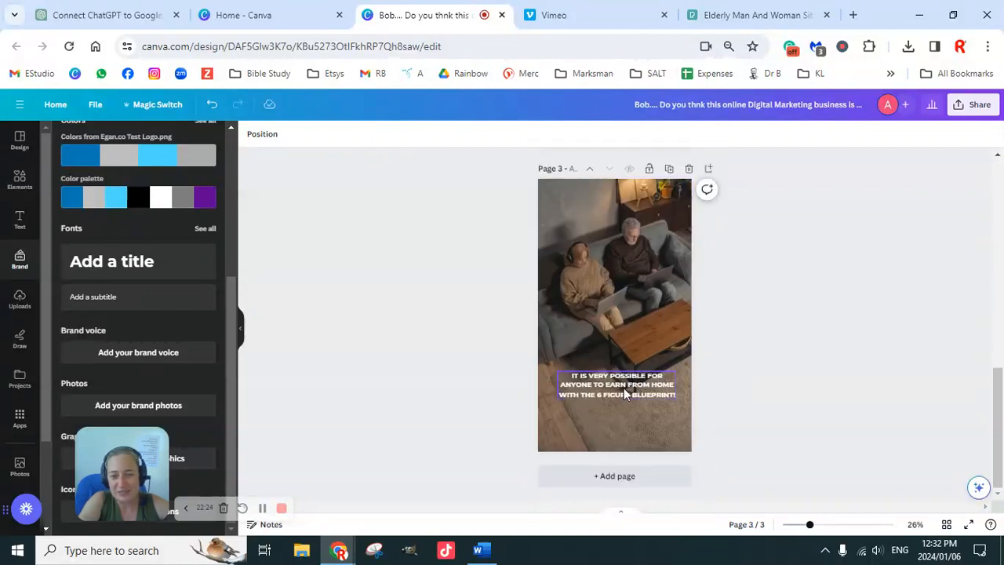
Change the text colour of the third page's caption to black.
{"action": "left_click", "coordinate": [602, 293]}
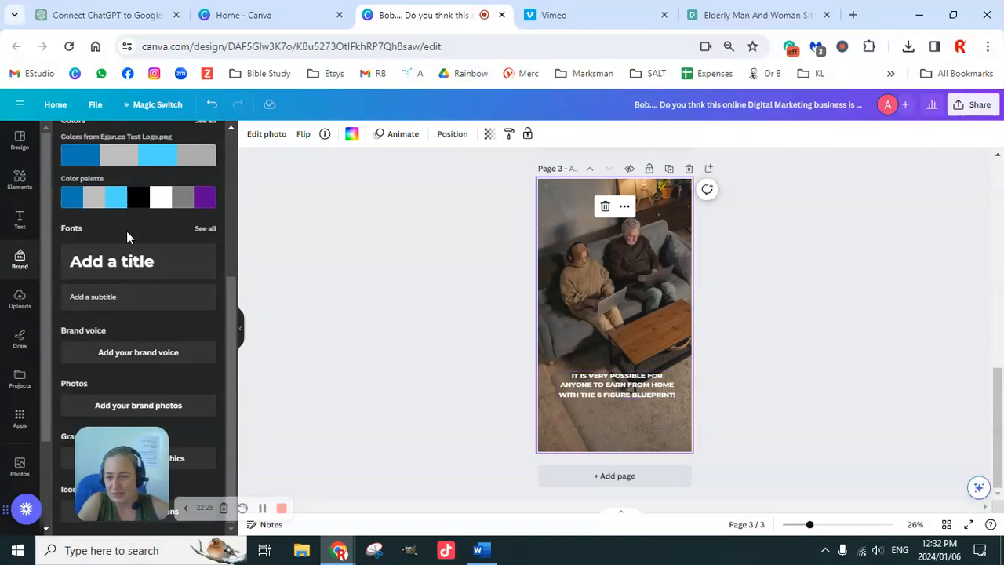
{"action": "left_click", "coordinate": [628, 396]}
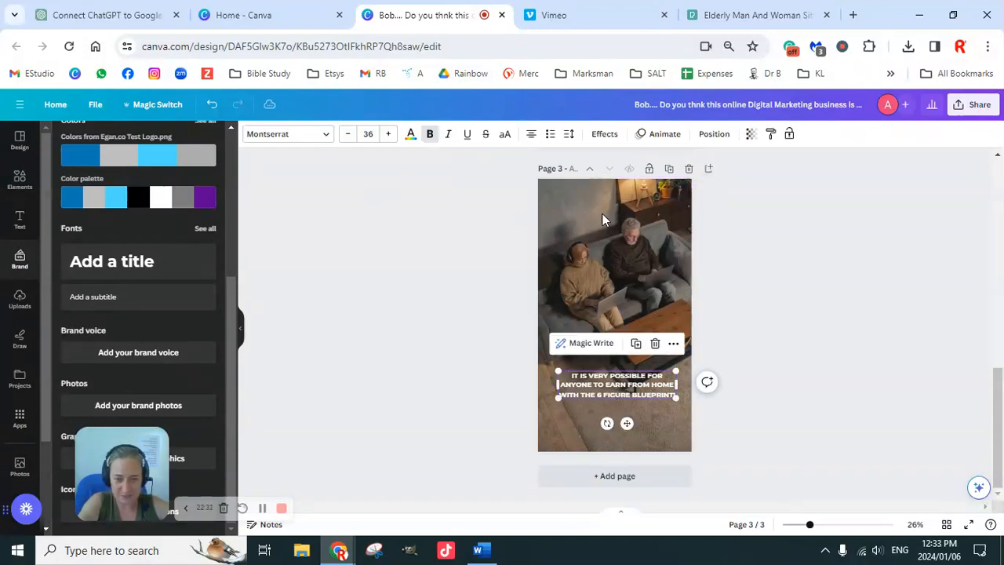
{"action": "left_click", "coordinate": [410, 137]}
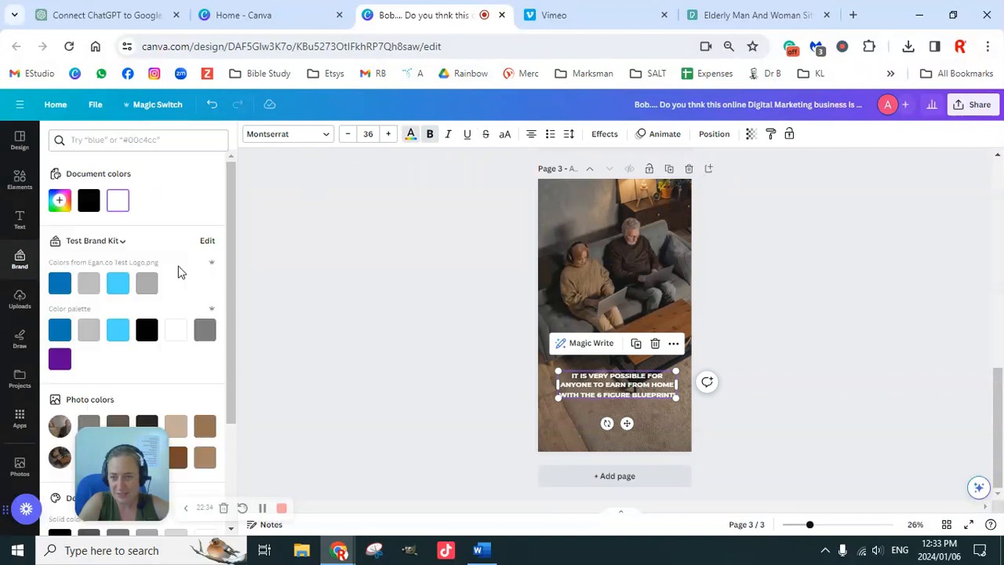
{"action": "left_click", "coordinate": [90, 206]}
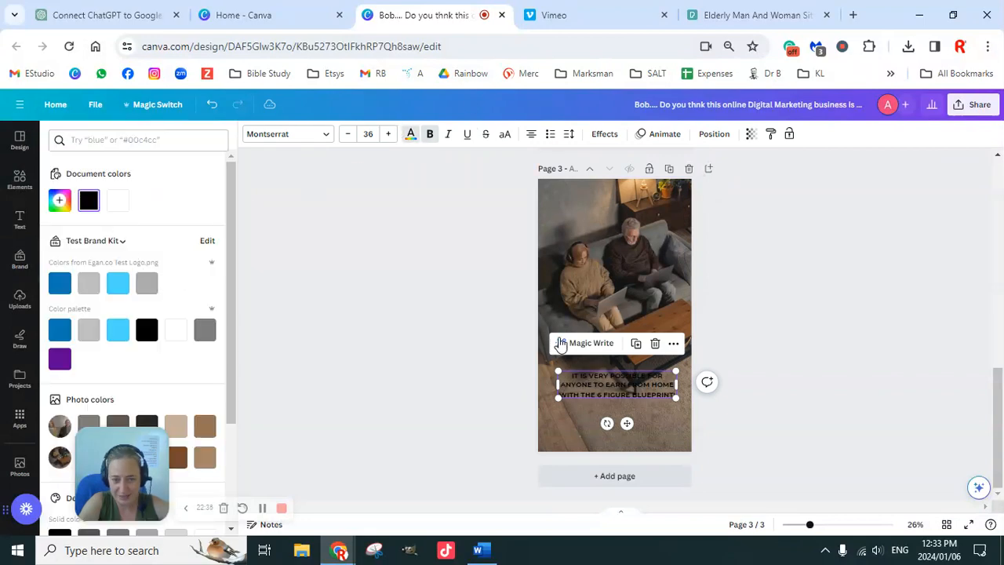
{"action": "left_click", "coordinate": [737, 332]}
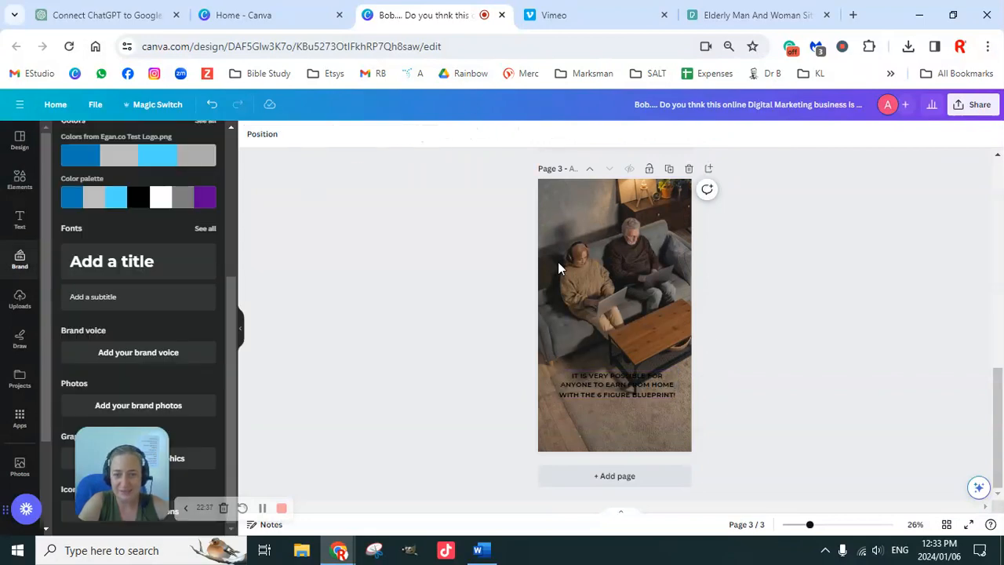
Browse the speech bubble graphics and add the tall rounded white bubble with a side tail to the third page.
{"action": "left_click", "coordinate": [21, 180]}
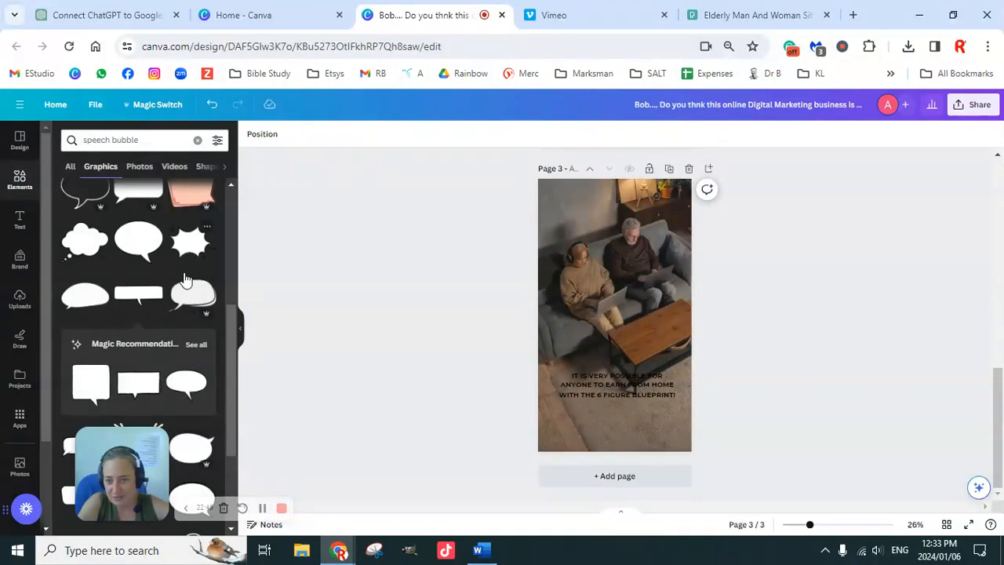
{"action": "scroll", "coordinate": [183, 318], "scroll_direction": "down", "scroll_amount": 3}
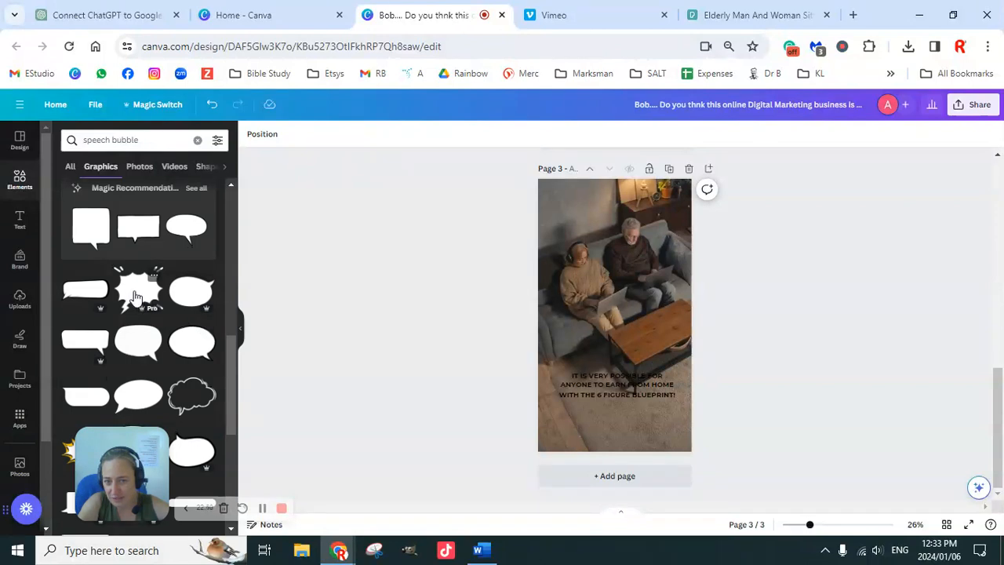
{"action": "scroll", "coordinate": [135, 297], "scroll_direction": "down", "scroll_amount": 3}
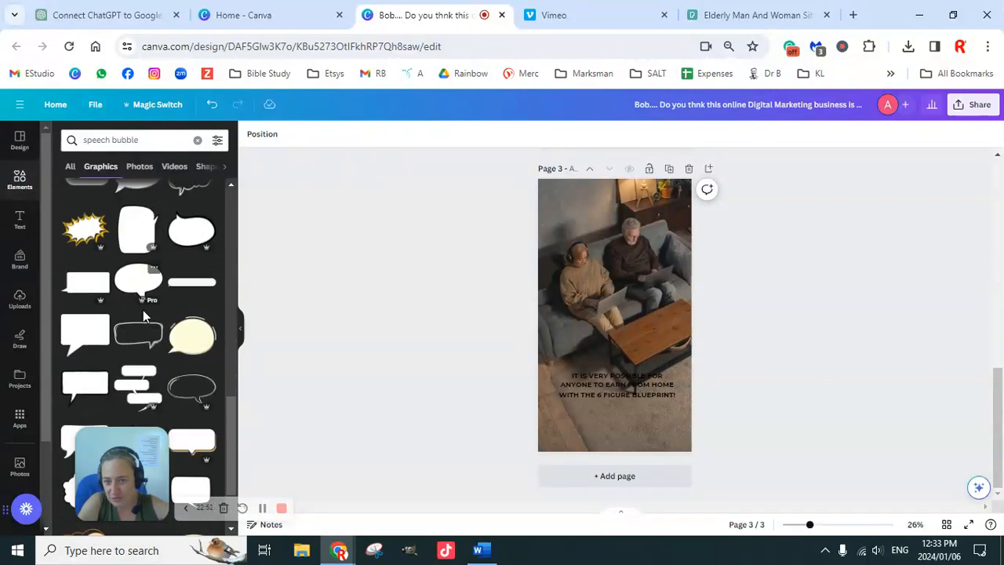
{"action": "scroll", "coordinate": [145, 314], "scroll_direction": "down", "scroll_amount": 3}
{"action": "scroll", "coordinate": [155, 322], "scroll_direction": "down", "scroll_amount": 2}
{"action": "scroll", "coordinate": [149, 325], "scroll_direction": "down", "scroll_amount": 3}
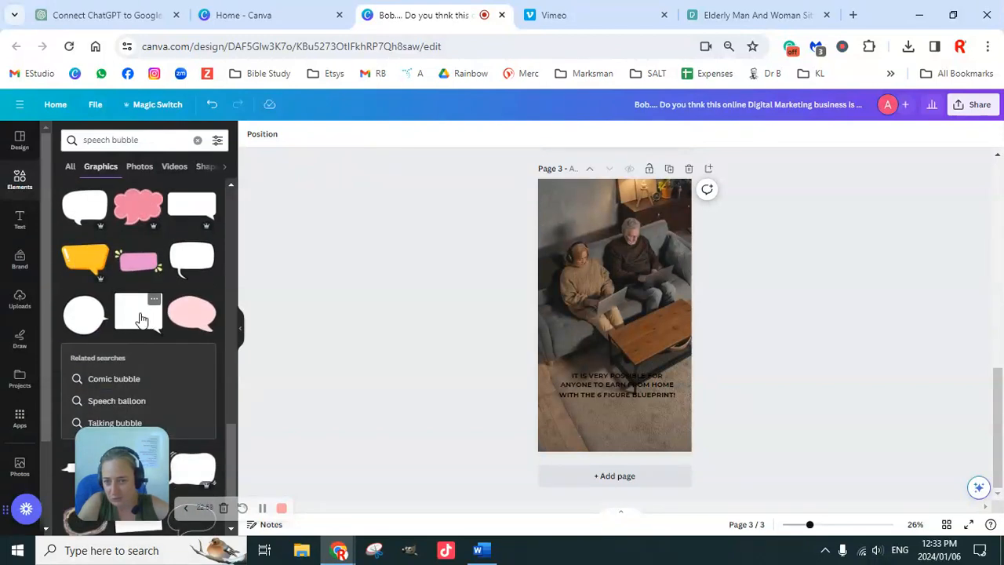
{"action": "scroll", "coordinate": [140, 316], "scroll_direction": "up", "scroll_amount": 2}
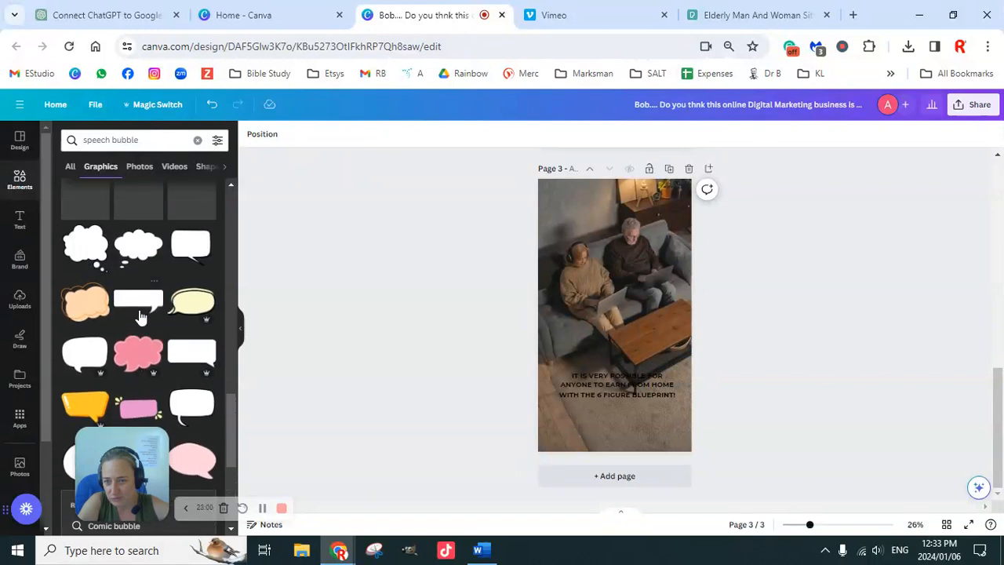
{"action": "scroll", "coordinate": [140, 316], "scroll_direction": "up", "scroll_amount": 5}
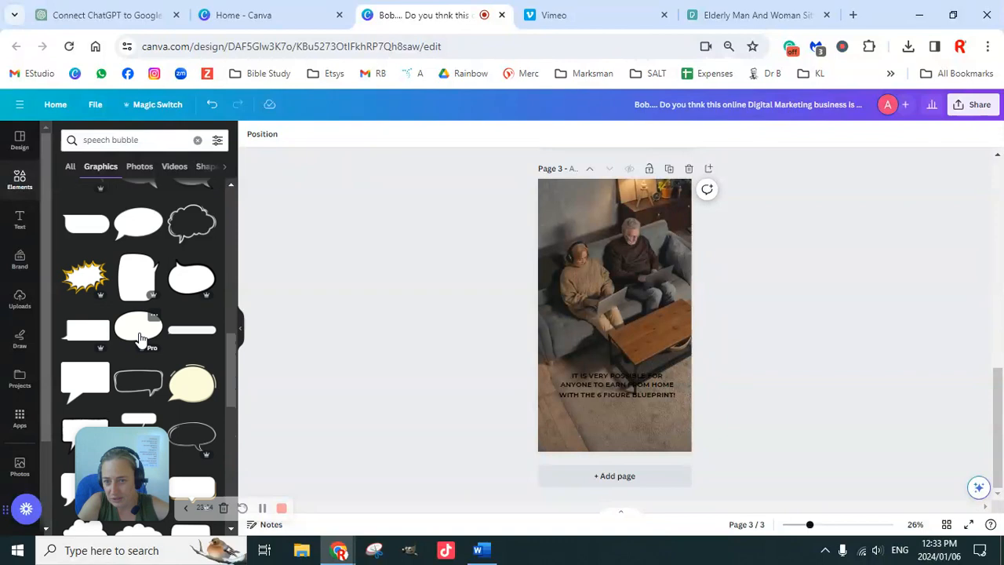
{"action": "left_click", "coordinate": [137, 284]}
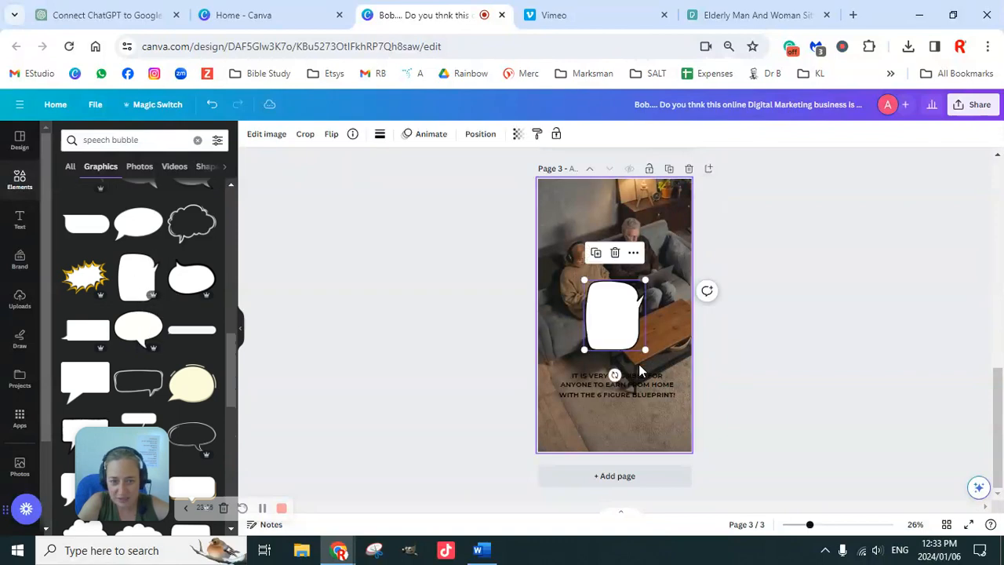
Enlarge the new speech bubble and place it behind the third page's caption, below the couple.
{"action": "left_click_drag", "start_coordinate": [611, 309], "coordinate": [578, 360]}
{"action": "left_click_drag", "start_coordinate": [614, 405], "coordinate": [655, 451]}
{"action": "left_click_drag", "start_coordinate": [618, 410], "coordinate": [628, 394]}
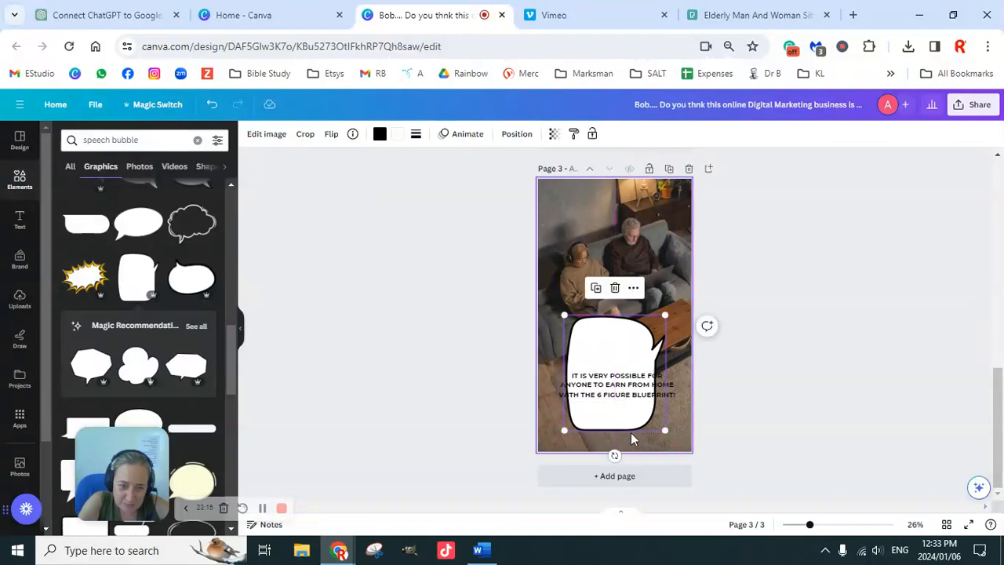
Rotate the third page's speech bubble a quarter turn and flip it so its tail points up toward the man.
{"action": "left_click_drag", "start_coordinate": [614, 455], "coordinate": [657, 369]}
{"action": "left_click", "coordinate": [331, 137]}
{"action": "left_click", "coordinate": [360, 169]}
{"action": "left_click", "coordinate": [373, 185]}
{"action": "left_click", "coordinate": [374, 185]}
{"action": "left_click", "coordinate": [370, 165]}
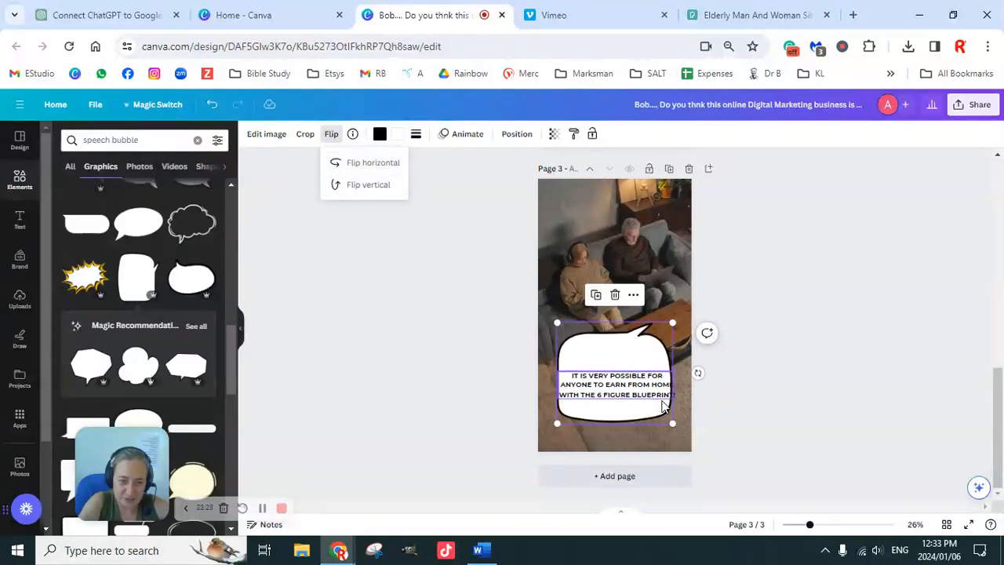
Tilt the third page's speech bubble slightly counterclockwise and reposition it around the caption.
{"action": "left_click_drag", "start_coordinate": [697, 372], "coordinate": [690, 337]}
{"action": "mouse_move", "coordinate": [622, 399]}
{"action": "left_mouse_down"}
{"action": "mouse_move", "coordinate": [624, 377]}
{"action": "mouse_move", "coordinate": [624, 397]}
{"action": "left_mouse_up"}
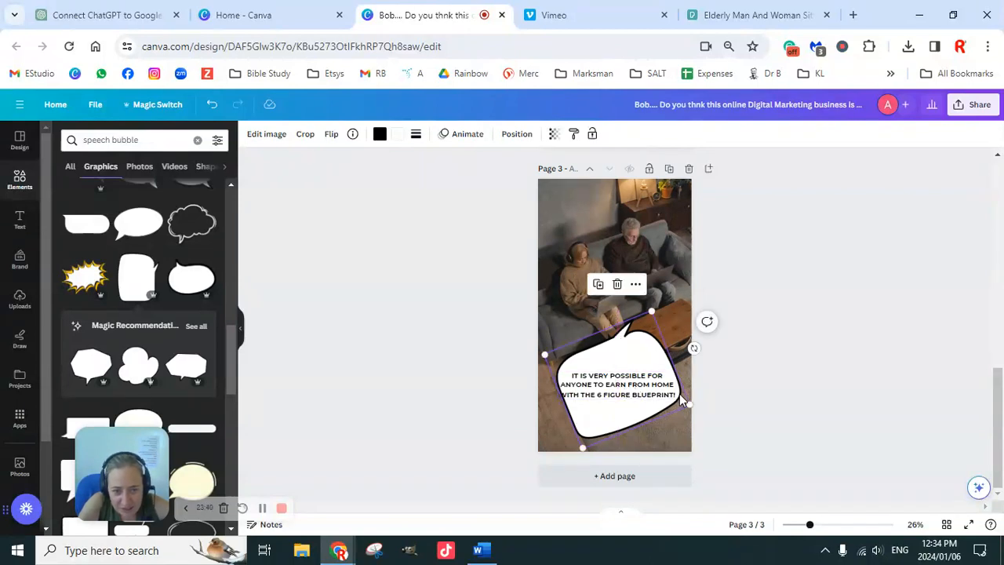
{"action": "left_click", "coordinate": [760, 381]}
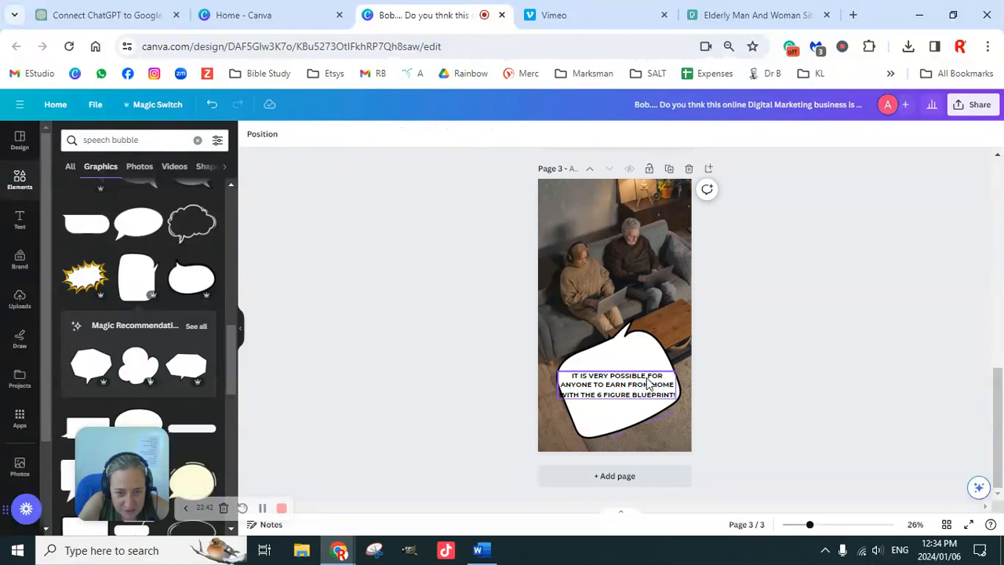
Break the third page's caption into five lines: "IT IS VERY POSSIBLE", "FOR ANYONE", "TO EARN FROM HOME", "WITH THE", "6 FIGURE BLUEPRINT!".
{"action": "left_click", "coordinate": [647, 380]}
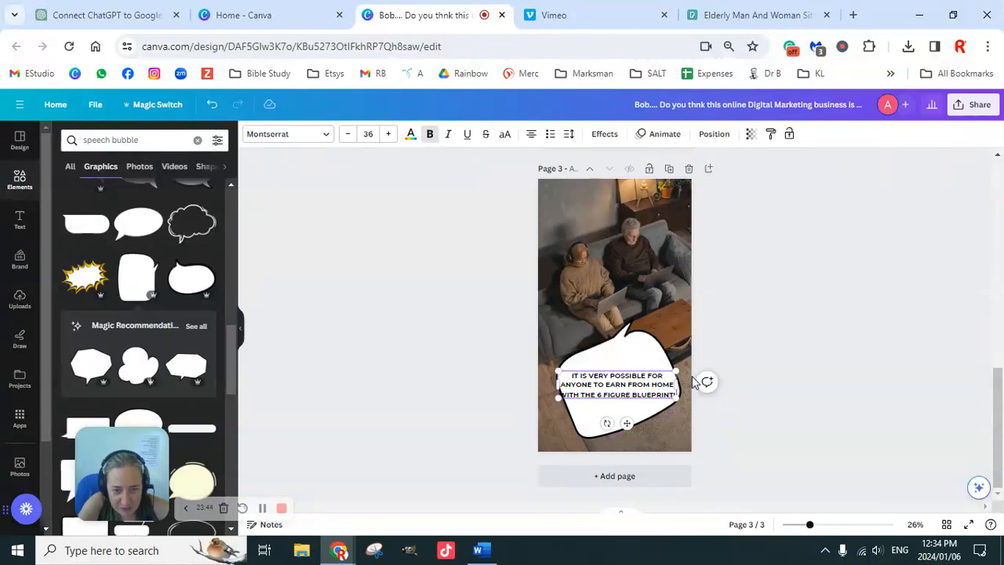
{"action": "key", "text": "Return"}
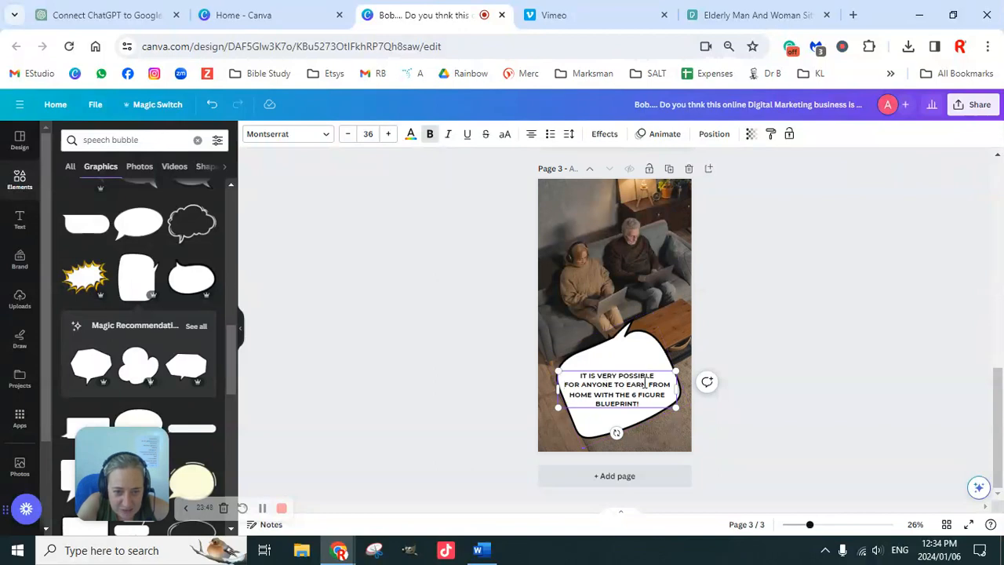
{"action": "left_click_drag", "start_coordinate": [656, 376], "coordinate": [577, 376]}
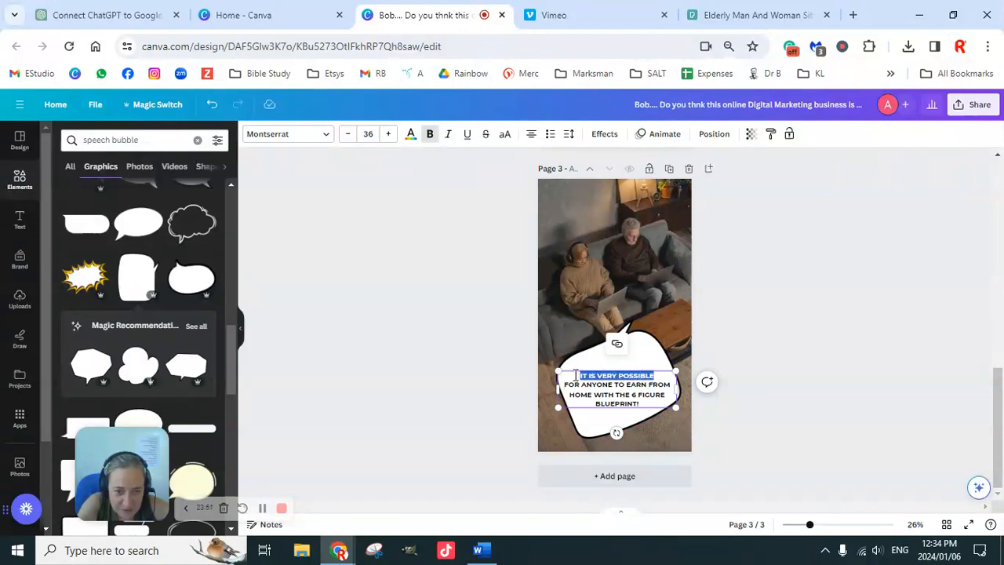
{"action": "left_click", "coordinate": [618, 385]}
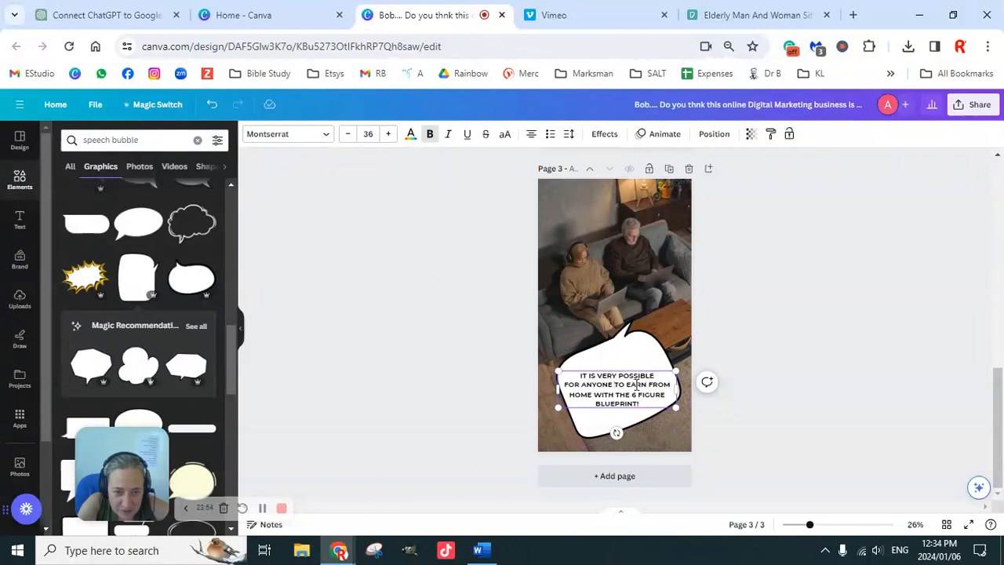
{"action": "key", "text": "Return"}
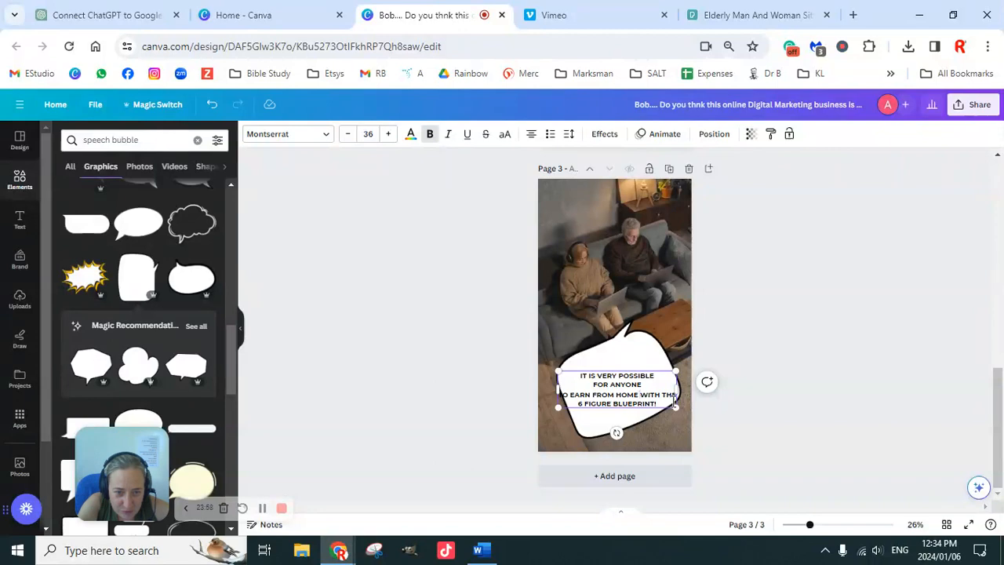
{"action": "key", "text": "Return"}
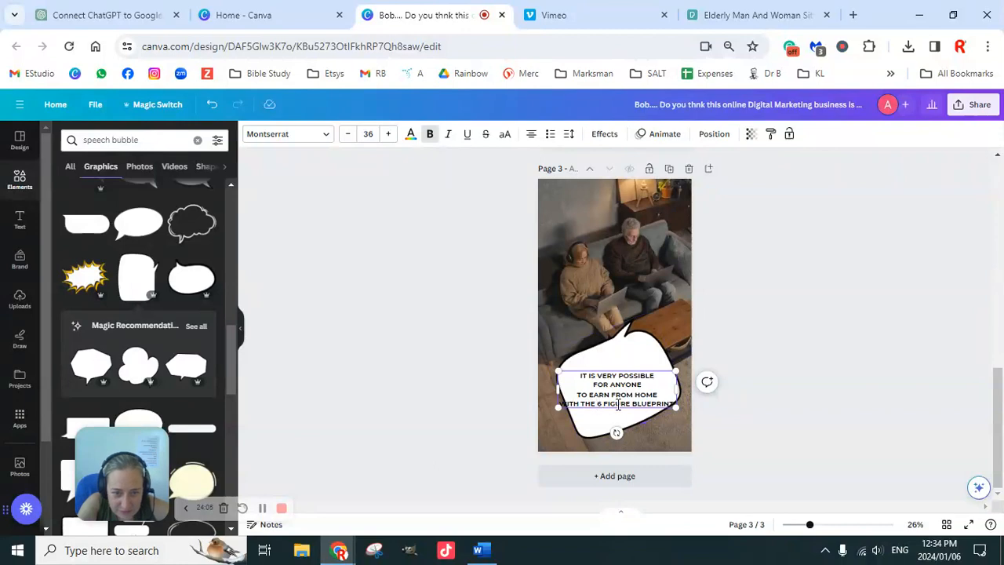
{"action": "key", "text": "Return"}
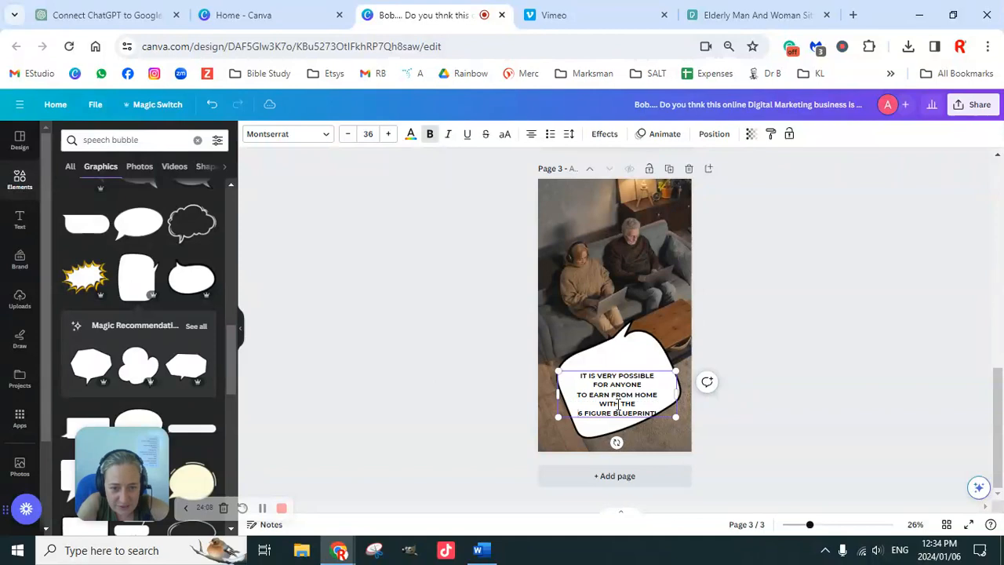
{"action": "left_click", "coordinate": [792, 400]}
Move the third page's caption up so it sits centred inside the speech bubble.
{"action": "left_click", "coordinate": [641, 397]}
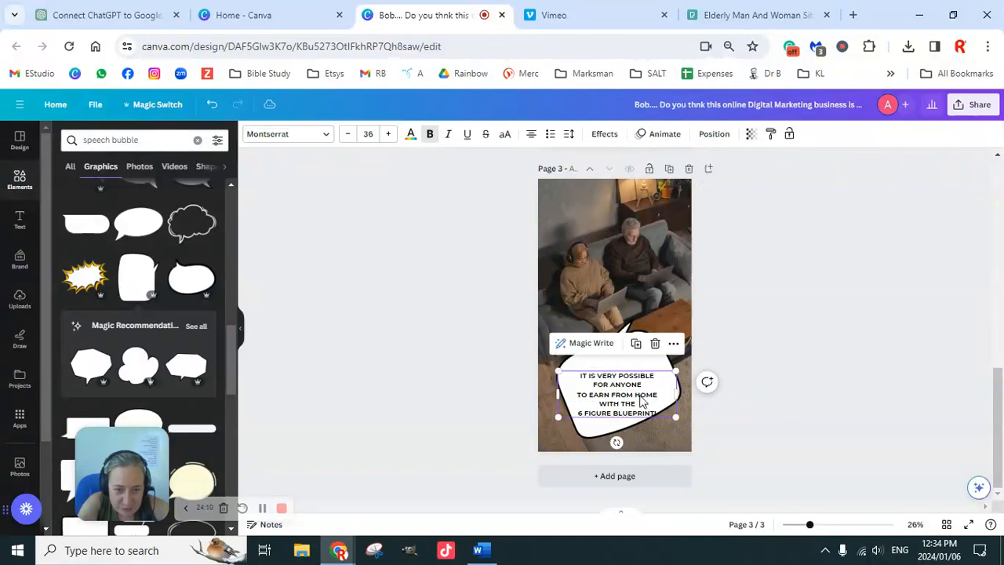
{"action": "left_click_drag", "start_coordinate": [641, 396], "coordinate": [641, 381]}
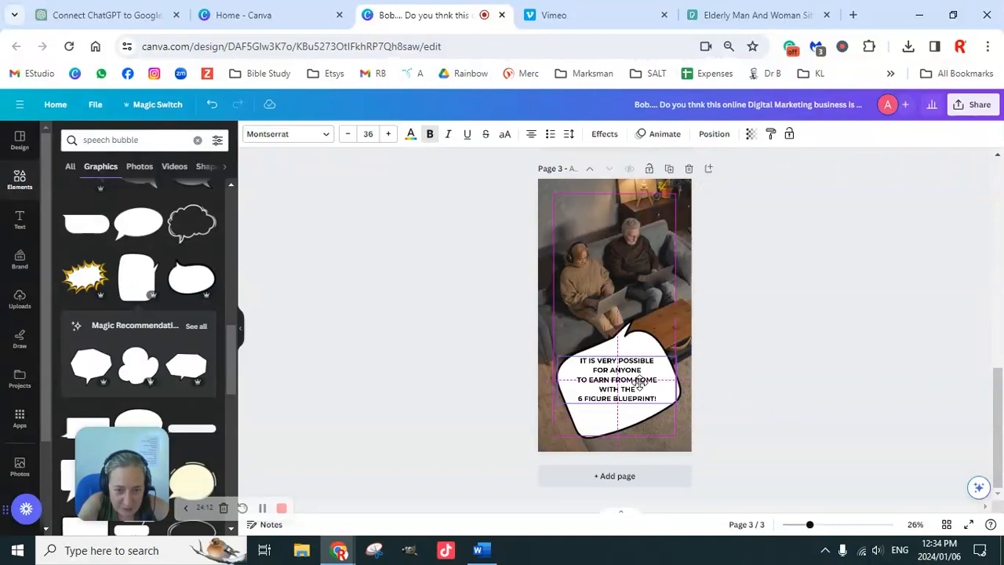
{"action": "left_click_drag", "start_coordinate": [641, 381], "coordinate": [640, 381]}
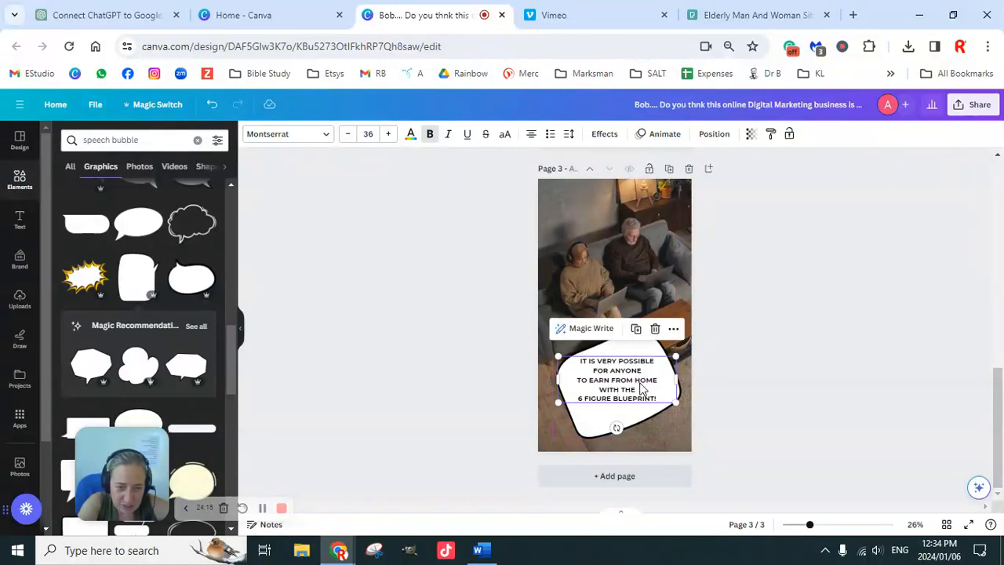
{"action": "left_click", "coordinate": [774, 357]}
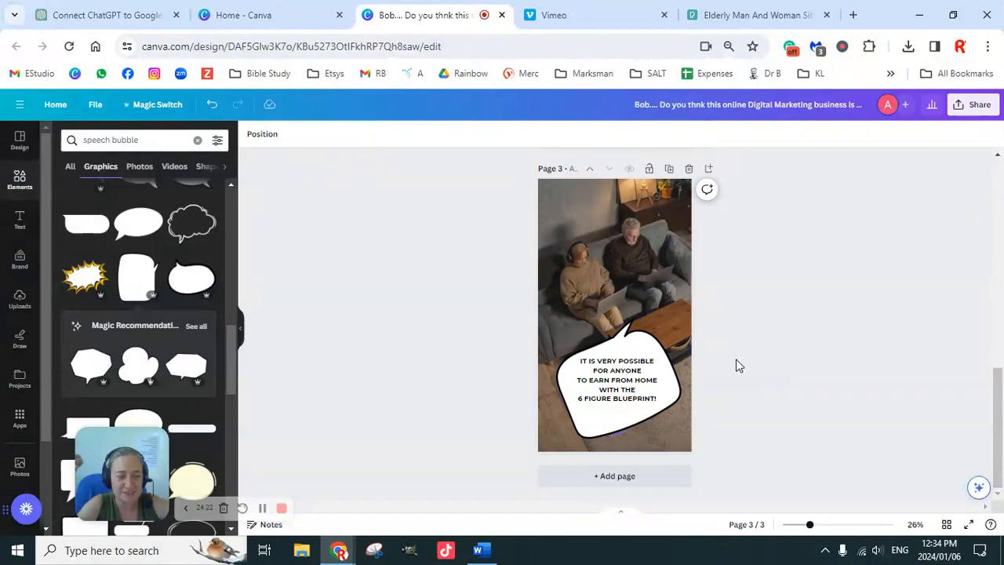
Apply the Typewriter text animation to the caption on the first page.
{"action": "scroll", "coordinate": [730, 369], "scroll_direction": "up", "scroll_amount": 8}
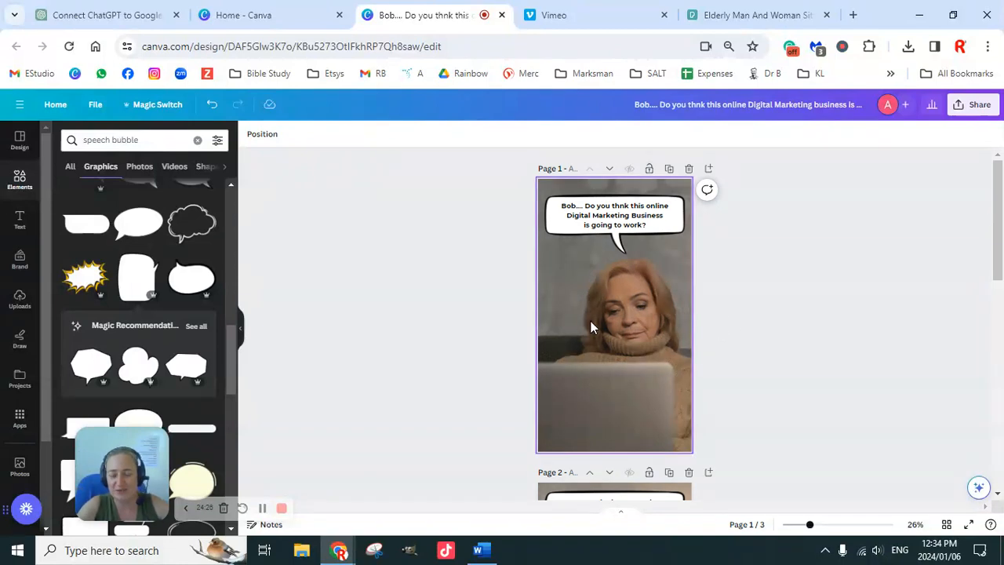
{"action": "scroll", "coordinate": [650, 355], "scroll_direction": "down", "scroll_amount": 8}
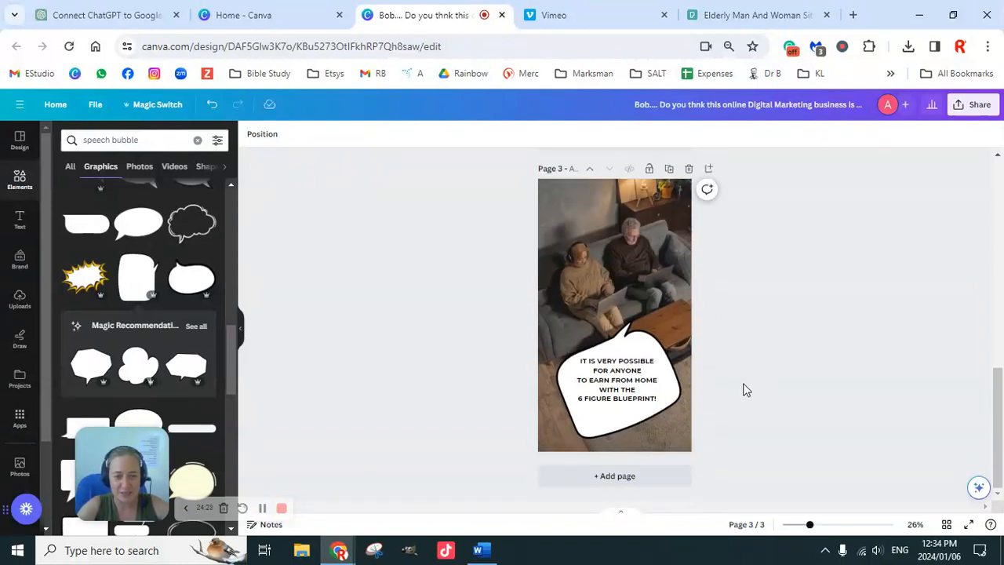
{"action": "scroll", "coordinate": [734, 392], "scroll_direction": "up", "scroll_amount": 8}
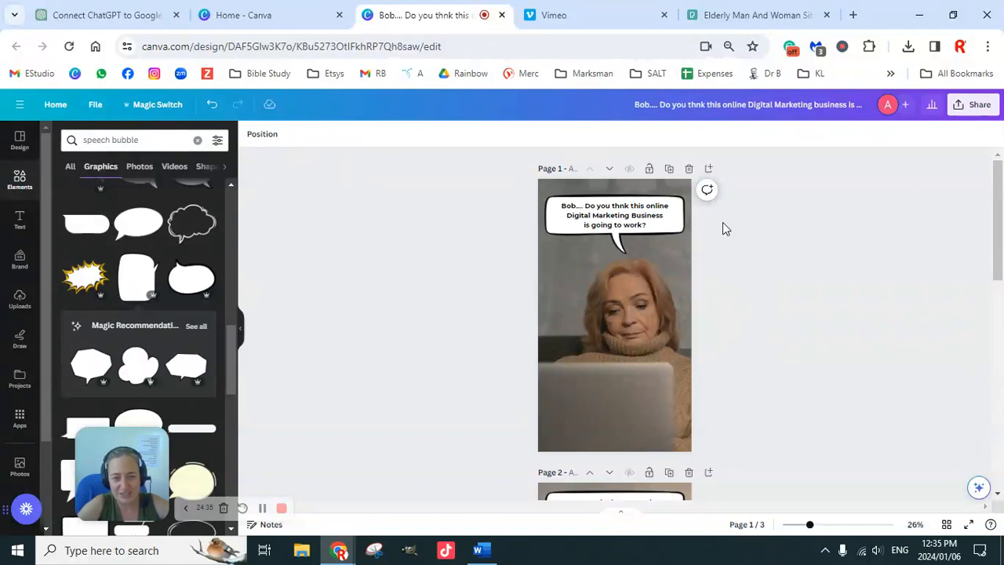
{"action": "left_click", "coordinate": [637, 227]}
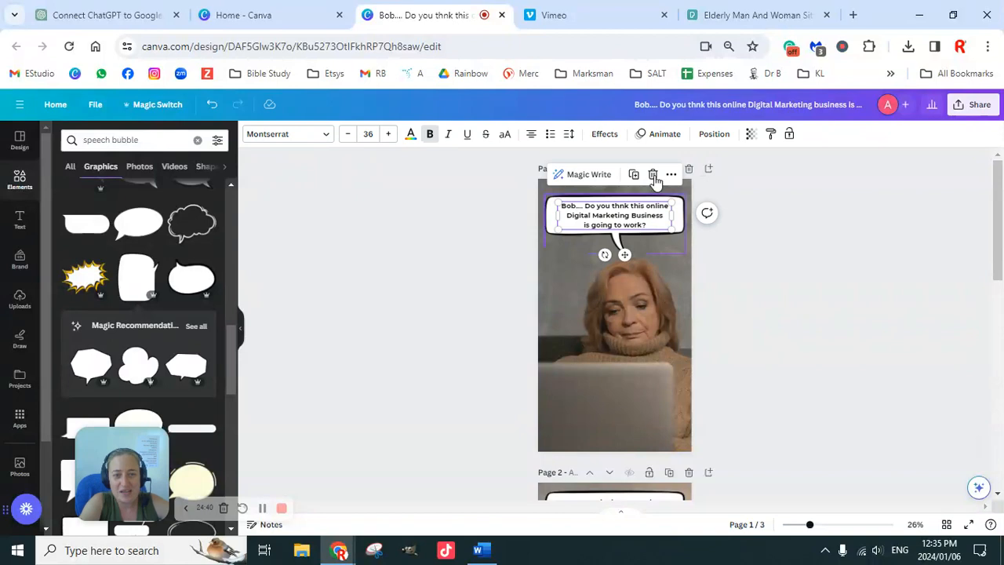
{"action": "left_click", "coordinate": [664, 134]}
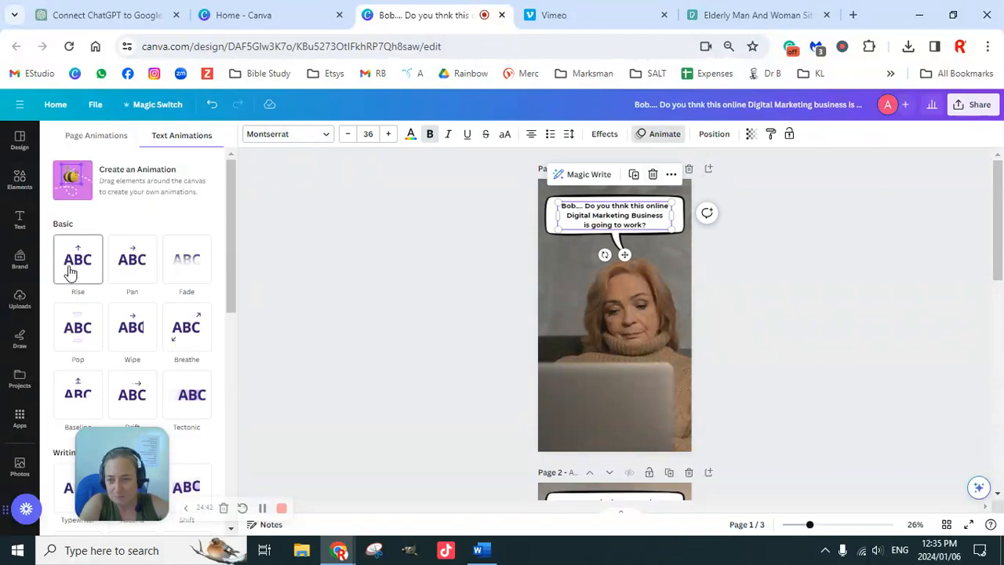
{"action": "scroll", "coordinate": [149, 299], "scroll_direction": "down", "scroll_amount": 1}
{"action": "scroll", "coordinate": [150, 299], "scroll_direction": "down", "scroll_amount": 1}
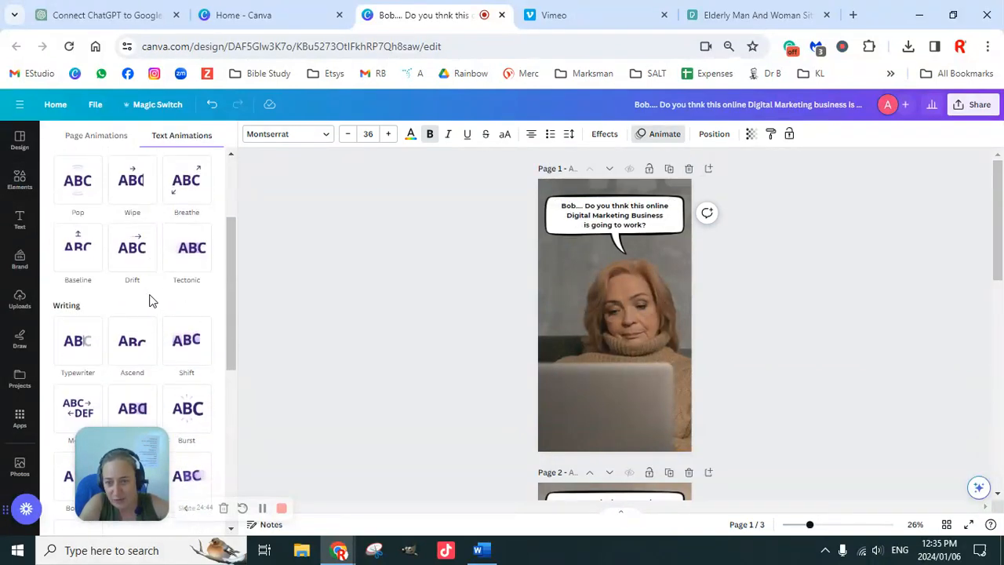
{"action": "scroll", "coordinate": [86, 284], "scroll_direction": "down", "scroll_amount": 1}
{"action": "left_click", "coordinate": [77, 275]}
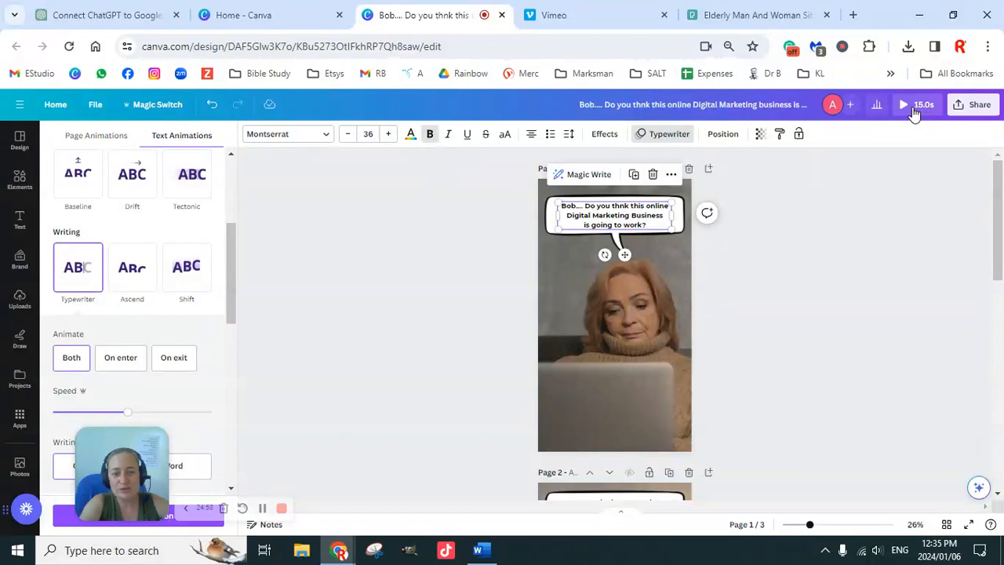
Set the first page's timing to 10 seconds and apply it to all three pages.
{"action": "scroll", "coordinate": [729, 352], "scroll_direction": "down", "scroll_amount": 5}
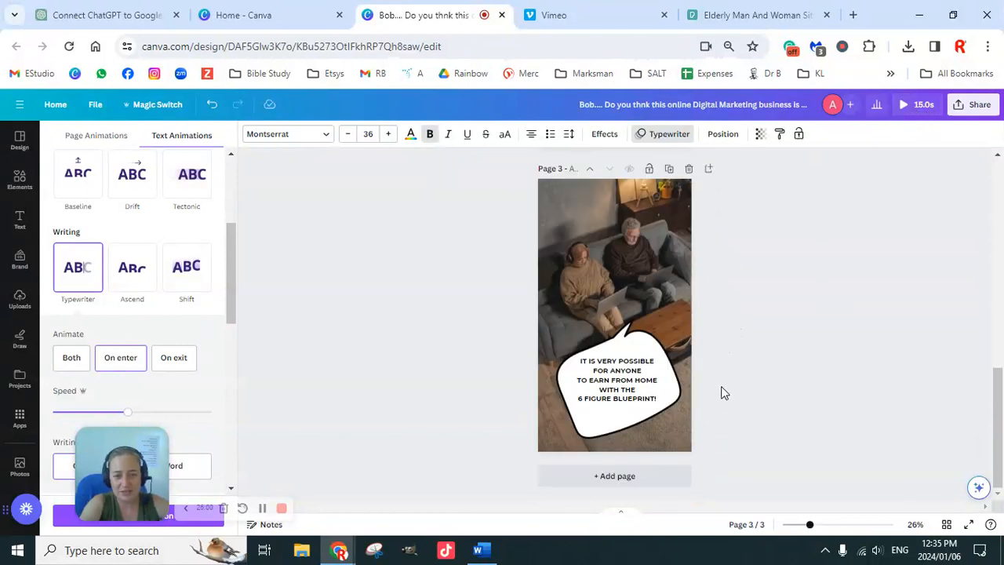
{"action": "scroll", "coordinate": [723, 392], "scroll_direction": "up", "scroll_amount": 5}
{"action": "scroll", "coordinate": [723, 392], "scroll_direction": "up", "scroll_amount": 3}
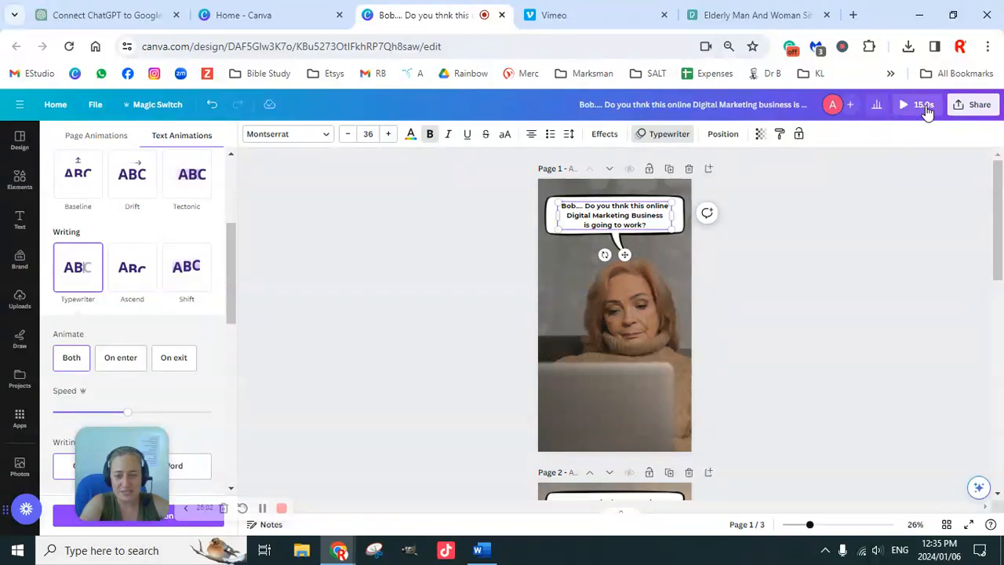
{"action": "left_click", "coordinate": [633, 318]}
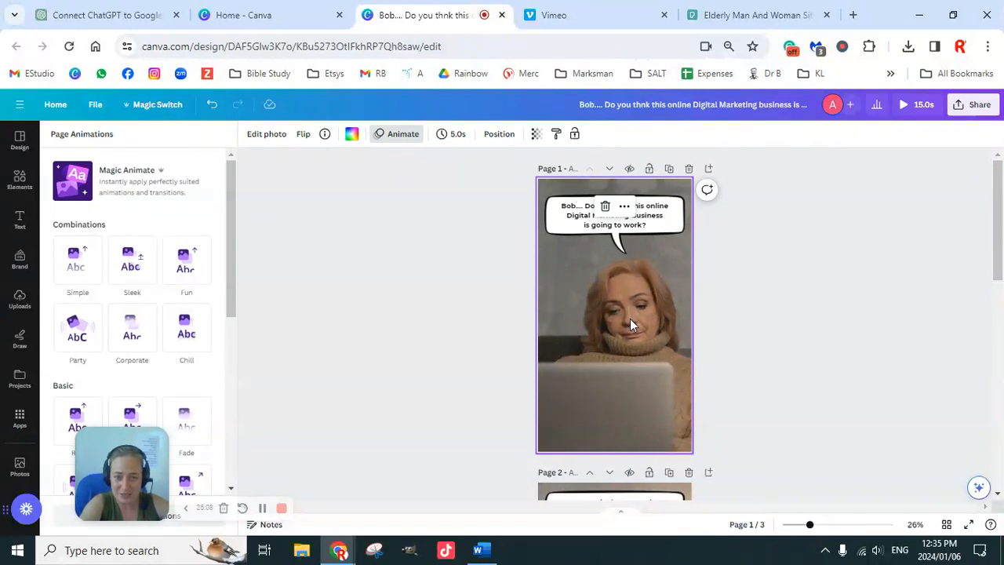
{"action": "left_click", "coordinate": [457, 139]}
{"action": "left_click", "coordinate": [457, 140]}
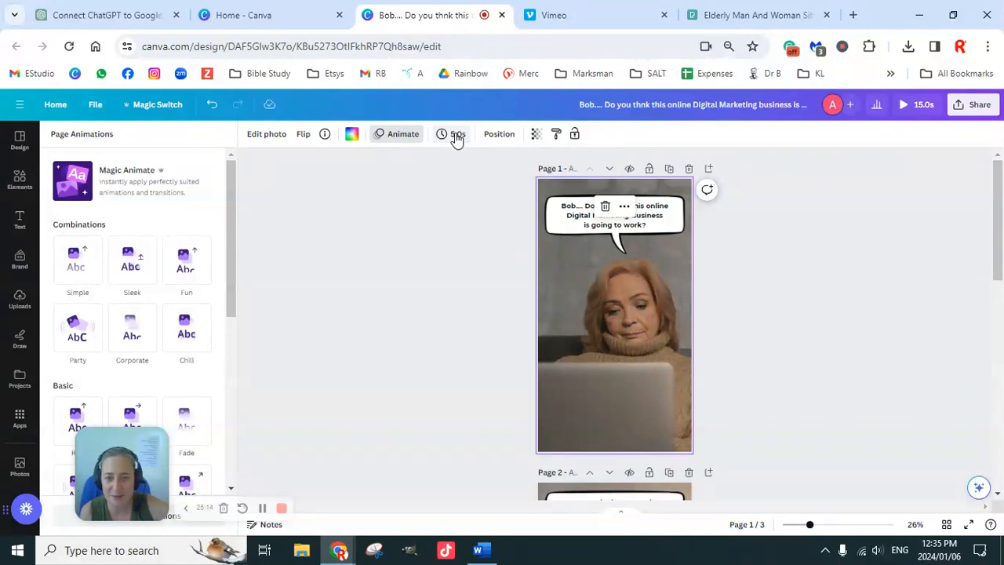
{"action": "left_click", "coordinate": [457, 140]}
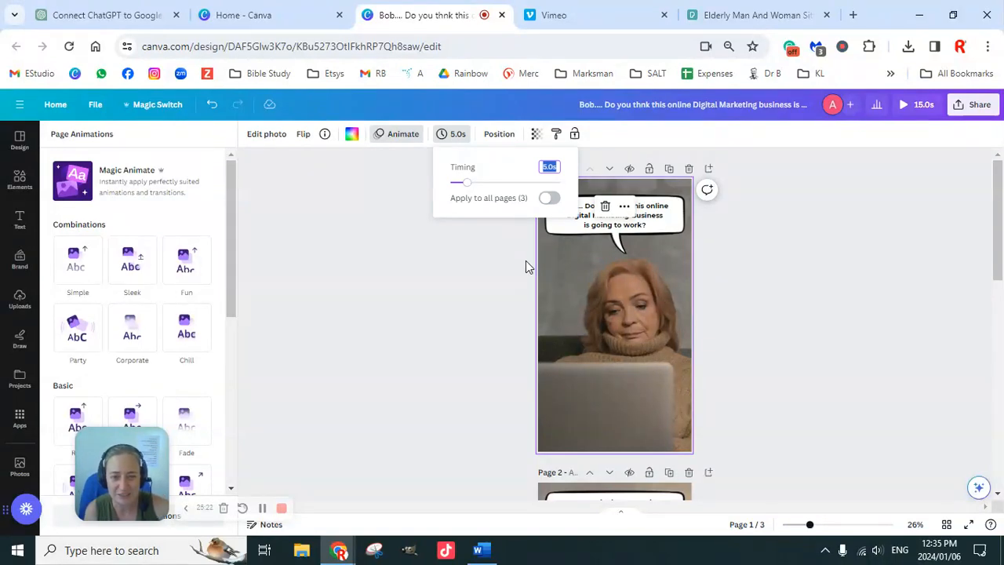
{"action": "type", "text": "10"}
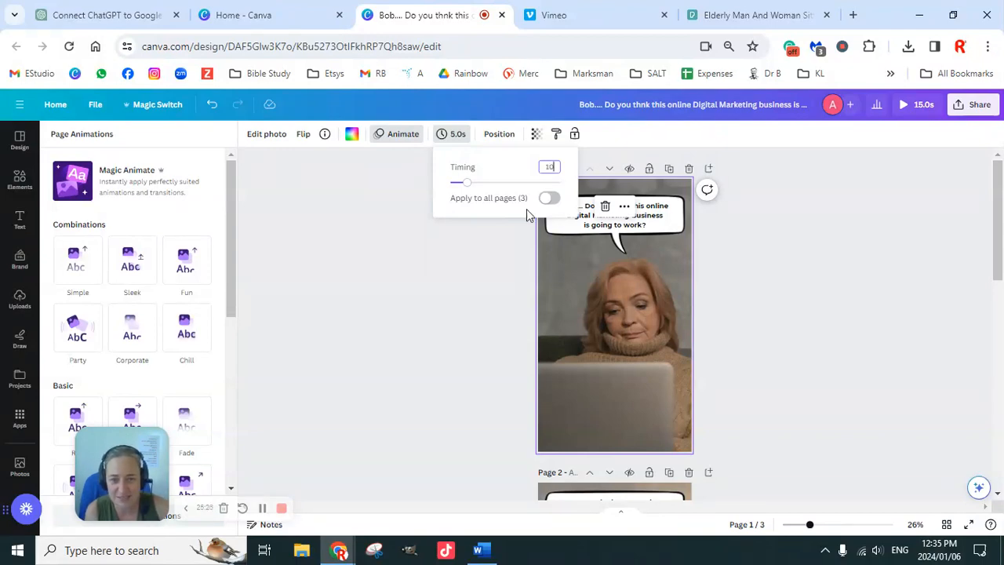
{"action": "left_click", "coordinate": [548, 199]}
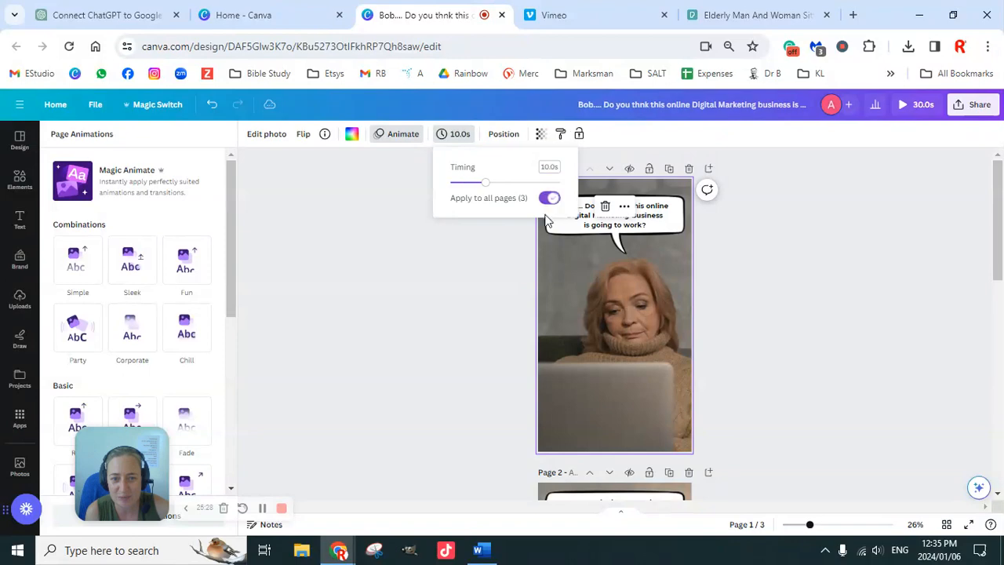
{"action": "left_click", "coordinate": [761, 332]}
Apply the Typewriter text animation to the second page's caption, matching the first page.
{"action": "scroll", "coordinate": [755, 320], "scroll_direction": "down", "scroll_amount": 4}
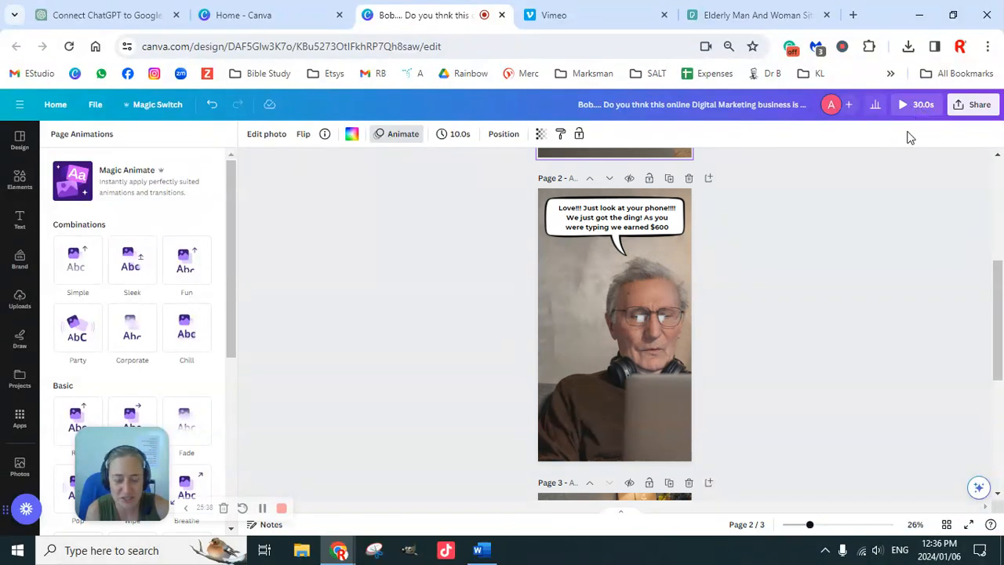
{"action": "scroll", "coordinate": [784, 333], "scroll_direction": "up", "scroll_amount": 4}
{"action": "left_click", "coordinate": [651, 226]}
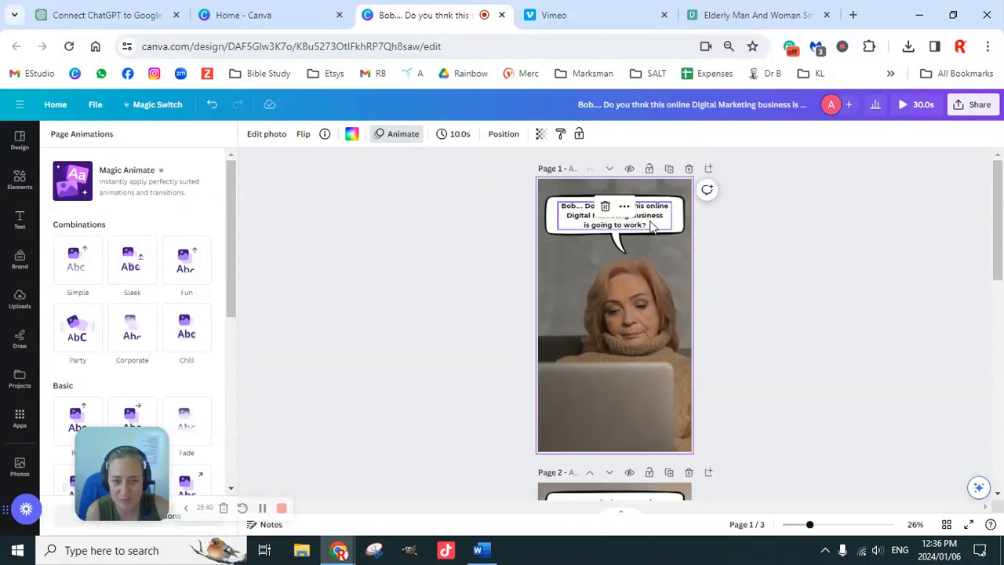
{"action": "left_click", "coordinate": [651, 226]}
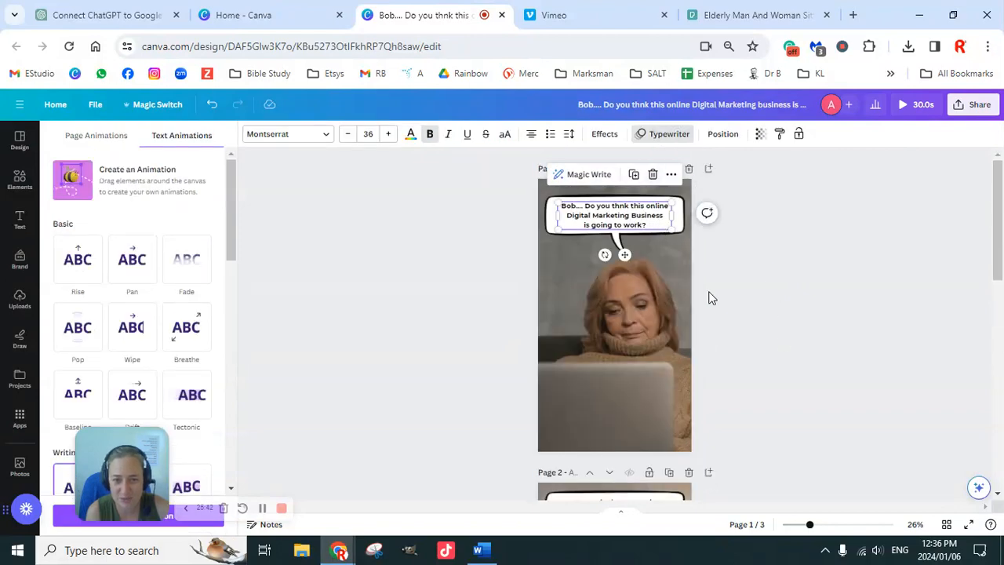
{"action": "scroll", "coordinate": [710, 298], "scroll_direction": "down", "scroll_amount": 5}
{"action": "scroll", "coordinate": [672, 268], "scroll_direction": "up", "scroll_amount": 2}
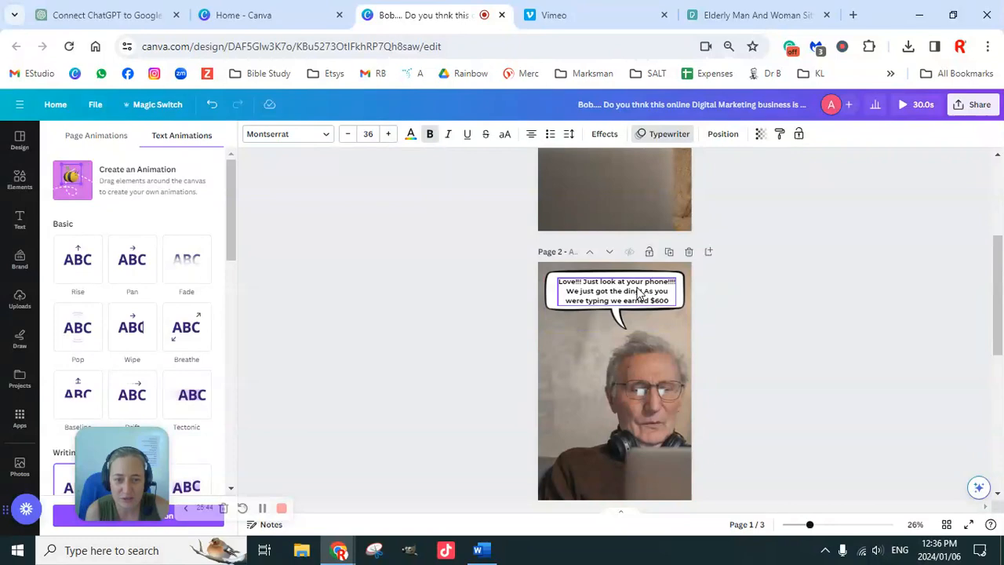
{"action": "left_click", "coordinate": [637, 289]}
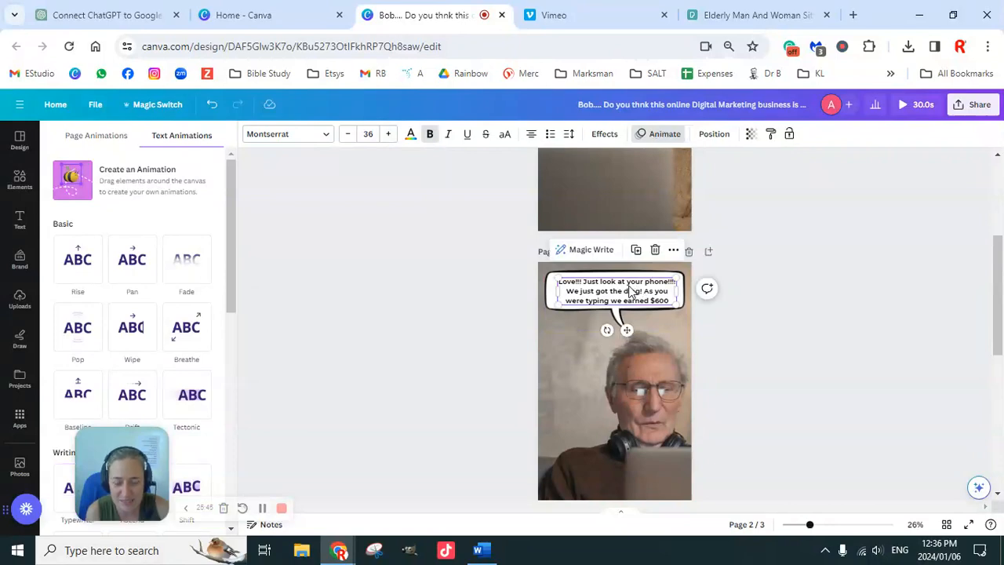
{"action": "scroll", "coordinate": [658, 268], "scroll_direction": "up", "scroll_amount": 3}
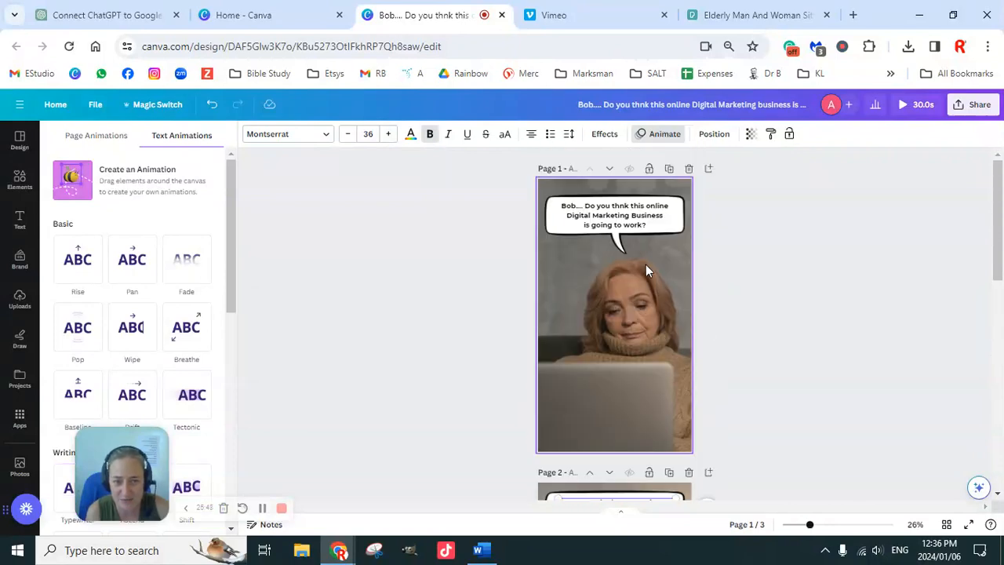
{"action": "left_click", "coordinate": [630, 212]}
{"action": "scroll", "coordinate": [646, 337], "scroll_direction": "down", "scroll_amount": 3}
{"action": "left_click", "coordinate": [623, 216]}
{"action": "left_click", "coordinate": [624, 224]}
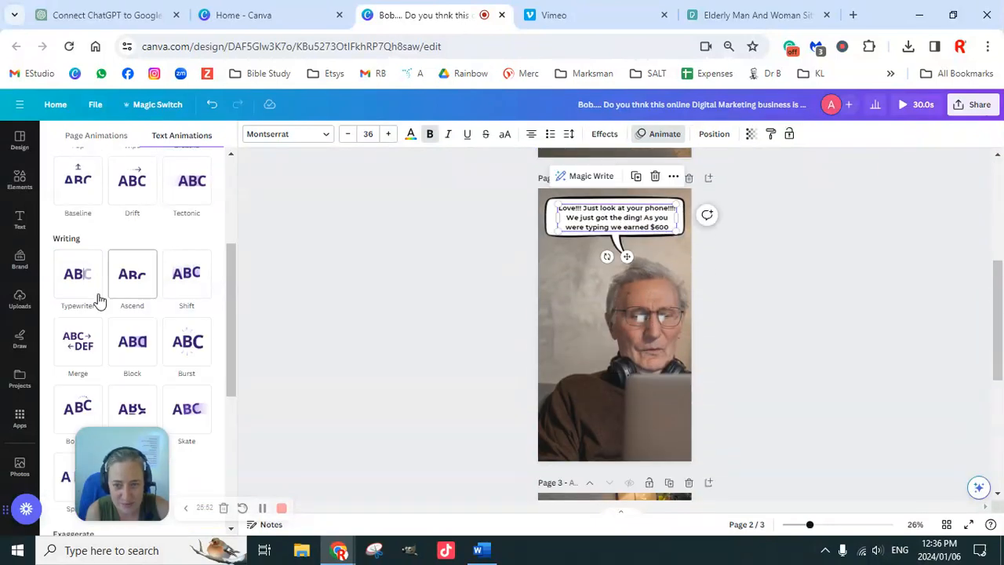
{"action": "scroll", "coordinate": [118, 267], "scroll_direction": "down", "scroll_amount": 2}
{"action": "left_click", "coordinate": [84, 216]}
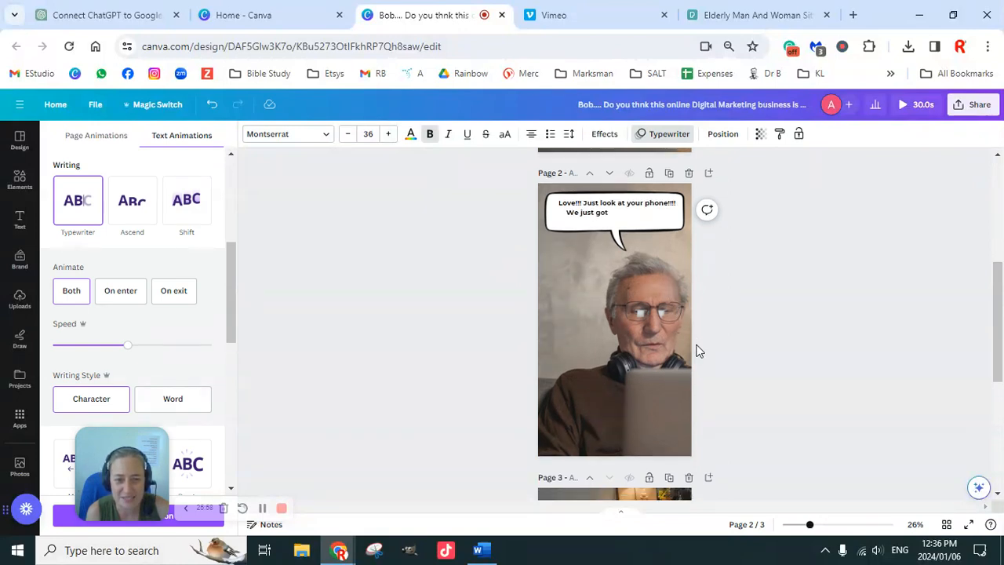
Apply the Burst text animation to the caption on the third page.
{"action": "scroll", "coordinate": [697, 349], "scroll_direction": "down", "scroll_amount": 2}
{"action": "scroll", "coordinate": [696, 349], "scroll_direction": "down", "scroll_amount": 2}
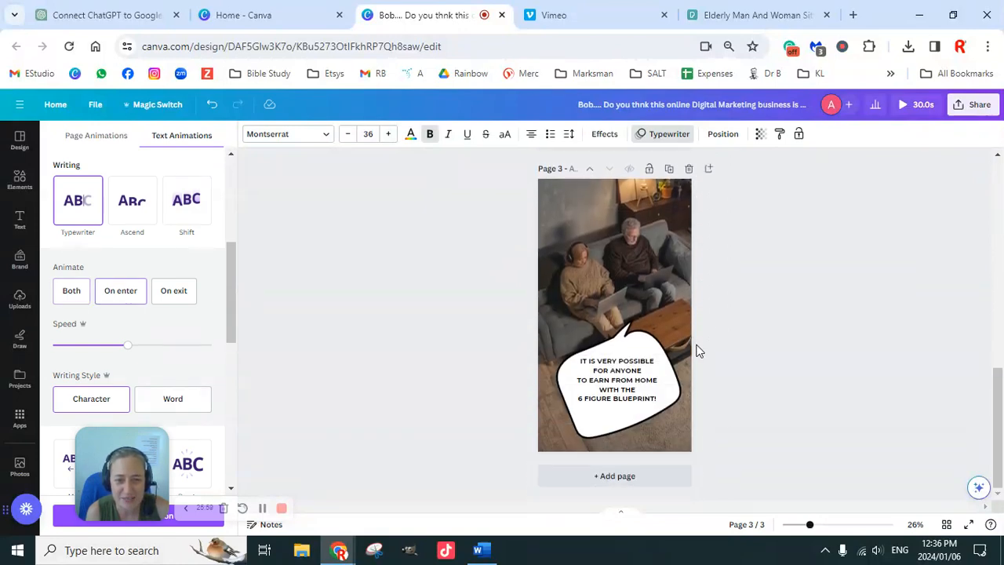
{"action": "left_click", "coordinate": [623, 388]}
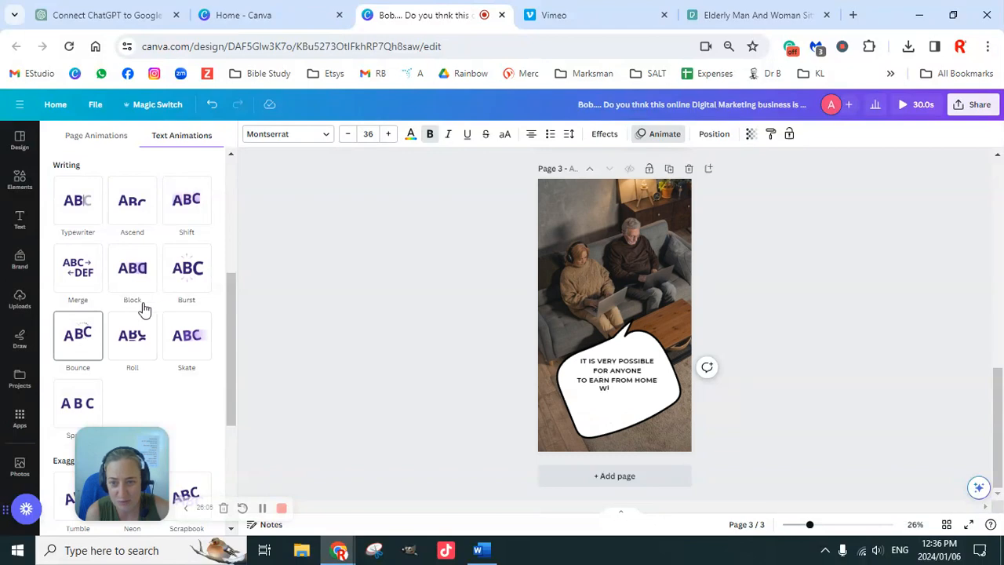
{"action": "left_click", "coordinate": [194, 272]}
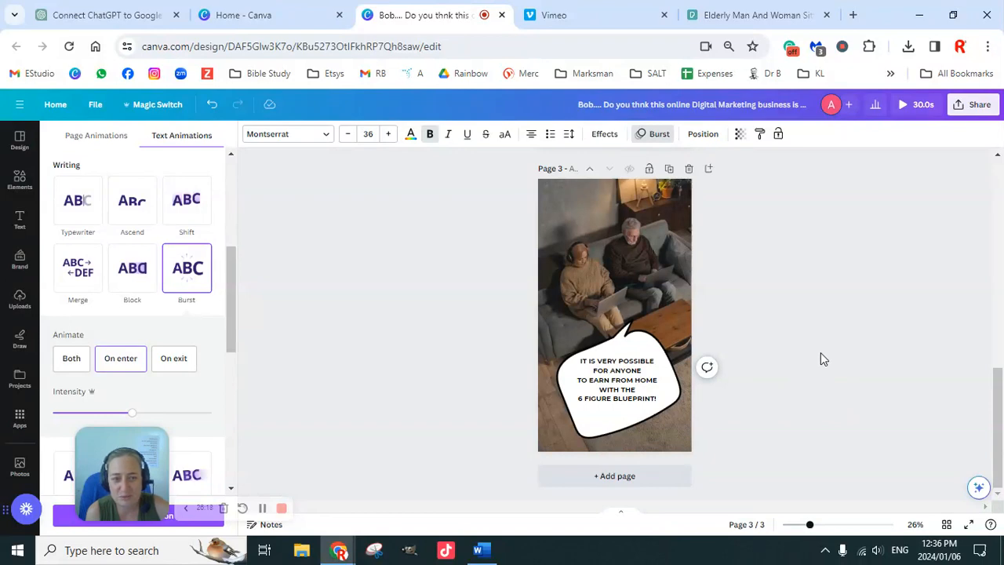
Play the full preview of the three-page design from the first page, and close the preview.
{"action": "scroll", "coordinate": [820, 352], "scroll_direction": "up", "scroll_amount": 8}
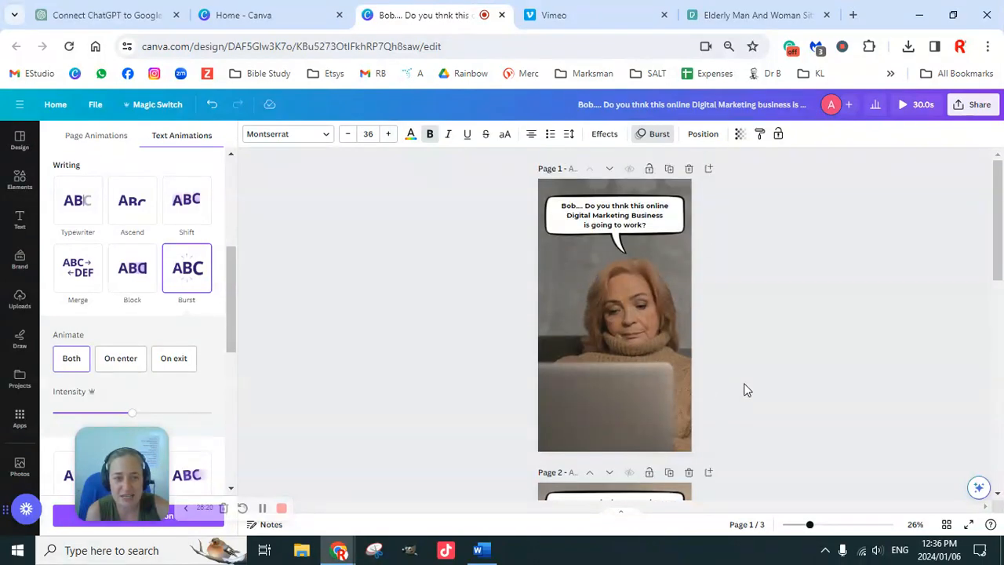
{"action": "left_click", "coordinate": [902, 106]}
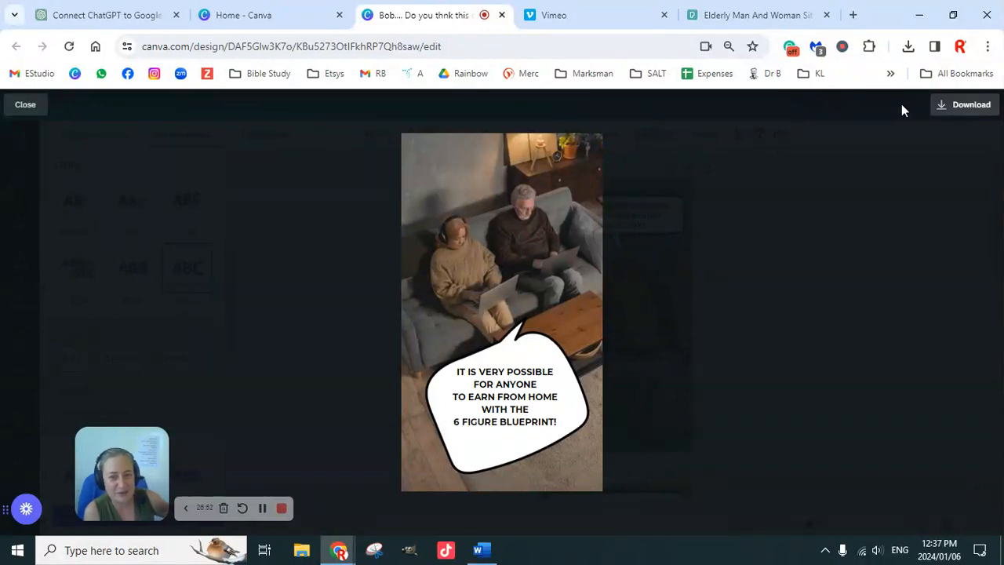
{"action": "left_click", "coordinate": [26, 105]}
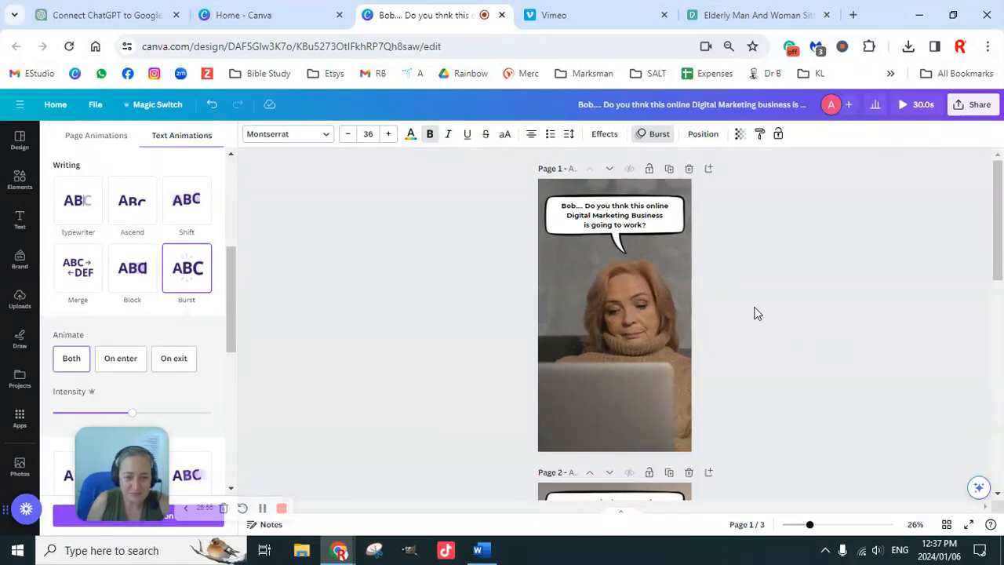
{"action": "scroll", "coordinate": [594, 263], "scroll_direction": "down", "scroll_amount": 2}
{"action": "scroll", "coordinate": [705, 314], "scroll_direction": "up", "scroll_amount": 2}
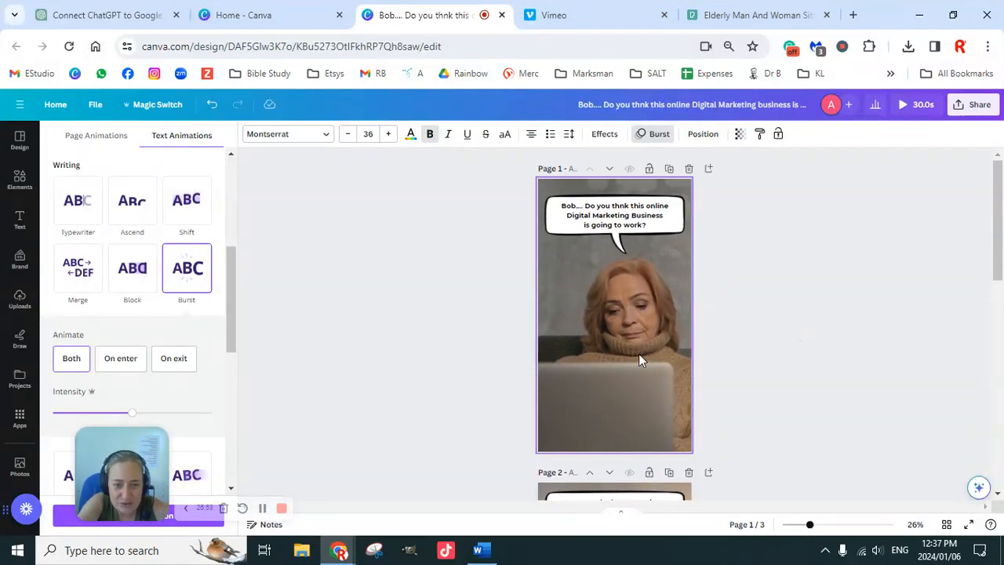
{"action": "left_click", "coordinate": [647, 327]}
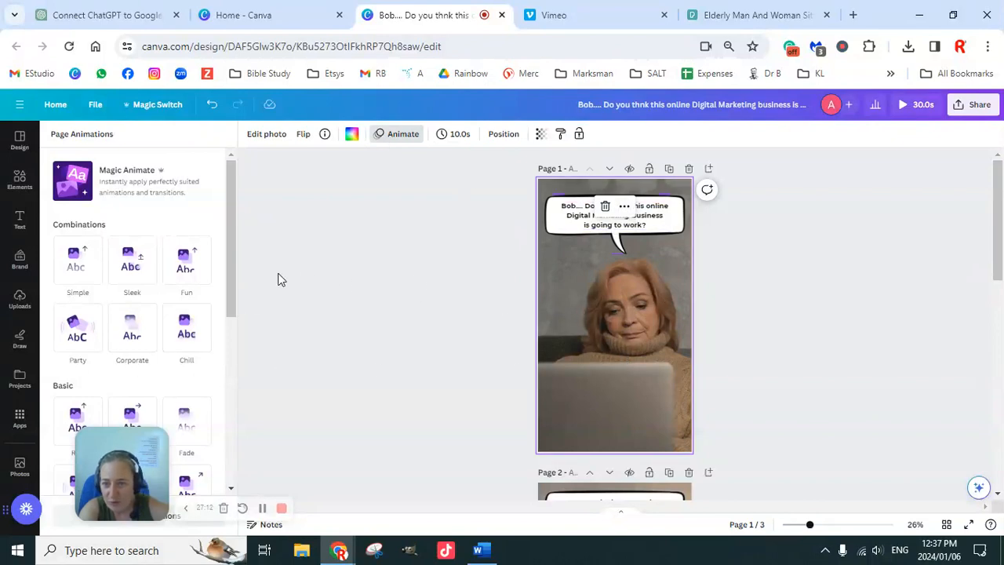
{"action": "scroll", "coordinate": [133, 289], "scroll_direction": "down", "scroll_amount": 2}
{"action": "scroll", "coordinate": [136, 291], "scroll_direction": "down", "scroll_amount": 6}
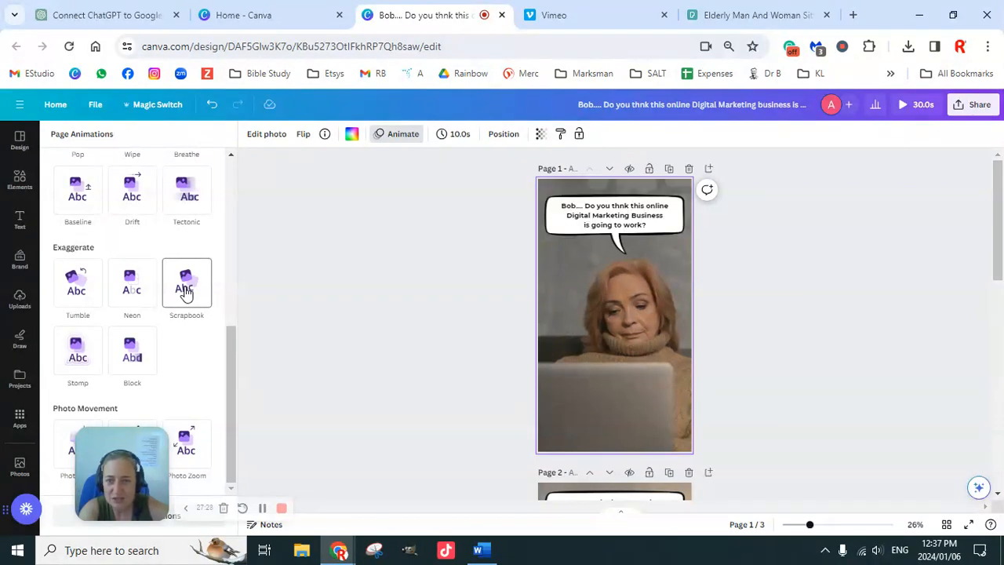
{"action": "left_click", "coordinate": [740, 240]}
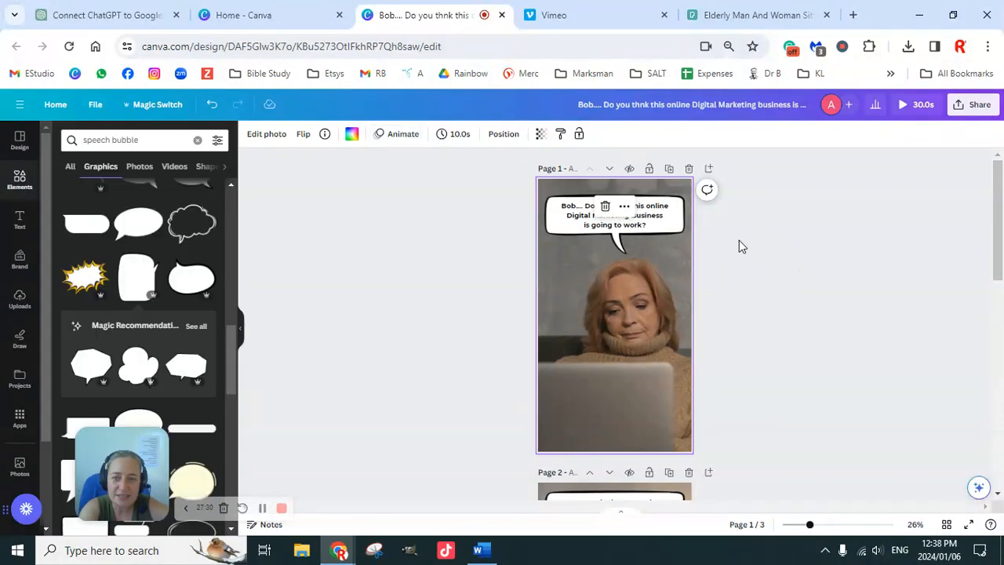
Apply the Breathe element animation to the speech bubble on the first page.
{"action": "left_click", "coordinate": [584, 225]}
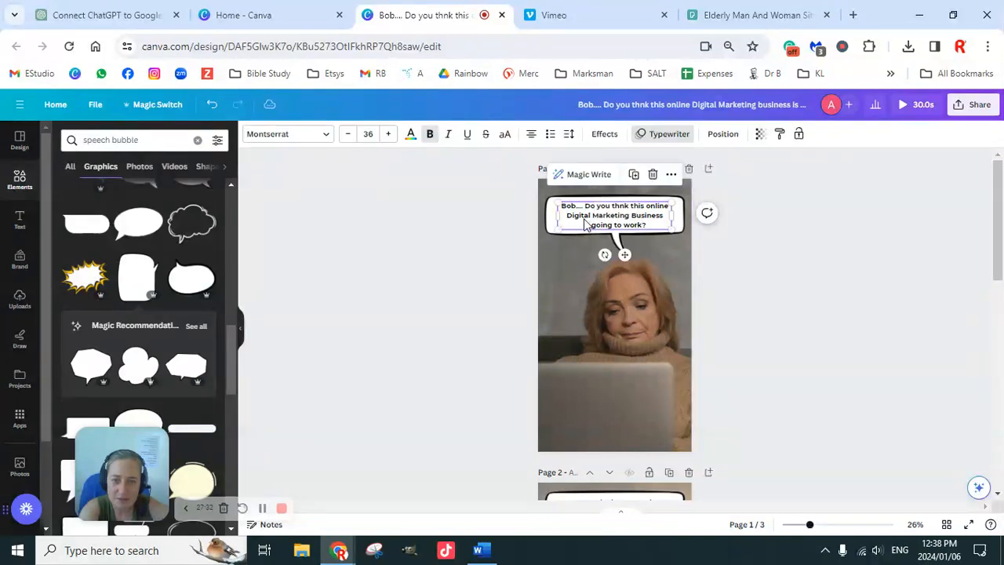
{"action": "left_click", "coordinate": [585, 225]}
{"action": "type", "text": "is"}
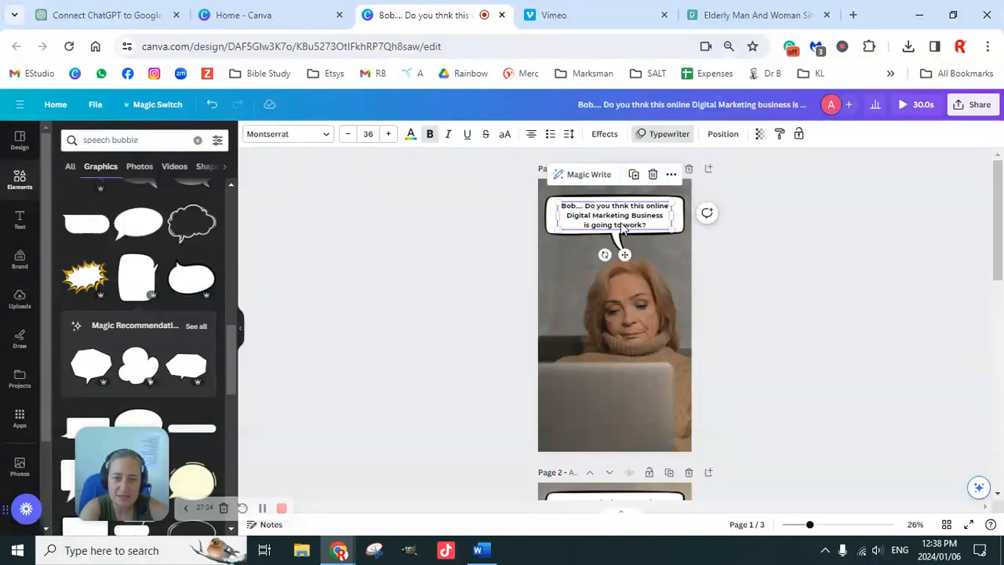
{"action": "left_click", "coordinate": [549, 213]}
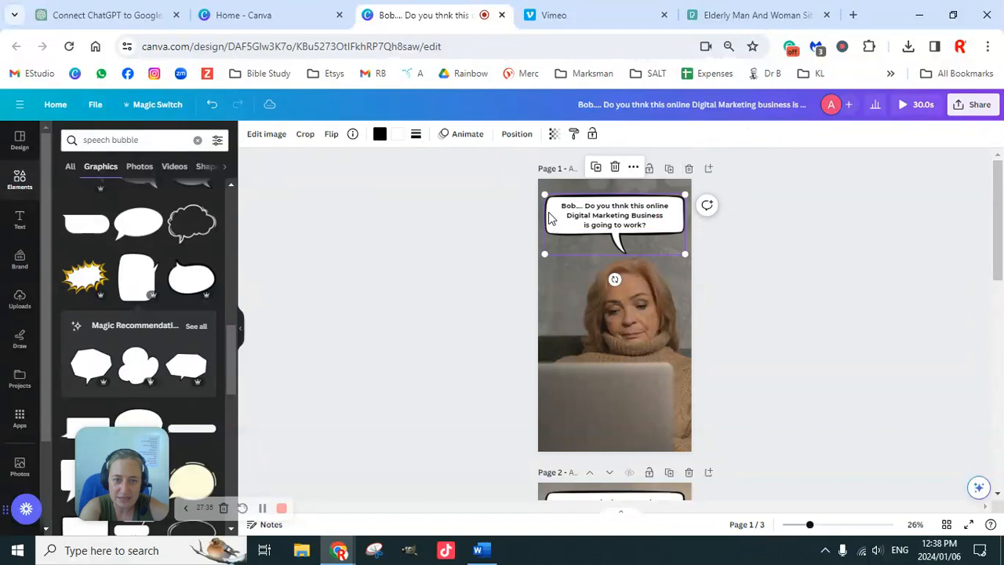
{"action": "left_click", "coordinate": [470, 135]}
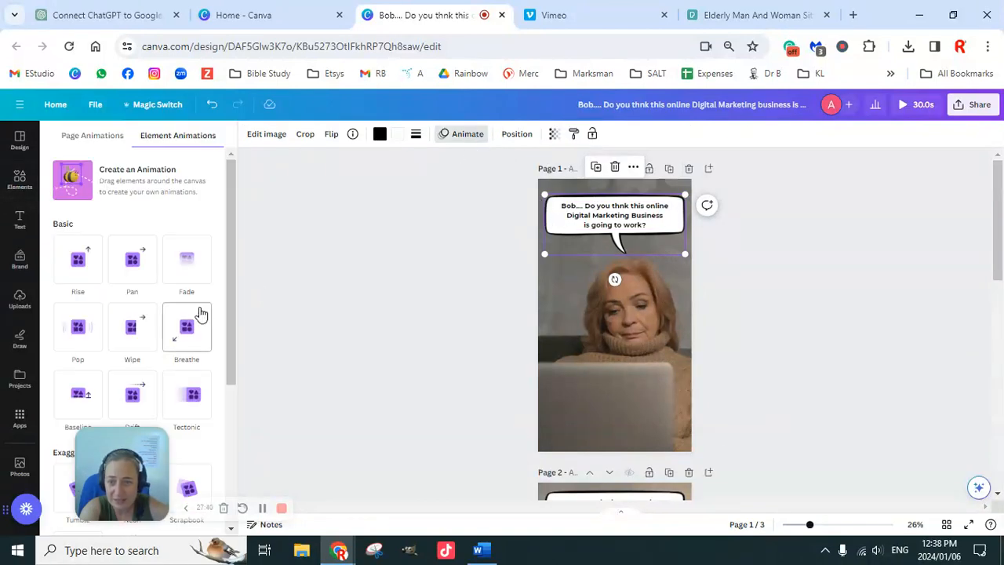
{"action": "scroll", "coordinate": [197, 318], "scroll_direction": "down", "scroll_amount": 3}
{"action": "scroll", "coordinate": [196, 322], "scroll_direction": "up", "scroll_amount": 2}
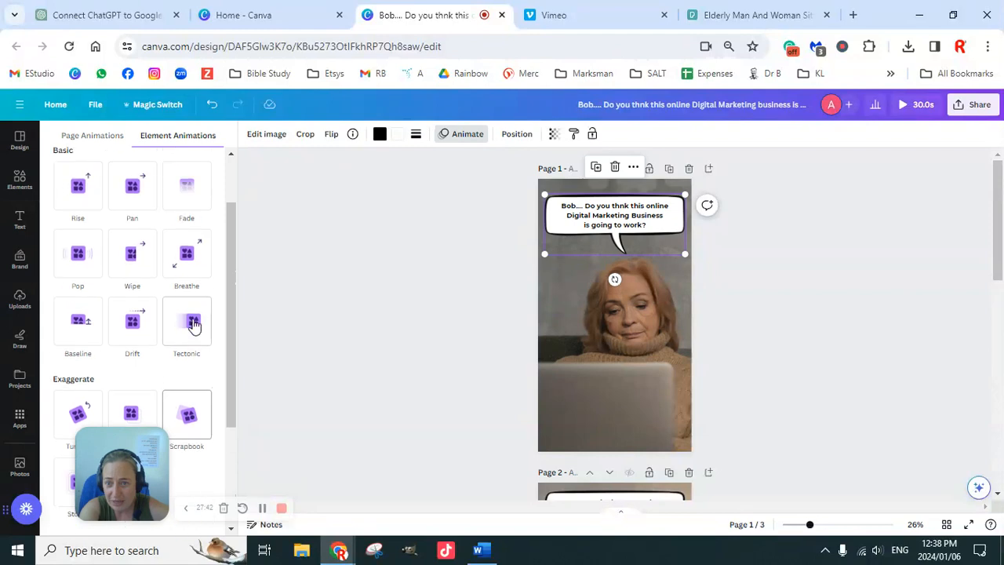
{"action": "left_click", "coordinate": [188, 265]}
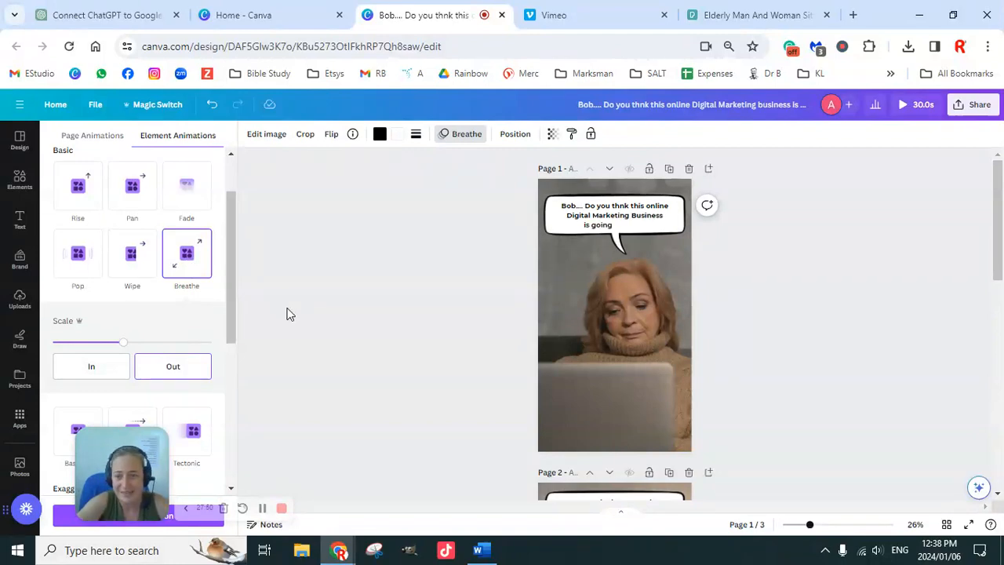
Apply the Breathe element animation to the second page's speech bubble as well.
{"action": "scroll", "coordinate": [657, 392], "scroll_direction": "down", "scroll_amount": 4}
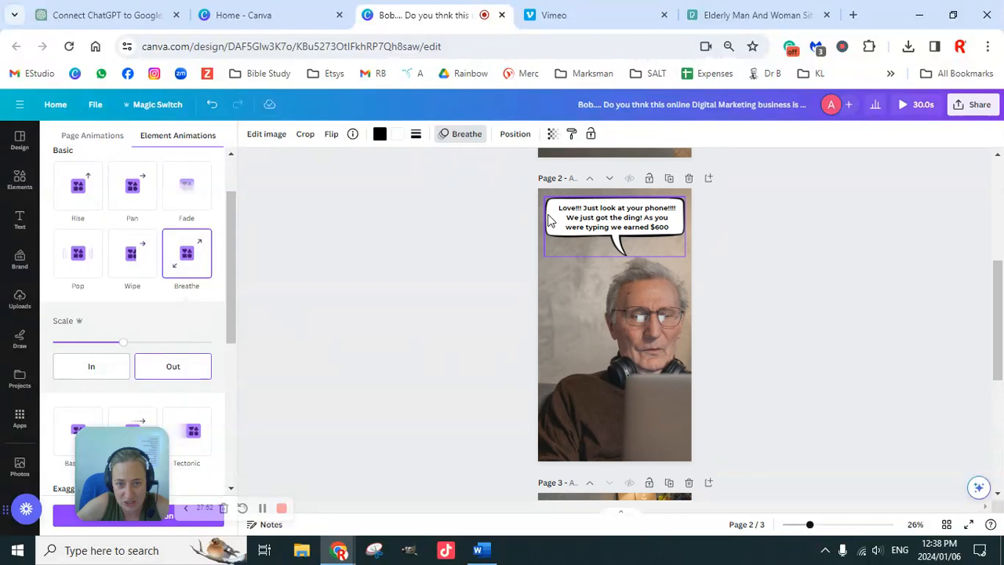
{"action": "left_click", "coordinate": [549, 221]}
{"action": "left_click", "coordinate": [188, 257]}
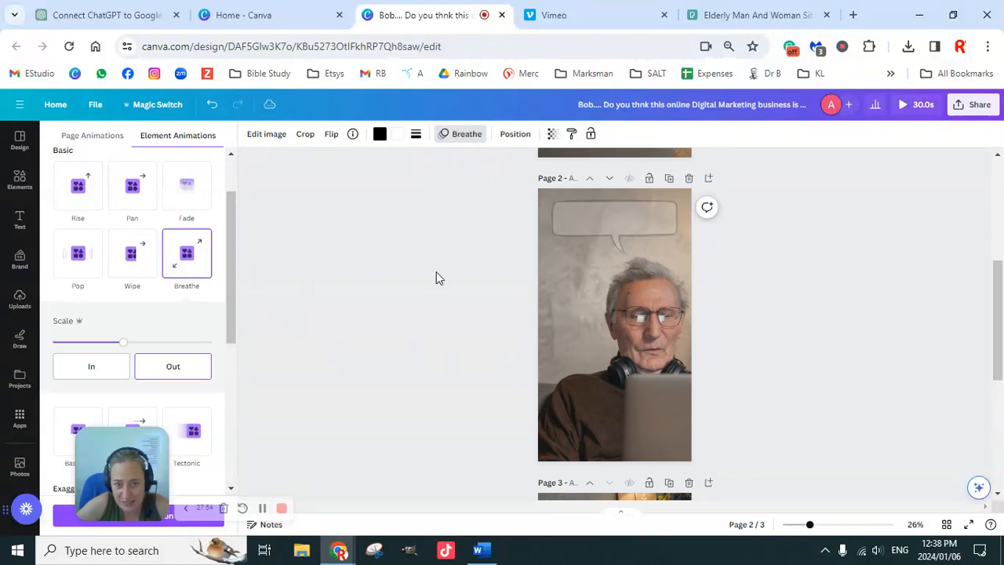
Apply the Stomp element animation to the speech bubble on the third page.
{"action": "scroll", "coordinate": [732, 363], "scroll_direction": "down", "scroll_amount": 4}
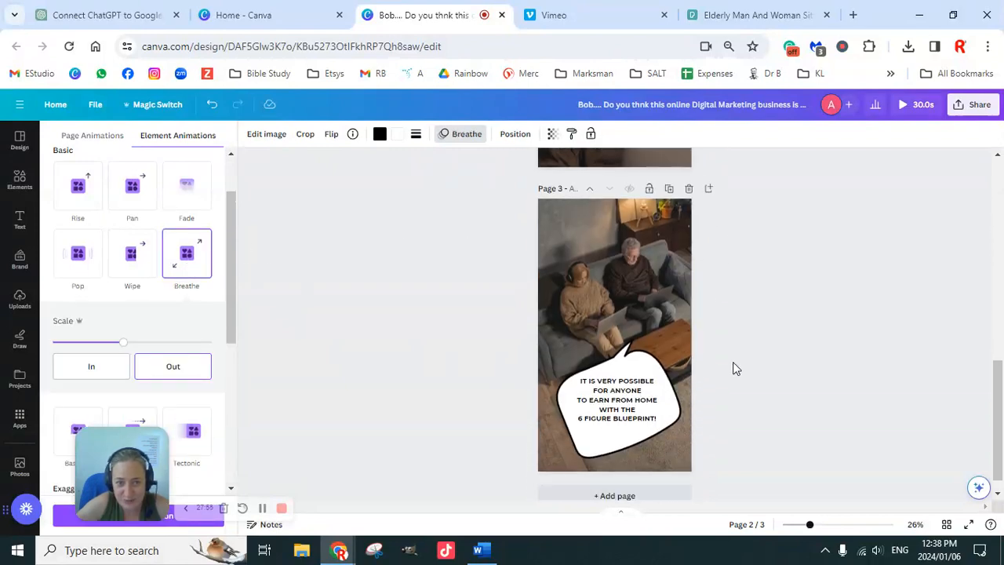
{"action": "left_click", "coordinate": [647, 404]}
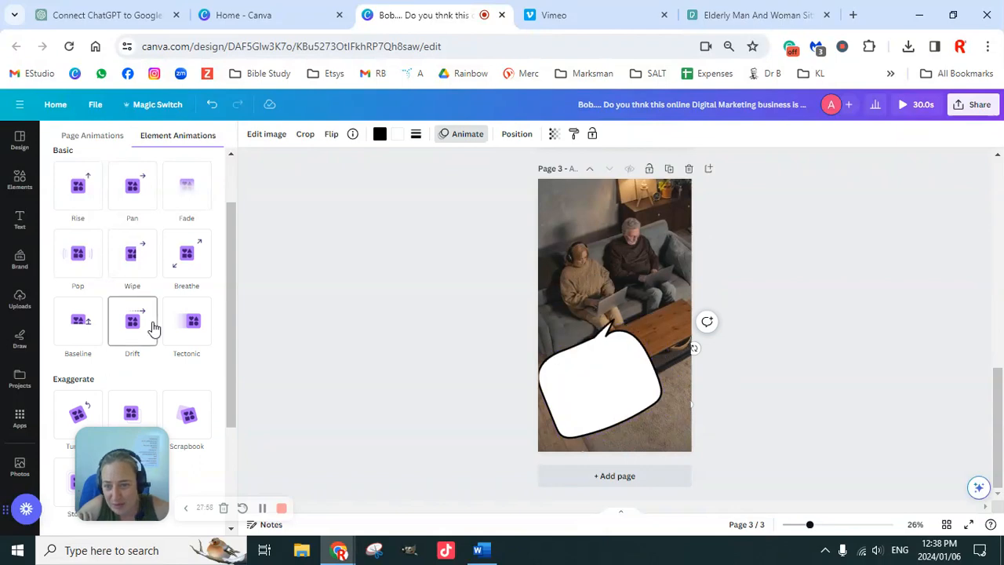
{"action": "scroll", "coordinate": [153, 328], "scroll_direction": "down", "scroll_amount": 2}
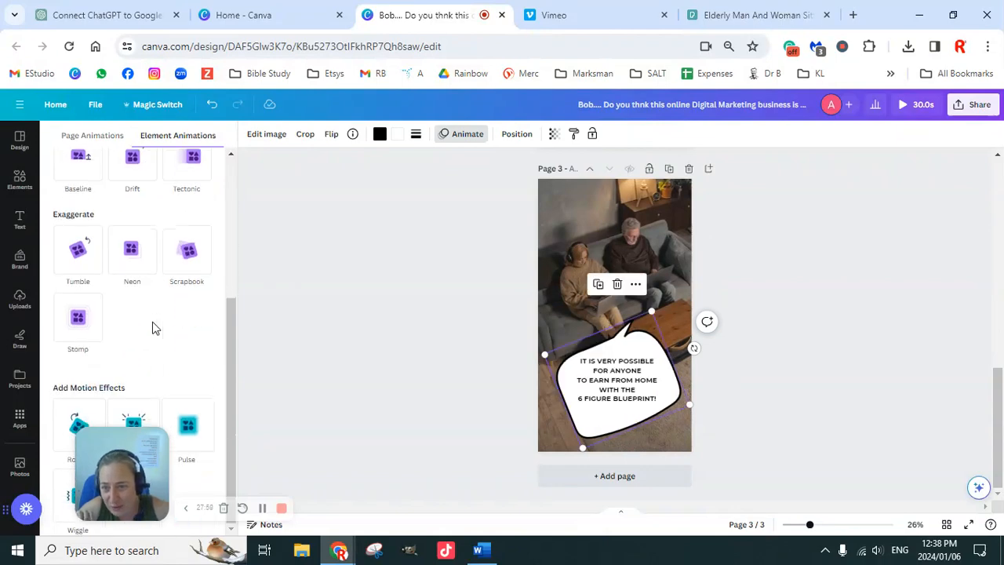
{"action": "left_click", "coordinate": [78, 333]}
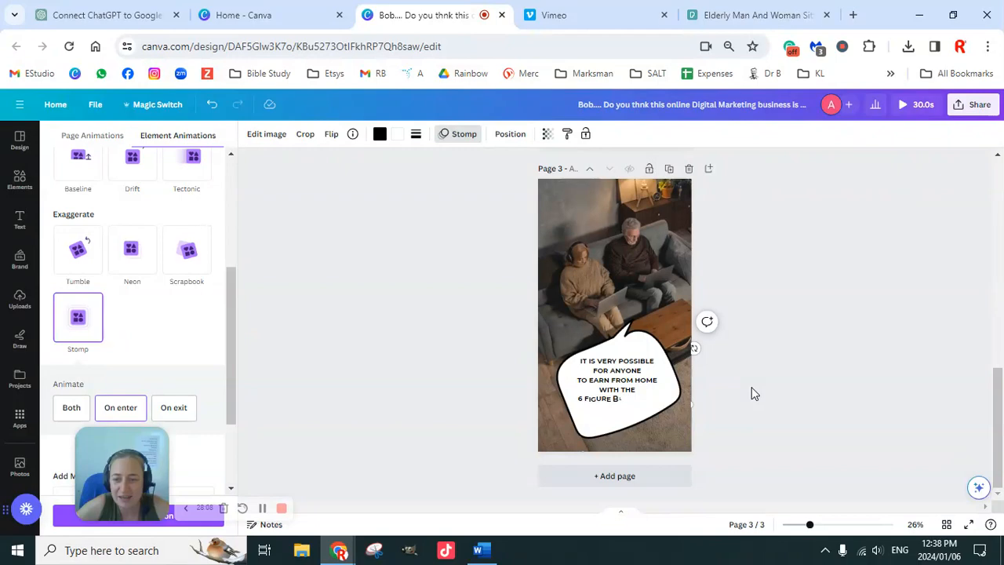
Review all three pages of the design, checking the photos, speech bubbles and captions from first to last.
{"action": "scroll", "coordinate": [759, 388], "scroll_direction": "up", "scroll_amount": 5}
{"action": "scroll", "coordinate": [758, 388], "scroll_direction": "up", "scroll_amount": 5}
{"action": "left_click", "coordinate": [665, 310]}
{"action": "left_click", "coordinate": [646, 321]}
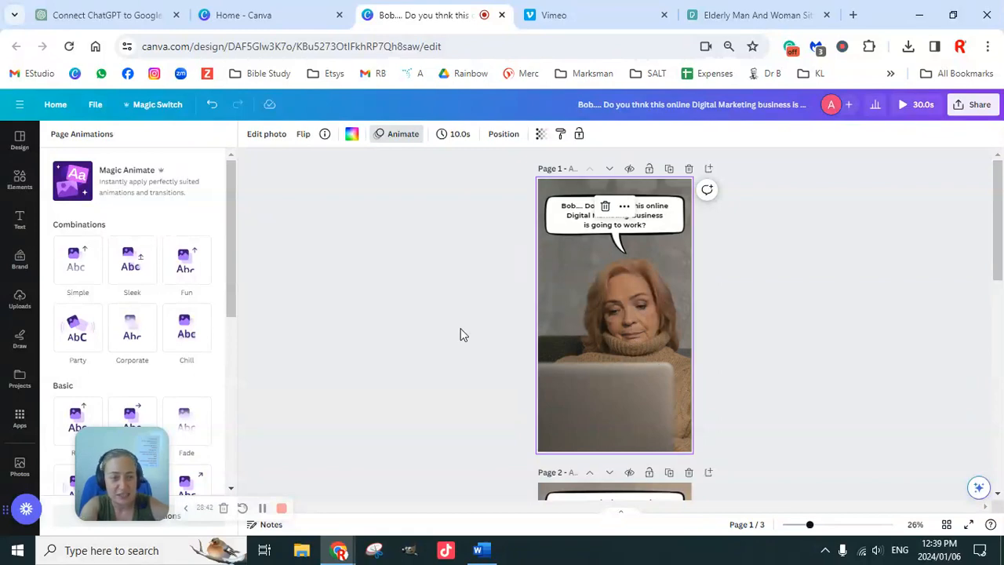
{"action": "scroll", "coordinate": [349, 358], "scroll_direction": "down", "scroll_amount": 8}
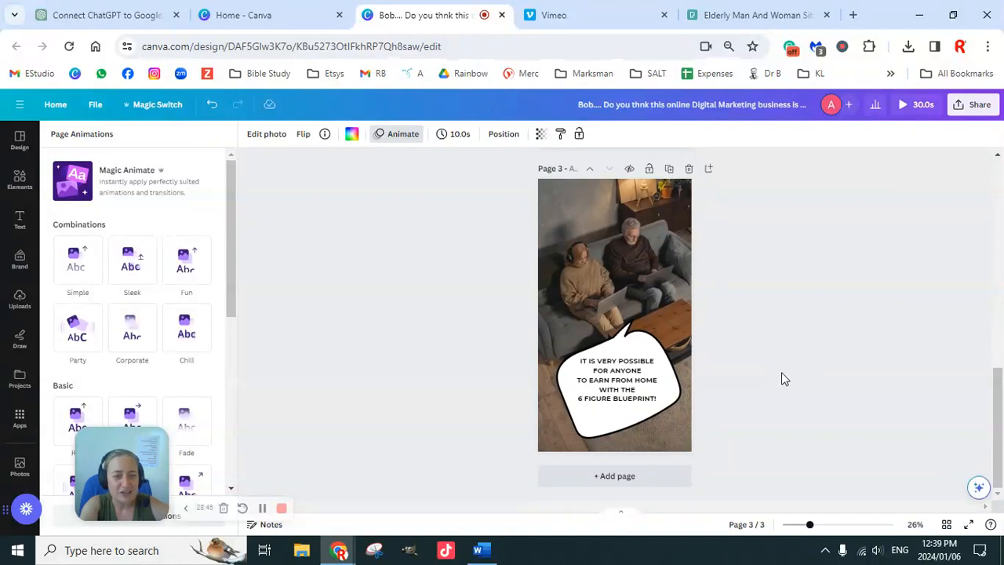
{"action": "scroll", "coordinate": [780, 388], "scroll_direction": "up", "scroll_amount": 8}
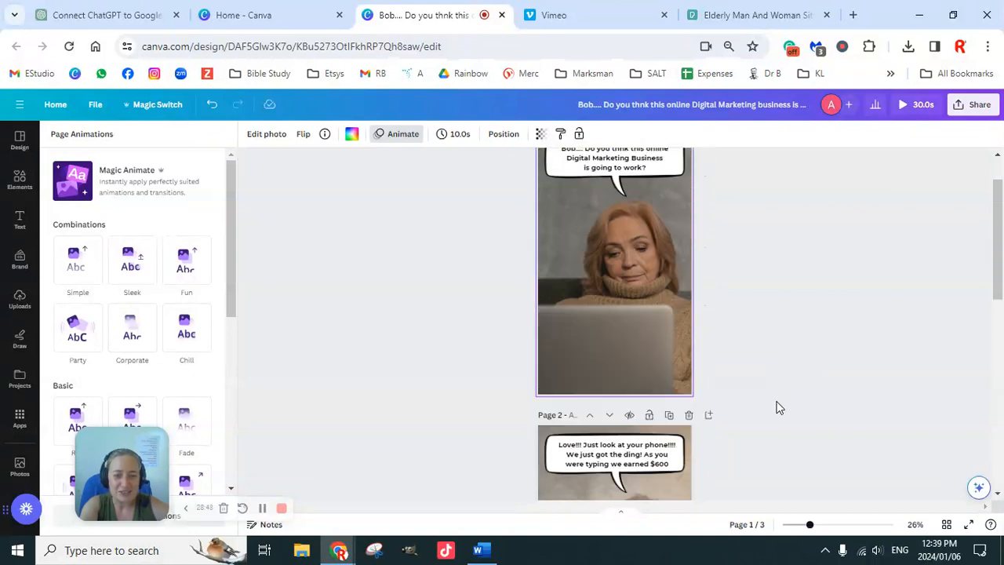
{"action": "scroll", "coordinate": [777, 406], "scroll_direction": "down", "scroll_amount": 5}
{"action": "scroll", "coordinate": [780, 407], "scroll_direction": "down", "scroll_amount": 3}
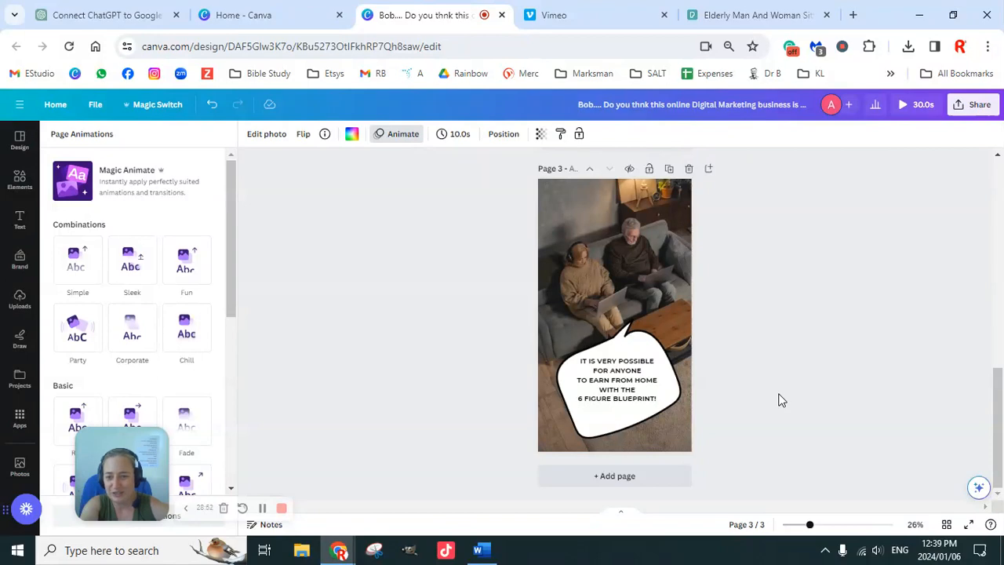
{"action": "scroll", "coordinate": [802, 394], "scroll_direction": "up", "scroll_amount": 8}
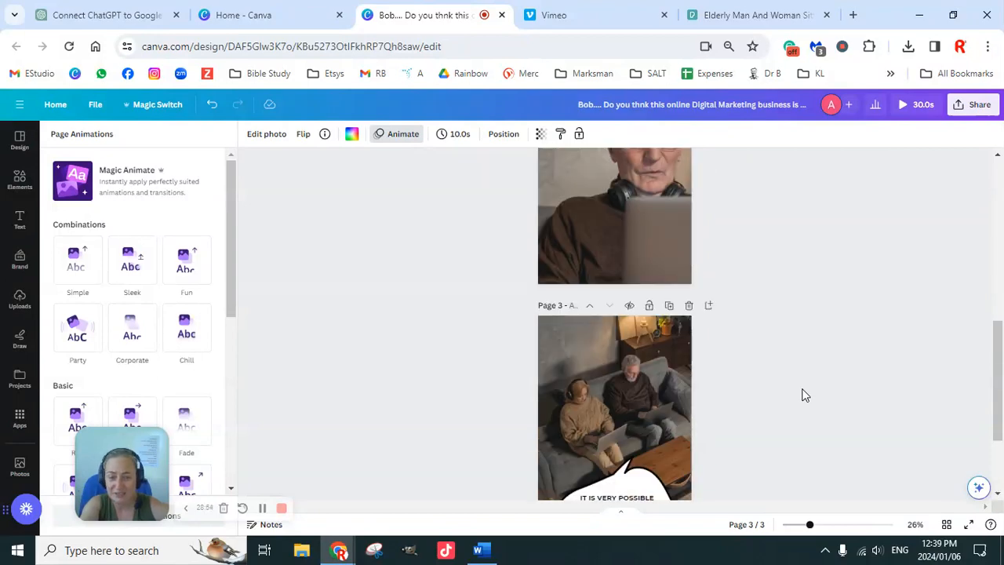
{"action": "scroll", "coordinate": [802, 394], "scroll_direction": "down", "scroll_amount": 8}
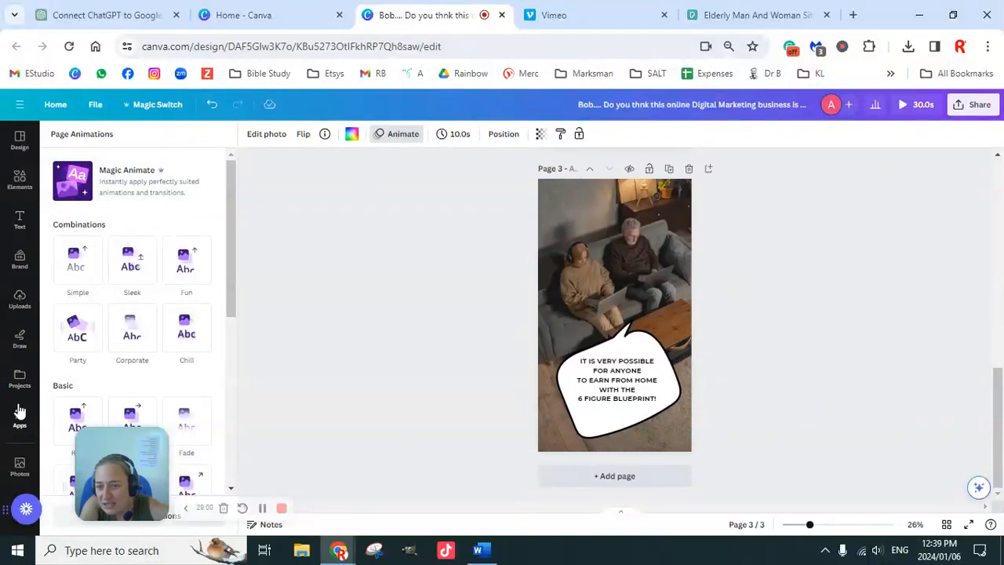
Search the elements library for "border" and show all matching graphics, with the first page in view.
{"action": "left_click", "coordinate": [20, 182]}
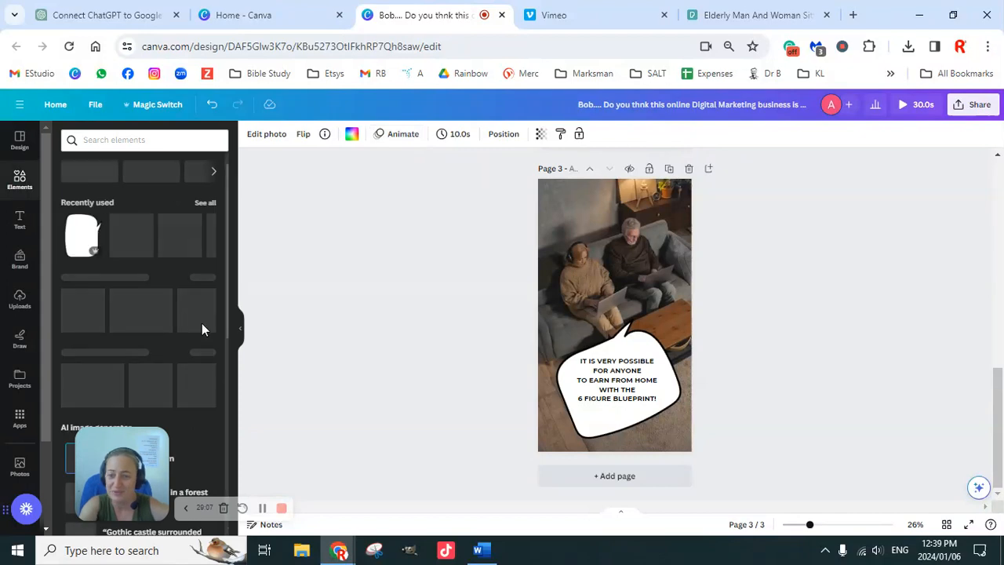
{"action": "left_click", "coordinate": [160, 139]}
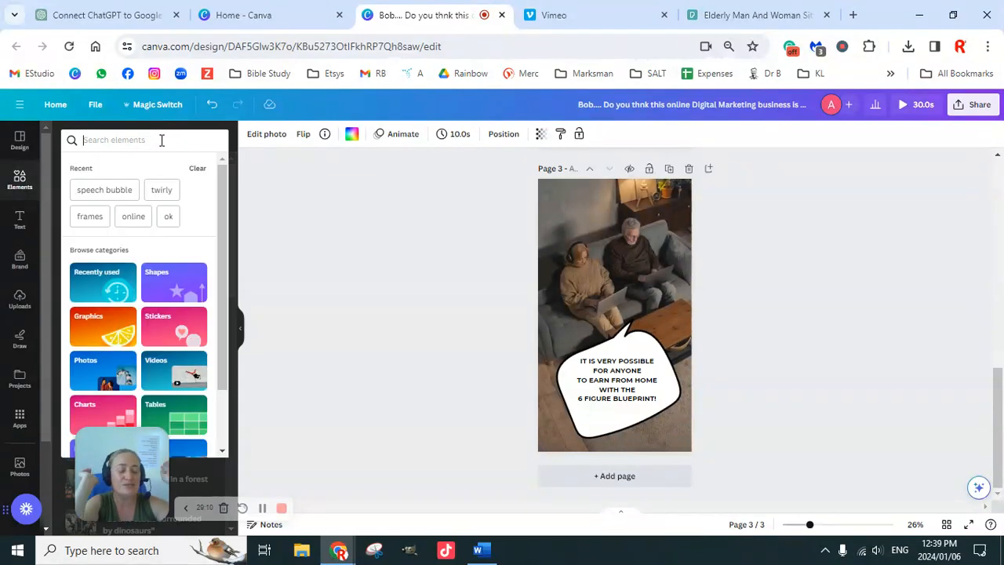
{"action": "type", "text": "bord"}
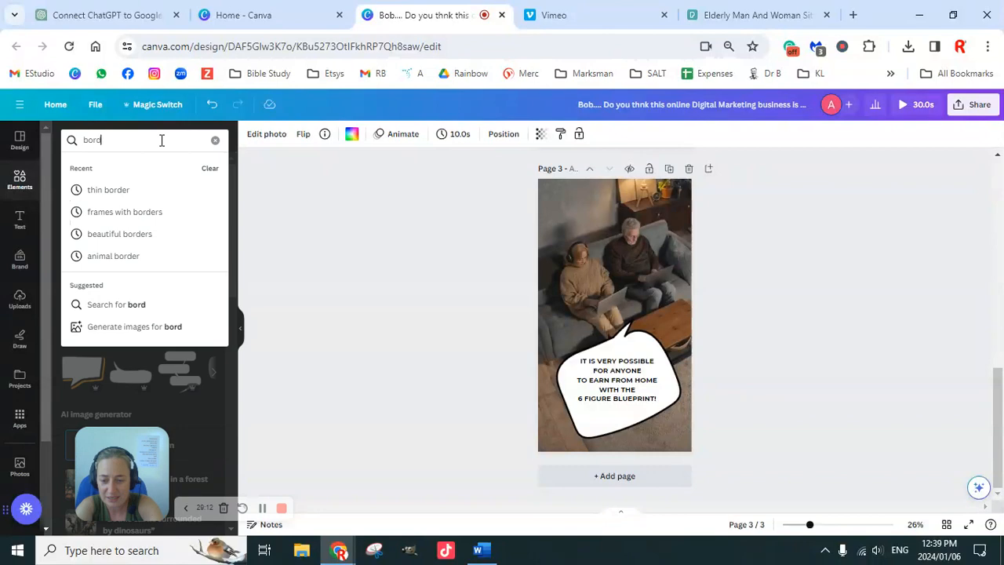
{"action": "type", "text": "er"}
{"action": "key", "text": "Return"}
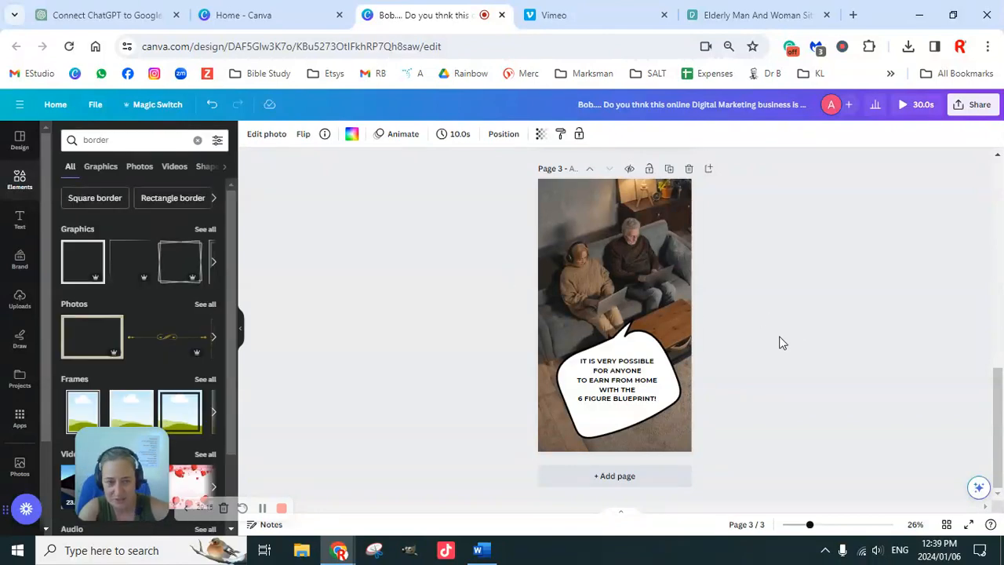
{"action": "scroll", "coordinate": [771, 364], "scroll_direction": "up", "scroll_amount": 8}
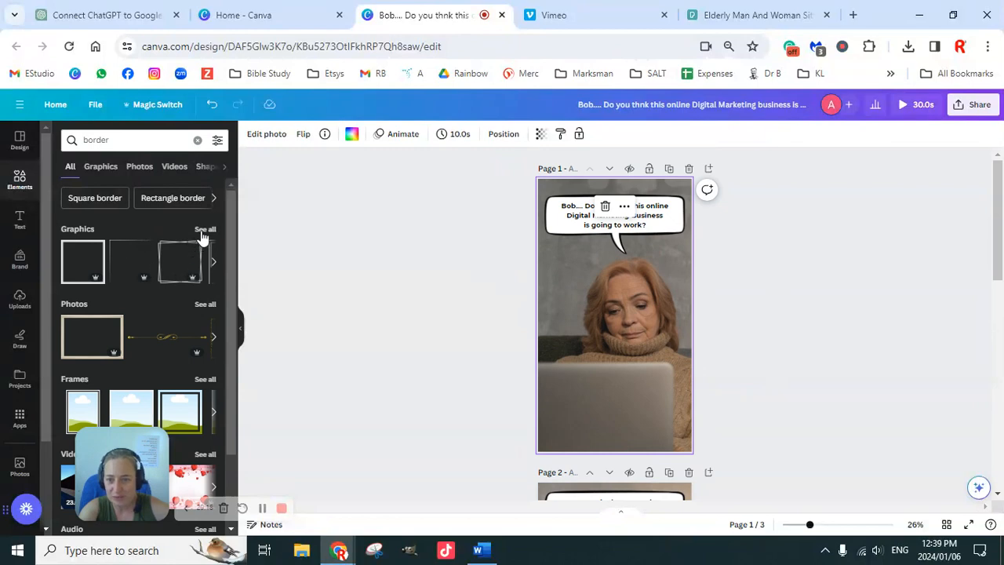
{"action": "left_click", "coordinate": [203, 231]}
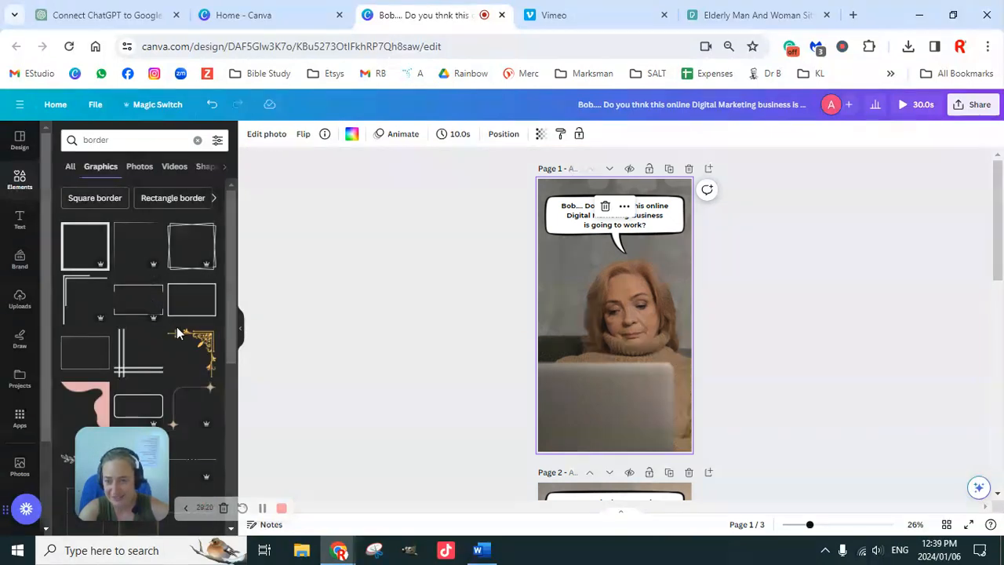
Try a thin black rectangular border graphic on the first page, aligned to its left edge and enlarged to nearly the page width.
{"action": "scroll", "coordinate": [182, 343], "scroll_direction": "down", "scroll_amount": 5}
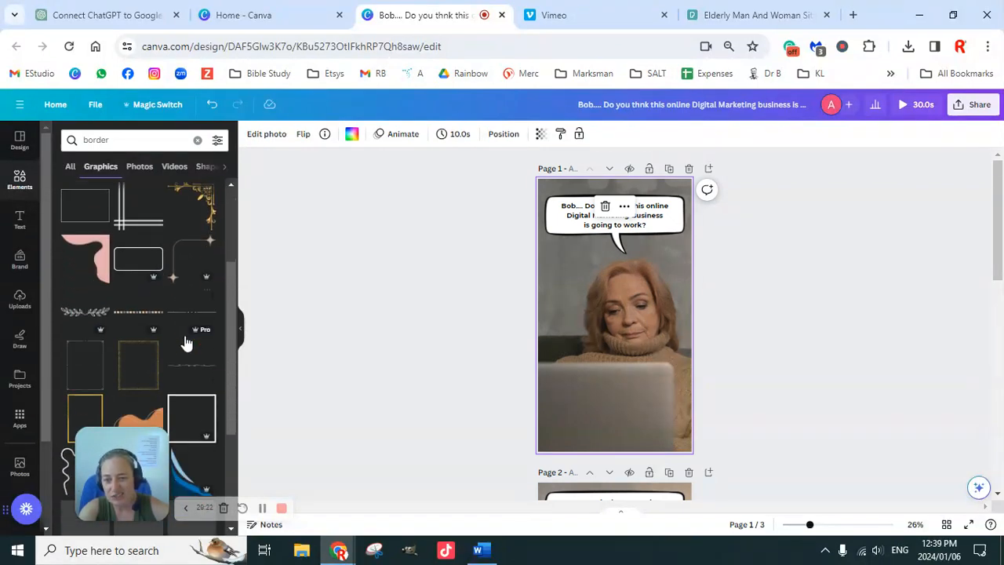
{"action": "left_click", "coordinate": [185, 342]}
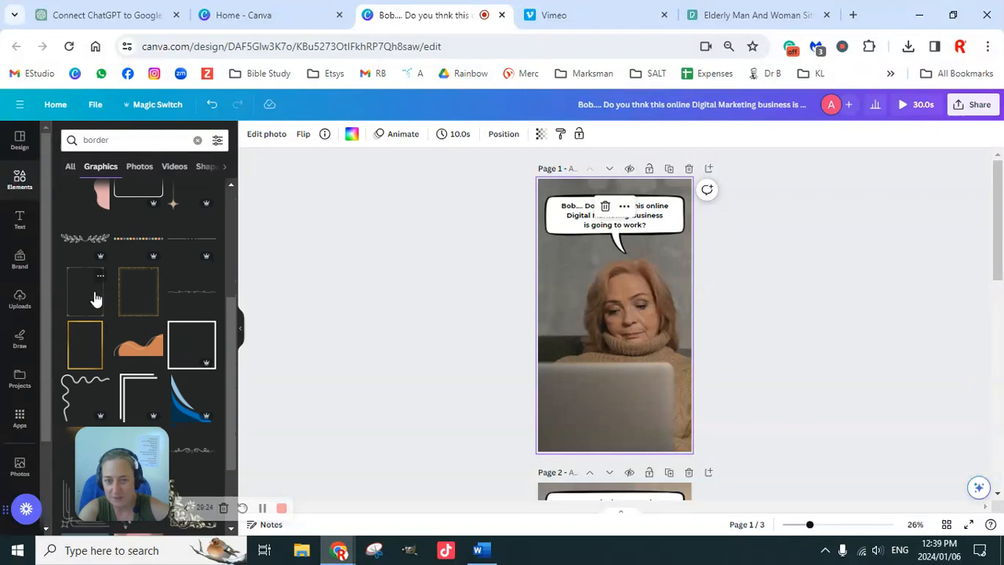
{"action": "left_click_drag", "start_coordinate": [584, 275], "coordinate": [561, 198]}
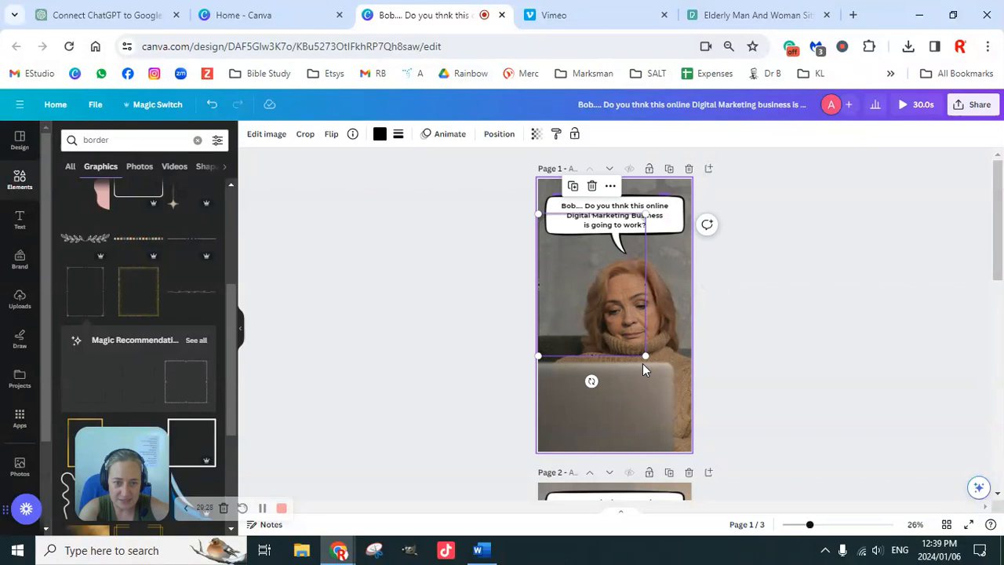
{"action": "left_click_drag", "start_coordinate": [644, 356], "coordinate": [665, 428]}
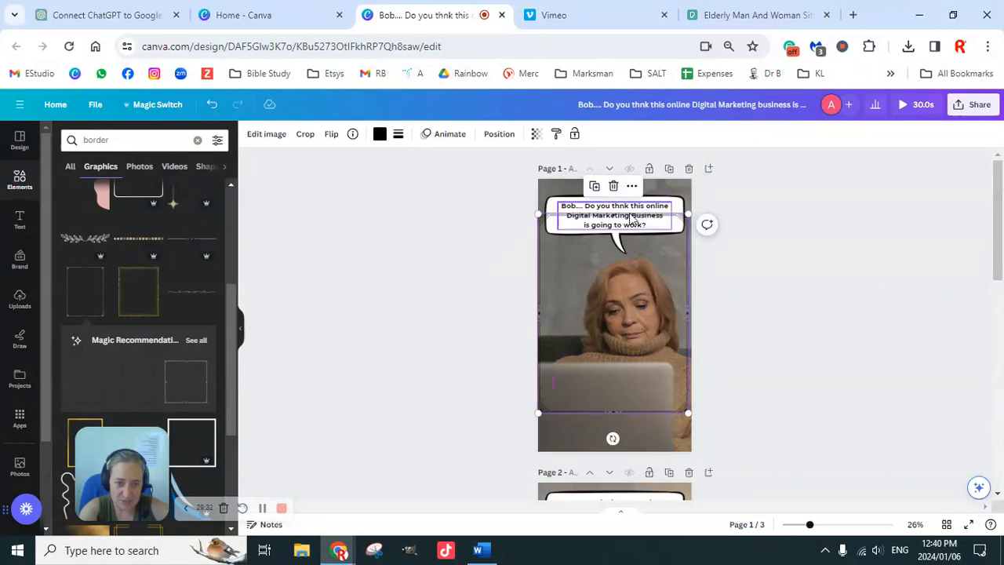
{"action": "left_click", "coordinate": [739, 302]}
{"action": "left_click", "coordinate": [648, 303]}
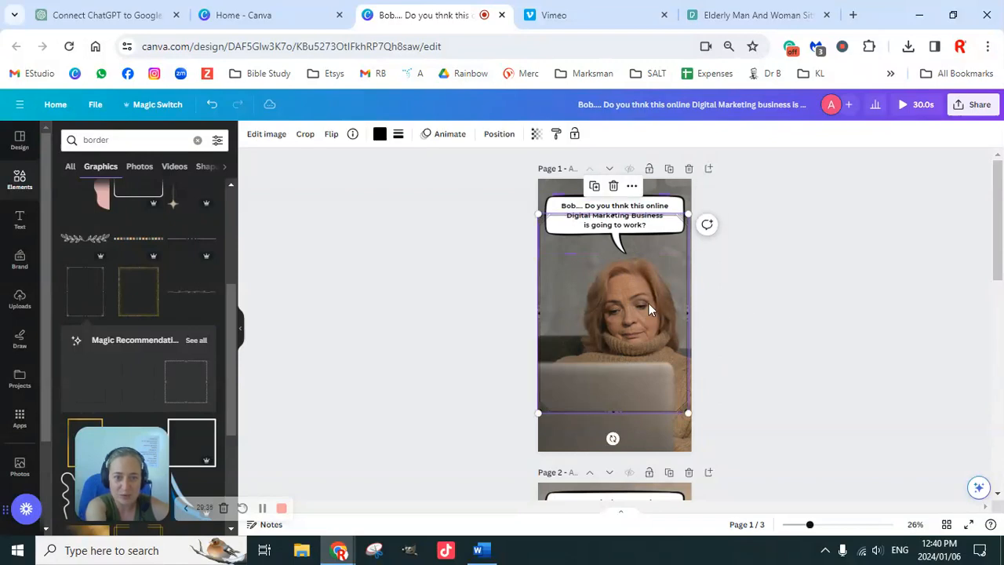
{"action": "left_click", "coordinate": [723, 328]}
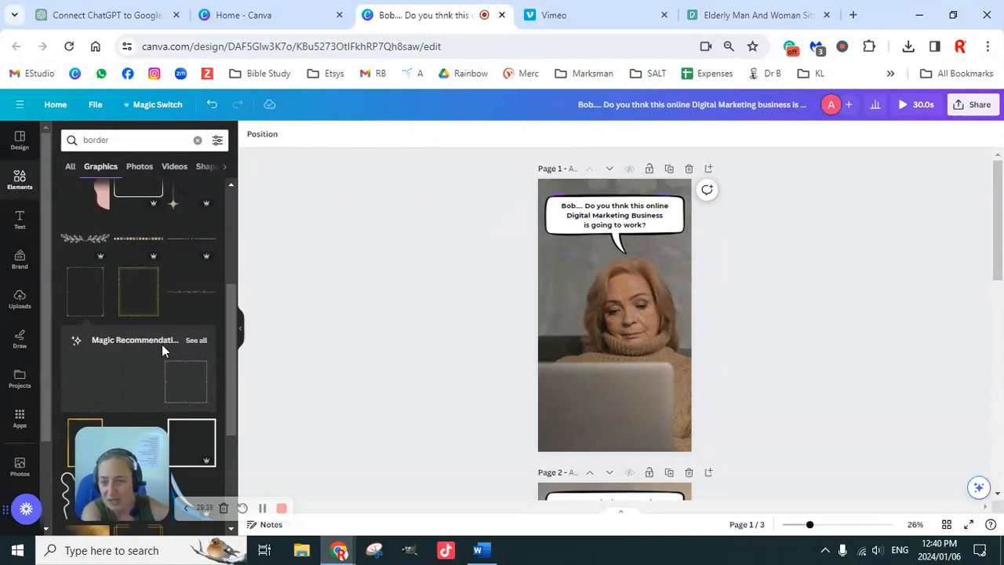
Try another thin portrait border graphic on the first page and resize it from its upper-left corner.
{"action": "scroll", "coordinate": [163, 345], "scroll_direction": "down", "scroll_amount": 2}
{"action": "scroll", "coordinate": [162, 351], "scroll_direction": "down", "scroll_amount": 2}
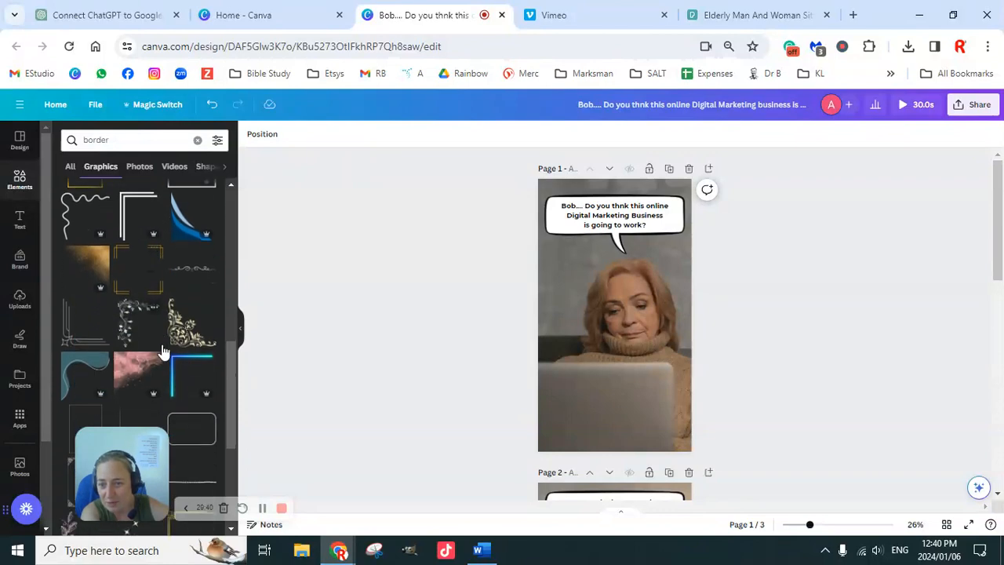
{"action": "scroll", "coordinate": [166, 345], "scroll_direction": "down", "scroll_amount": 2}
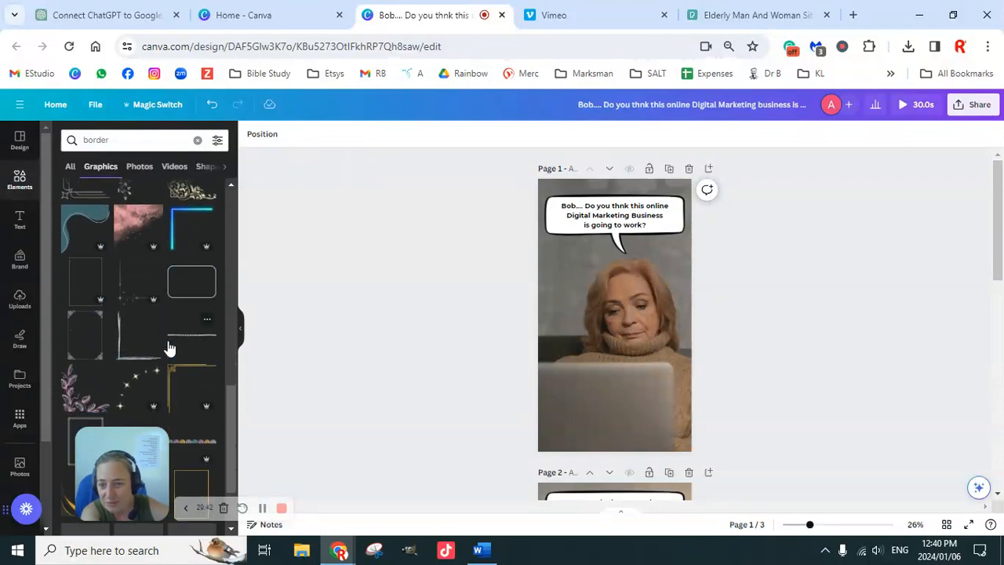
{"action": "left_click", "coordinate": [109, 281]}
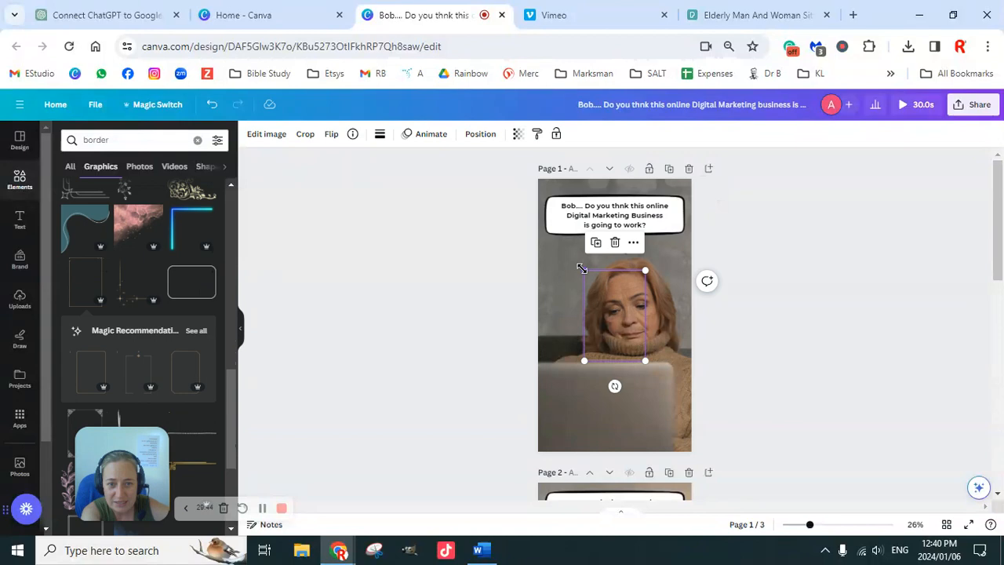
{"action": "mouse_move", "coordinate": [587, 268]}
{"action": "left_mouse_down"}
{"action": "mouse_move", "coordinate": [569, 253]}
{"action": "mouse_move", "coordinate": [622, 321]}
{"action": "mouse_move", "coordinate": [557, 234]}
{"action": "mouse_move", "coordinate": [596, 285]}
{"action": "left_mouse_up"}
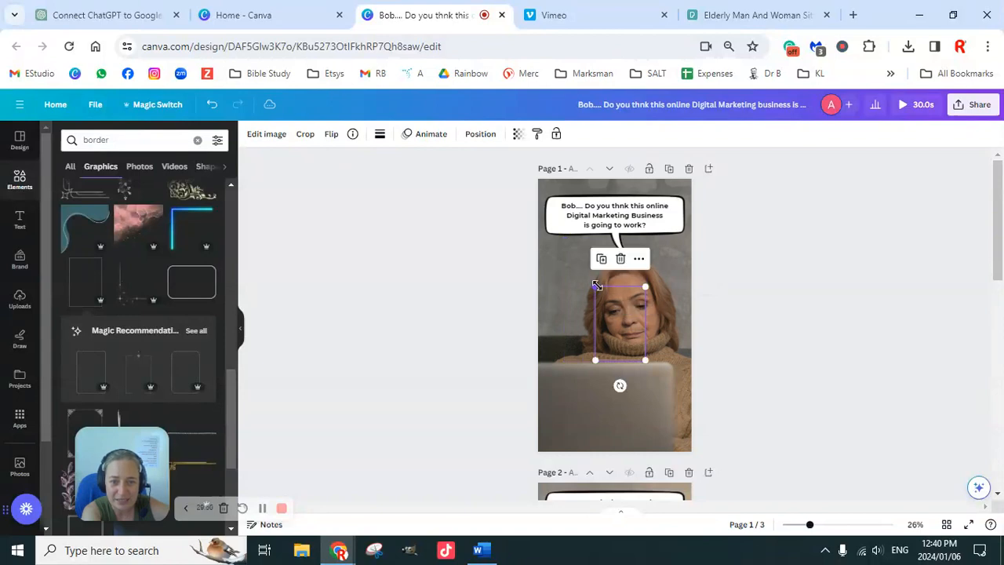
{"action": "left_click", "coordinate": [552, 343]}
Add the gold rectangular frame to the first page and stretch all four sides to the page edges.
{"action": "scroll", "coordinate": [177, 377], "scroll_direction": "down", "scroll_amount": 3}
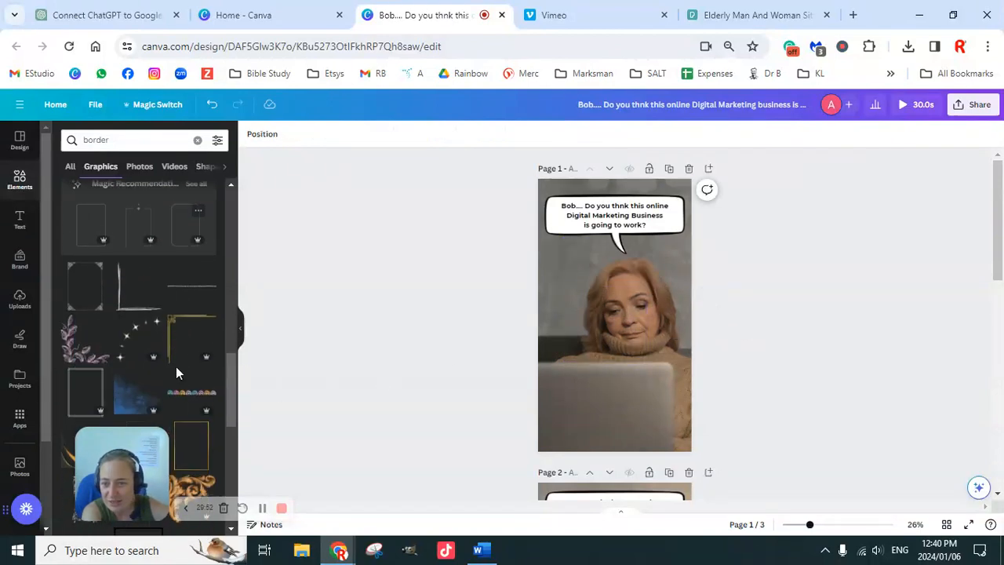
{"action": "scroll", "coordinate": [176, 366], "scroll_direction": "down", "scroll_amount": 4}
{"action": "left_click", "coordinate": [596, 362]}
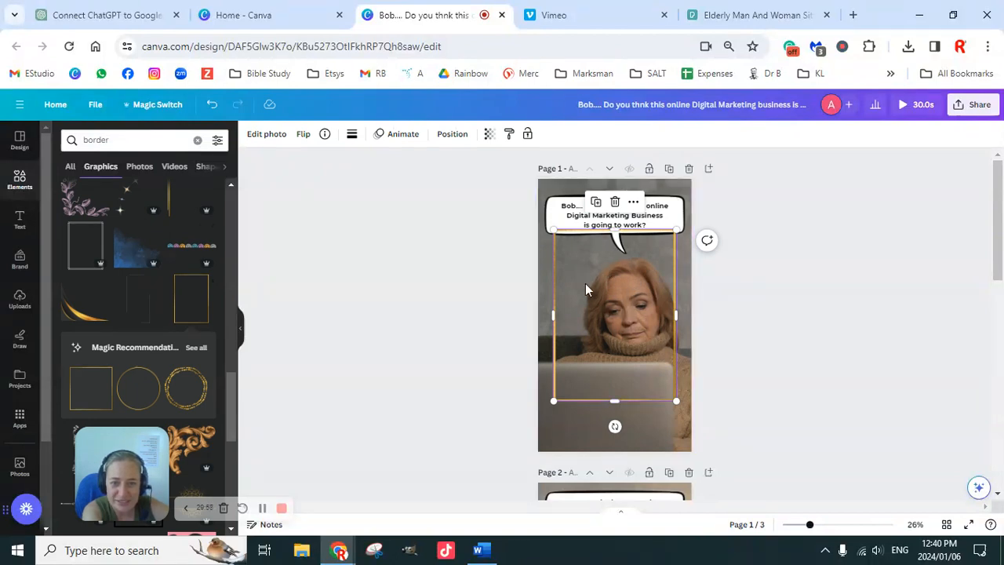
{"action": "left_click_drag", "start_coordinate": [614, 230], "coordinate": [616, 182]}
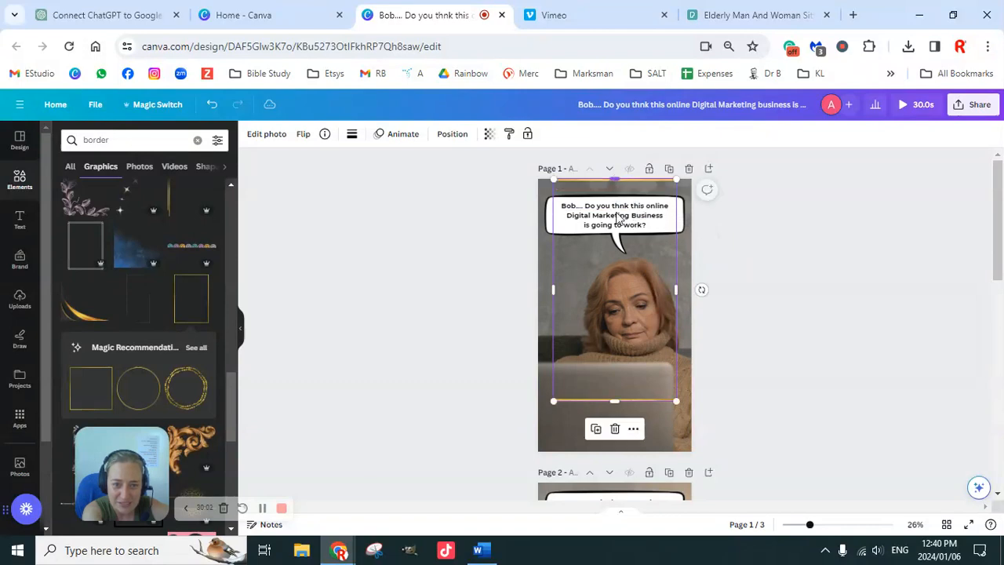
{"action": "left_click_drag", "start_coordinate": [554, 288], "coordinate": [538, 287]}
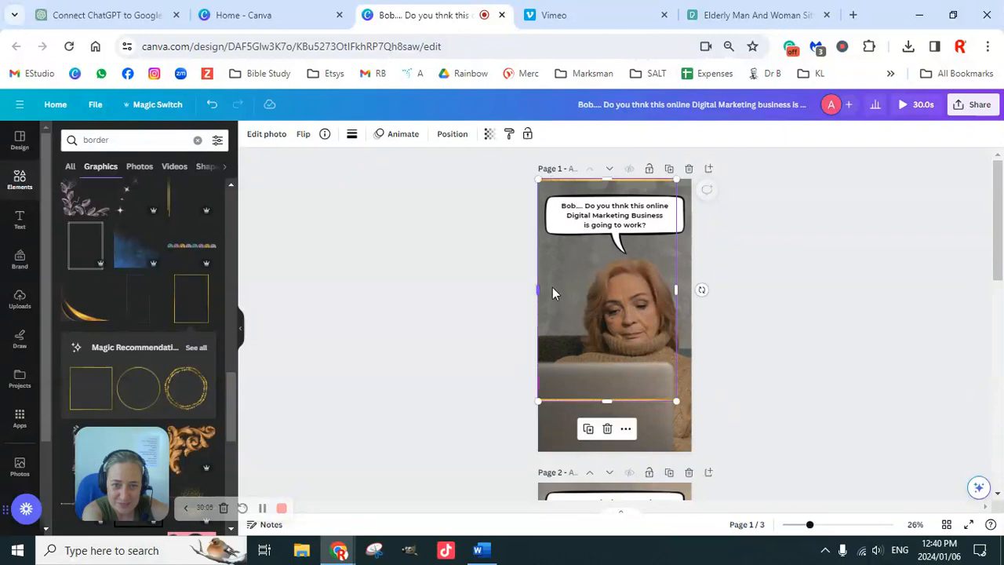
{"action": "left_click_drag", "start_coordinate": [677, 287], "coordinate": [691, 288]}
{"action": "left_click_drag", "start_coordinate": [614, 401], "coordinate": [614, 451]}
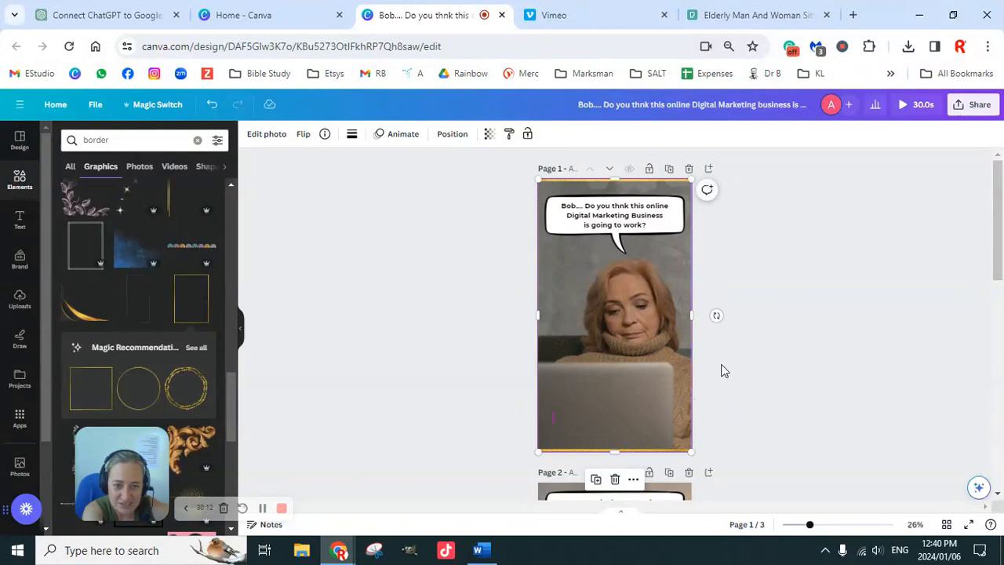
Narrow the gold frame on the first page to 1035 px wide and center it horizontally on the page.
{"action": "left_click_drag", "start_coordinate": [691, 315], "coordinate": [687, 318]}
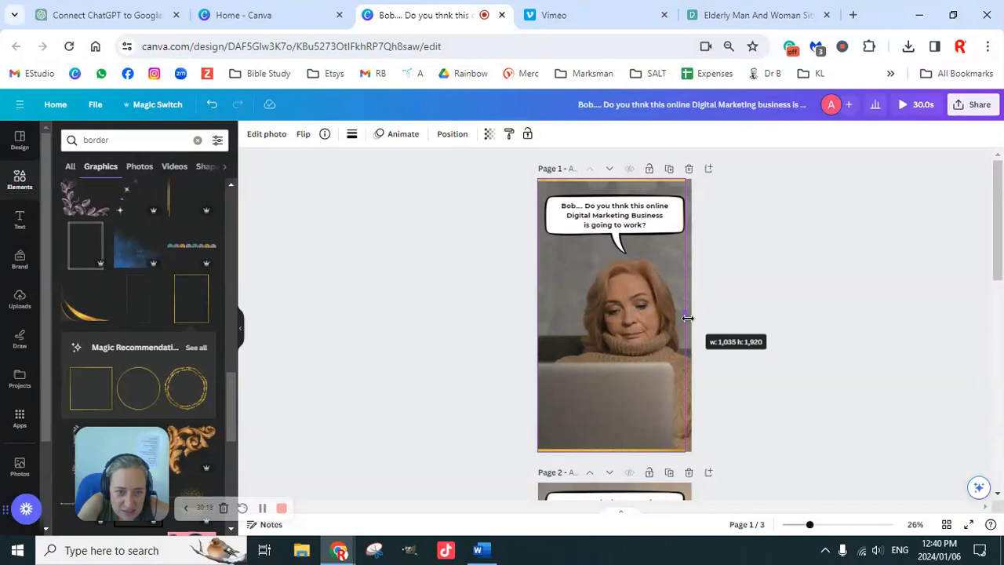
{"action": "left_click_drag", "start_coordinate": [686, 317], "coordinate": [687, 318]}
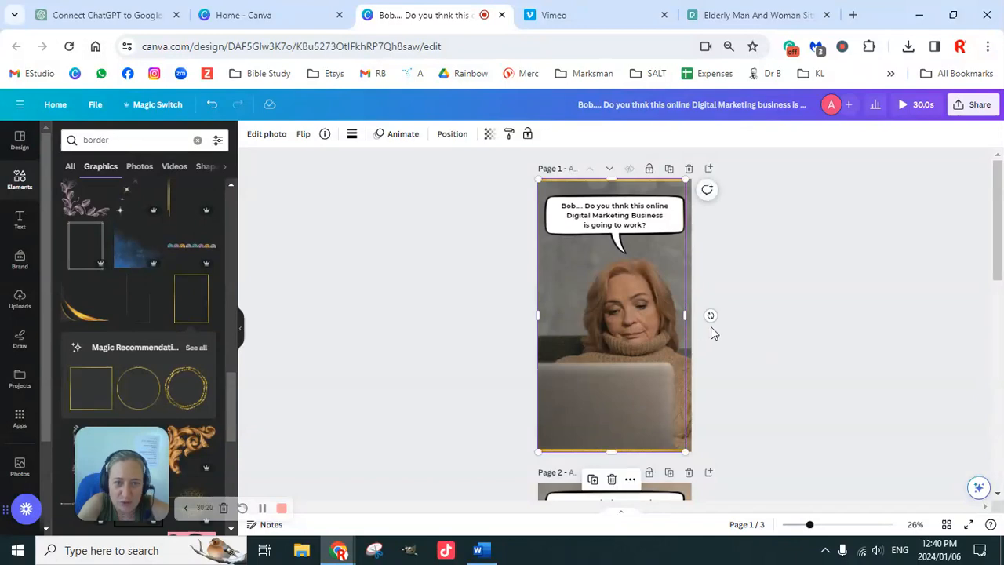
{"action": "left_click", "coordinate": [845, 290]}
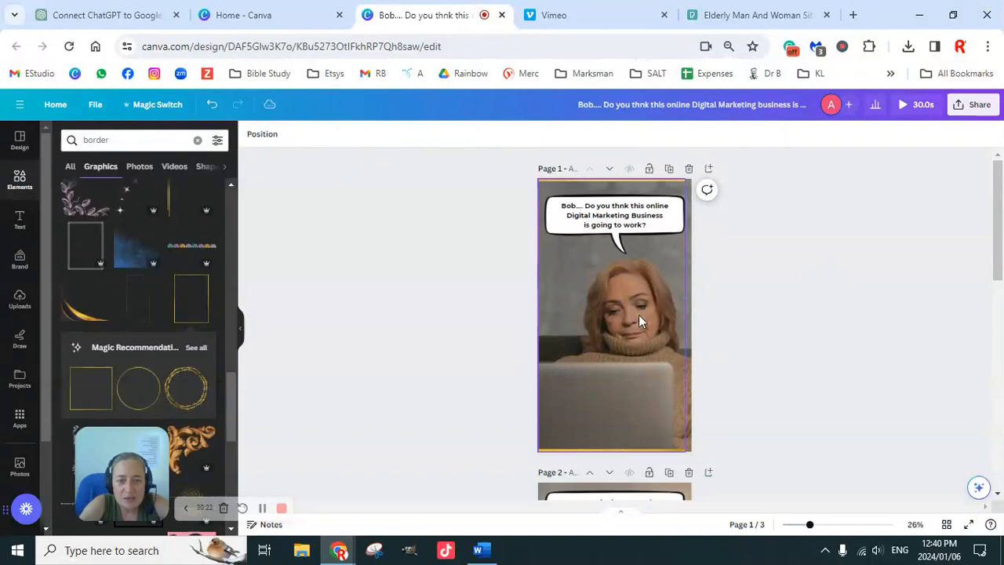
{"action": "left_click", "coordinate": [630, 323]}
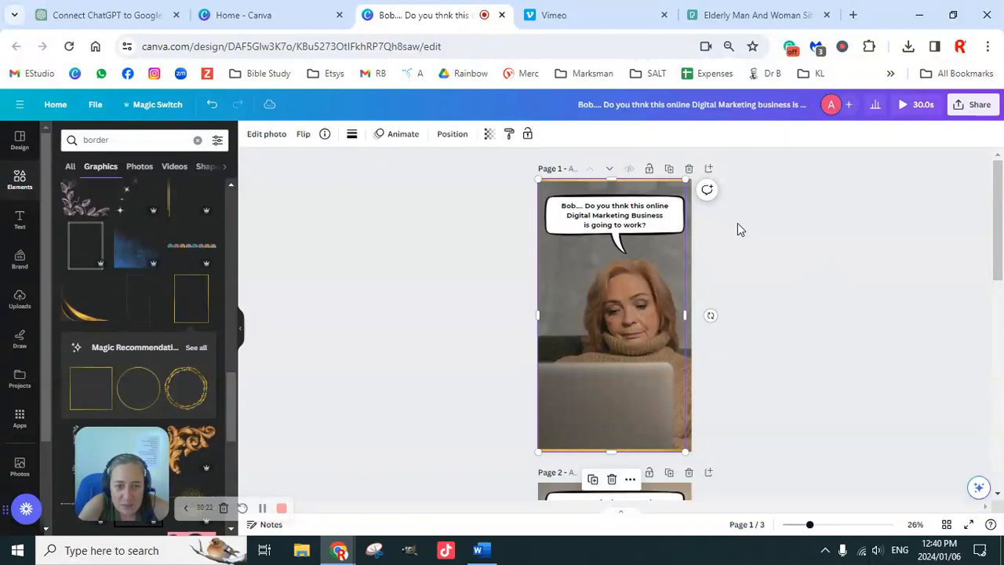
{"action": "left_click", "coordinate": [453, 137]}
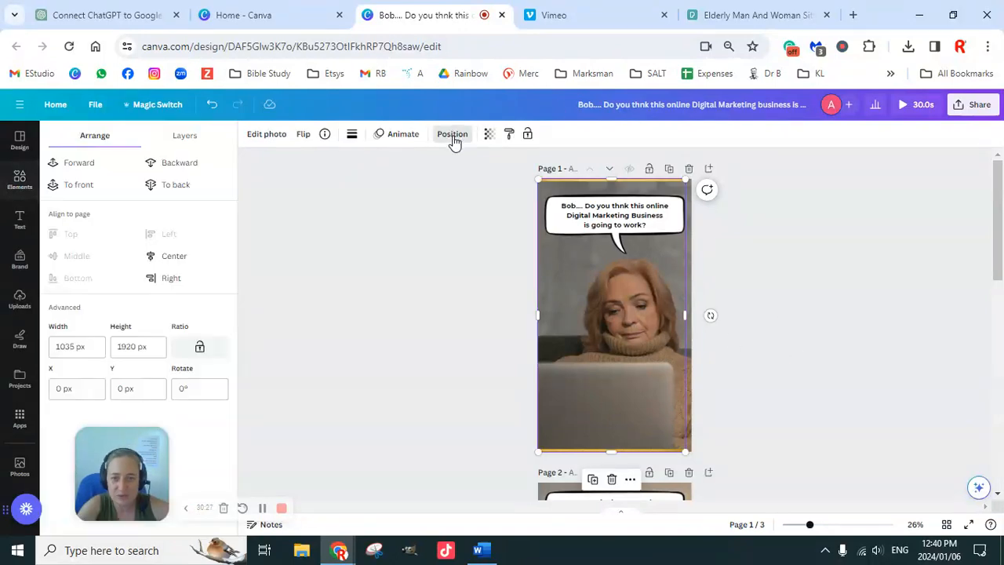
{"action": "left_click", "coordinate": [180, 260]}
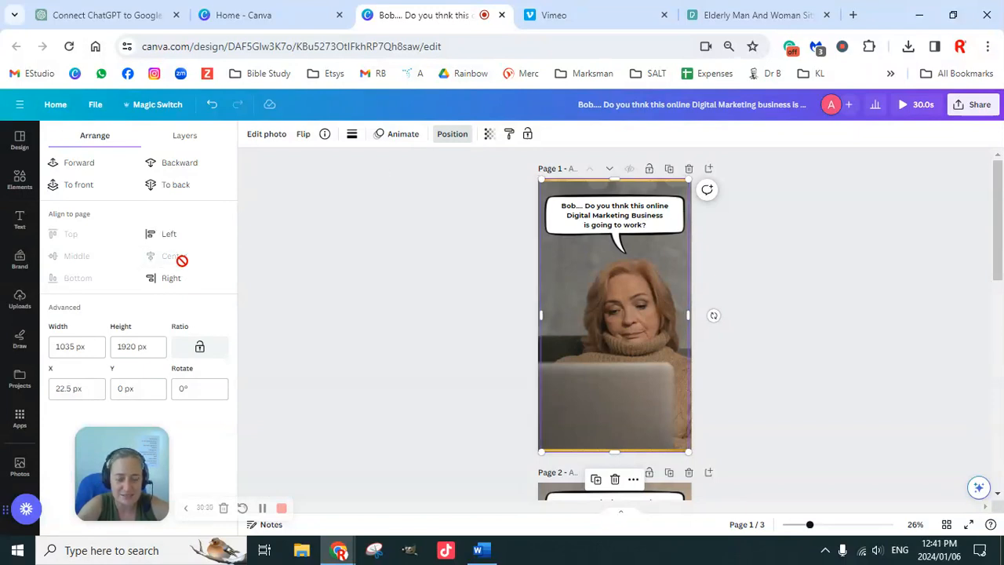
{"action": "left_click", "coordinate": [818, 298]}
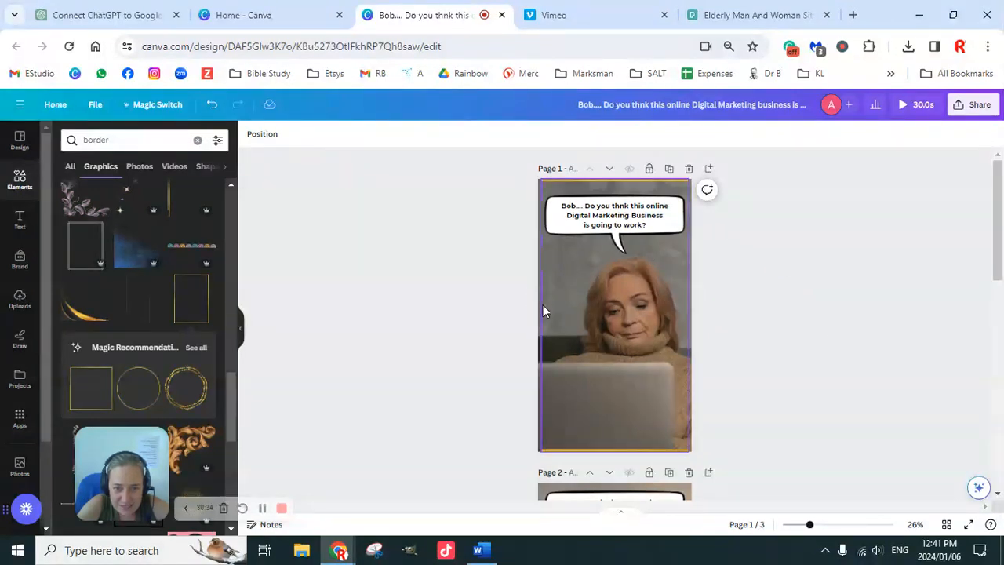
Add the curved gold corner graphic and place it in the lower-left corner of the first page.
{"action": "left_click", "coordinate": [628, 340]}
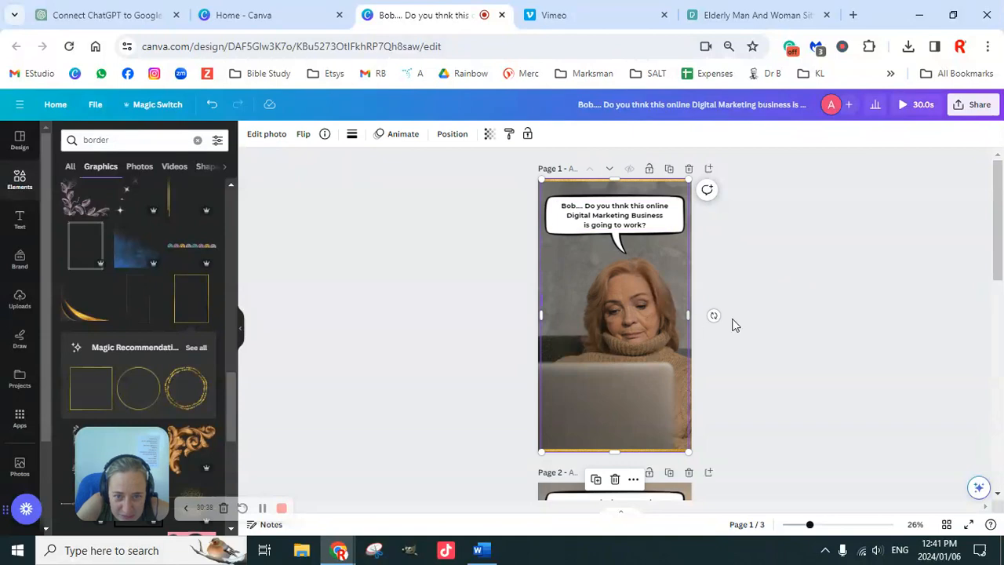
{"action": "left_click", "coordinate": [765, 329]}
{"action": "mouse_move", "coordinate": [809, 525]}
{"action": "left_mouse_down"}
{"action": "mouse_move", "coordinate": [841, 528]}
{"action": "mouse_move", "coordinate": [814, 526]}
{"action": "left_mouse_up"}
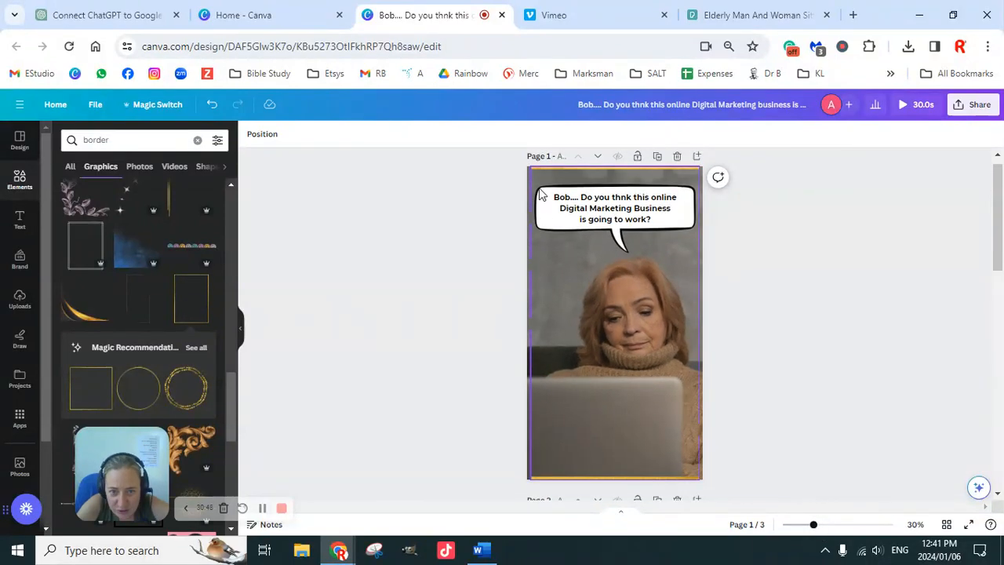
{"action": "left_click", "coordinate": [531, 321]}
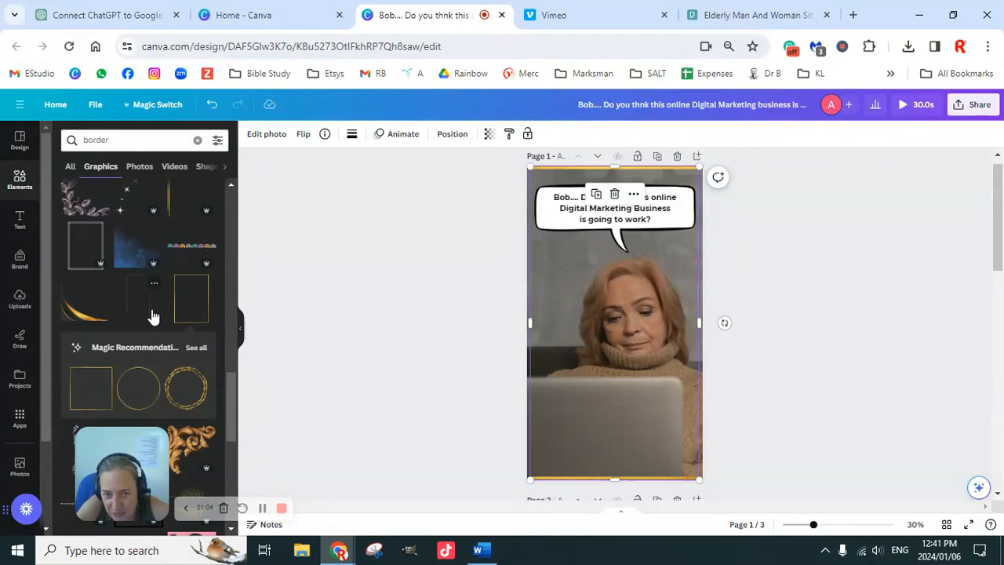
{"action": "left_click", "coordinate": [79, 316]}
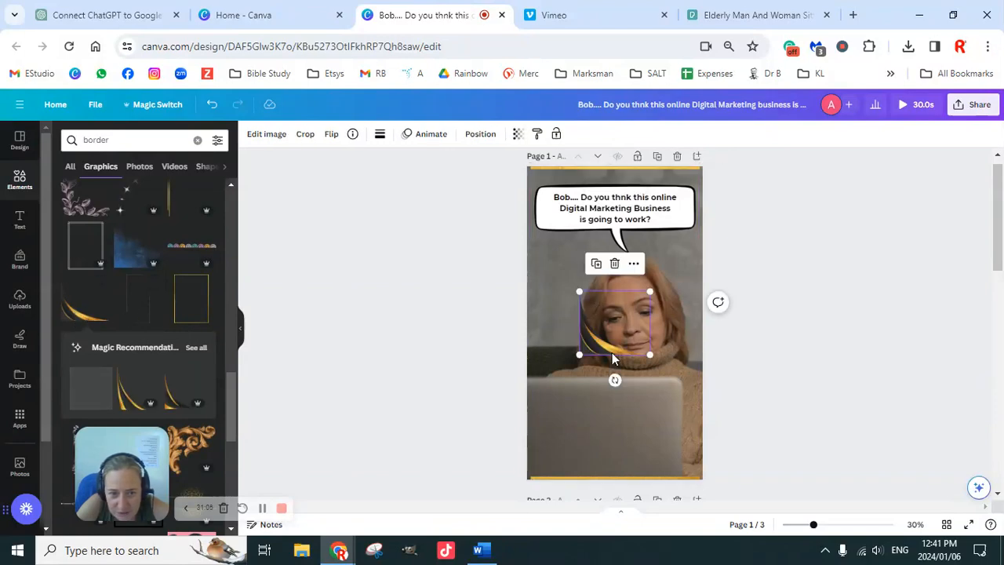
{"action": "left_click_drag", "start_coordinate": [600, 356], "coordinate": [549, 458]}
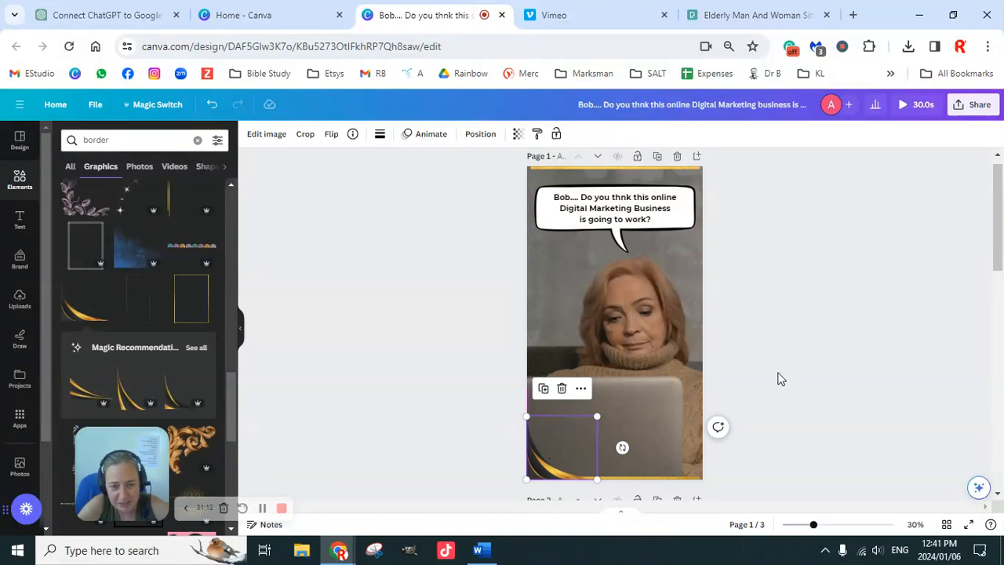
{"action": "scroll", "coordinate": [779, 378], "scroll_direction": "down", "scroll_amount": 1}
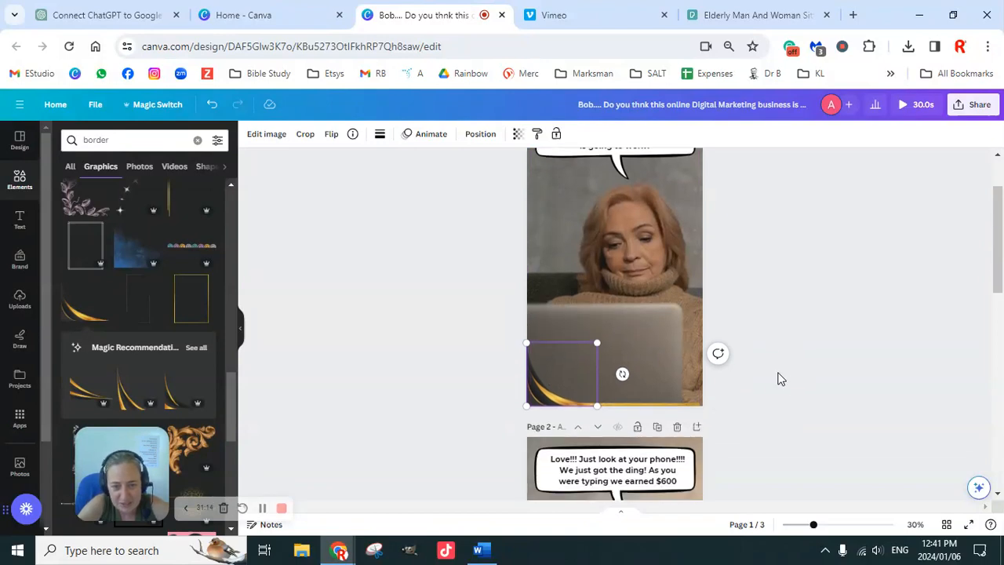
{"action": "left_click", "coordinate": [659, 404]}
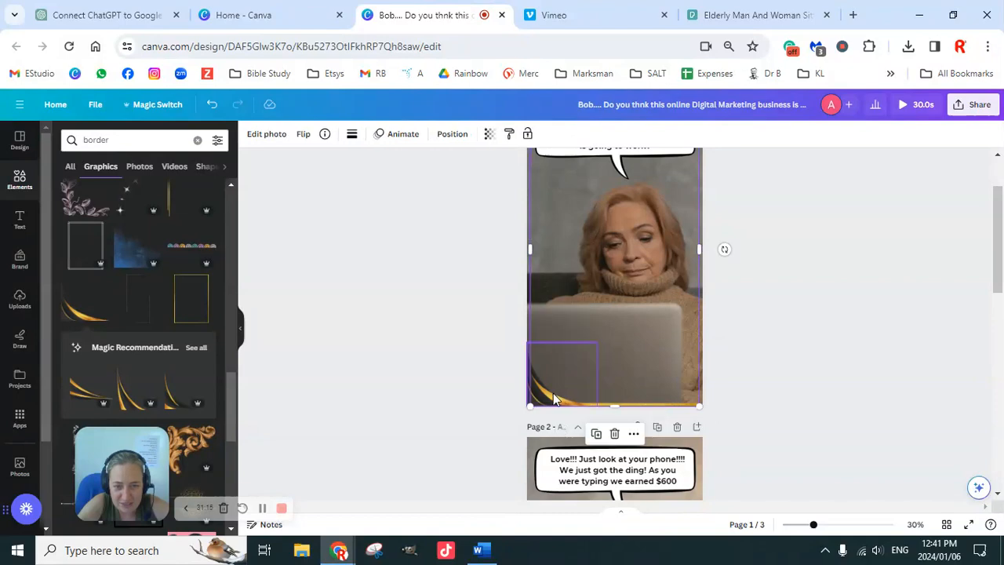
{"action": "left_click", "coordinate": [855, 354]}
{"action": "left_click", "coordinate": [613, 388]}
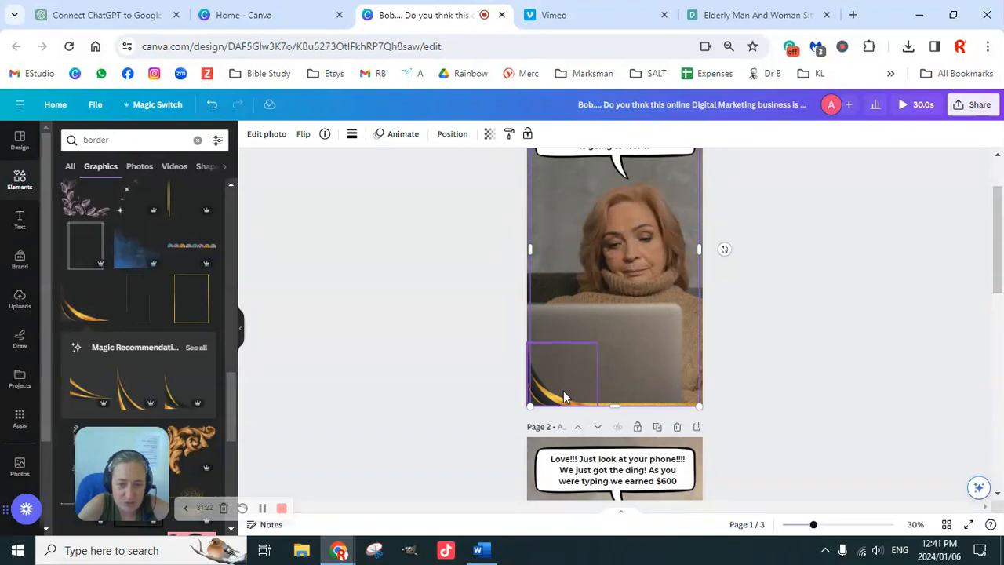
{"action": "left_click", "coordinate": [563, 390]}
{"action": "left_click", "coordinate": [630, 397]}
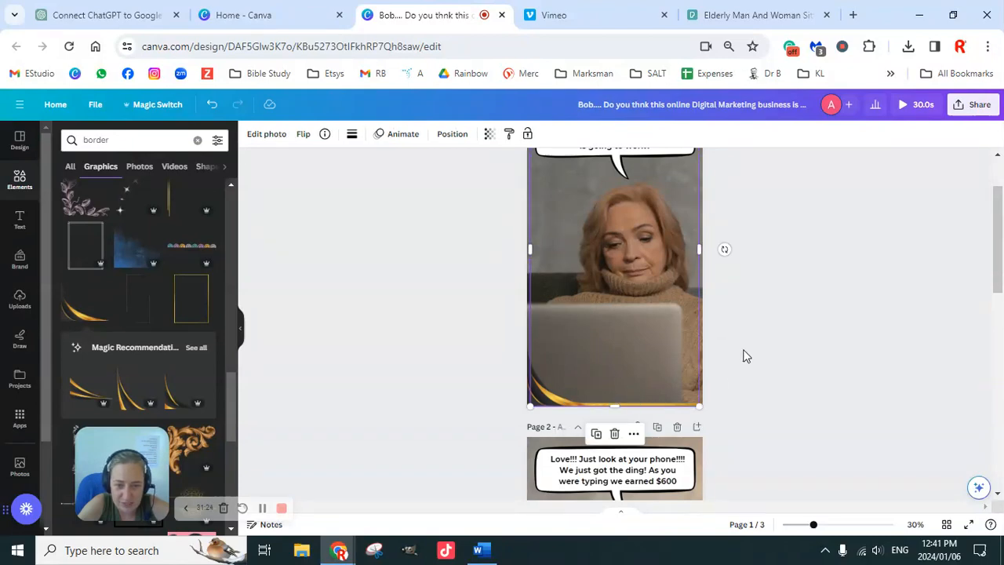
{"action": "scroll", "coordinate": [746, 357], "scroll_direction": "up", "scroll_amount": 2}
{"action": "scroll", "coordinate": [747, 365], "scroll_direction": "down", "scroll_amount": 2}
{"action": "scroll", "coordinate": [747, 366], "scroll_direction": "up", "scroll_amount": 1}
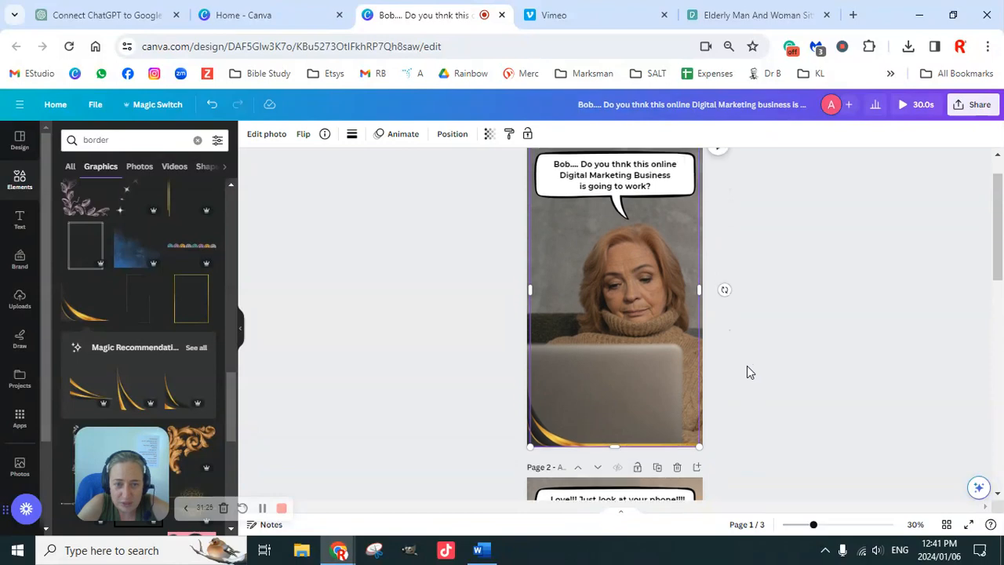
{"action": "scroll", "coordinate": [746, 366], "scroll_direction": "up", "scroll_amount": 1}
{"action": "left_click", "coordinate": [492, 423]}
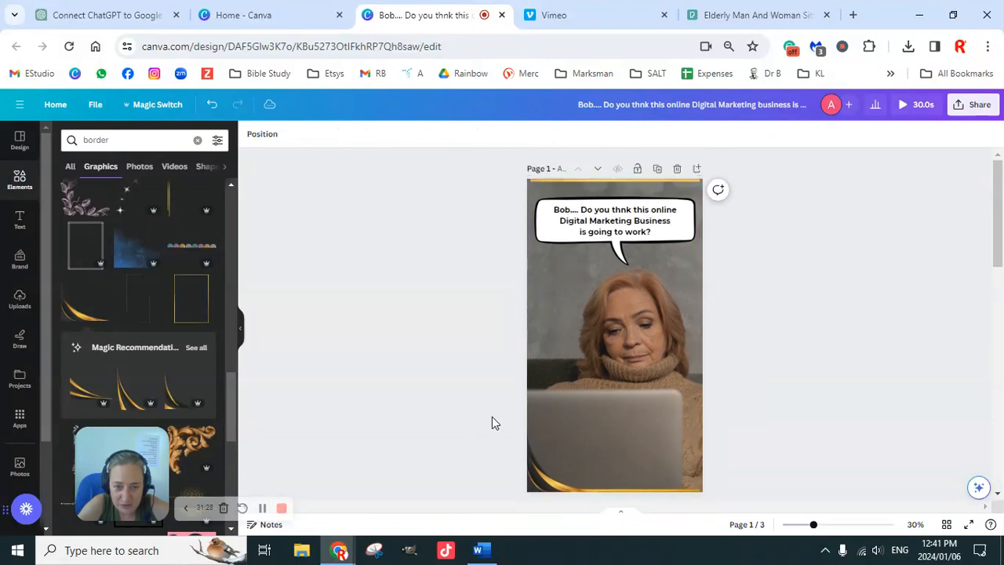
Copy the gold frame and curved corner graphic together from the first page and paste them onto the second page.
{"action": "left_click_drag", "start_coordinate": [482, 416], "coordinate": [545, 449]}
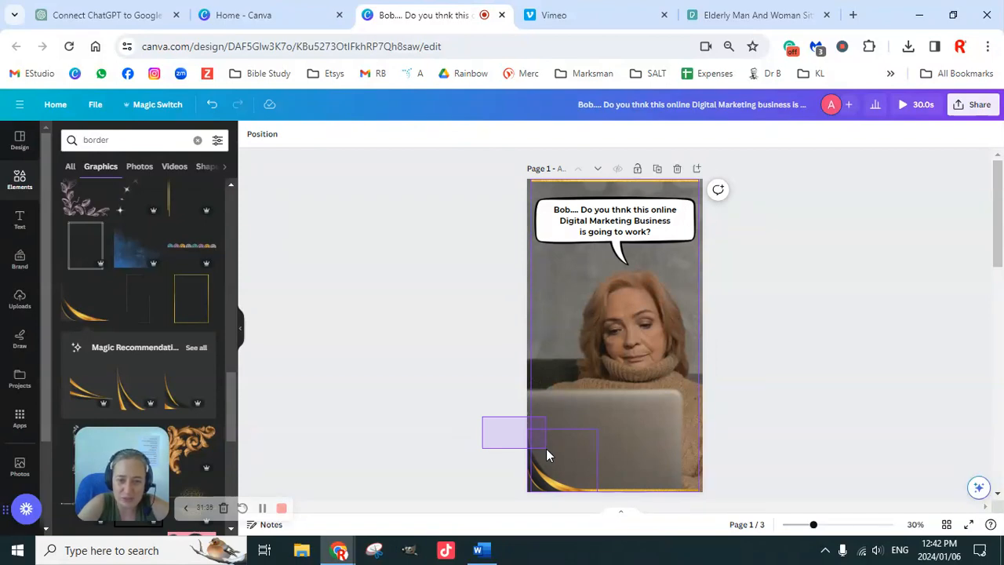
{"action": "left_click_drag", "start_coordinate": [546, 448], "coordinate": [546, 449]}
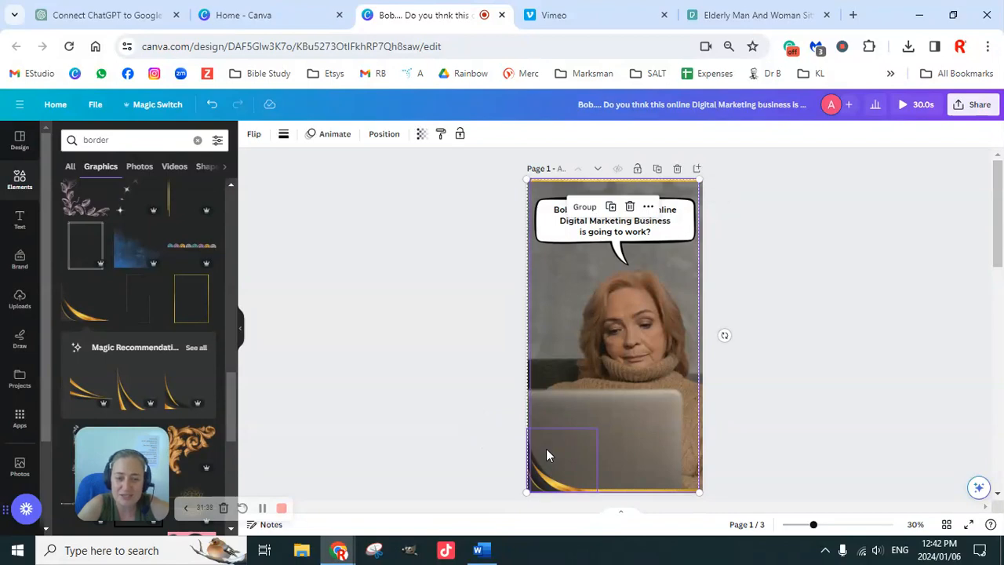
{"action": "scroll", "coordinate": [775, 388], "scroll_direction": "down", "scroll_amount": 1}
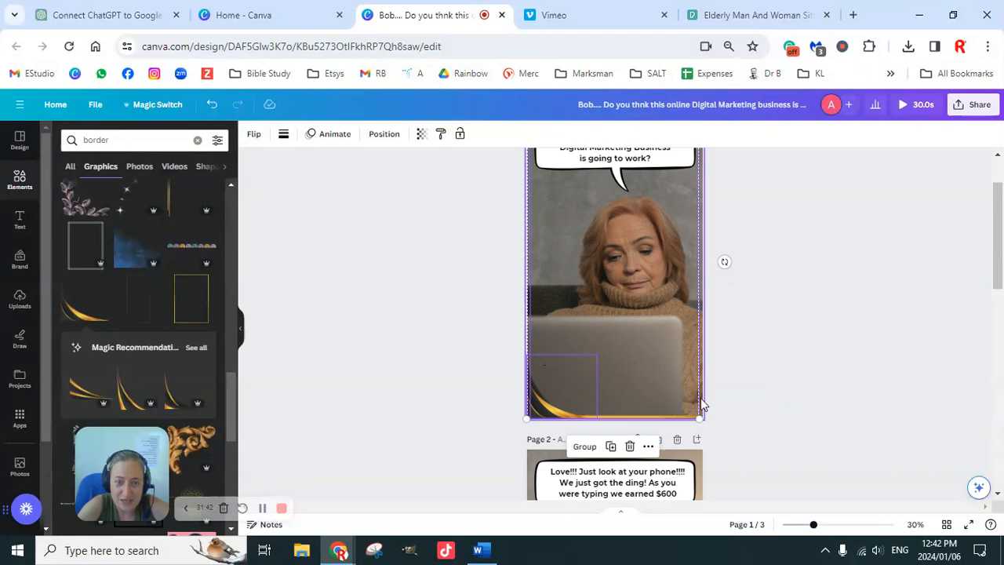
{"action": "scroll", "coordinate": [588, 314], "scroll_direction": "up", "scroll_amount": 1}
{"action": "scroll", "coordinate": [693, 373], "scroll_direction": "down", "scroll_amount": 1}
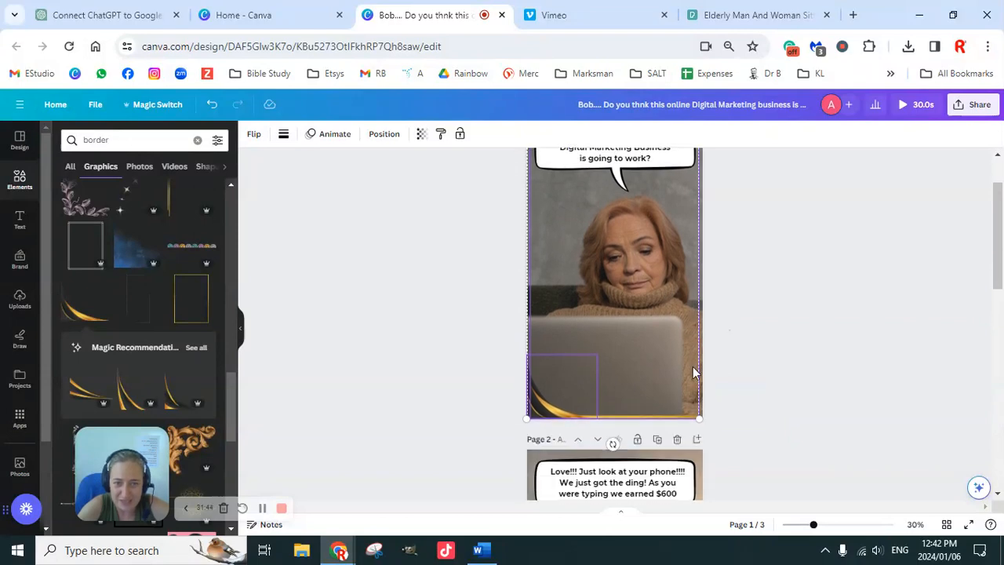
{"action": "scroll", "coordinate": [650, 372], "scroll_direction": "down", "scroll_amount": 4}
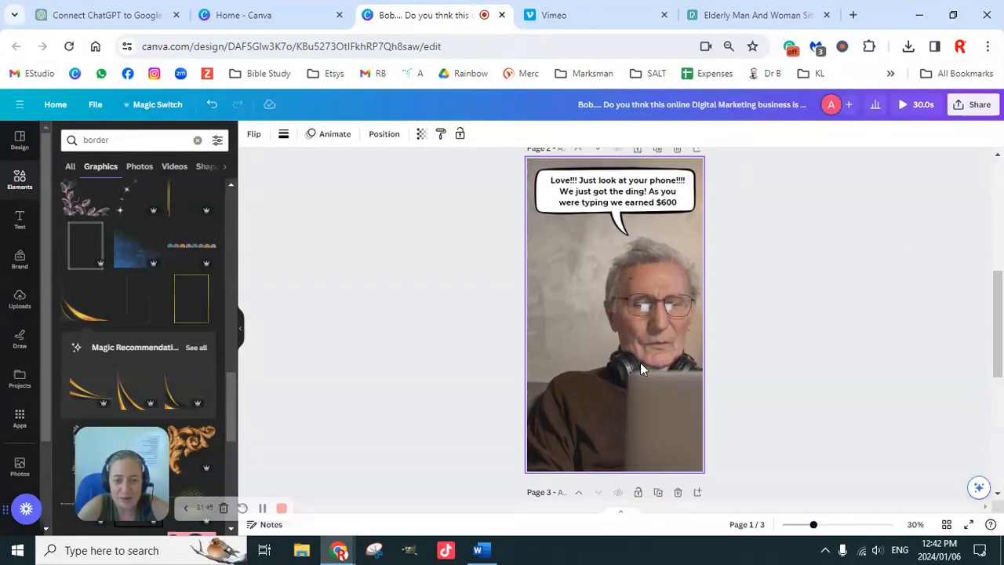
{"action": "left_click", "coordinate": [599, 341]}
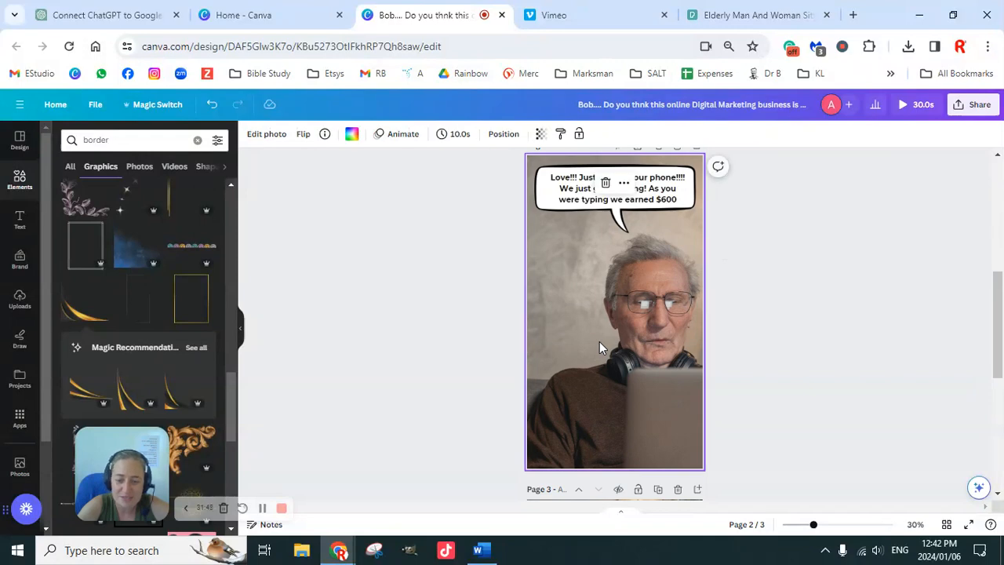
{"action": "key", "text": "ctrl+v"}
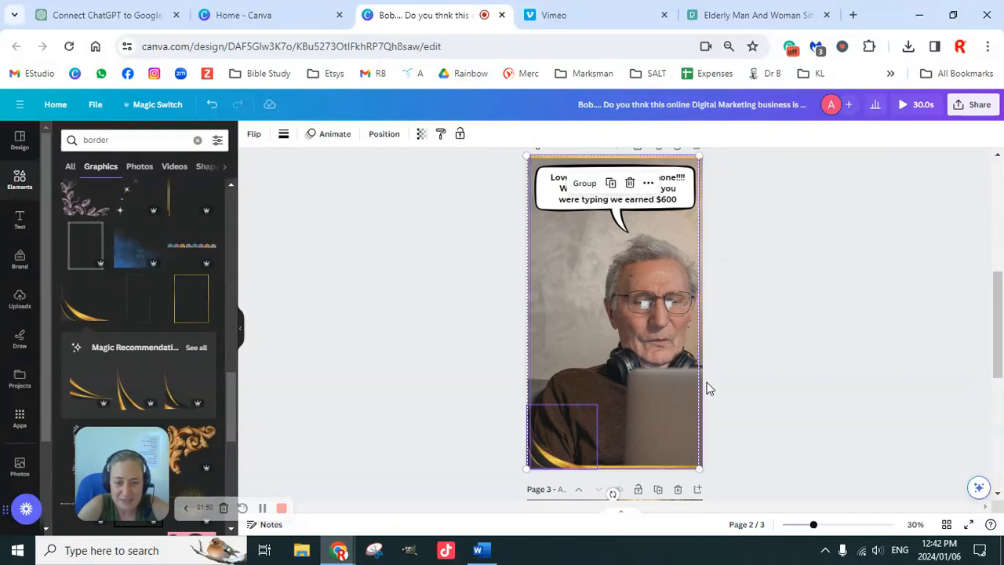
Paste the copied gold frame and curved corner graphic onto the third page, over the photo of the couple on the couch.
{"action": "scroll", "coordinate": [706, 387], "scroll_direction": "down", "scroll_amount": 4}
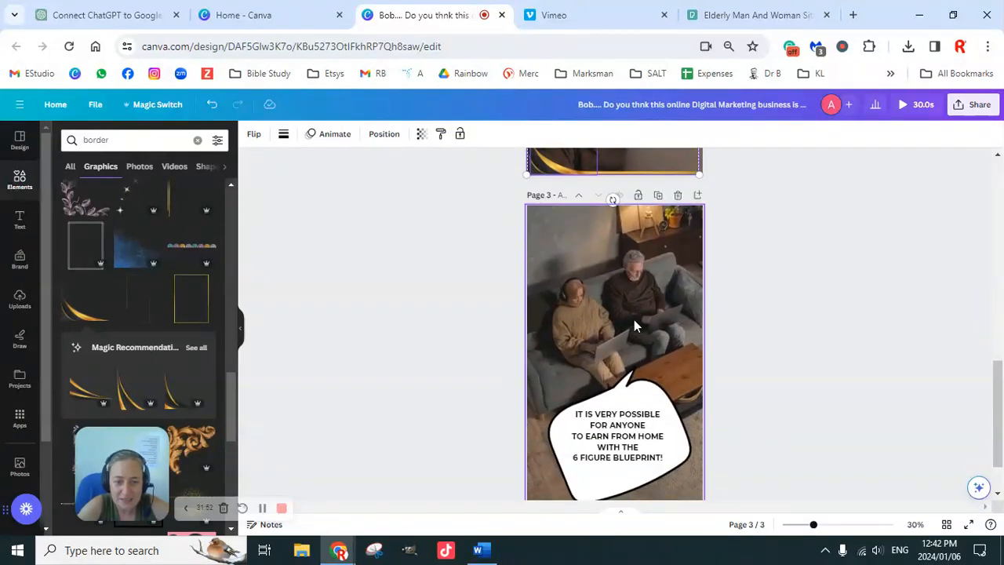
{"action": "scroll", "coordinate": [633, 319], "scroll_direction": "down", "scroll_amount": 2}
{"action": "scroll", "coordinate": [664, 325], "scroll_direction": "up", "scroll_amount": 2}
{"action": "scroll", "coordinate": [663, 325], "scroll_direction": "up", "scroll_amount": 1}
{"action": "scroll", "coordinate": [643, 359], "scroll_direction": "down", "scroll_amount": 2}
{"action": "left_click", "coordinate": [631, 302]}
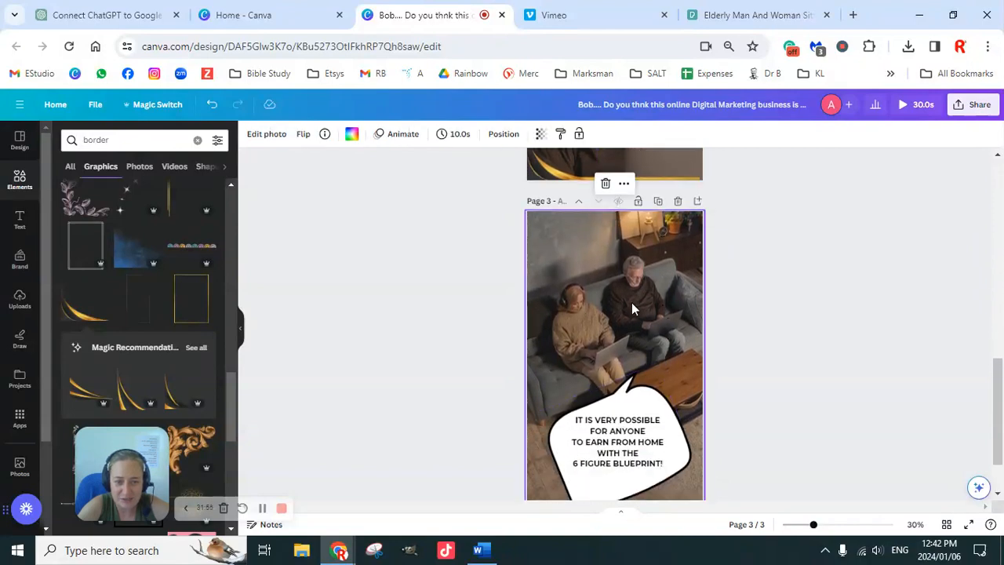
{"action": "key", "text": "ctrl+a"}
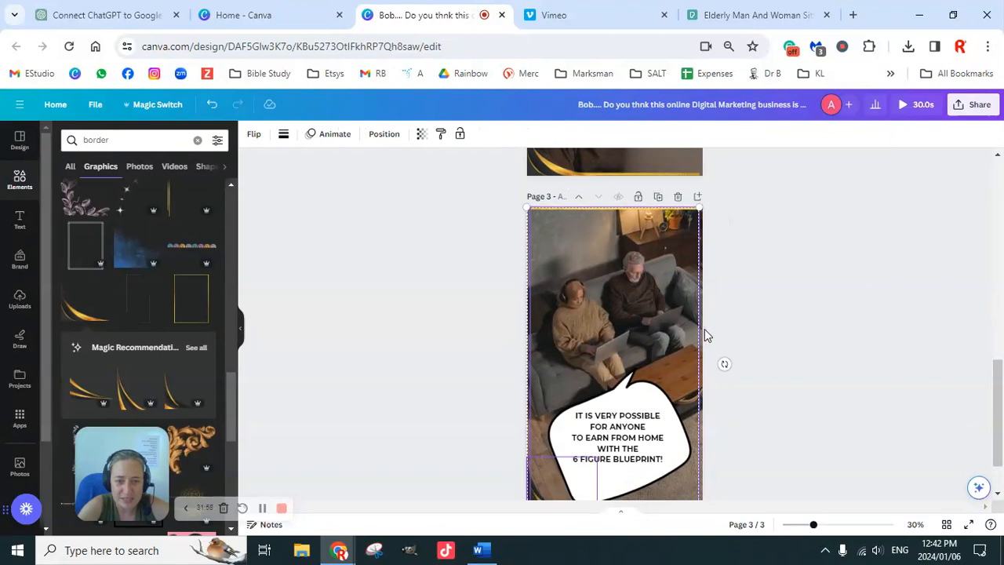
{"action": "scroll", "coordinate": [710, 337], "scroll_direction": "down", "scroll_amount": 2}
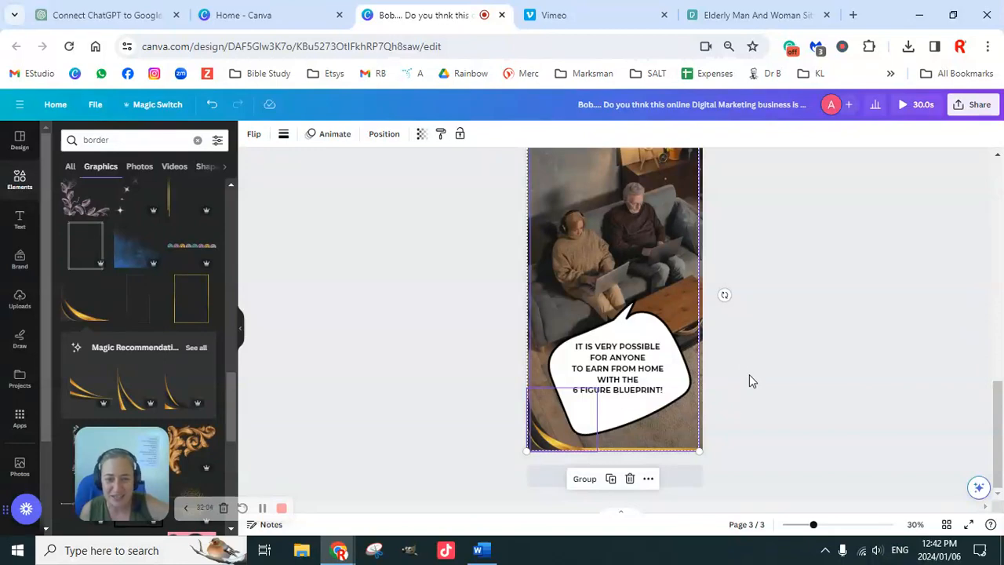
Play the full three-page design from the first page as a video preview, and close the preview at its end.
{"action": "scroll", "coordinate": [749, 376], "scroll_direction": "up", "scroll_amount": 5}
{"action": "scroll", "coordinate": [745, 401], "scroll_direction": "up", "scroll_amount": 5}
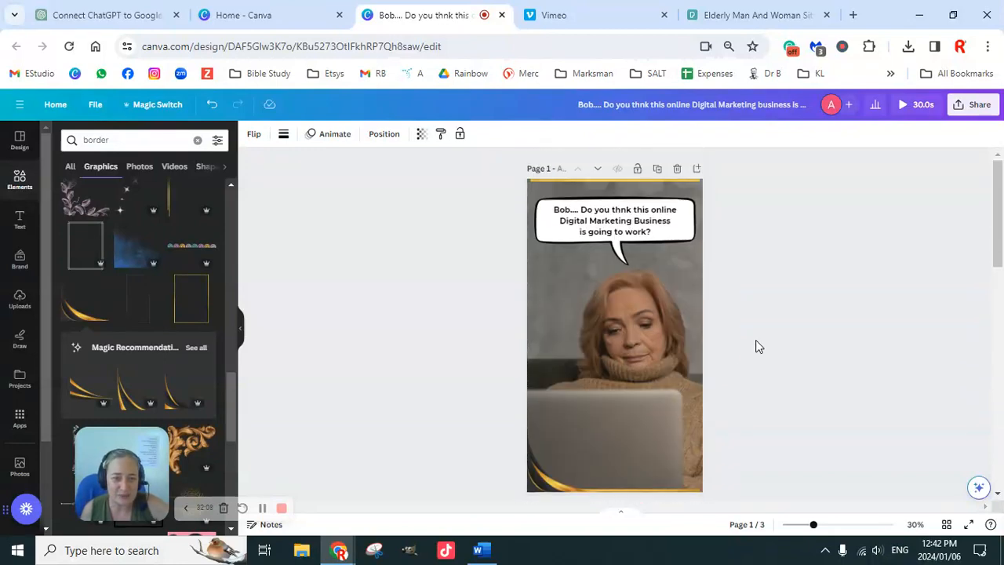
{"action": "left_click", "coordinate": [903, 106]}
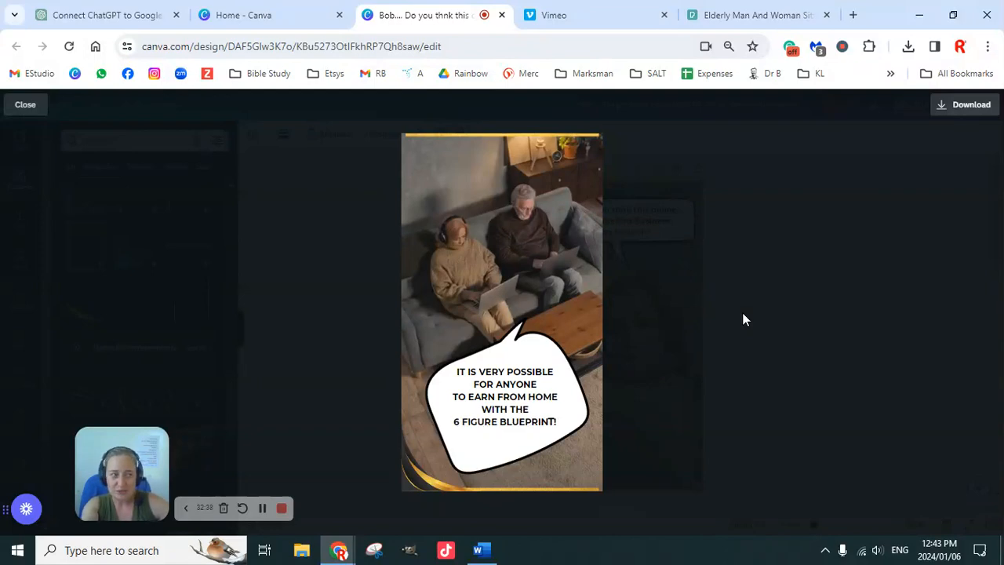
{"action": "left_click", "coordinate": [17, 107]}
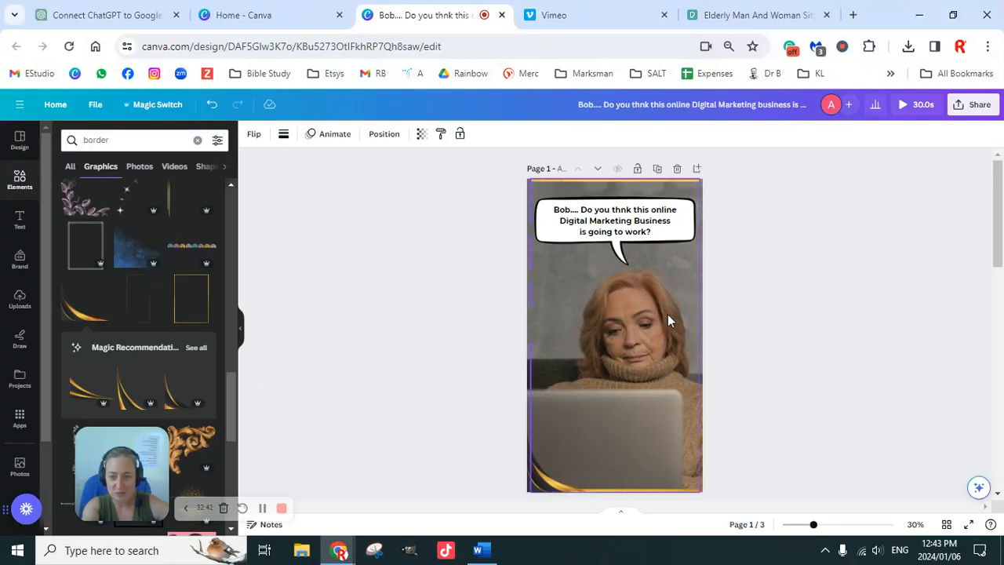
{"action": "scroll", "coordinate": [695, 351], "scroll_direction": "down", "scroll_amount": 10}
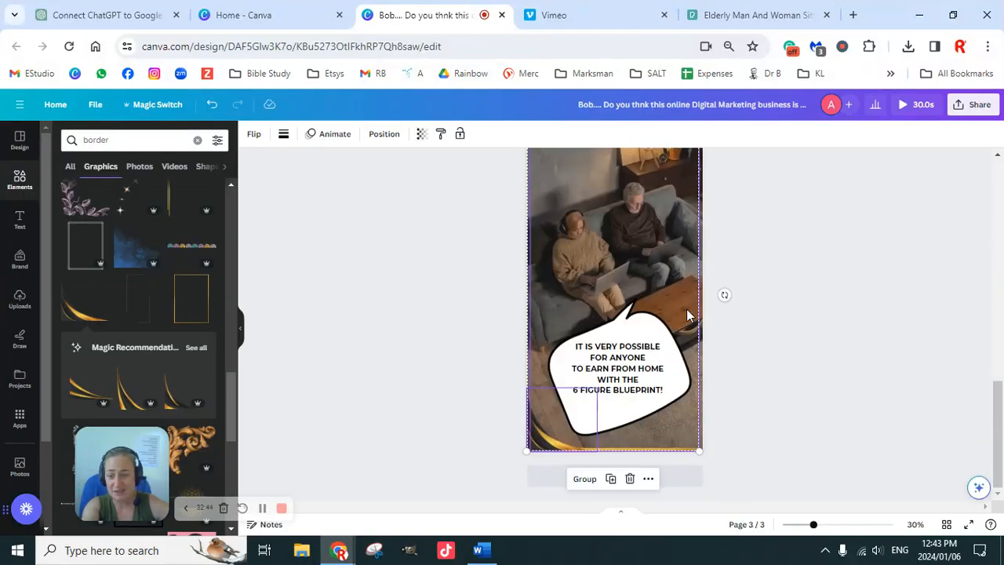
{"action": "scroll", "coordinate": [765, 347], "scroll_direction": "up", "scroll_amount": 10}
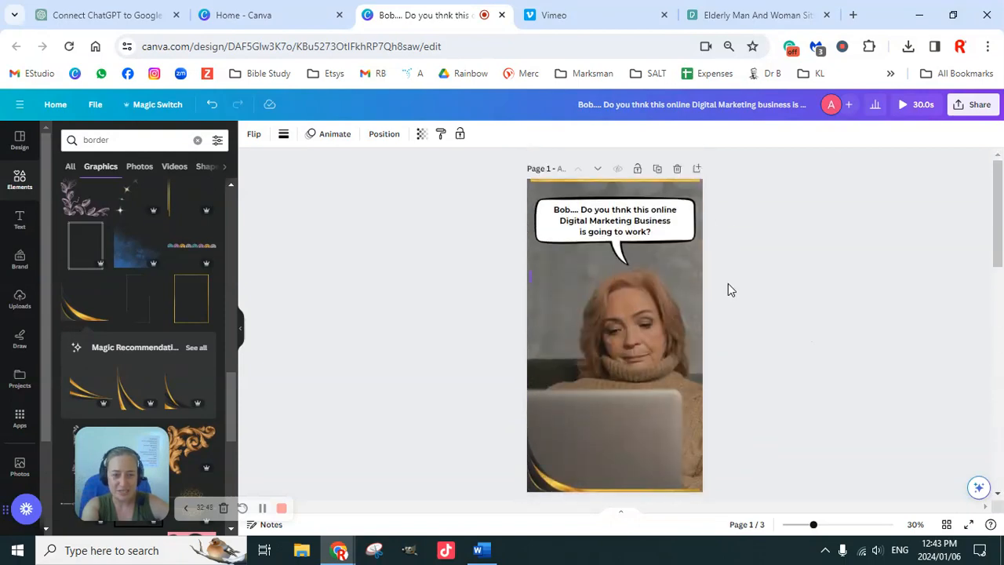
{"action": "scroll", "coordinate": [728, 290], "scroll_direction": "down", "scroll_amount": 10}
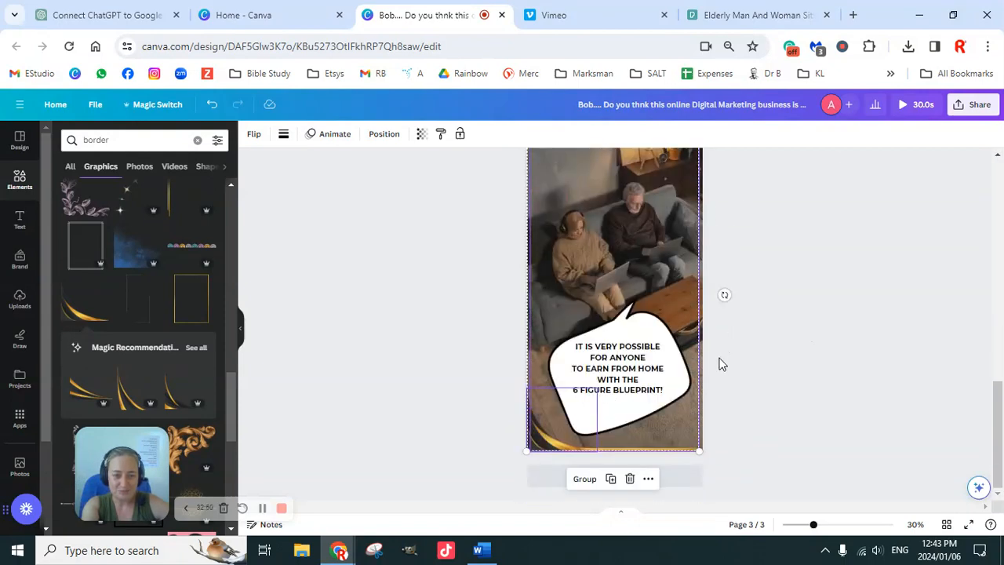
{"action": "scroll", "coordinate": [721, 364], "scroll_direction": "up", "scroll_amount": 1}
{"action": "scroll", "coordinate": [725, 364], "scroll_direction": "down", "scroll_amount": 1}
Switch to the Pexels page of the elderly couple photo and dismiss the donation pop-up.
{"action": "left_click", "coordinate": [767, 16]}
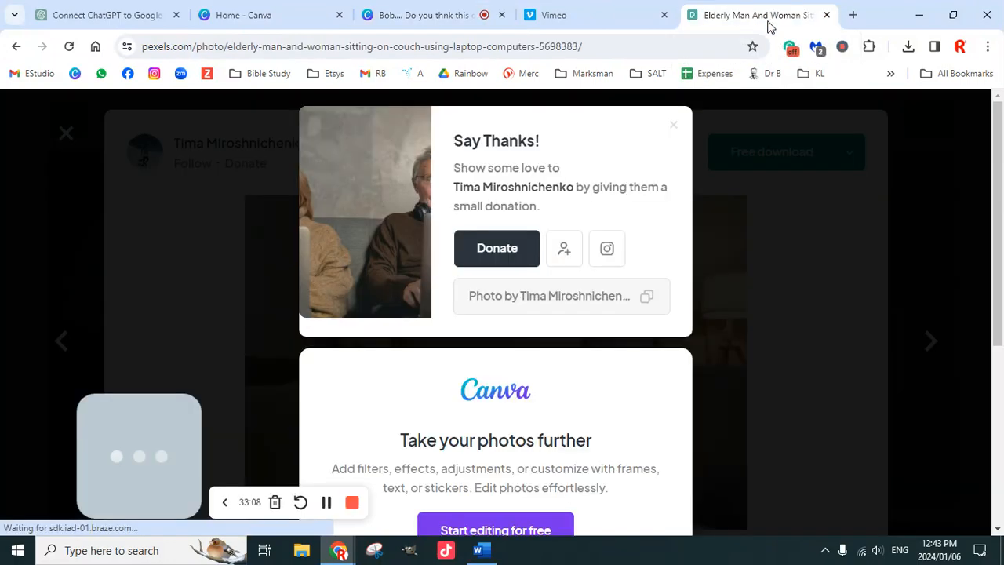
{"action": "scroll", "coordinate": [594, 332], "scroll_direction": "down", "scroll_amount": 4}
{"action": "scroll", "coordinate": [623, 322], "scroll_direction": "up", "scroll_amount": 4}
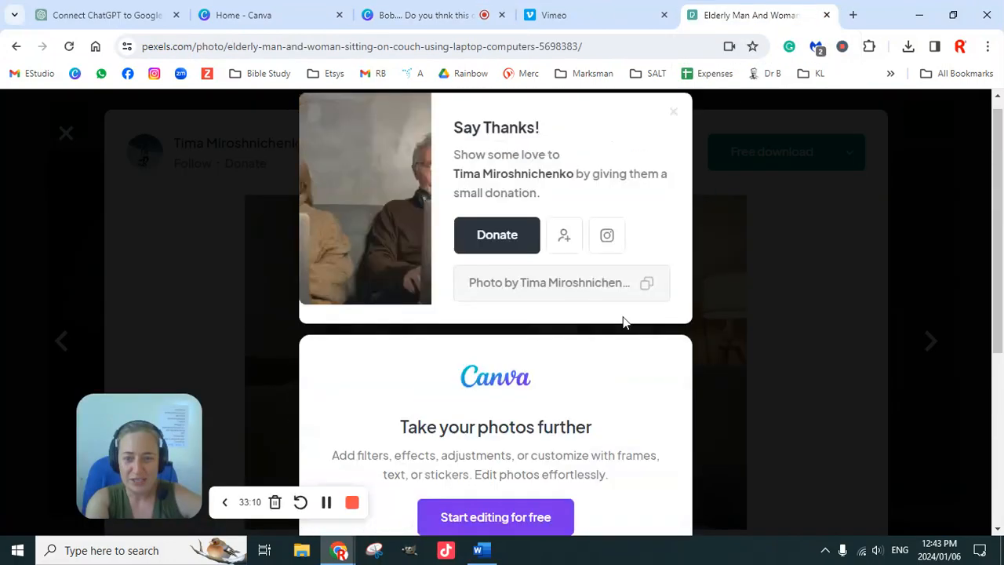
{"action": "left_click", "coordinate": [695, 230]}
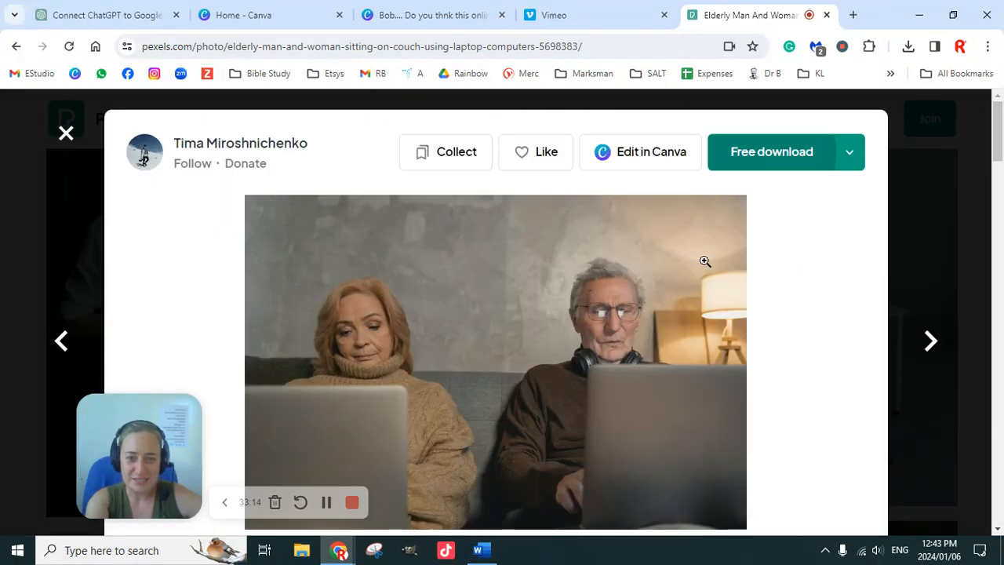
Browse the related and sponsored photos beneath the elderly couple picture on Pexels for more images of older people using laptops.
{"action": "scroll", "coordinate": [705, 263], "scroll_direction": "down", "scroll_amount": 15}
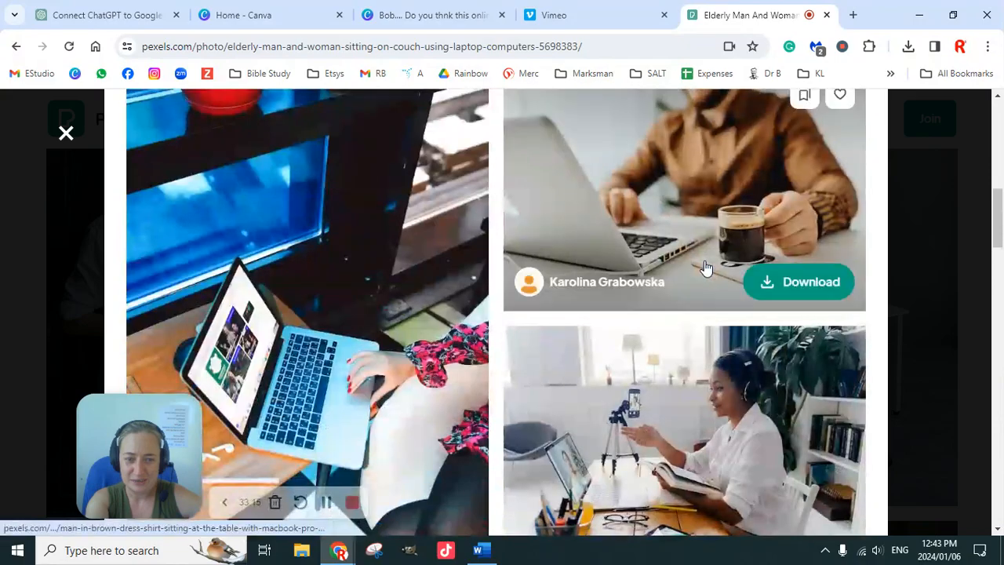
{"action": "scroll", "coordinate": [705, 268], "scroll_direction": "down", "scroll_amount": 12}
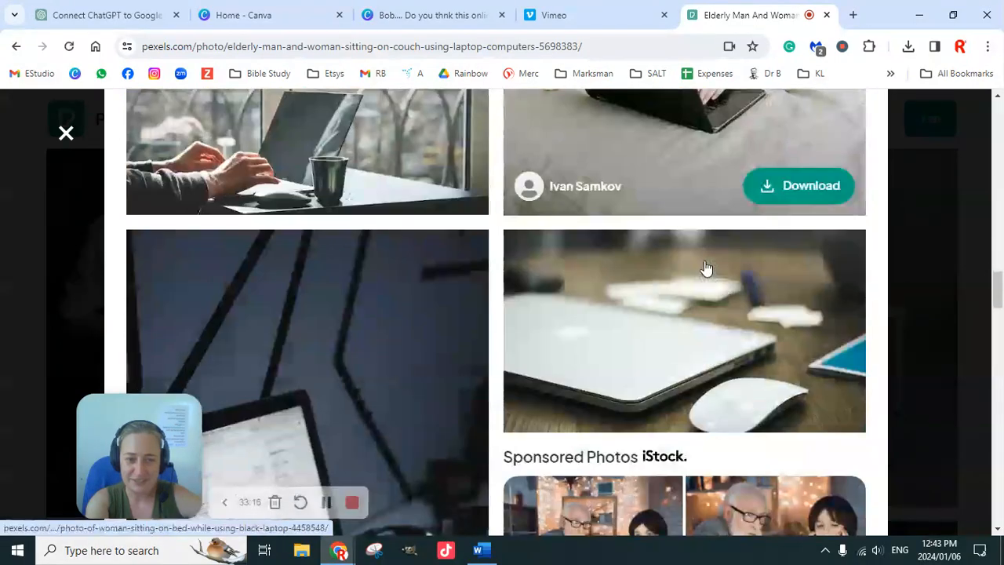
{"action": "scroll", "coordinate": [705, 267], "scroll_direction": "down", "scroll_amount": 2}
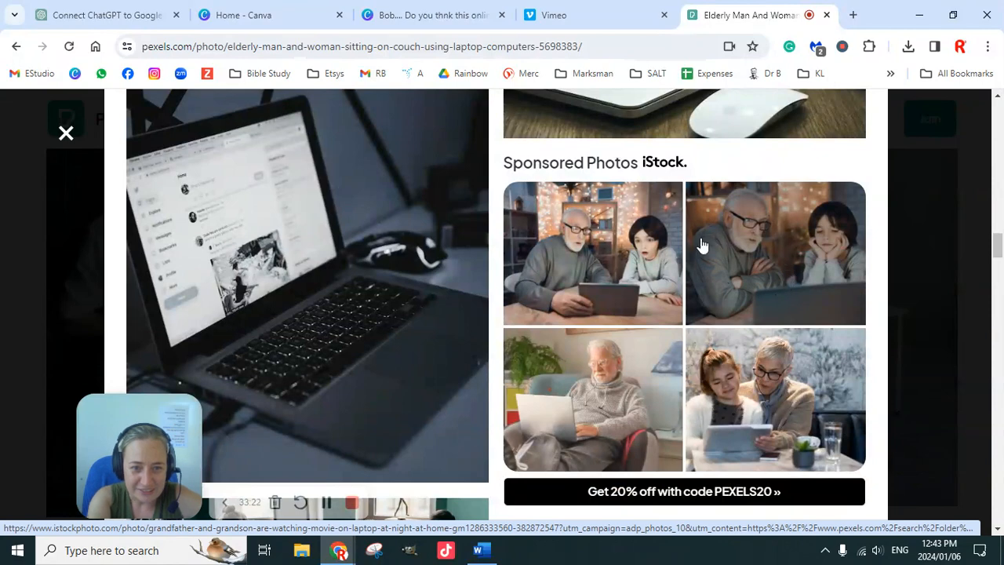
{"action": "scroll", "coordinate": [701, 285], "scroll_direction": "down", "scroll_amount": 1}
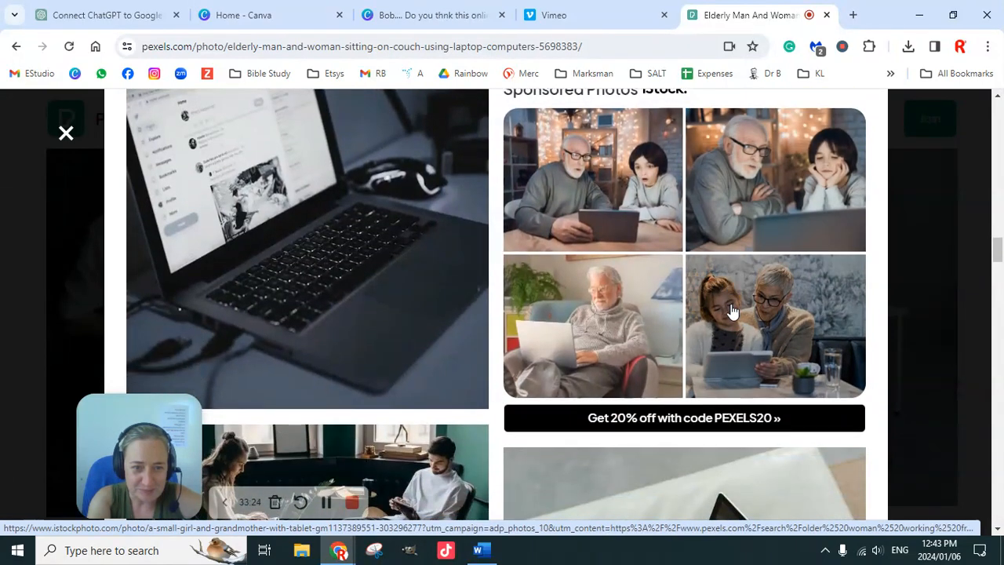
{"action": "scroll", "coordinate": [731, 306], "scroll_direction": "up", "scroll_amount": 1}
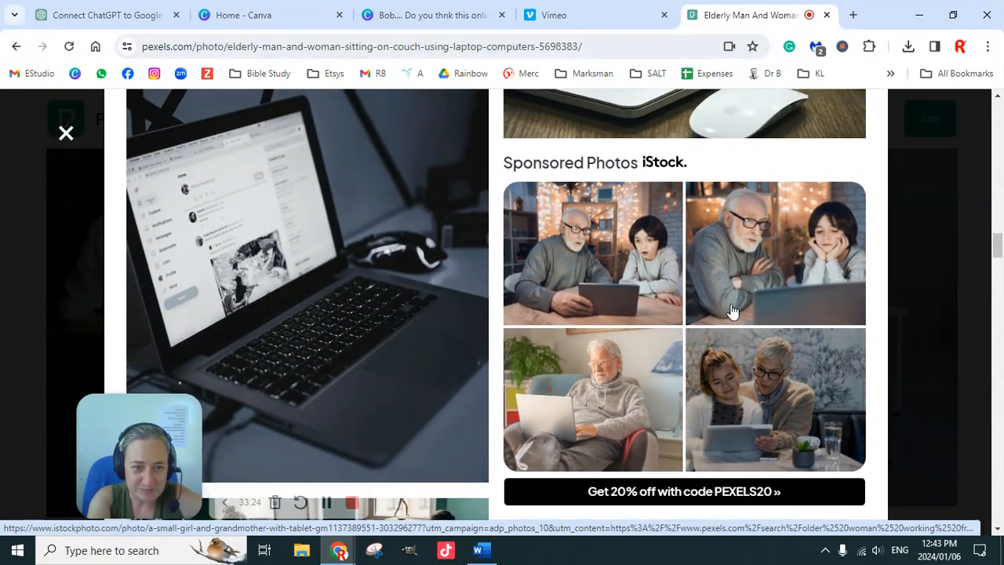
{"action": "left_click", "coordinate": [785, 263]}
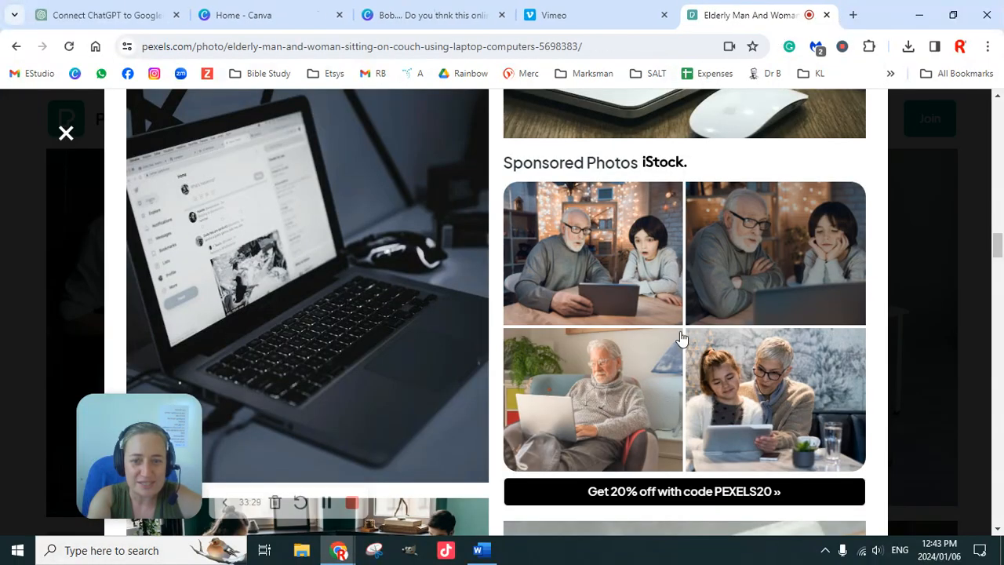
{"action": "scroll", "coordinate": [674, 384], "scroll_direction": "down", "scroll_amount": 10}
{"action": "scroll", "coordinate": [667, 387], "scroll_direction": "down", "scroll_amount": 10}
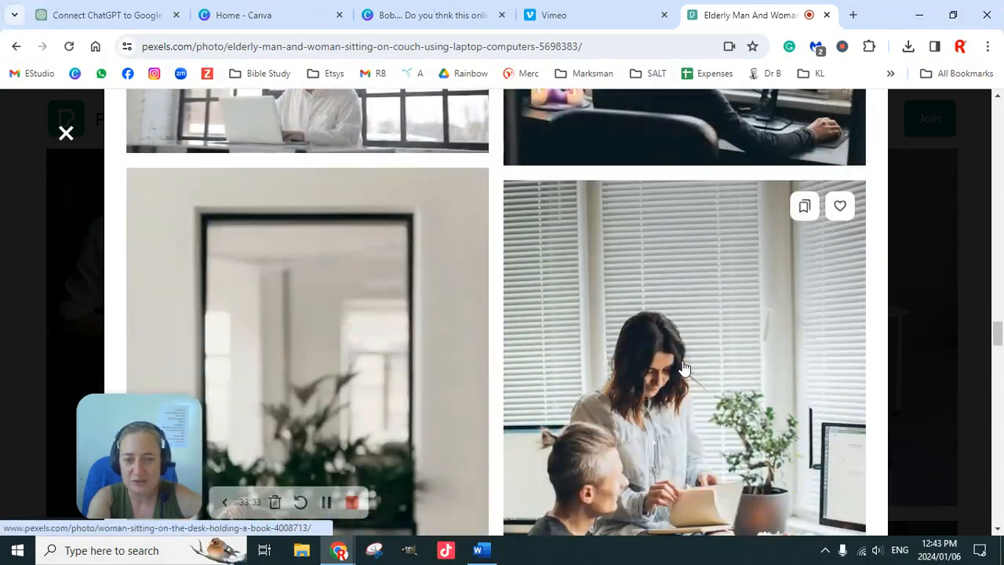
{"action": "scroll", "coordinate": [684, 369], "scroll_direction": "down", "scroll_amount": 10}
{"action": "scroll", "coordinate": [684, 371], "scroll_direction": "down", "scroll_amount": 2}
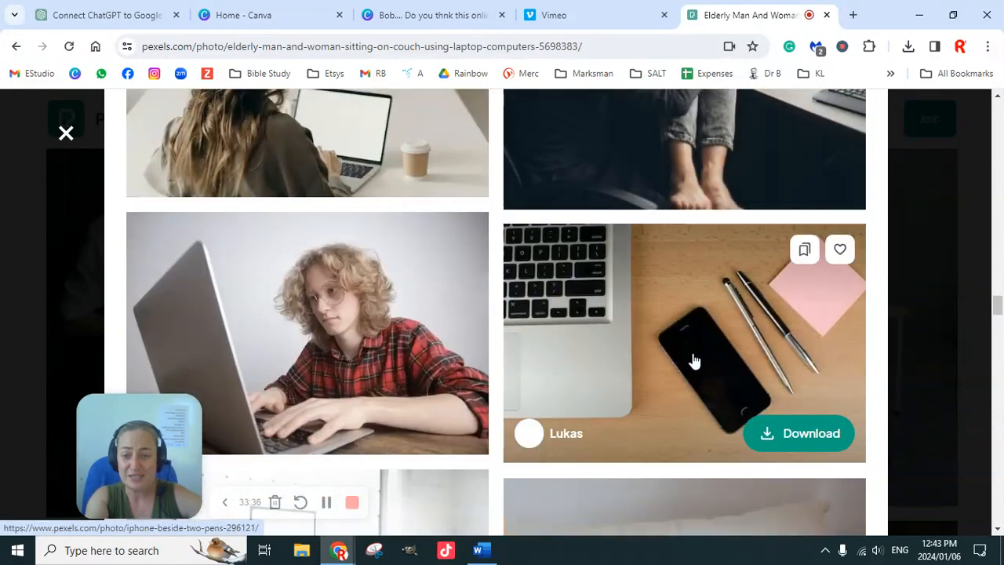
{"action": "scroll", "coordinate": [694, 359], "scroll_direction": "down", "scroll_amount": 4}
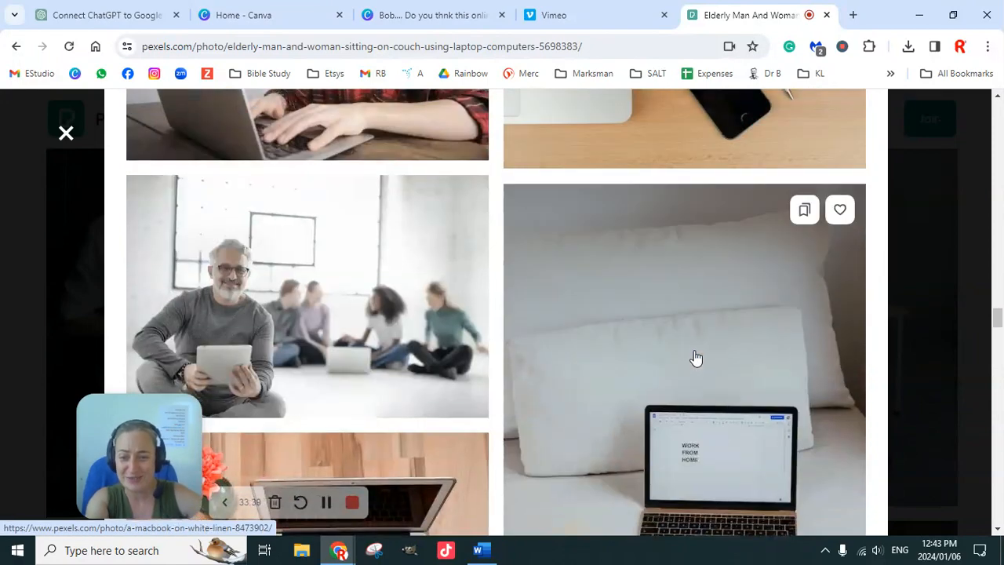
{"action": "scroll", "coordinate": [696, 357], "scroll_direction": "down", "scroll_amount": 3}
{"action": "scroll", "coordinate": [706, 339], "scroll_direction": "down", "scroll_amount": 12}
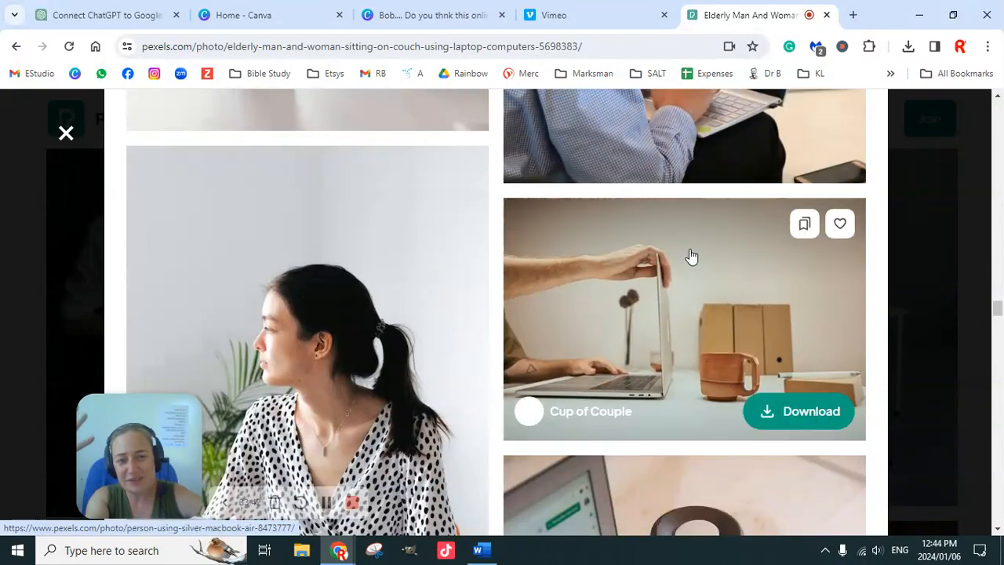
{"action": "scroll", "coordinate": [646, 353], "scroll_direction": "down", "scroll_amount": 8}
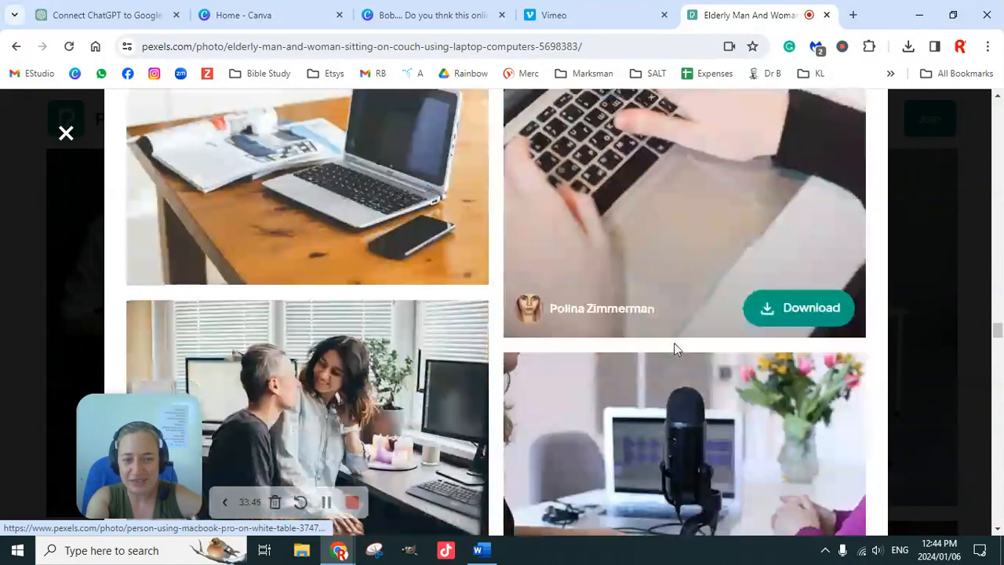
{"action": "scroll", "coordinate": [676, 349], "scroll_direction": "down", "scroll_amount": 9}
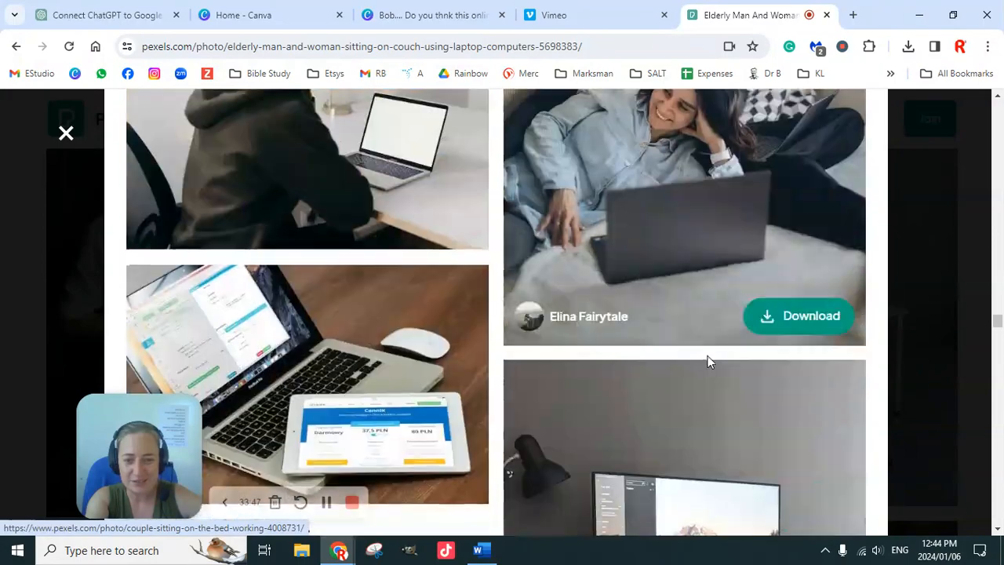
{"action": "scroll", "coordinate": [708, 362], "scroll_direction": "down", "scroll_amount": 7}
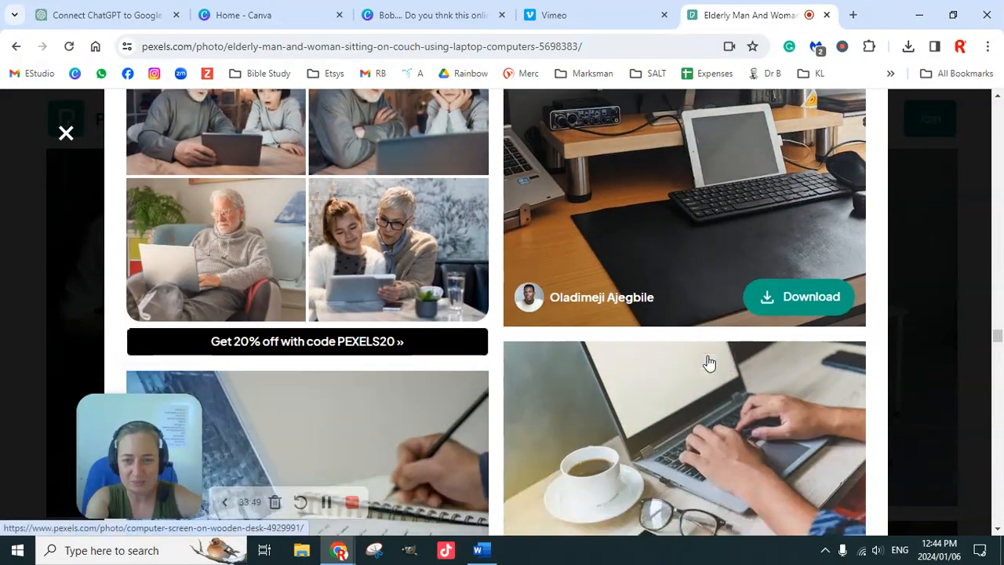
{"action": "scroll", "coordinate": [708, 363], "scroll_direction": "down", "scroll_amount": 10}
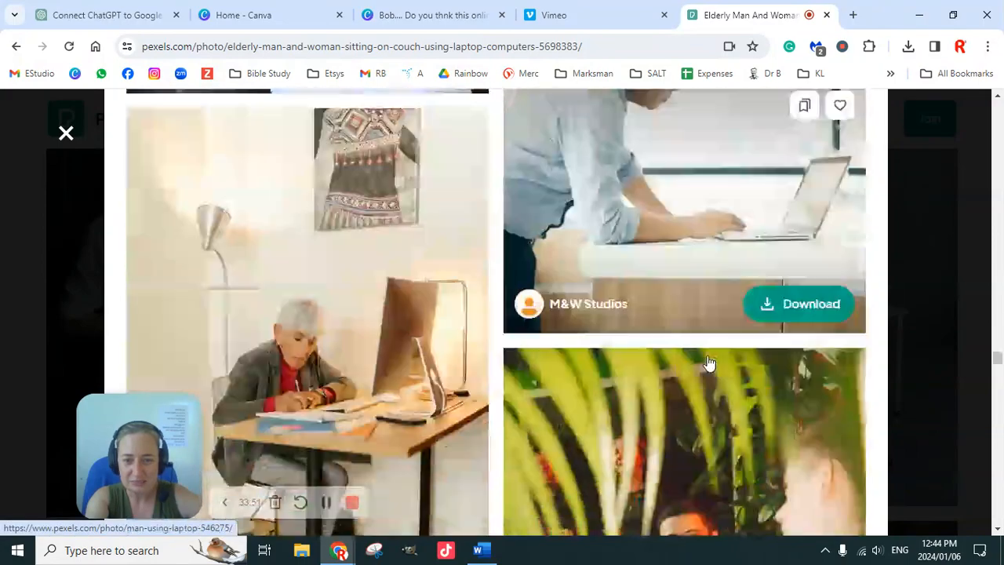
{"action": "scroll", "coordinate": [708, 364], "scroll_direction": "down", "scroll_amount": 10}
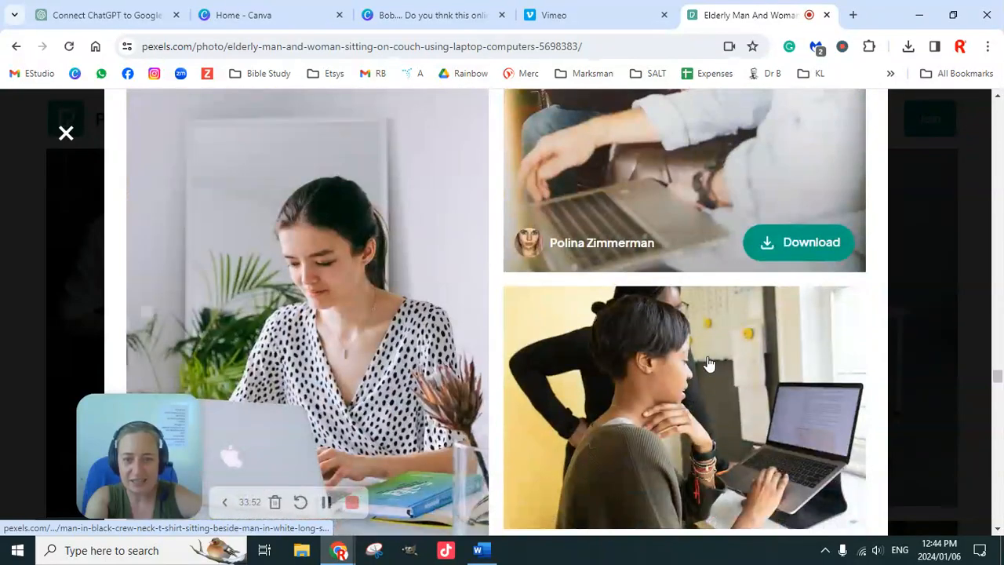
{"action": "scroll", "coordinate": [708, 363], "scroll_direction": "down", "scroll_amount": 10}
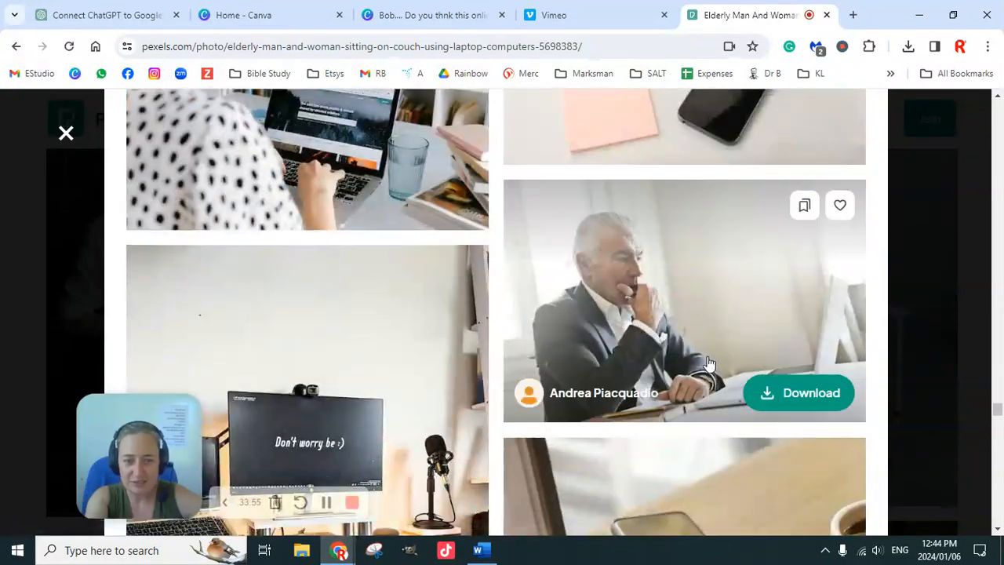
{"action": "scroll", "coordinate": [708, 363], "scroll_direction": "up", "scroll_amount": 10}
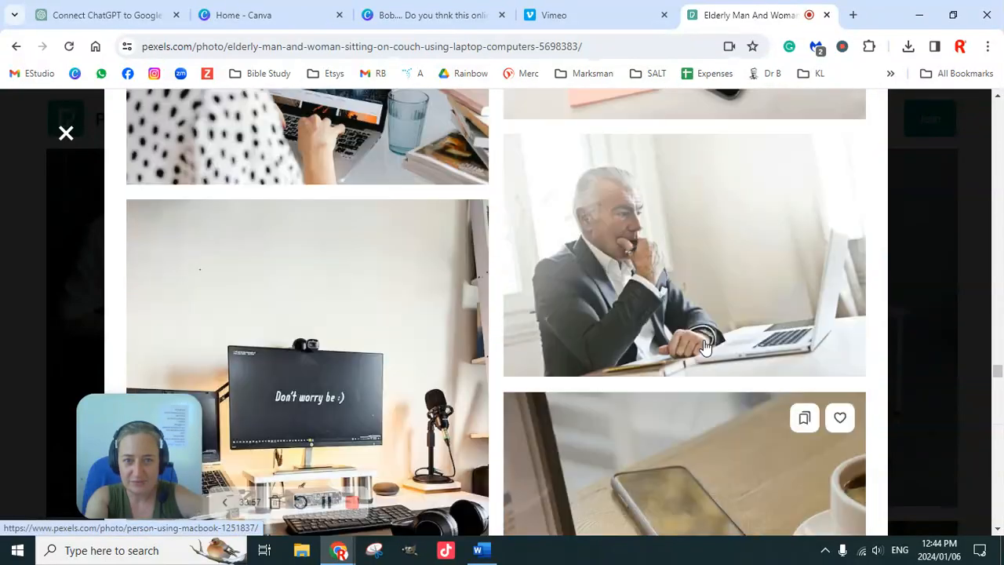
Switch to the Canva design and add a blank fourth page after the third one.
{"action": "left_click", "coordinate": [439, 14]}
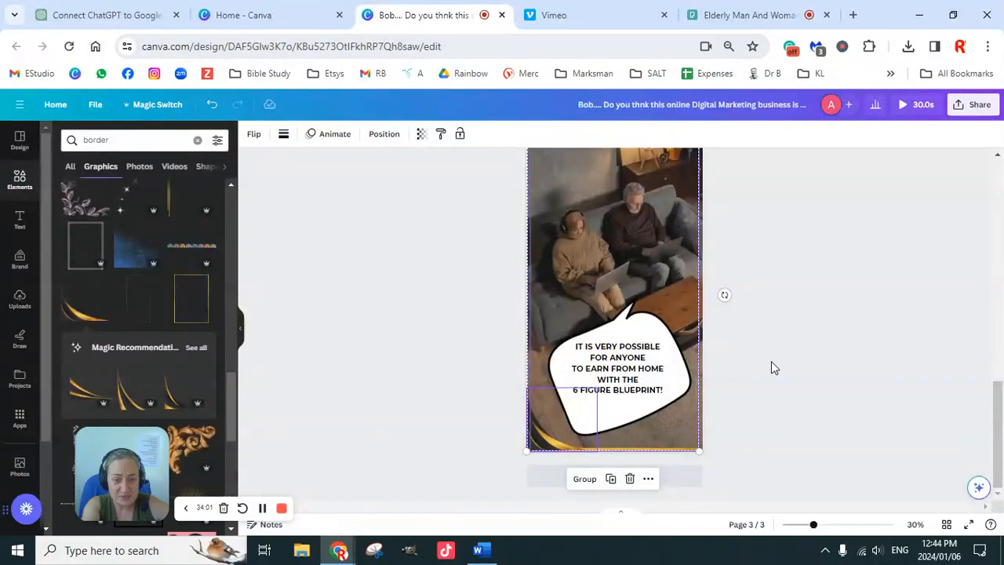
{"action": "left_click", "coordinate": [668, 478]}
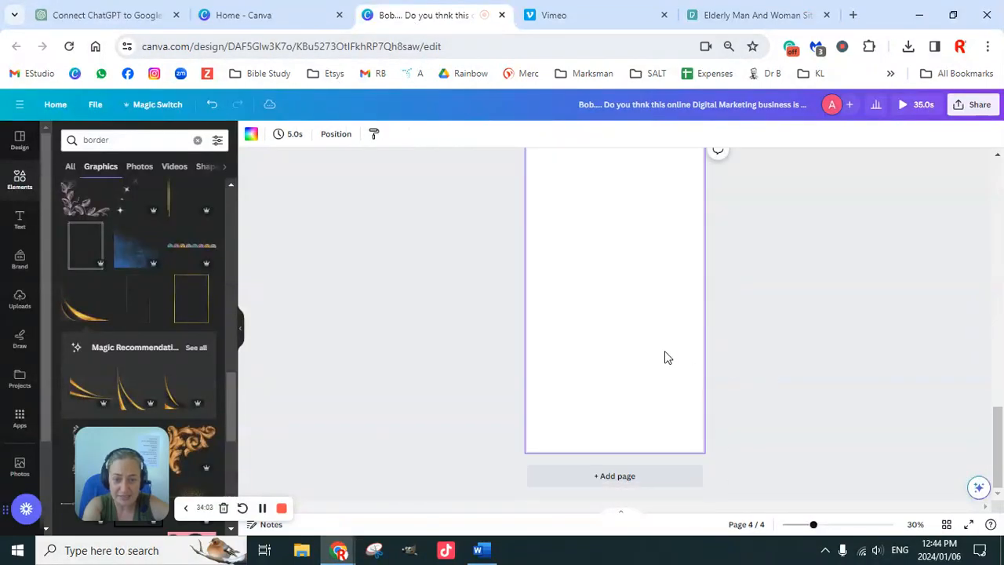
Copy the gold frame and curved corner graphic together from the third page and paste them onto the blank fourth page.
{"action": "scroll", "coordinate": [640, 296], "scroll_direction": "up", "scroll_amount": 3}
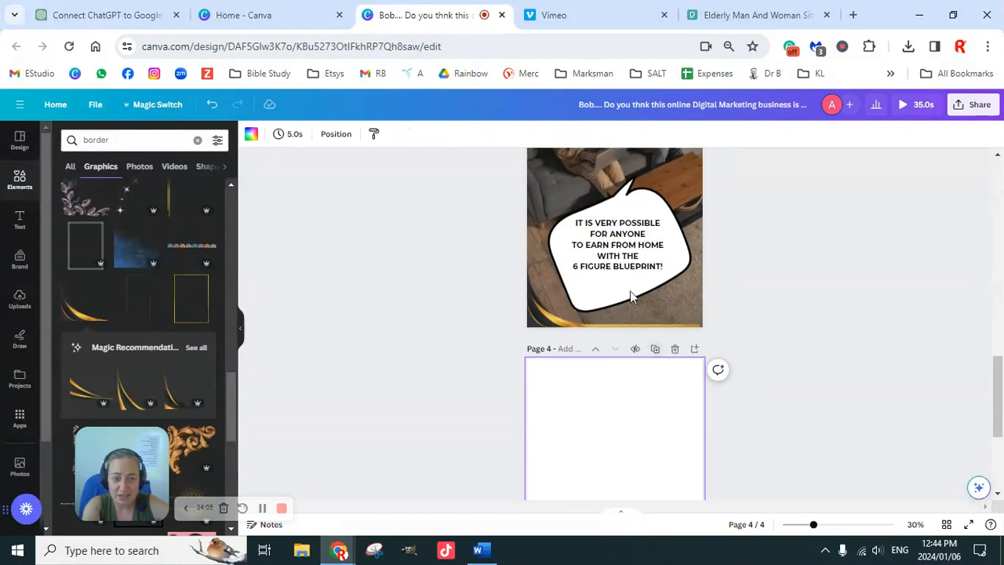
{"action": "left_click", "coordinate": [555, 313]}
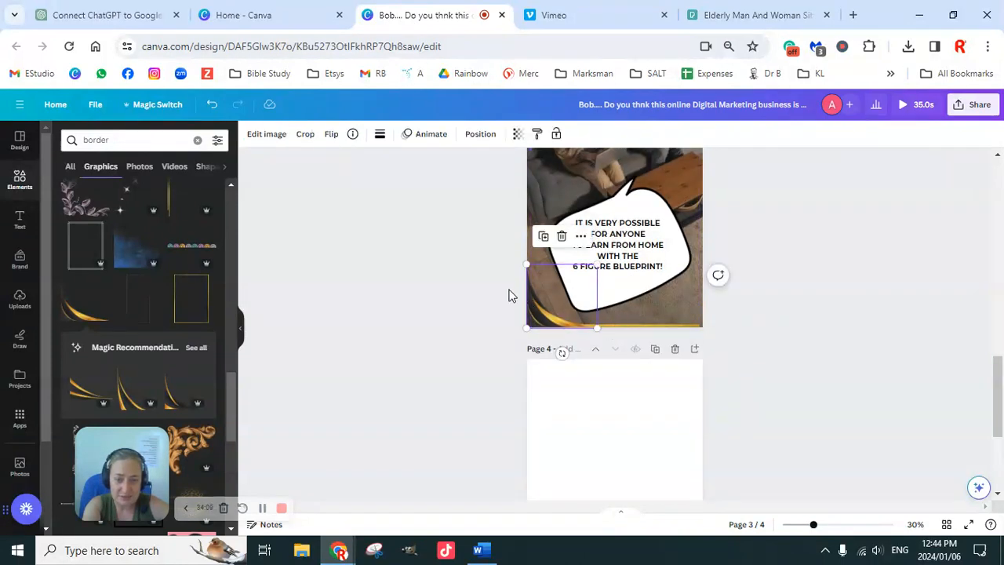
{"action": "left_click_drag", "start_coordinate": [502, 257], "coordinate": [551, 331]}
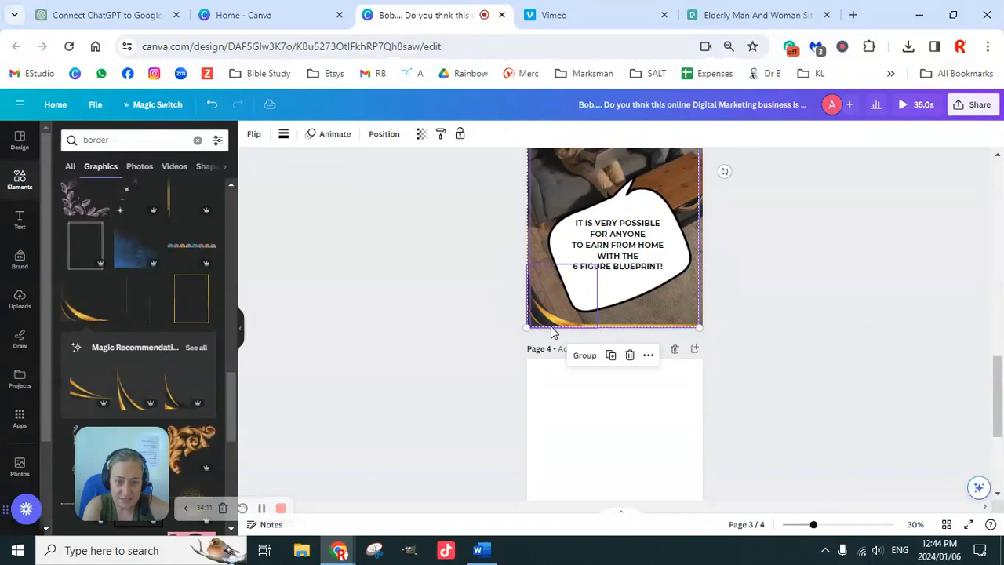
{"action": "scroll", "coordinate": [593, 353], "scroll_direction": "down", "scroll_amount": 3}
{"action": "left_click", "coordinate": [593, 352]}
{"action": "key", "text": "ctrl+v"}
{"action": "scroll", "coordinate": [756, 350], "scroll_direction": "up", "scroll_amount": 3}
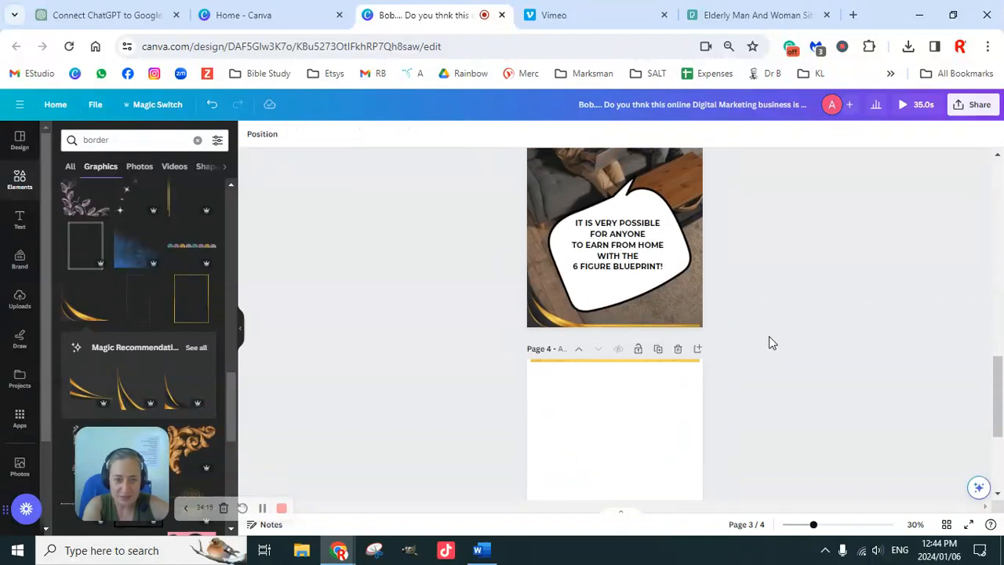
{"action": "scroll", "coordinate": [751, 367], "scroll_direction": "down", "scroll_amount": 3}
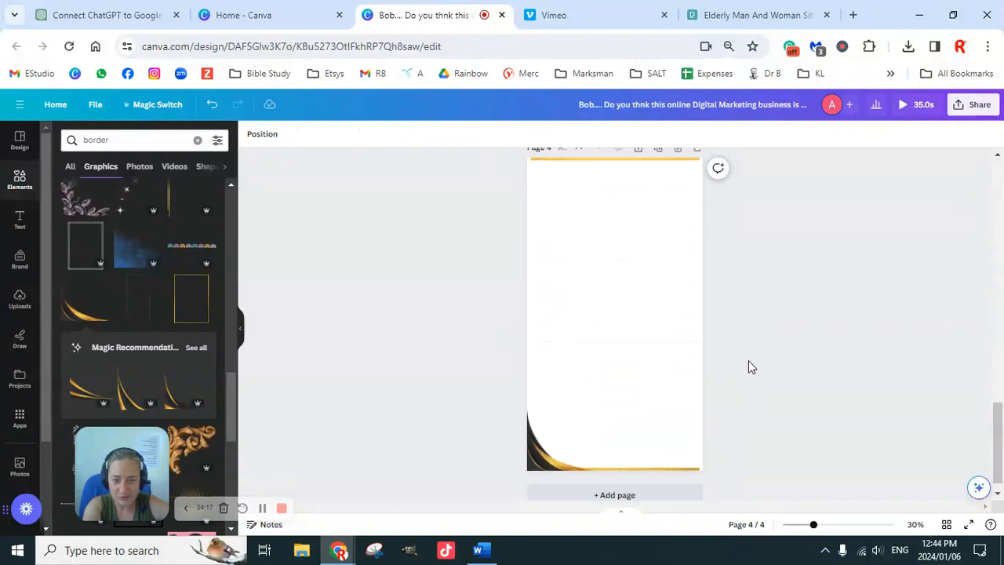
{"action": "scroll", "coordinate": [749, 367], "scroll_direction": "up", "scroll_amount": 5}
{"action": "scroll", "coordinate": [748, 367], "scroll_direction": "up", "scroll_amount": 1}
{"action": "scroll", "coordinate": [748, 369], "scroll_direction": "down", "scroll_amount": 3}
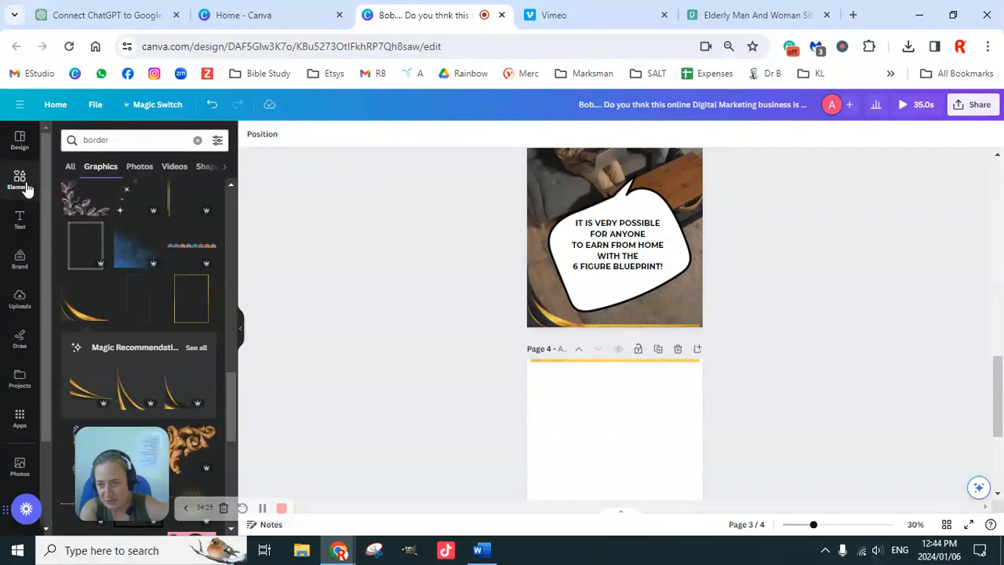
Search for "mobile marketing" and show all the matching videos among the elements.
{"action": "left_click", "coordinate": [21, 149]}
{"action": "left_click", "coordinate": [142, 140]}
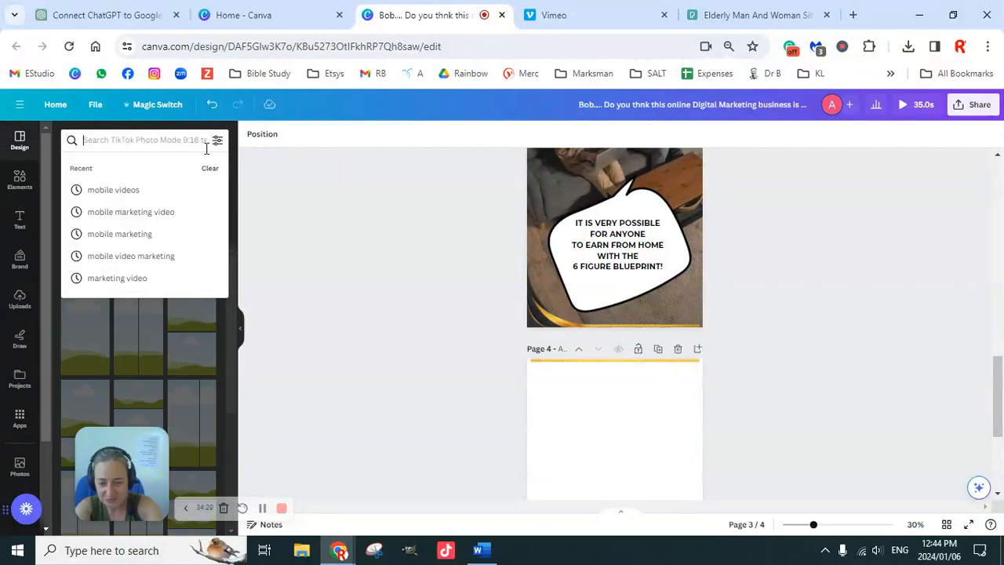
{"action": "type", "text": "marketing"}
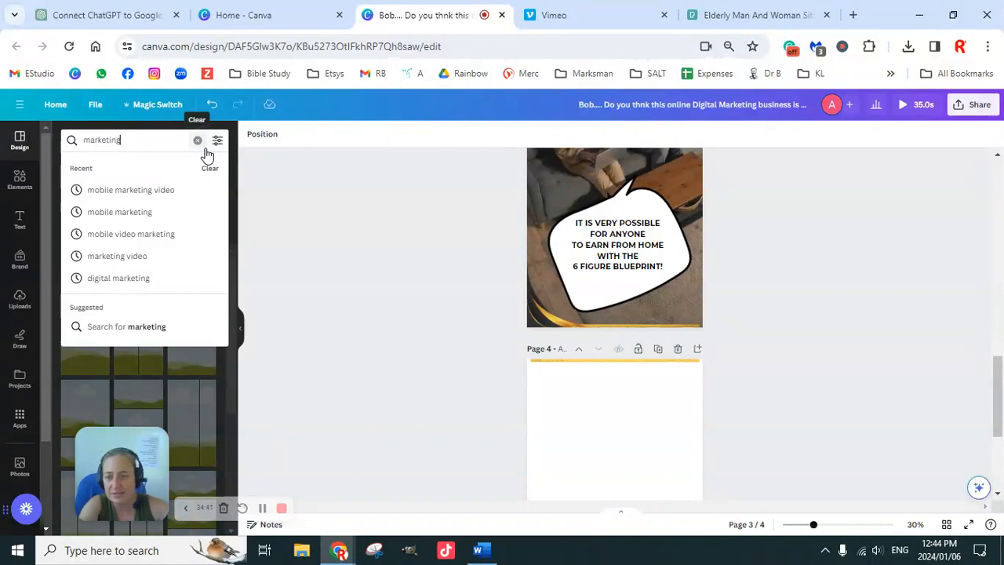
{"action": "left_click", "coordinate": [137, 212]}
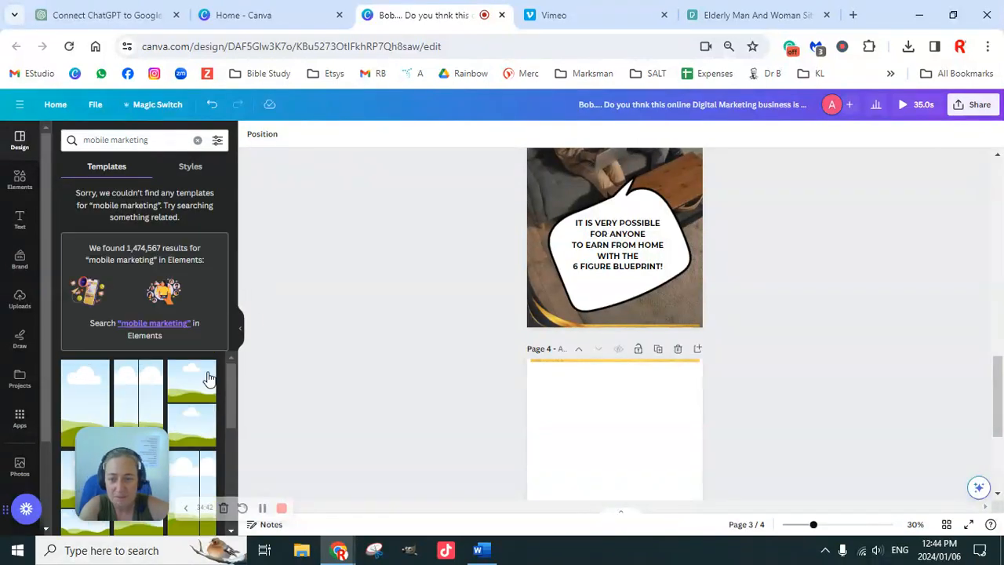
{"action": "left_click", "coordinate": [179, 291]}
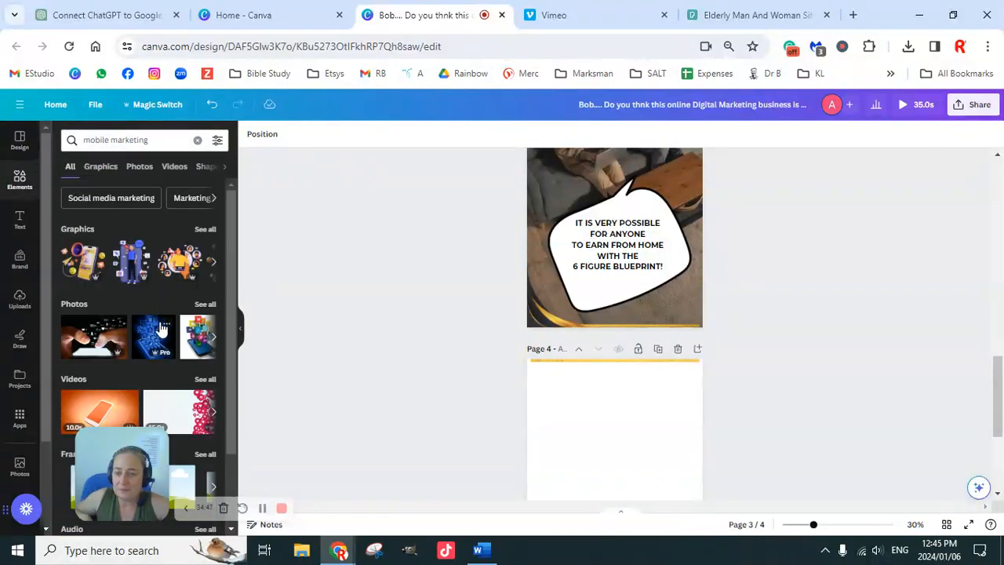
{"action": "scroll", "coordinate": [196, 312], "scroll_direction": "down", "scroll_amount": 2}
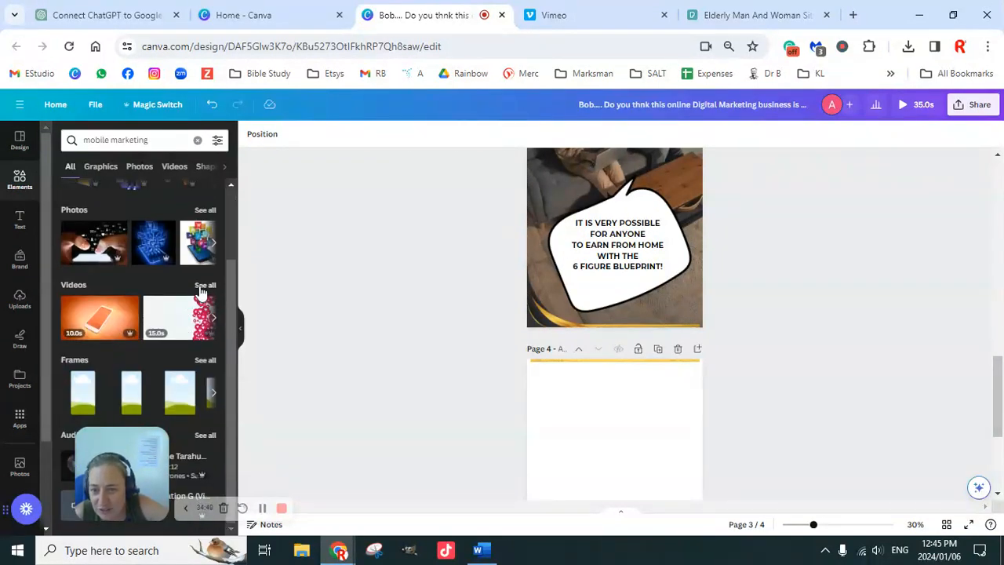
{"action": "left_click", "coordinate": [203, 285]}
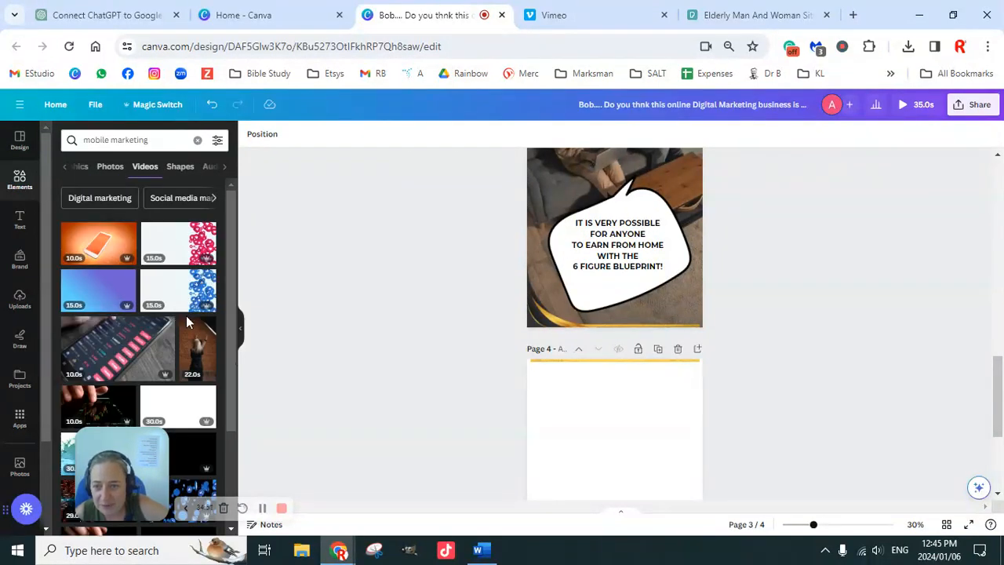
Insert the 30-second dark video of a glowing globe with code onto the third page and skip ahead in its playback.
{"action": "scroll", "coordinate": [184, 318], "scroll_direction": "down", "scroll_amount": 3}
{"action": "scroll", "coordinate": [186, 341], "scroll_direction": "down", "scroll_amount": 3}
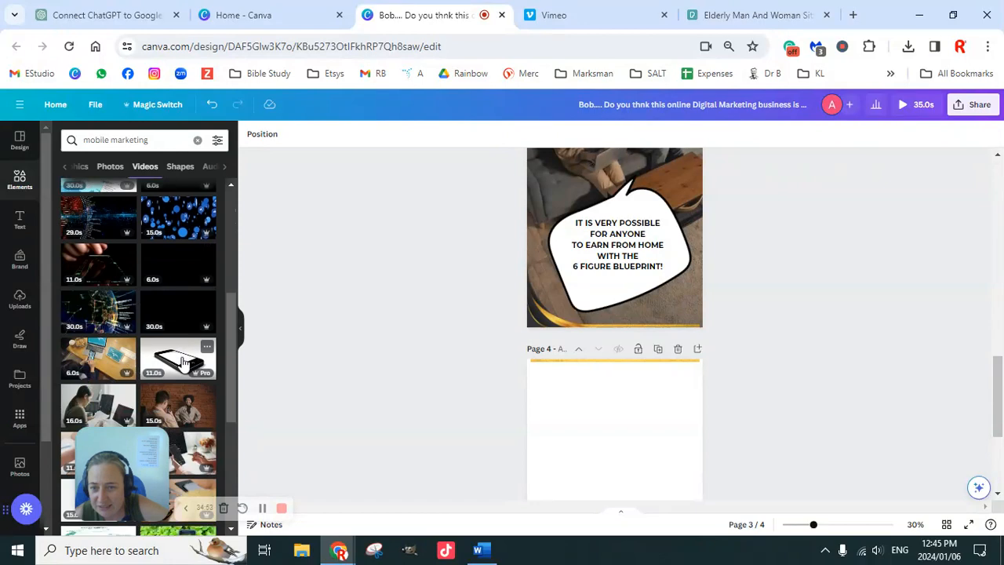
{"action": "scroll", "coordinate": [182, 363], "scroll_direction": "down", "scroll_amount": 2}
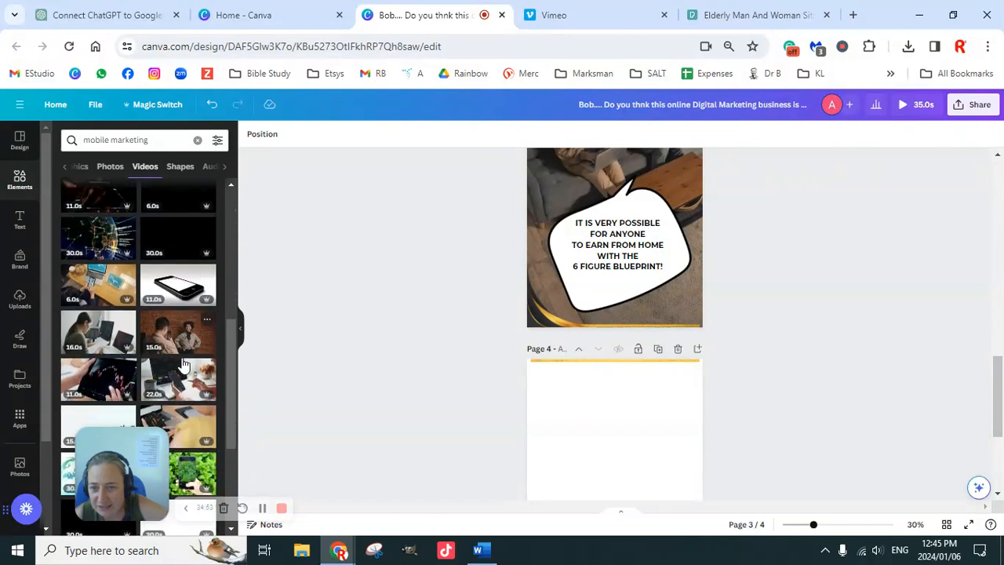
{"action": "left_click", "coordinate": [105, 241]}
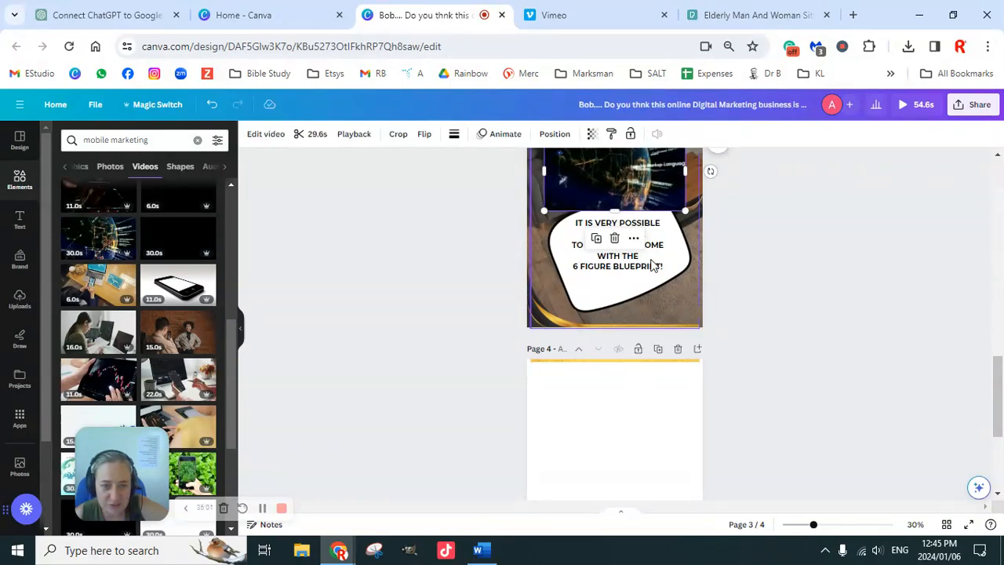
{"action": "left_click", "coordinate": [638, 197]}
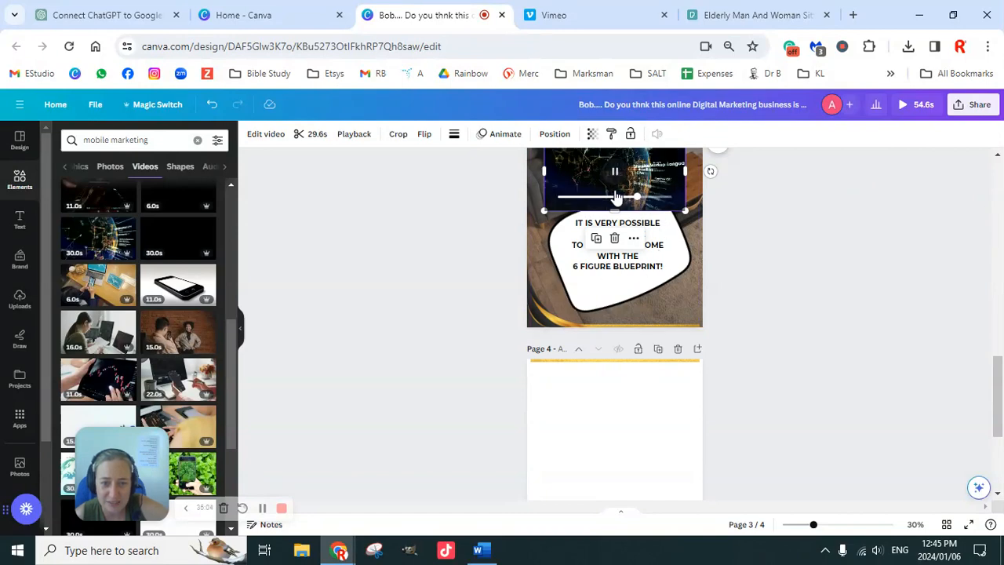
Move the globe video from the third page onto the fourth page and set it as that page's background.
{"action": "scroll", "coordinate": [806, 288], "scroll_direction": "up", "scroll_amount": 2}
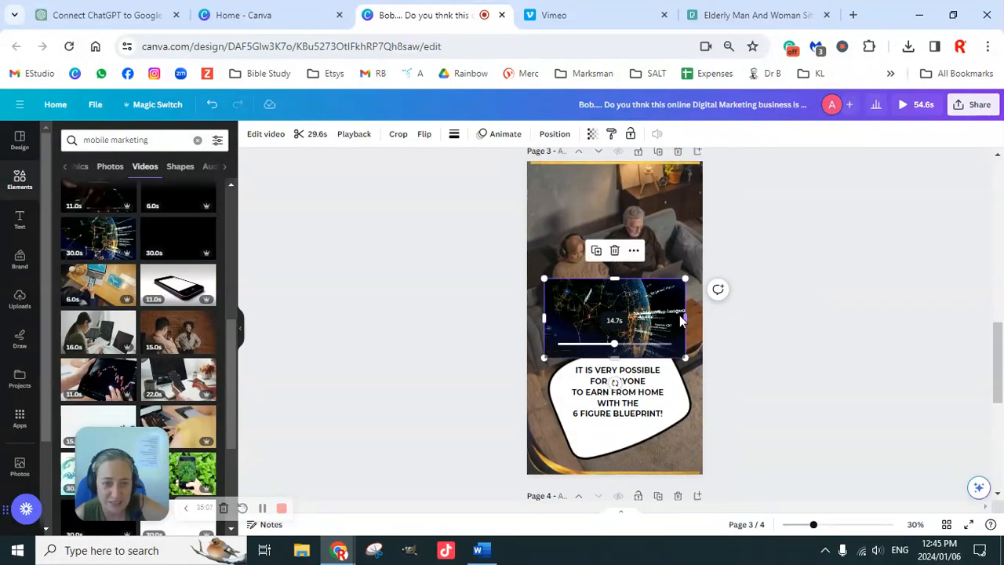
{"action": "left_click_drag", "start_coordinate": [664, 340], "coordinate": [659, 550]}
{"action": "left_click_drag", "start_coordinate": [659, 508], "coordinate": [663, 451]}
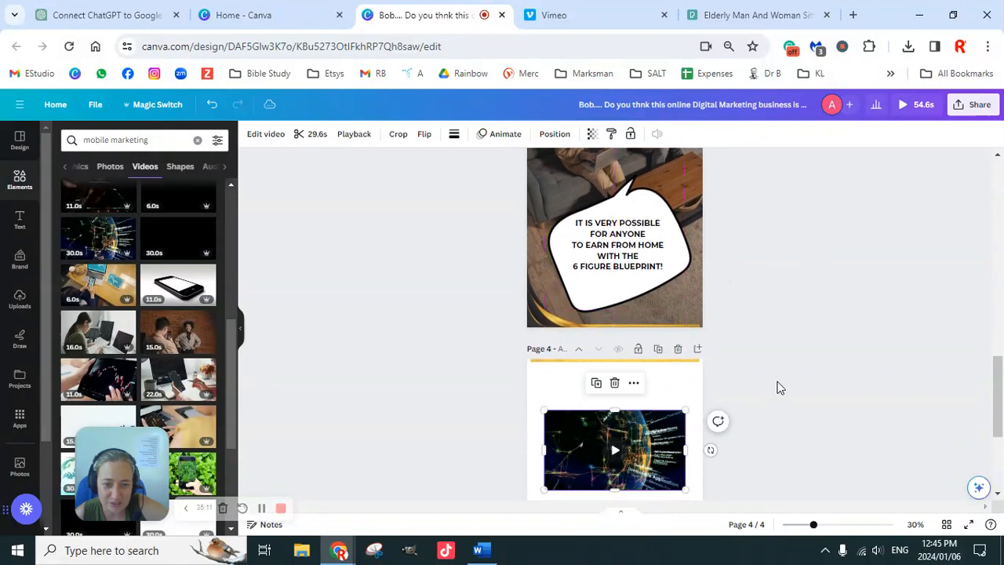
{"action": "scroll", "coordinate": [779, 387], "scroll_direction": "down", "scroll_amount": 2}
{"action": "right_click", "coordinate": [606, 306]}
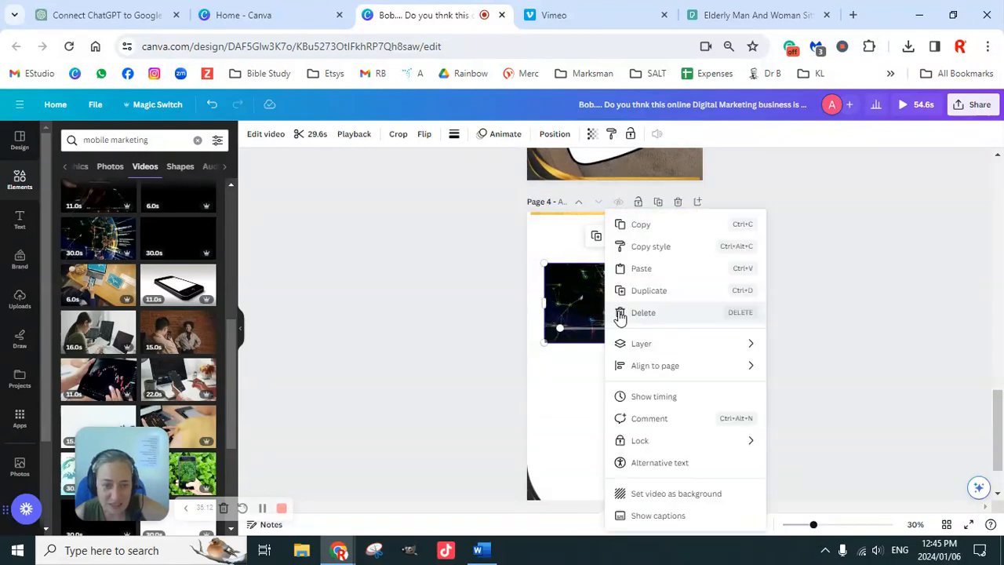
{"action": "left_click", "coordinate": [678, 492]}
{"action": "scroll", "coordinate": [781, 354], "scroll_direction": "down", "scroll_amount": 2}
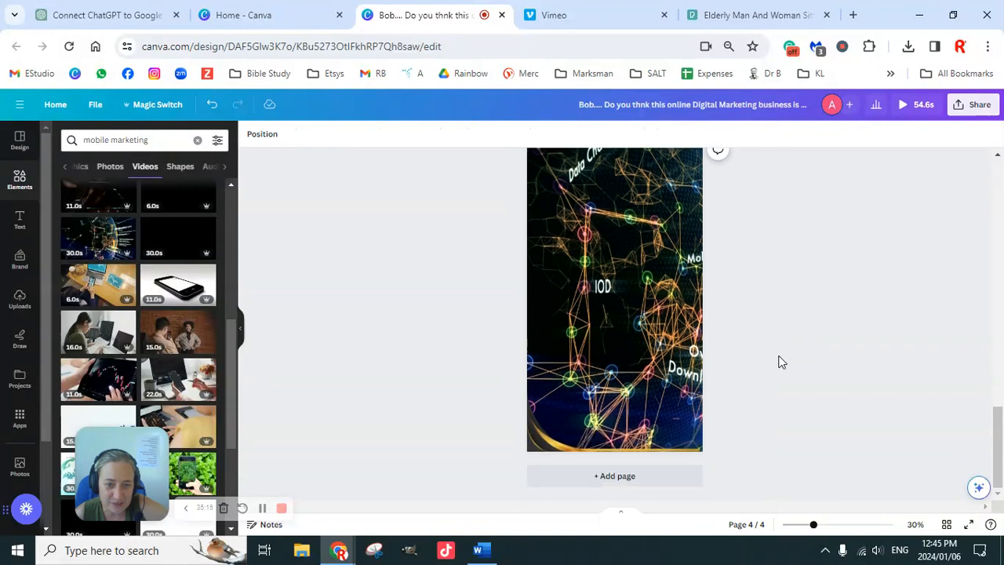
Replace the fourth page's globe video background with the gold frame graphic.
{"action": "scroll", "coordinate": [666, 394], "scroll_direction": "up", "scroll_amount": 2}
{"action": "right_click", "coordinate": [637, 385]}
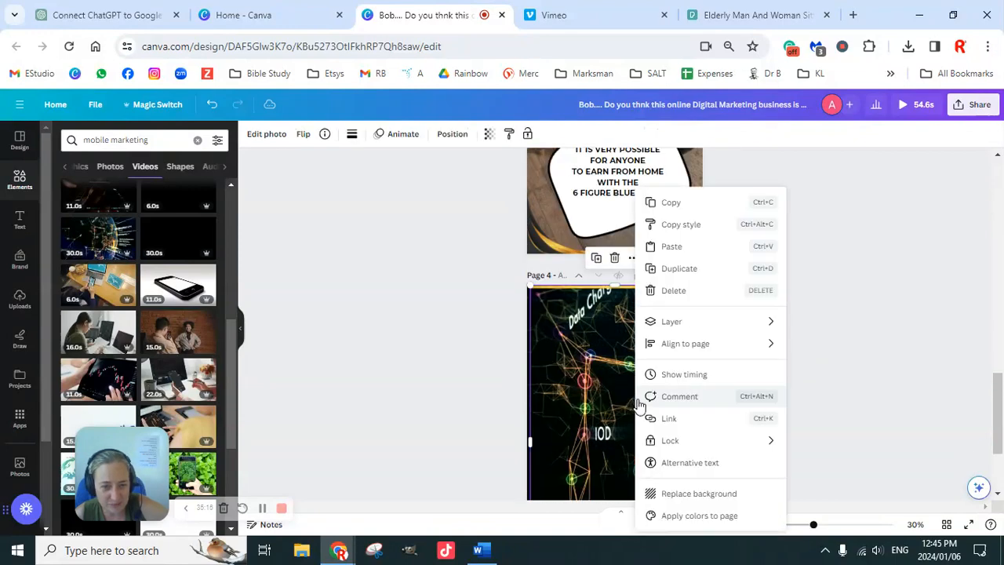
{"action": "left_click", "coordinate": [718, 488]}
{"action": "scroll", "coordinate": [761, 352], "scroll_direction": "down", "scroll_amount": 2}
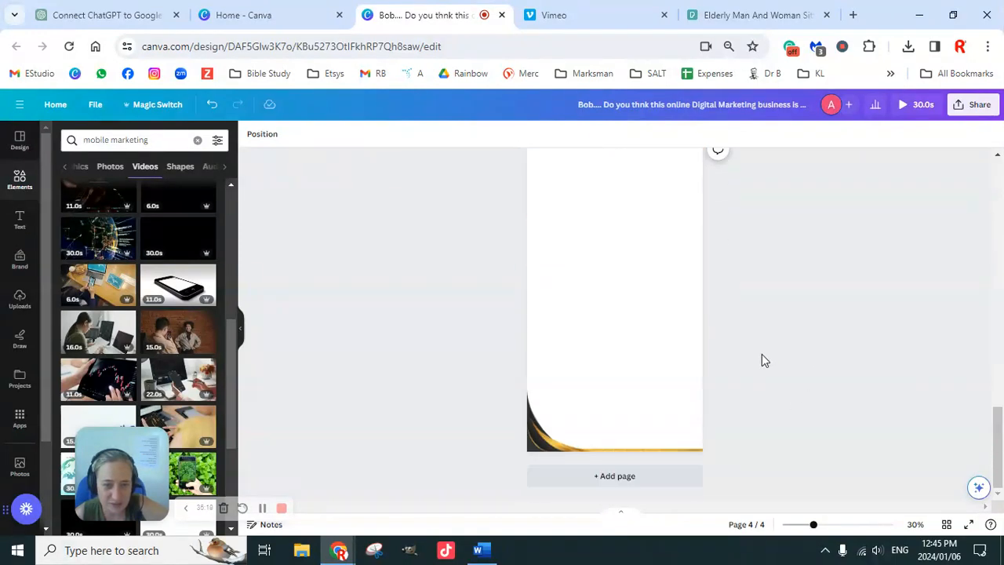
Find the 11-second video of hands counting dollar bills at a laptop among the mobile marketing results and insert it onto the third page.
{"action": "scroll", "coordinate": [763, 359], "scroll_direction": "up", "scroll_amount": 4}
{"action": "scroll", "coordinate": [760, 361], "scroll_direction": "up", "scroll_amount": 3}
{"action": "scroll", "coordinate": [761, 360], "scroll_direction": "down", "scroll_amount": 4}
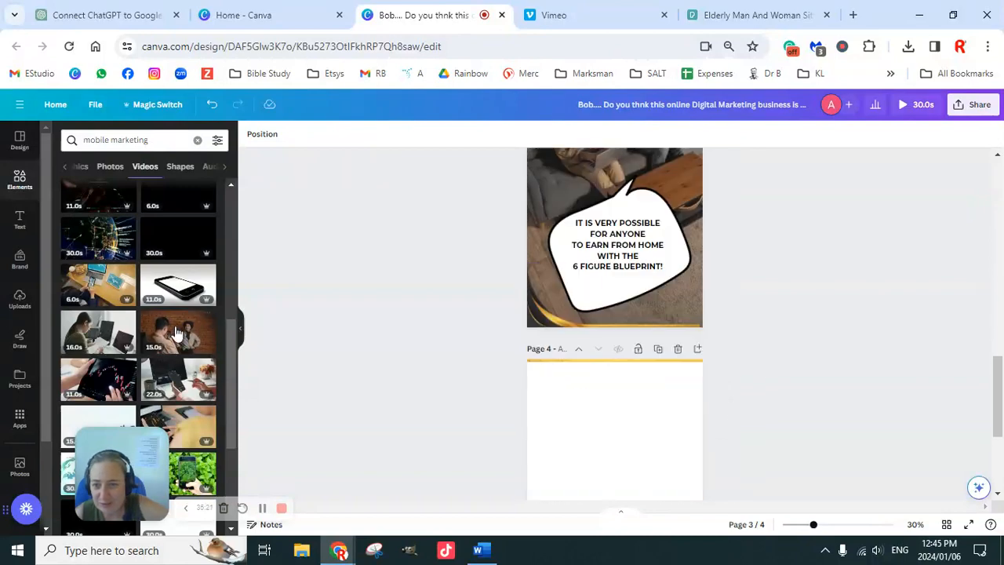
{"action": "scroll", "coordinate": [166, 339], "scroll_direction": "down", "scroll_amount": 1}
{"action": "scroll", "coordinate": [166, 340], "scroll_direction": "down", "scroll_amount": 2}
{"action": "scroll", "coordinate": [177, 345], "scroll_direction": "up", "scroll_amount": 2}
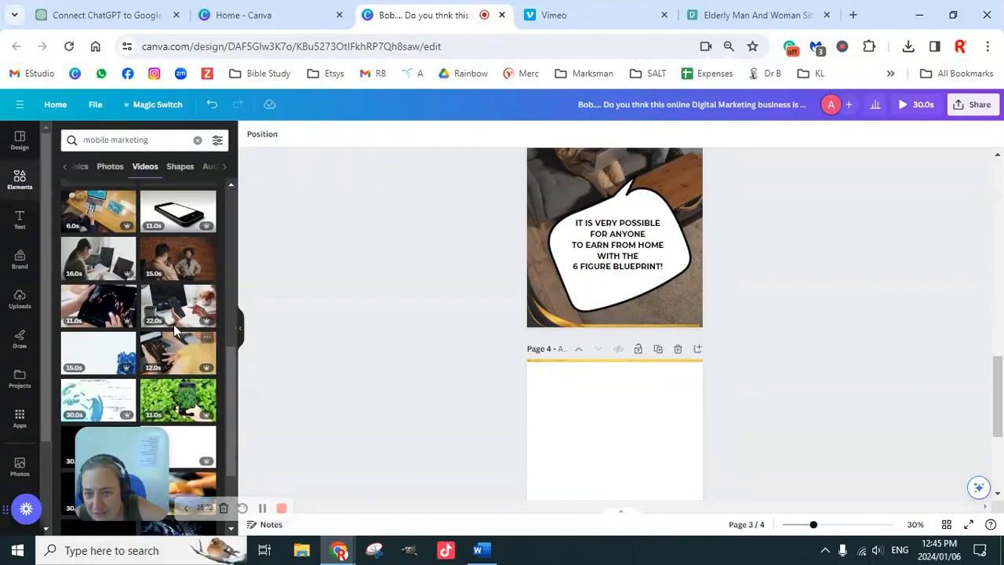
{"action": "scroll", "coordinate": [182, 347], "scroll_direction": "down", "scroll_amount": 1}
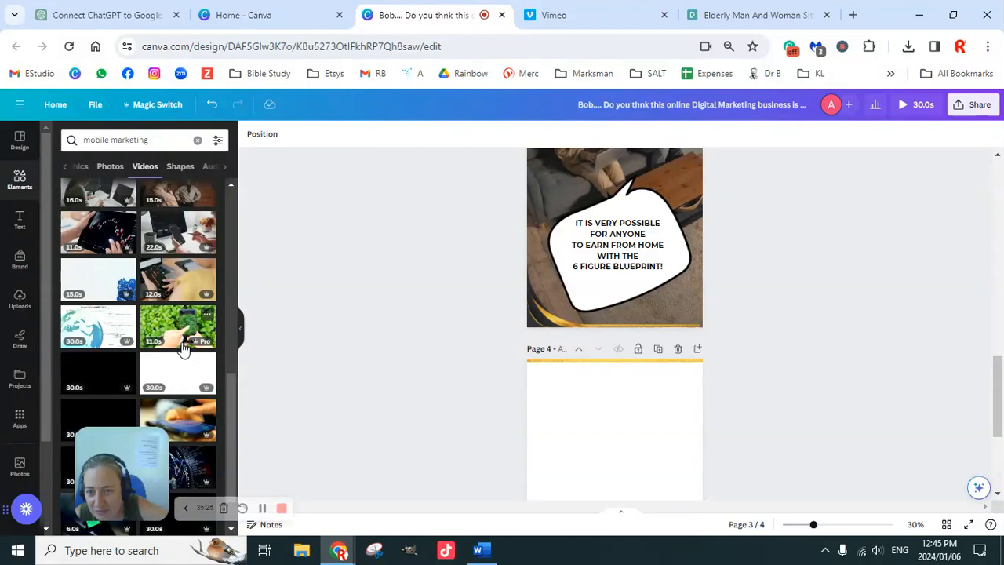
{"action": "scroll", "coordinate": [182, 347], "scroll_direction": "down", "scroll_amount": 3}
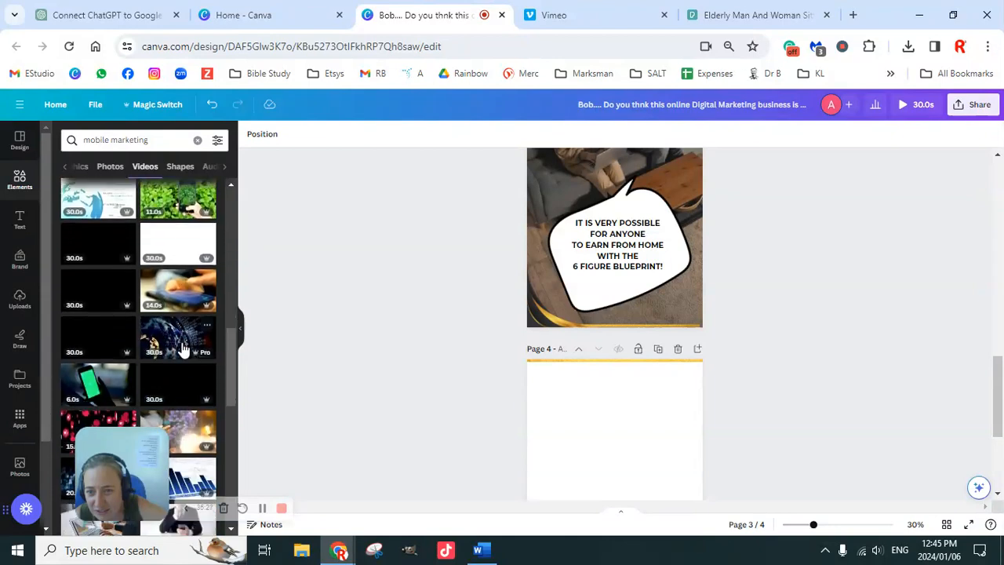
{"action": "scroll", "coordinate": [182, 347], "scroll_direction": "down", "scroll_amount": 5}
{"action": "mouse_move", "coordinate": [174, 218]}
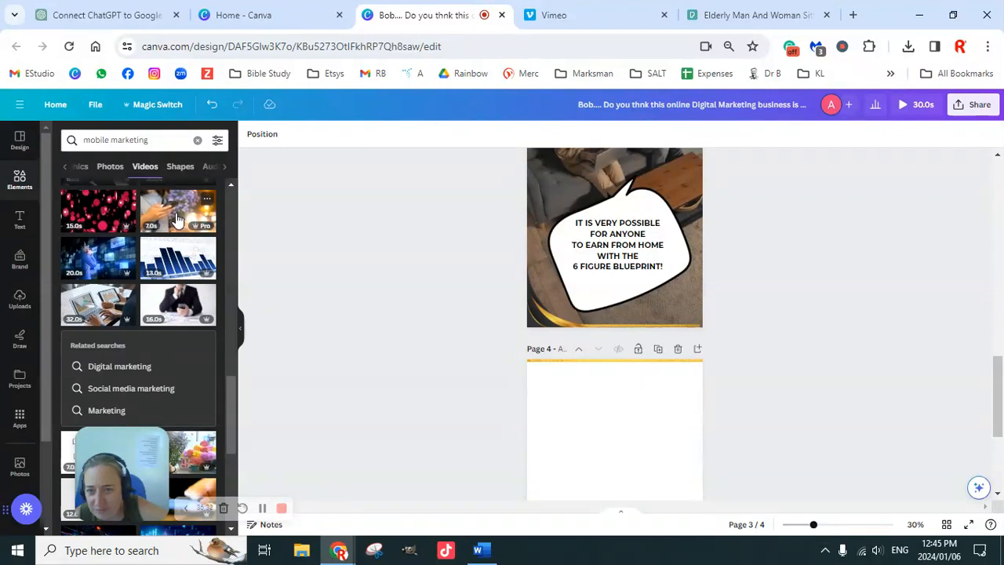
{"action": "scroll", "coordinate": [183, 280], "scroll_direction": "down", "scroll_amount": 1}
{"action": "scroll", "coordinate": [183, 281], "scroll_direction": "up", "scroll_amount": 5}
{"action": "scroll", "coordinate": [182, 282], "scroll_direction": "down", "scroll_amount": 8}
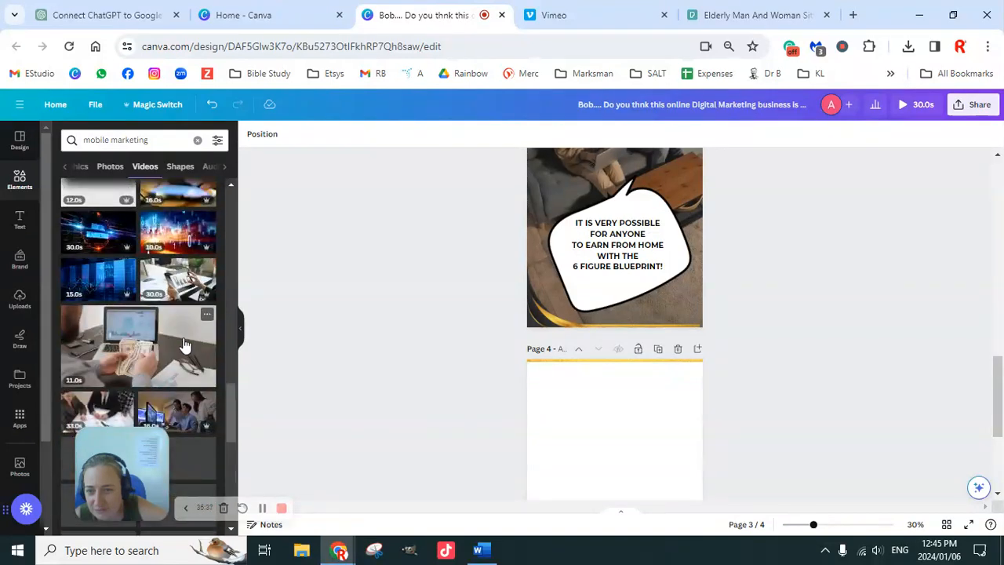
{"action": "left_click", "coordinate": [153, 355]}
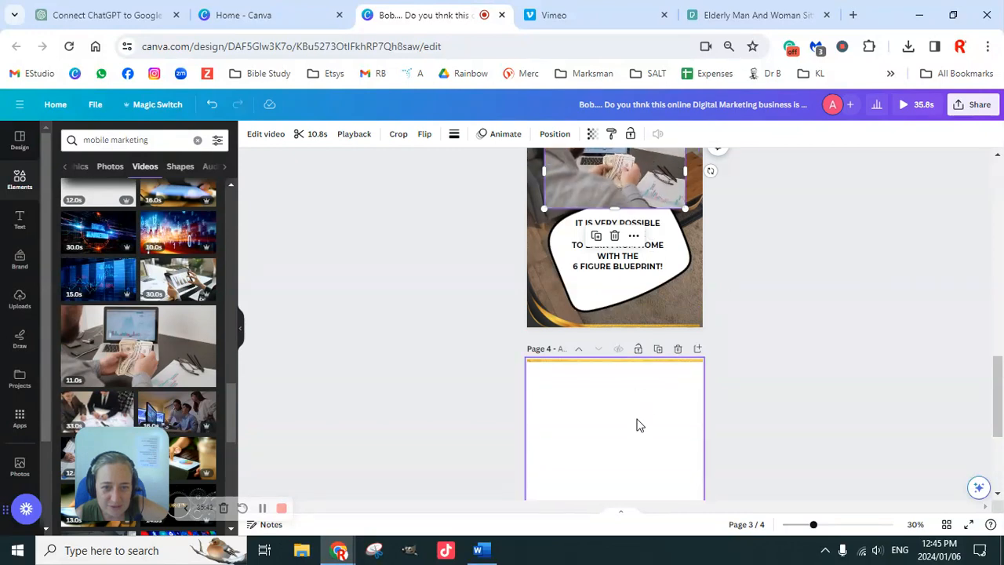
Move the cash-counting video from the third page onto the fourth page and make it the page background.
{"action": "scroll", "coordinate": [713, 228], "scroll_direction": "up", "scroll_amount": 1}
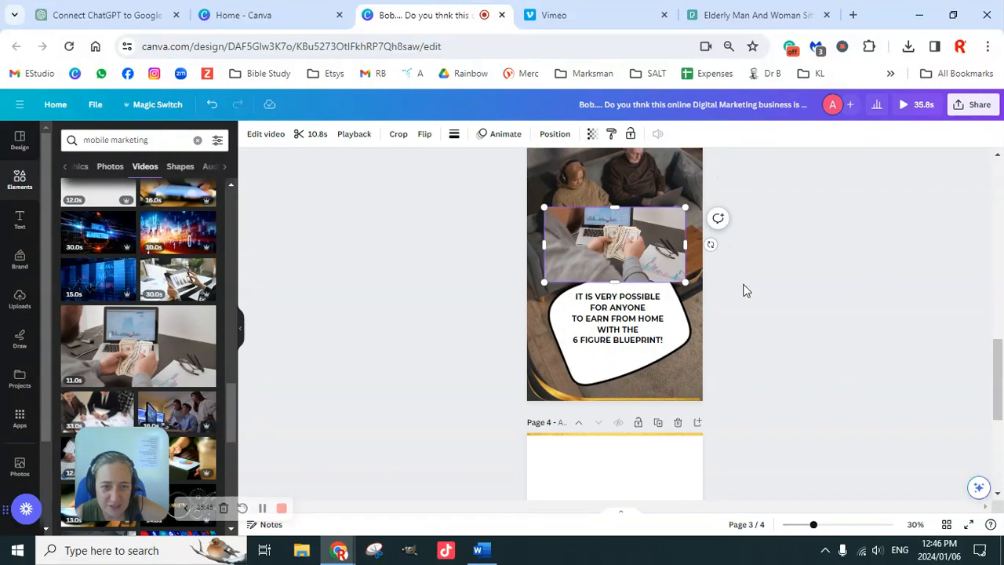
{"action": "left_click_drag", "start_coordinate": [649, 281], "coordinate": [644, 502]}
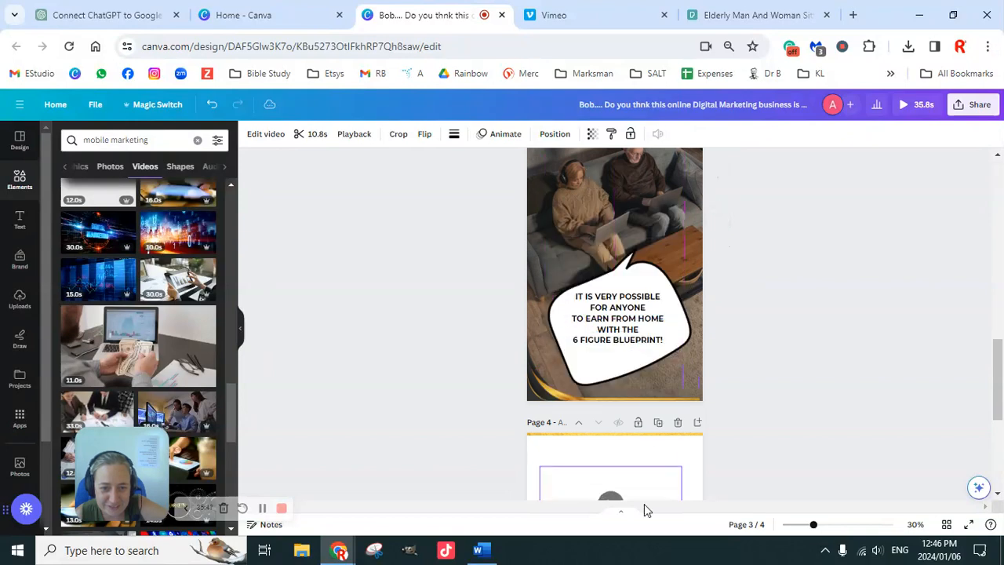
{"action": "scroll", "coordinate": [690, 369], "scroll_direction": "down", "scroll_amount": 4}
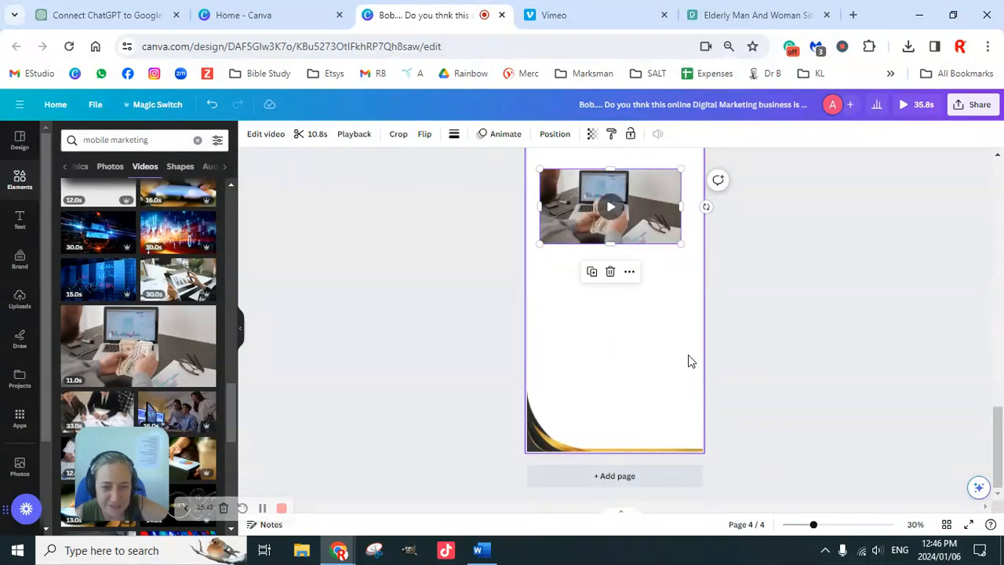
{"action": "scroll", "coordinate": [693, 357], "scroll_direction": "up", "scroll_amount": 1}
{"action": "right_click", "coordinate": [629, 281]}
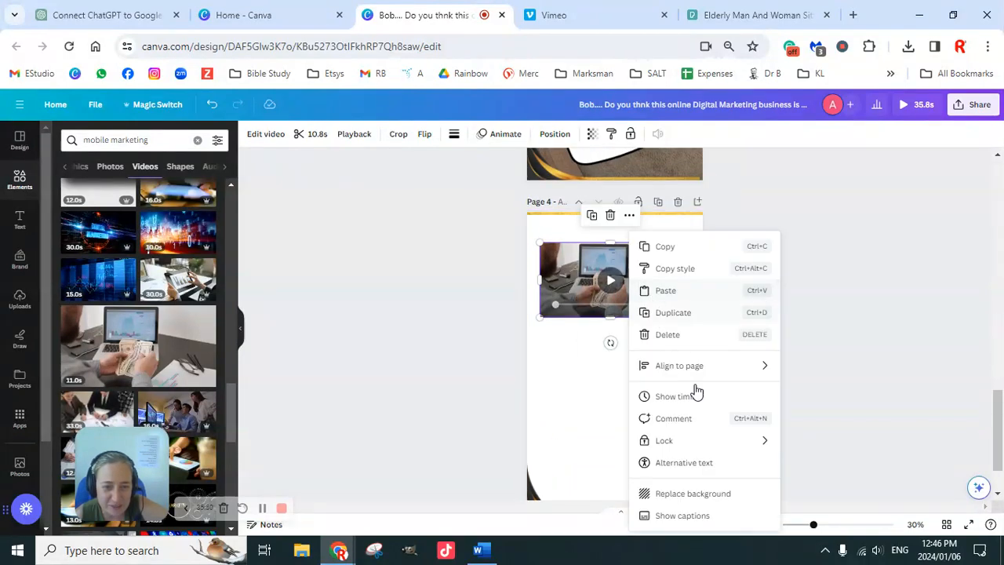
{"action": "left_click", "coordinate": [700, 495]}
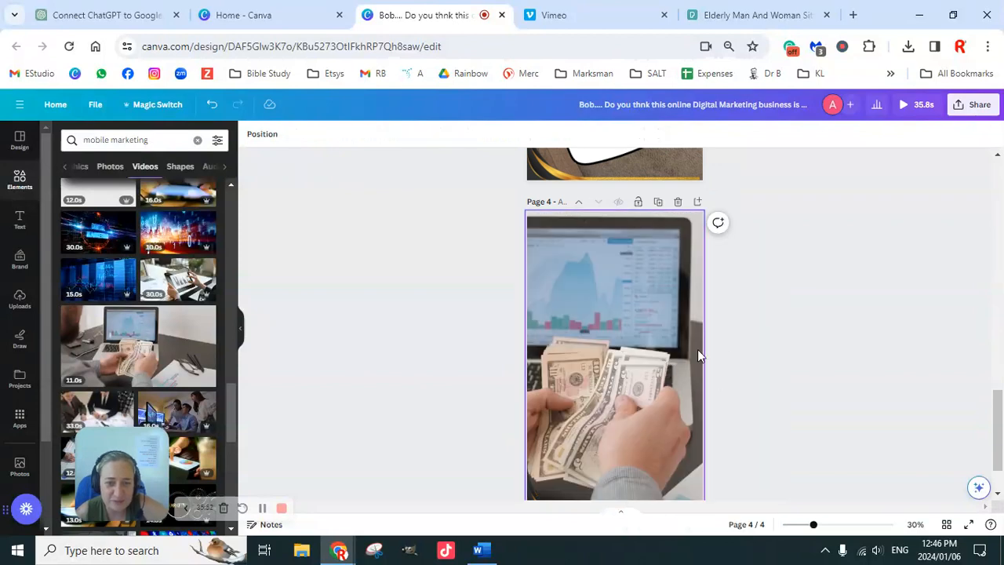
{"action": "scroll", "coordinate": [753, 345], "scroll_direction": "down", "scroll_amount": 1}
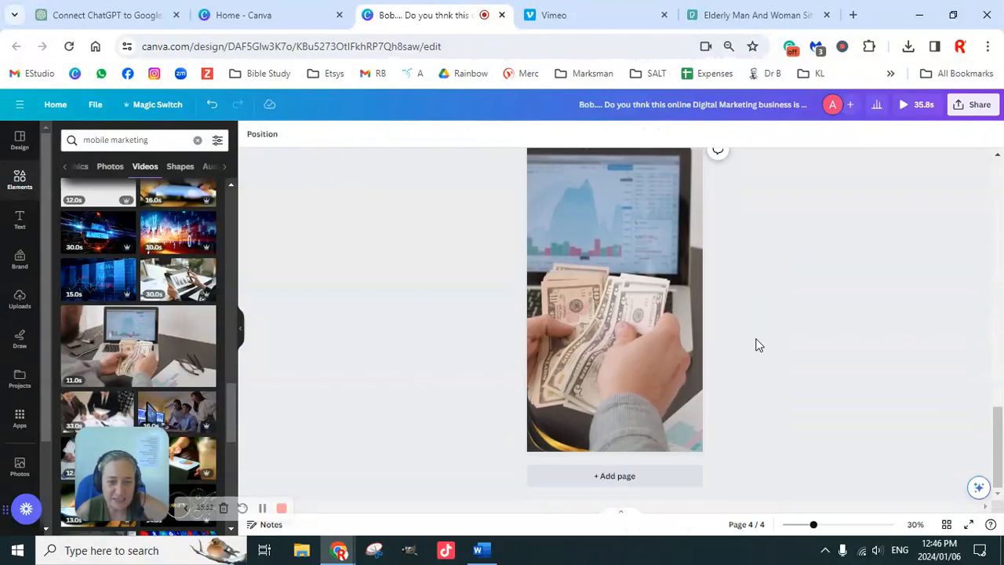
Enlarge the fourth page's background video slightly within its crop and reposition it so the hands and dollar bills fill the page.
{"action": "double_click", "coordinate": [629, 327]}
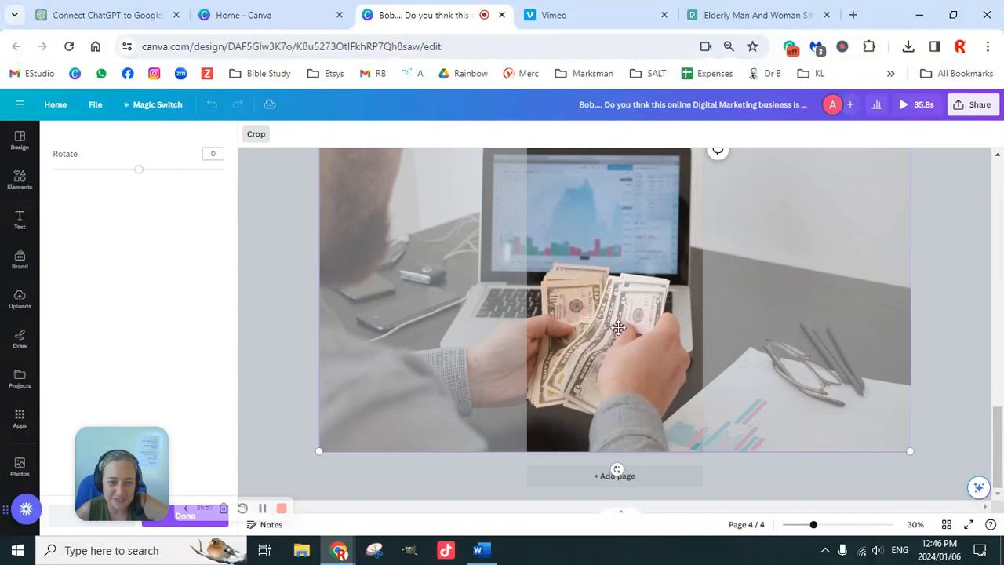
{"action": "left_click_drag", "start_coordinate": [618, 325], "coordinate": [628, 326]}
{"action": "scroll", "coordinate": [669, 331], "scroll_direction": "up", "scroll_amount": 1}
{"action": "left_click_drag", "start_coordinate": [327, 213], "coordinate": [284, 120]}
{"action": "left_click_drag", "start_coordinate": [564, 333], "coordinate": [611, 320]}
{"action": "scroll", "coordinate": [732, 293], "scroll_direction": "down", "scroll_amount": 1}
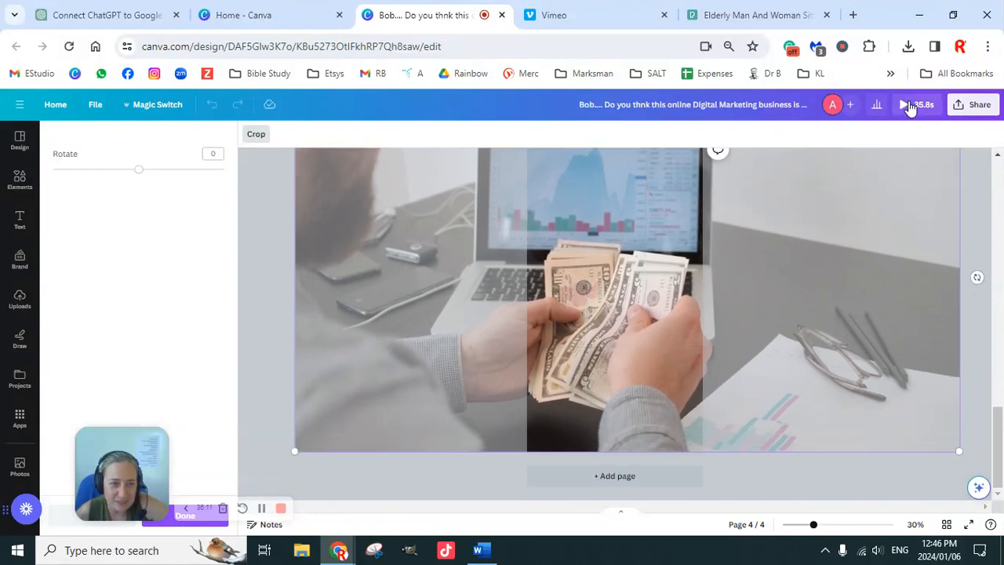
{"action": "left_click", "coordinate": [791, 476]}
{"action": "left_click", "coordinate": [616, 301]}
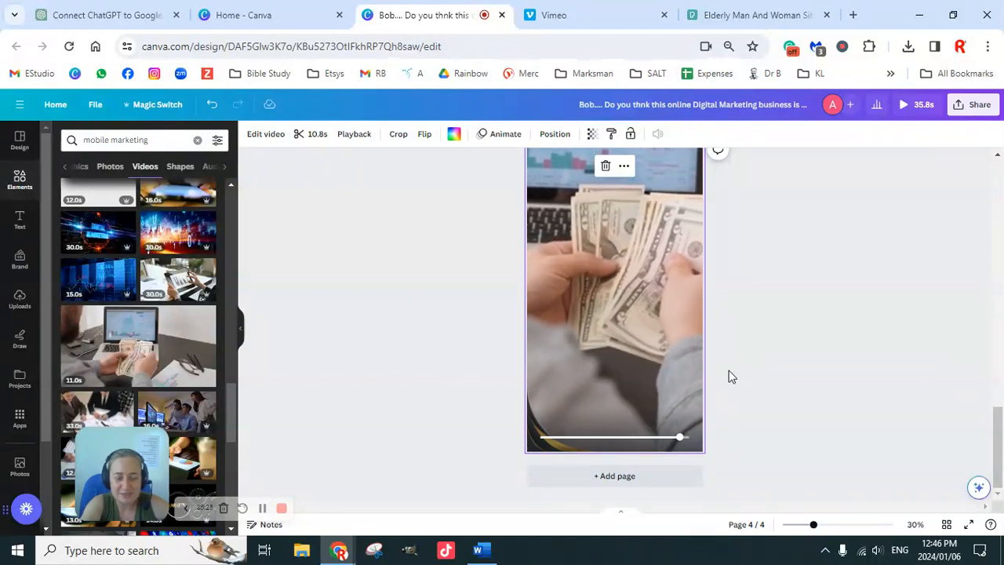
Send the gold frame on the second page one layer backward, behind the speech bubble and its text.
{"action": "scroll", "coordinate": [784, 375], "scroll_direction": "up", "scroll_amount": 4}
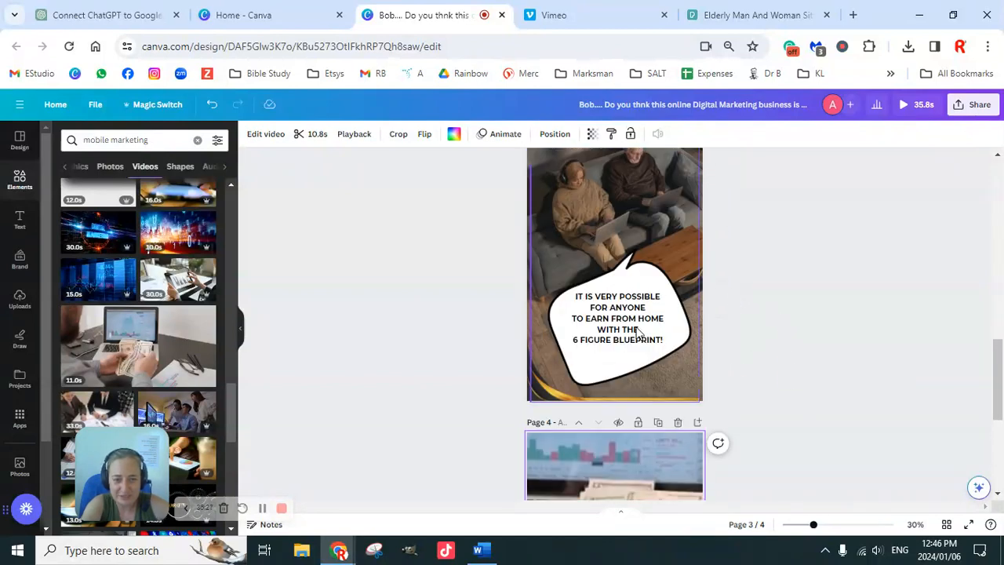
{"action": "left_click", "coordinate": [774, 317]}
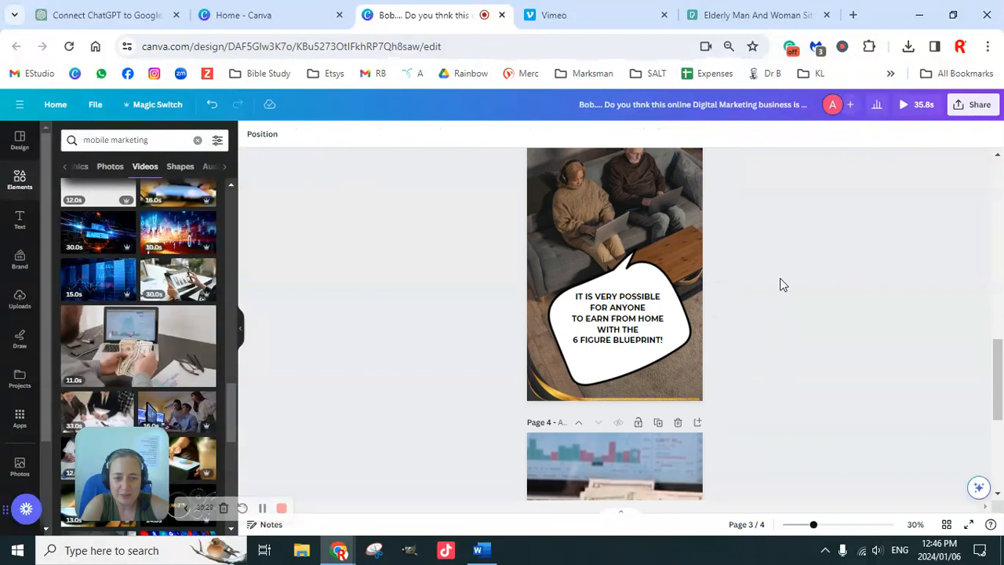
{"action": "scroll", "coordinate": [780, 269], "scroll_direction": "up", "scroll_amount": 3}
{"action": "scroll", "coordinate": [776, 313], "scroll_direction": "up", "scroll_amount": 2}
{"action": "left_click", "coordinate": [631, 220]}
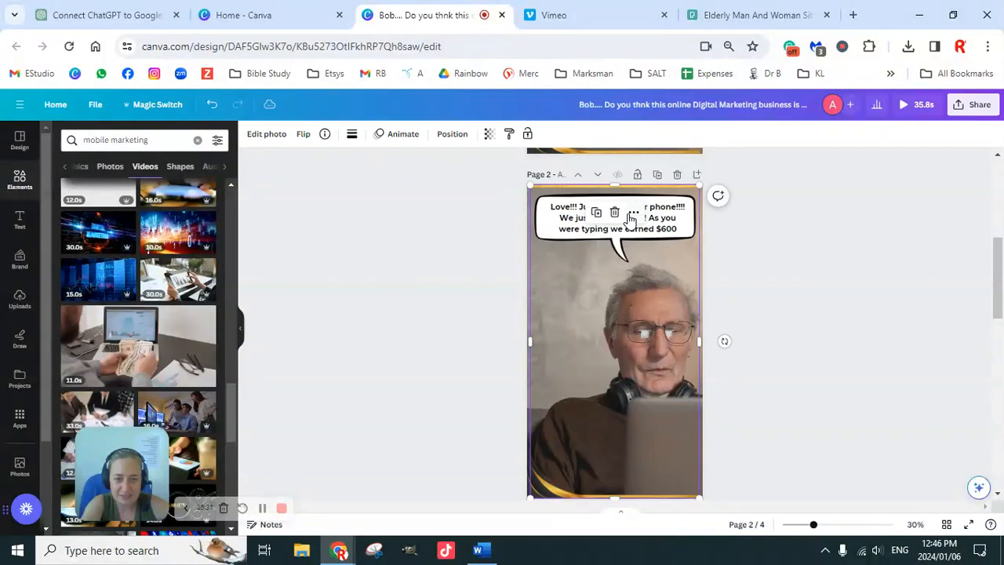
{"action": "left_click", "coordinate": [813, 245]}
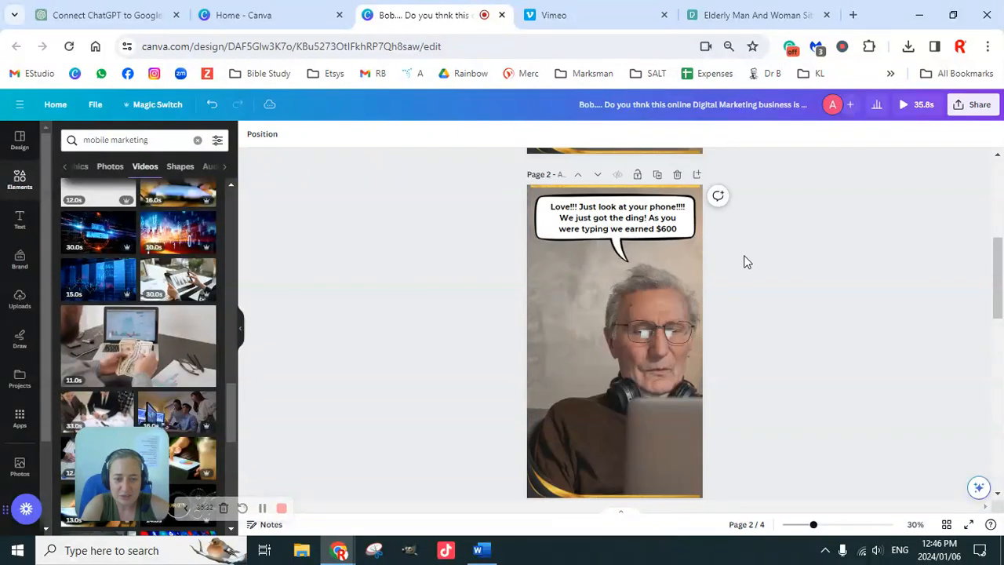
{"action": "left_click", "coordinate": [628, 236]}
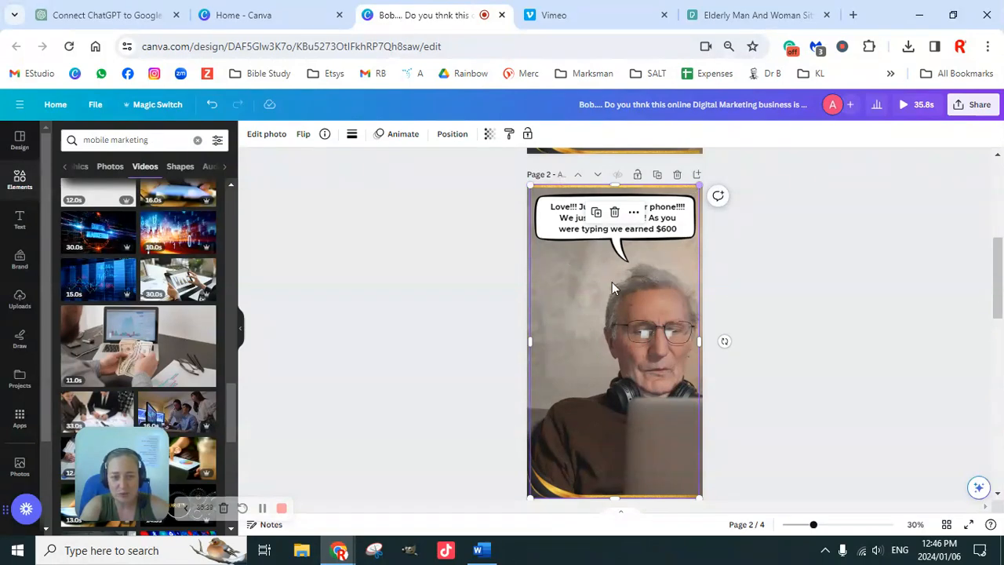
{"action": "left_click", "coordinate": [552, 482]}
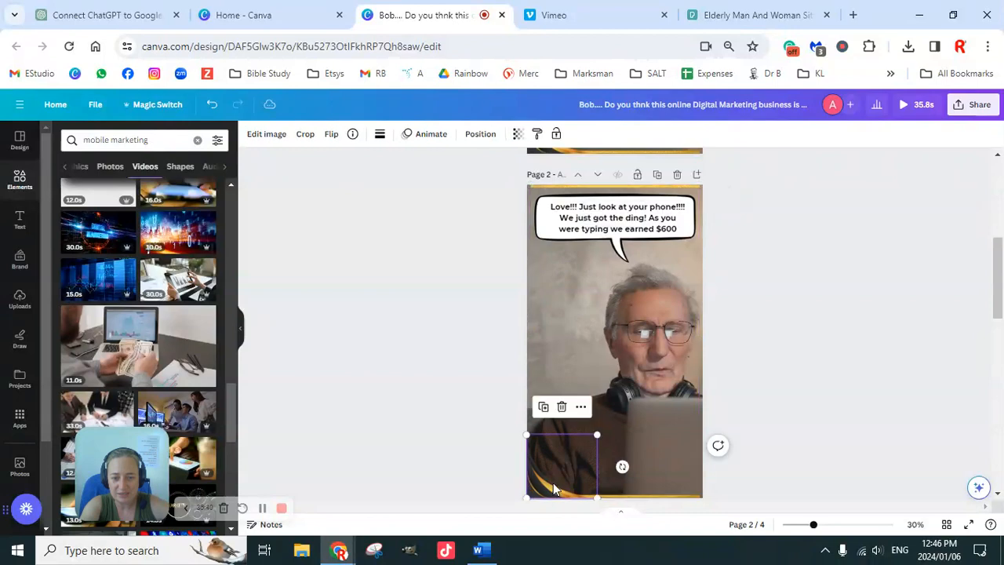
{"action": "left_click", "coordinate": [655, 297]}
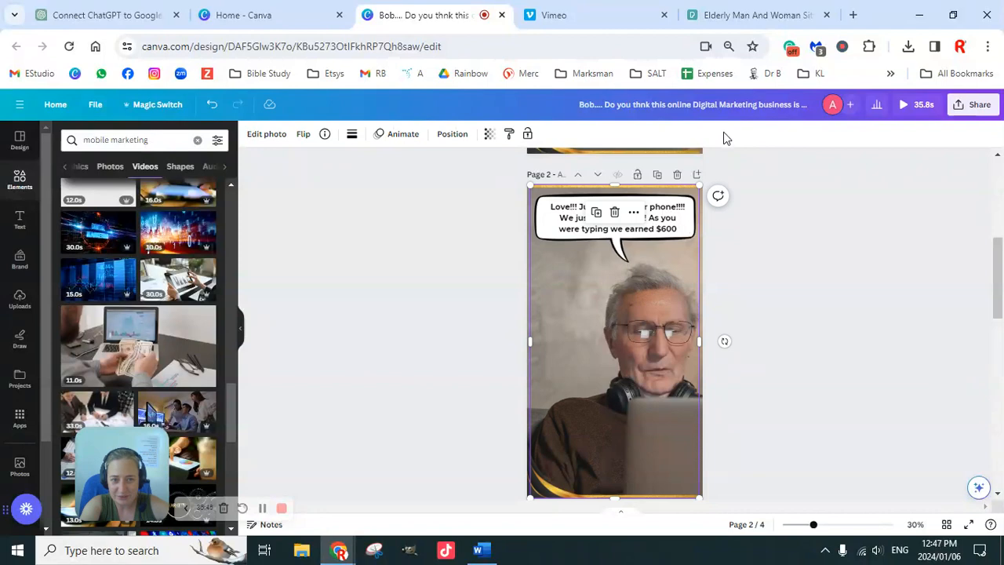
{"action": "left_click", "coordinate": [453, 135]}
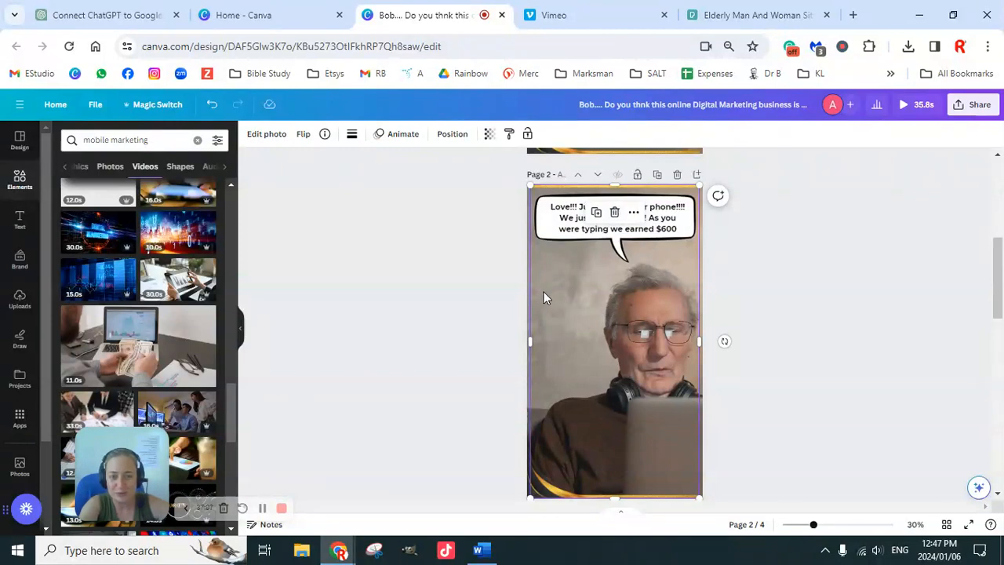
{"action": "left_click", "coordinate": [453, 135]}
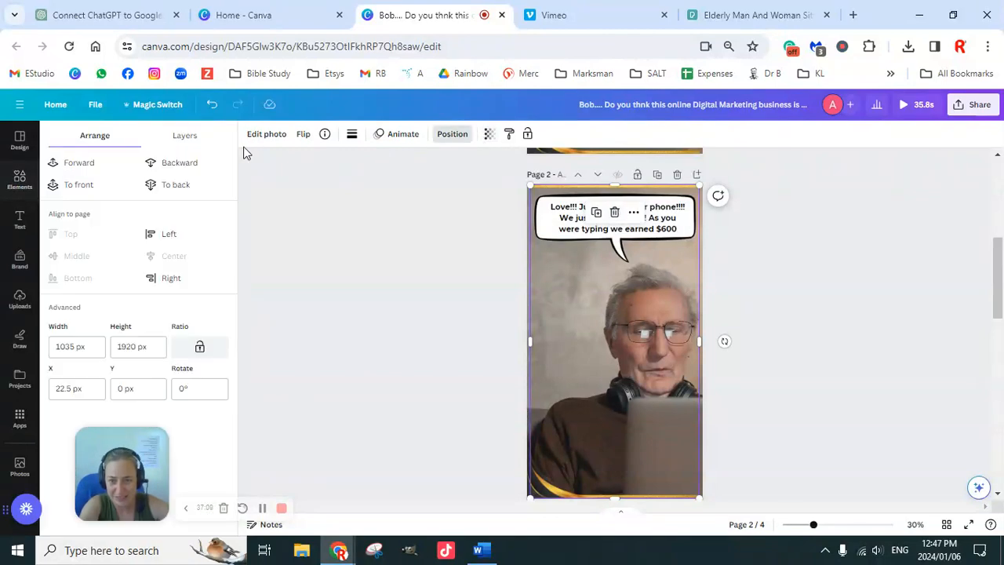
{"action": "left_click", "coordinate": [174, 164]}
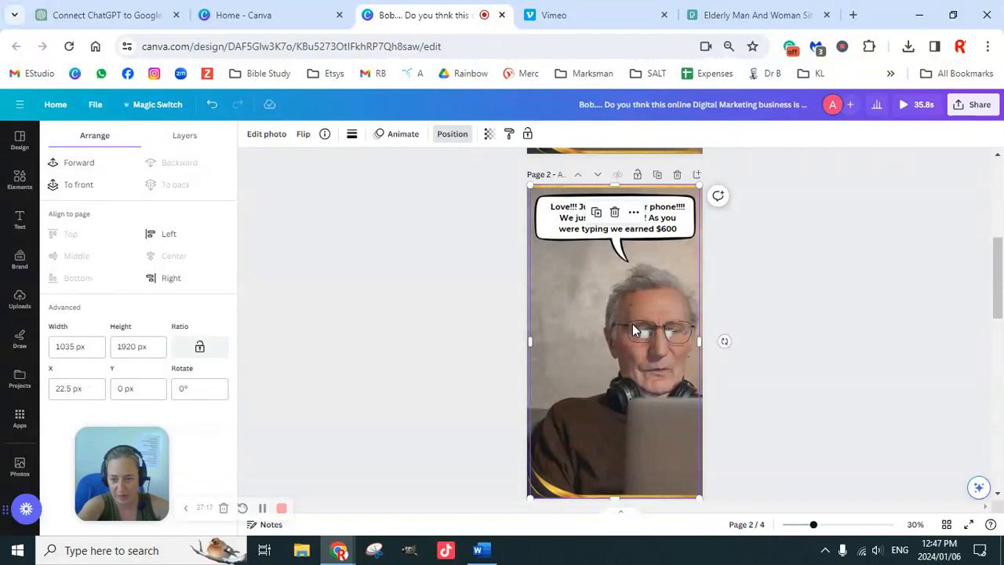
{"action": "left_click", "coordinate": [776, 256]}
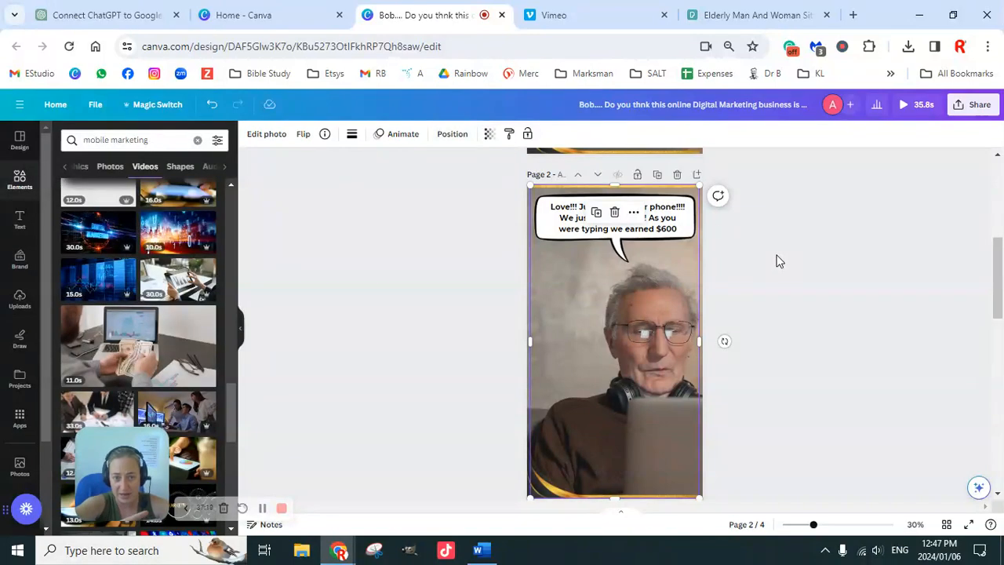
{"action": "left_click", "coordinate": [558, 223]}
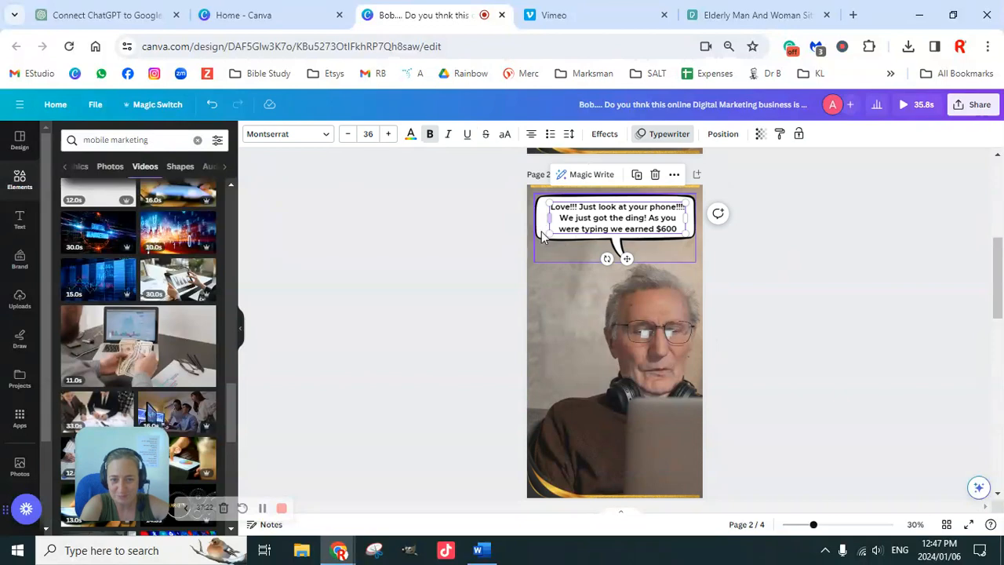
{"action": "left_click", "coordinate": [540, 222]}
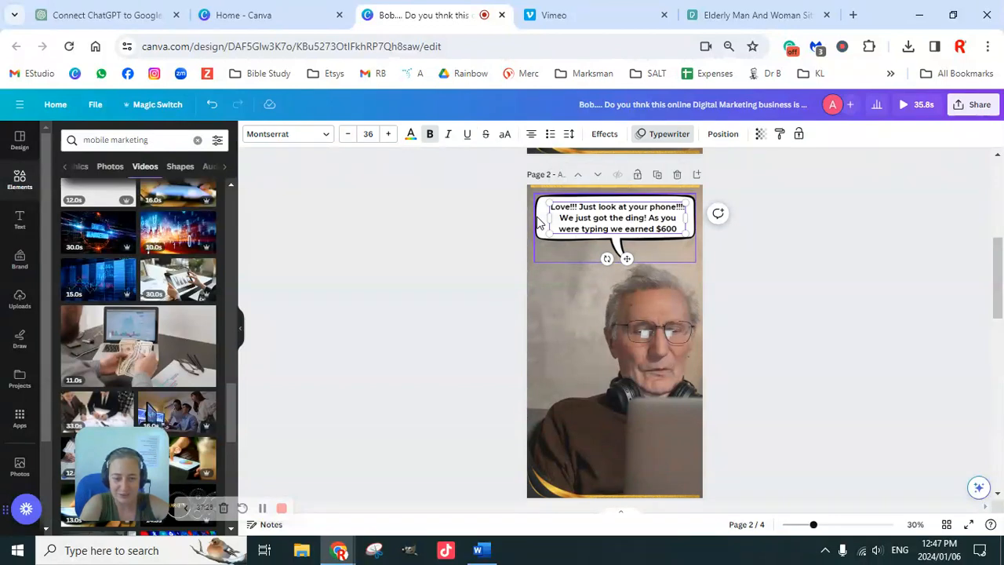
{"action": "left_click", "coordinate": [553, 218]}
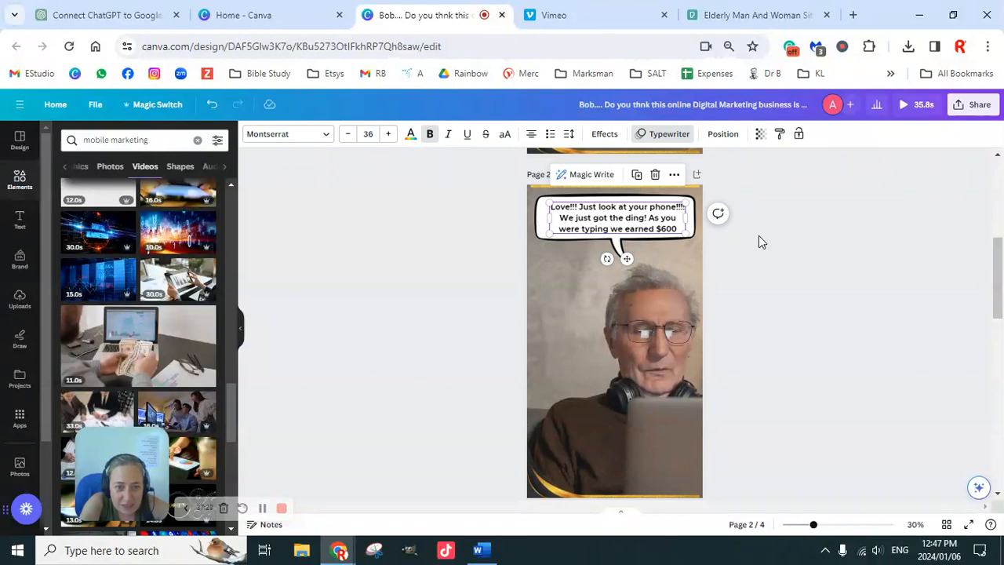
{"action": "left_click_drag", "start_coordinate": [659, 235], "coordinate": [660, 235]}
{"action": "left_click", "coordinate": [746, 254]}
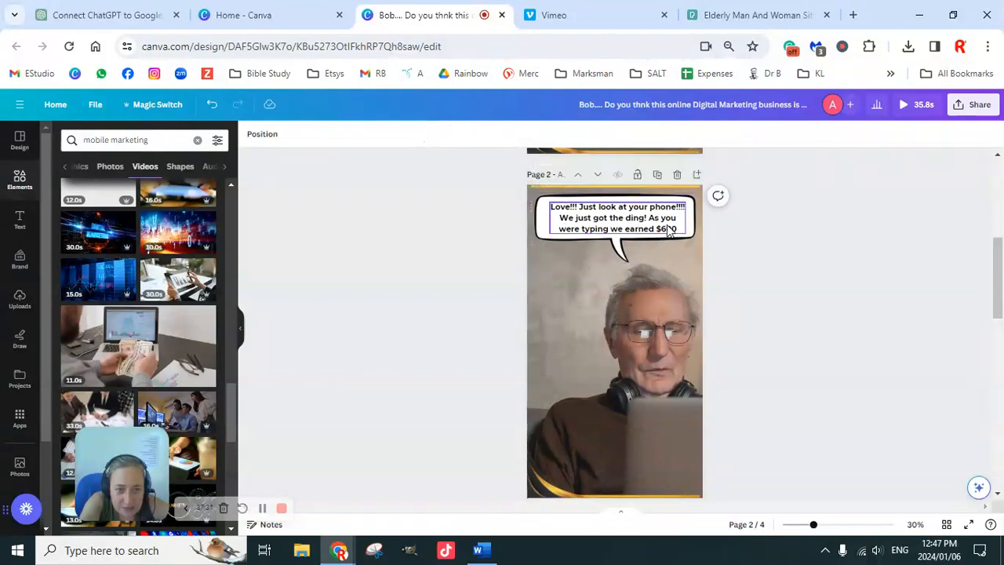
{"action": "left_click", "coordinate": [668, 227]}
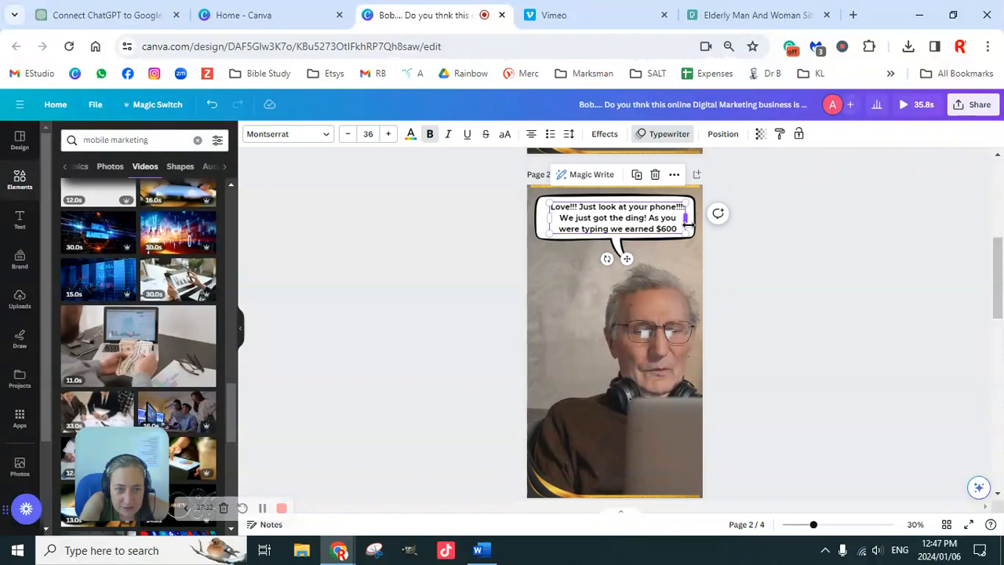
{"action": "left_click", "coordinate": [619, 243]}
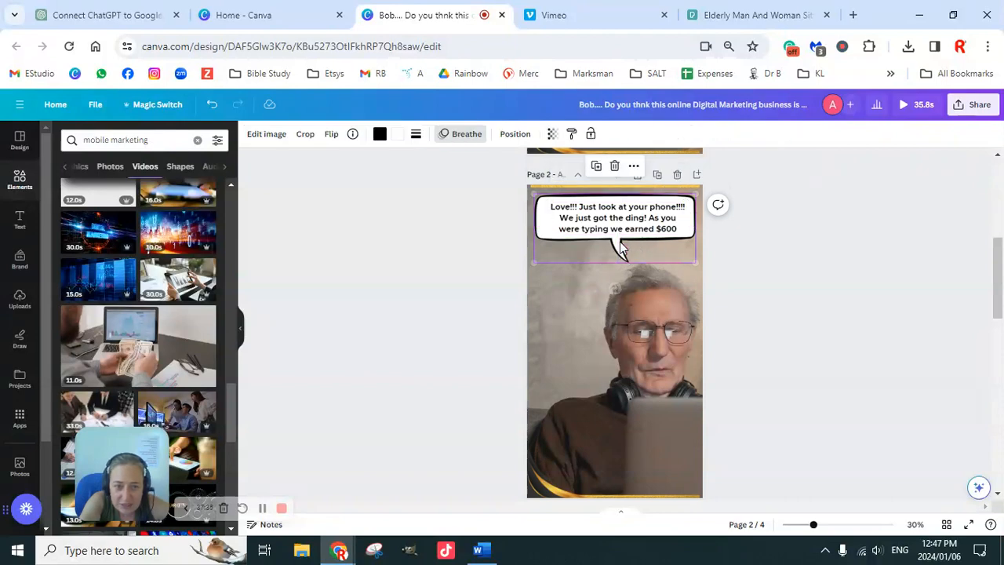
{"action": "left_click", "coordinate": [620, 228]}
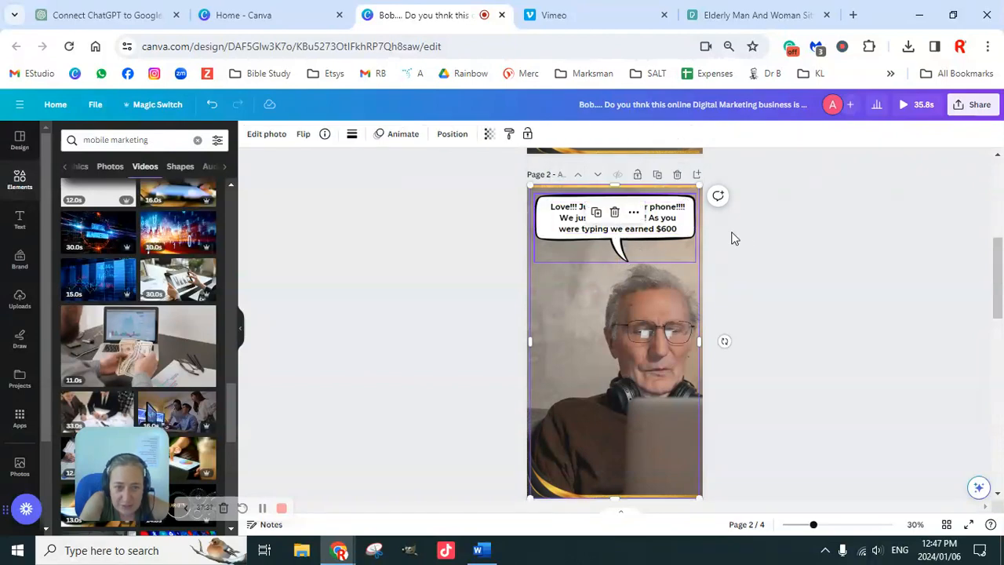
{"action": "left_click", "coordinate": [732, 237]}
{"action": "left_click", "coordinate": [641, 228]}
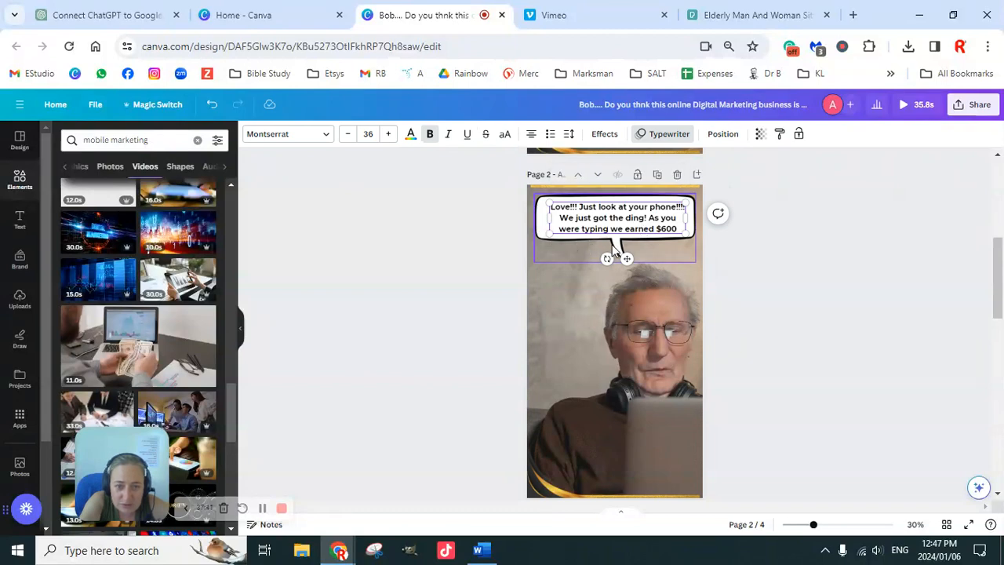
{"action": "left_click", "coordinate": [620, 240]}
{"action": "left_click", "coordinate": [649, 233]}
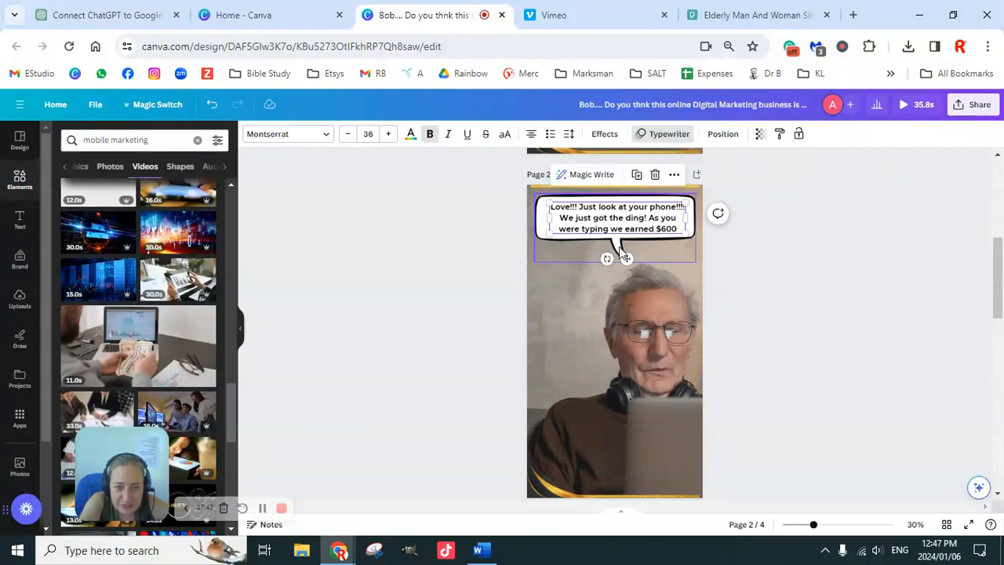
Copy the white speech bubble from the second page and paste it onto the fourth page over the cash-counting video.
{"action": "left_click", "coordinate": [539, 217]}
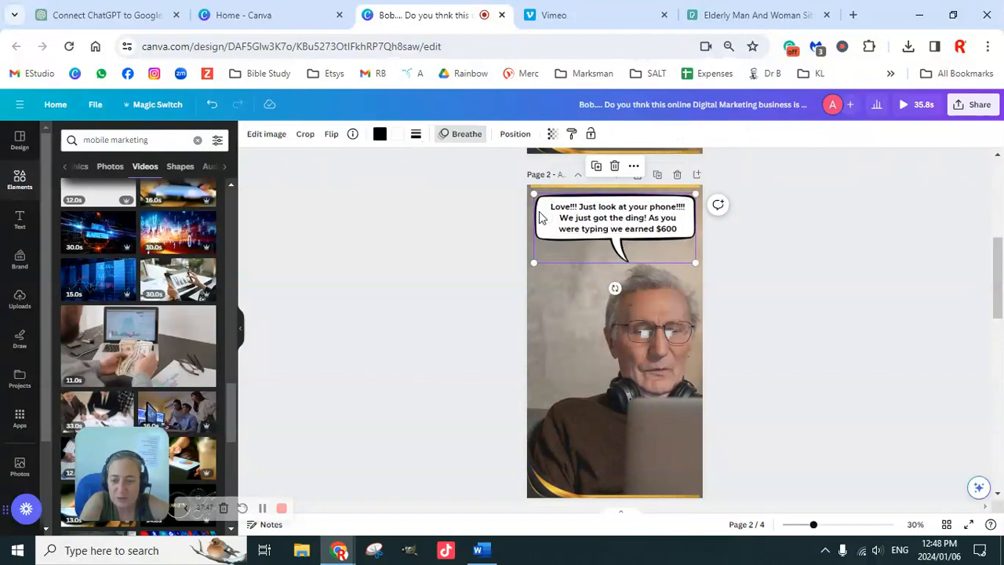
{"action": "scroll", "coordinate": [646, 369], "scroll_direction": "down", "scroll_amount": 8}
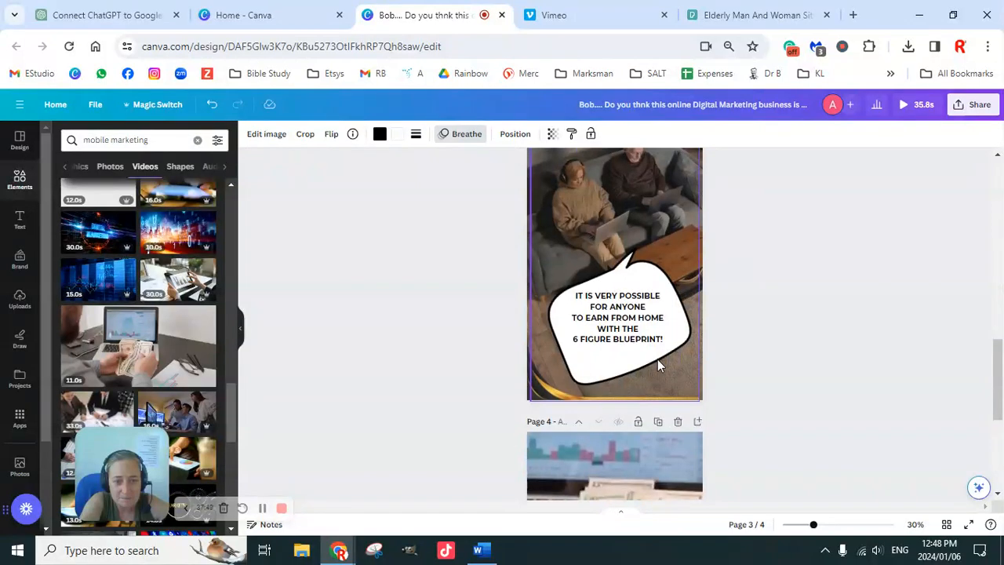
{"action": "left_click", "coordinate": [619, 315]}
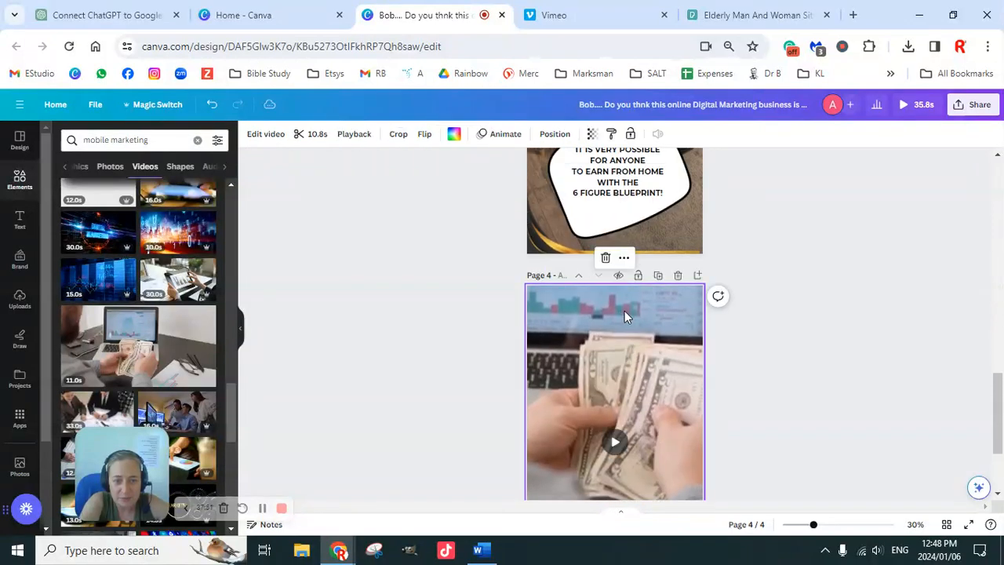
{"action": "key", "text": "ctrl+v"}
Copy the dialogue text from the second page's bubble and paste it into the speech bubble on the fourth page.
{"action": "scroll", "coordinate": [639, 318], "scroll_direction": "up", "scroll_amount": 8}
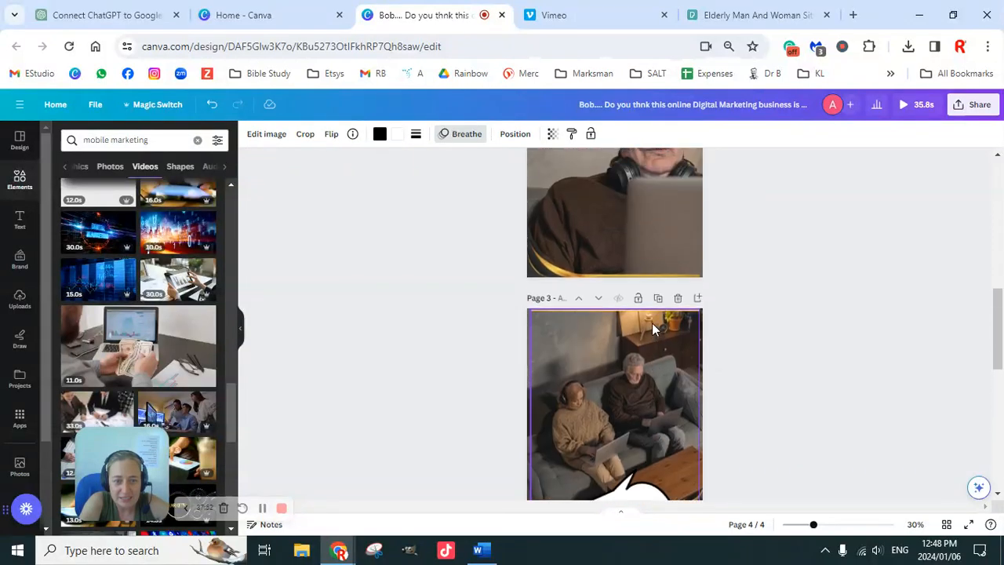
{"action": "left_click", "coordinate": [611, 220]}
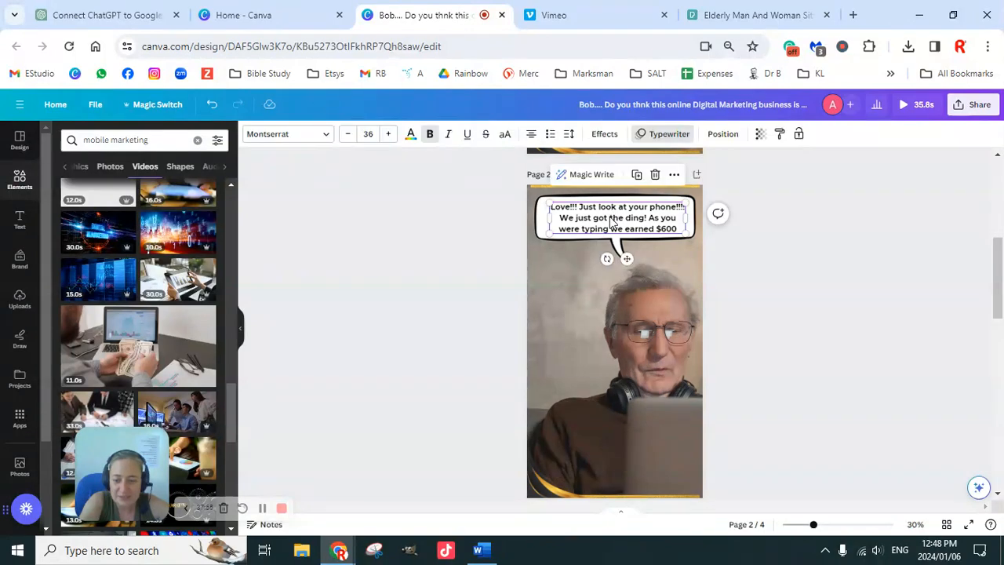
{"action": "scroll", "coordinate": [628, 278], "scroll_direction": "down", "scroll_amount": 8}
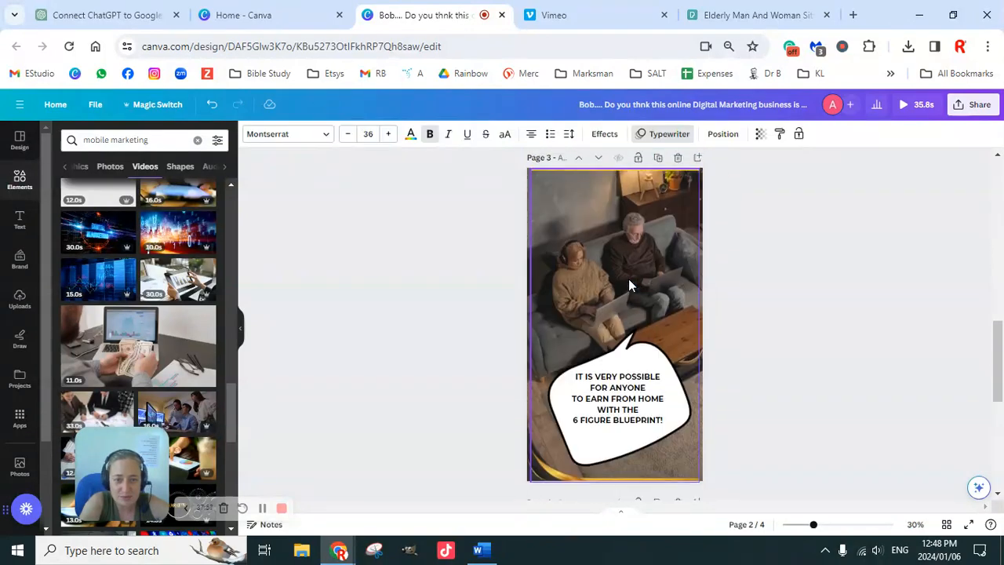
{"action": "left_click", "coordinate": [618, 320]}
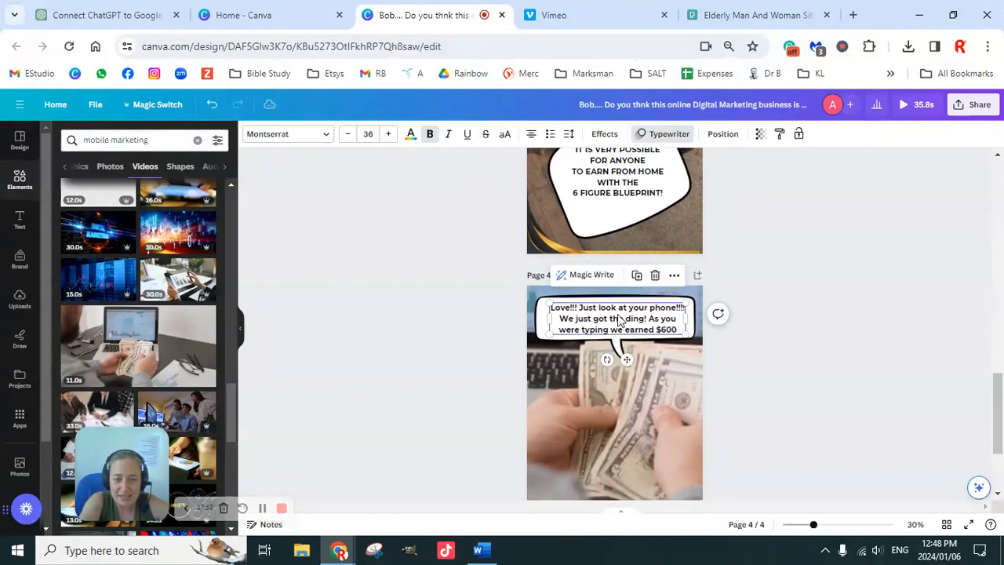
{"action": "left_click", "coordinate": [759, 349]}
Replace the fourth page's bubble text with "Start earning serious CASH Dailly!!!!! Regardless of your age".
{"action": "scroll", "coordinate": [759, 349], "scroll_direction": "down", "scroll_amount": 1}
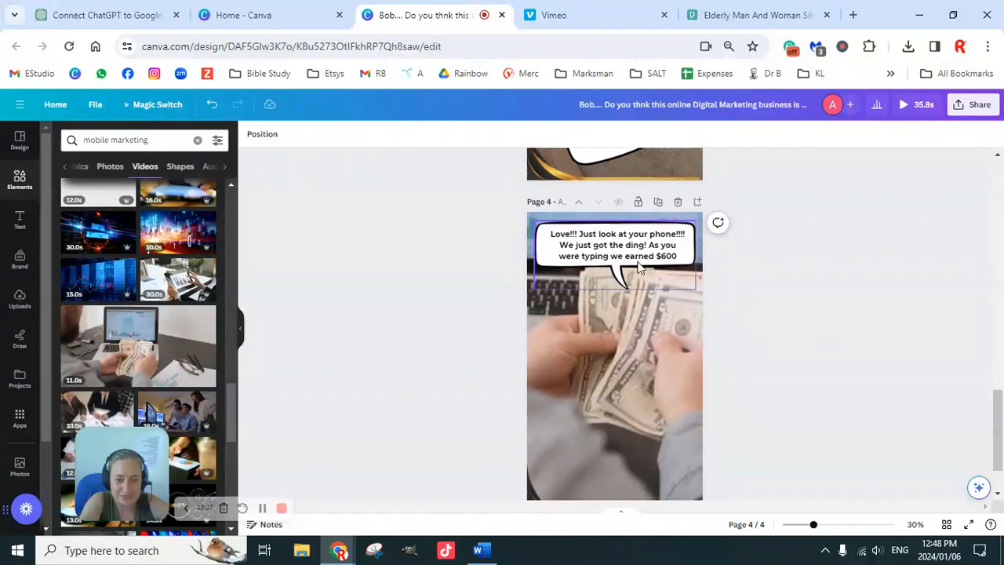
{"action": "left_click", "coordinate": [616, 249]}
{"action": "double_click", "coordinate": [616, 249]}
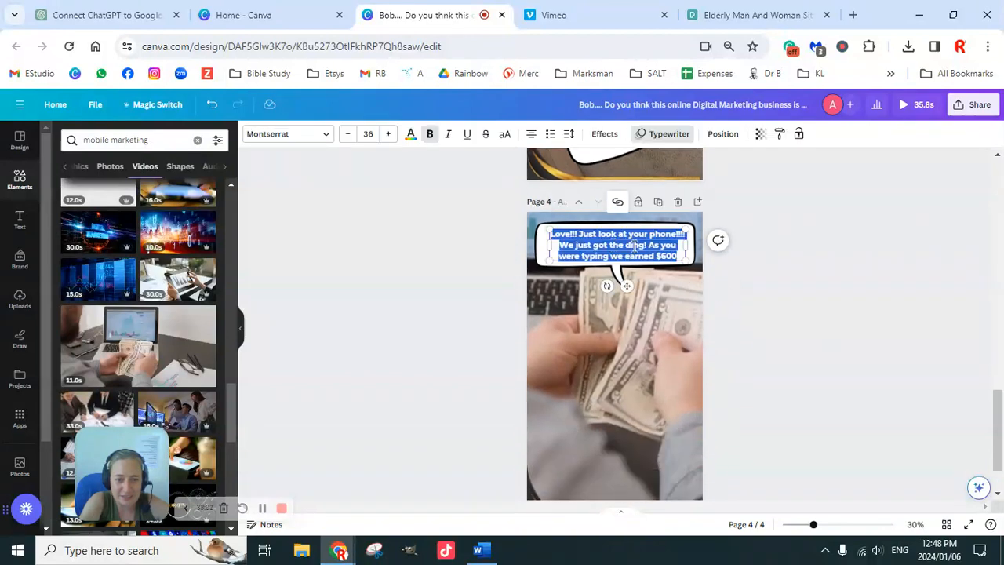
{"action": "scroll", "coordinate": [723, 318], "scroll_direction": "down", "scroll_amount": 1}
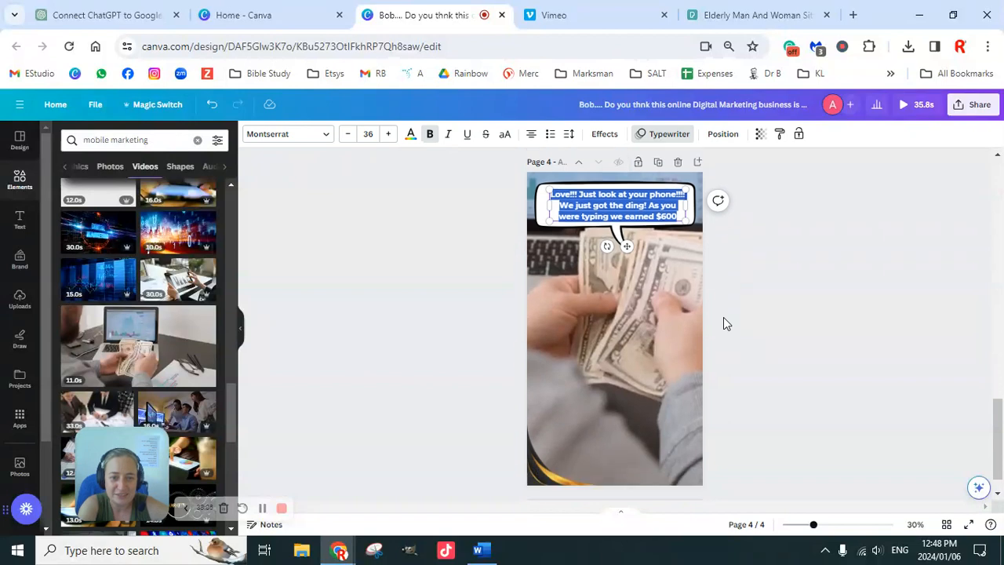
{"action": "scroll", "coordinate": [723, 318], "scroll_direction": "up", "scroll_amount": 2}
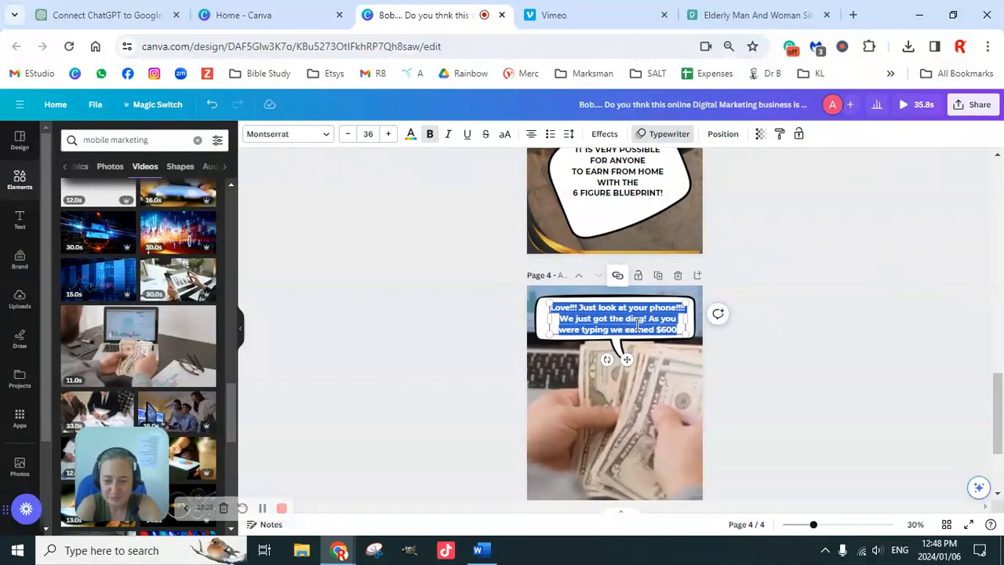
{"action": "type", "text": "Start ea"}
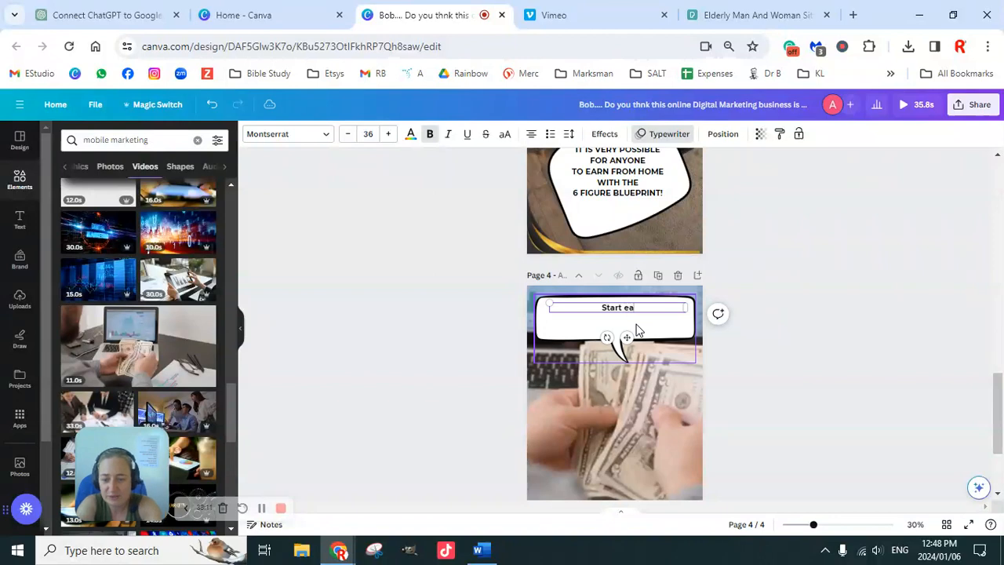
{"action": "type", "text": "rning se"}
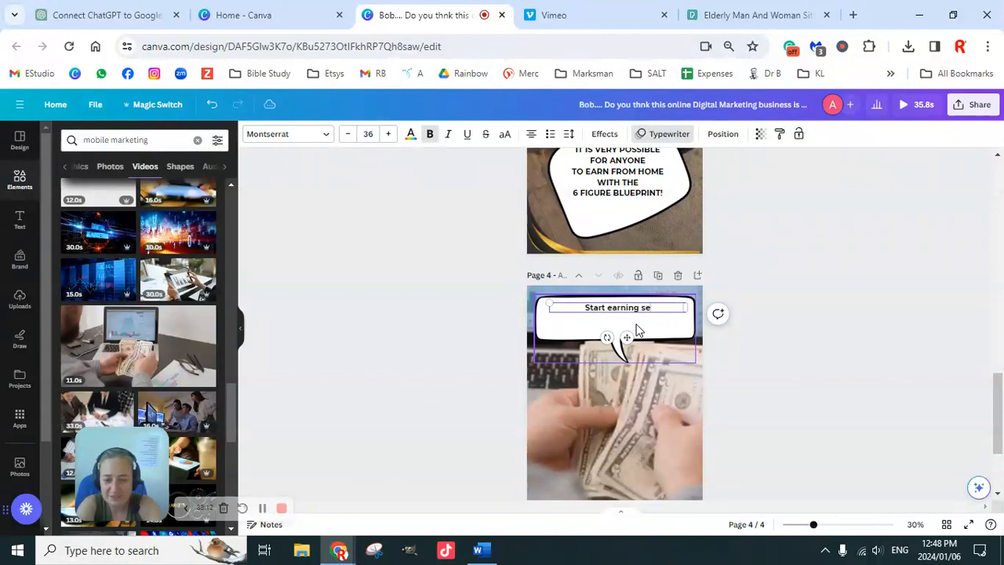
{"action": "type", "text": "rious CASH"}
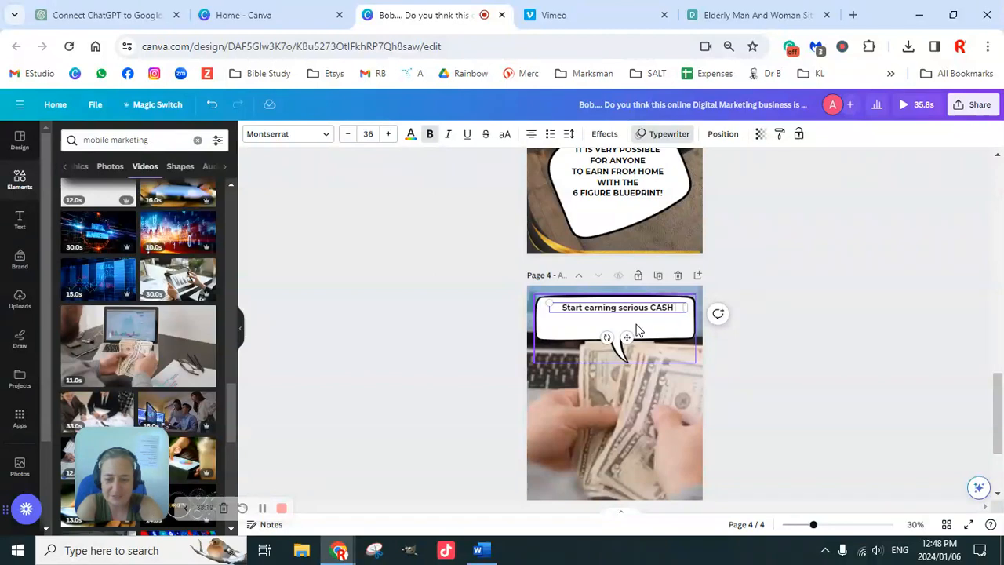
{"action": "type", "text": " Dail"}
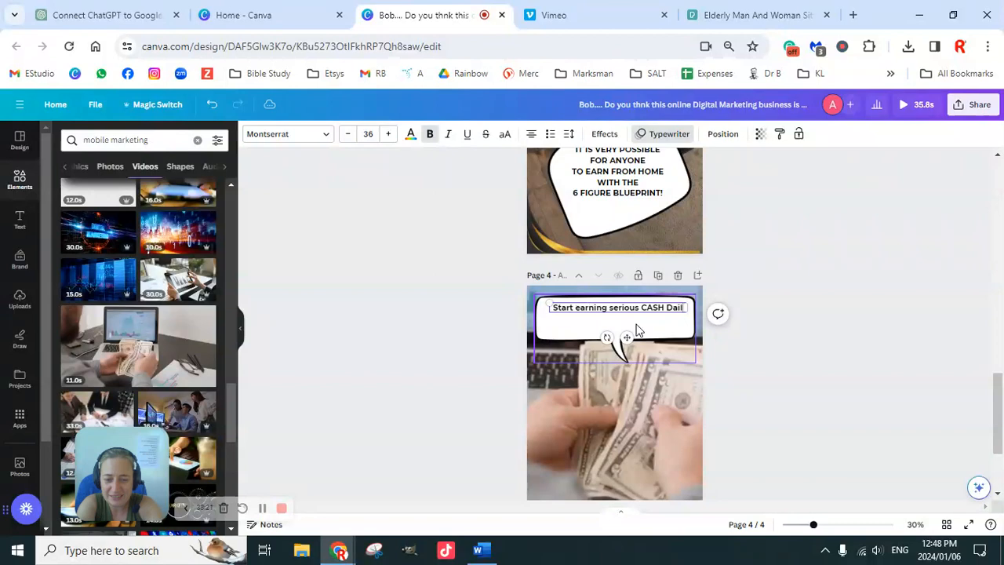
{"action": "type", "text": "y!!!!! Rewardless of your age"}
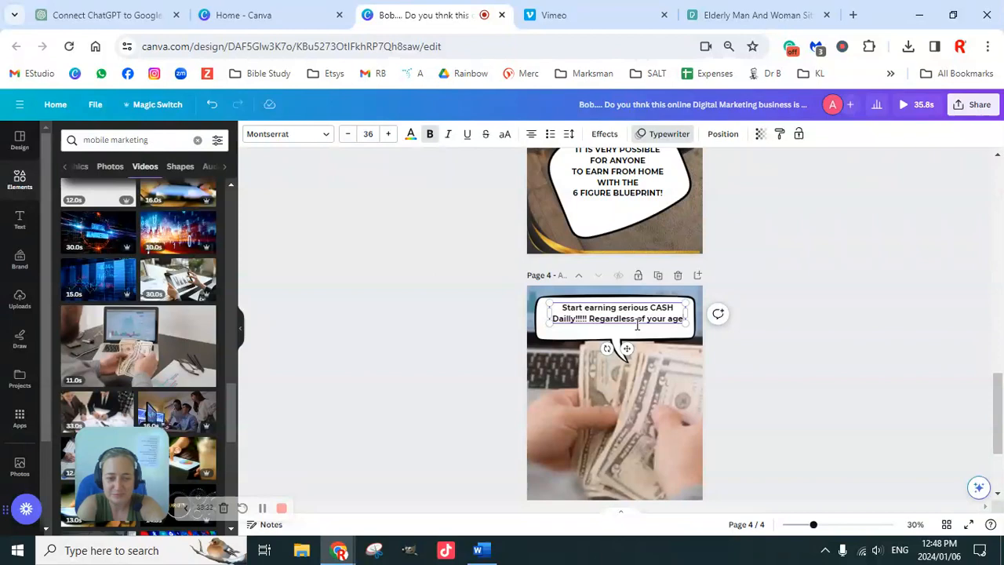
Add a new line to the fourth page's bubble text reading "Reach out to me and I will show you how".
{"action": "key", "text": "Return"}
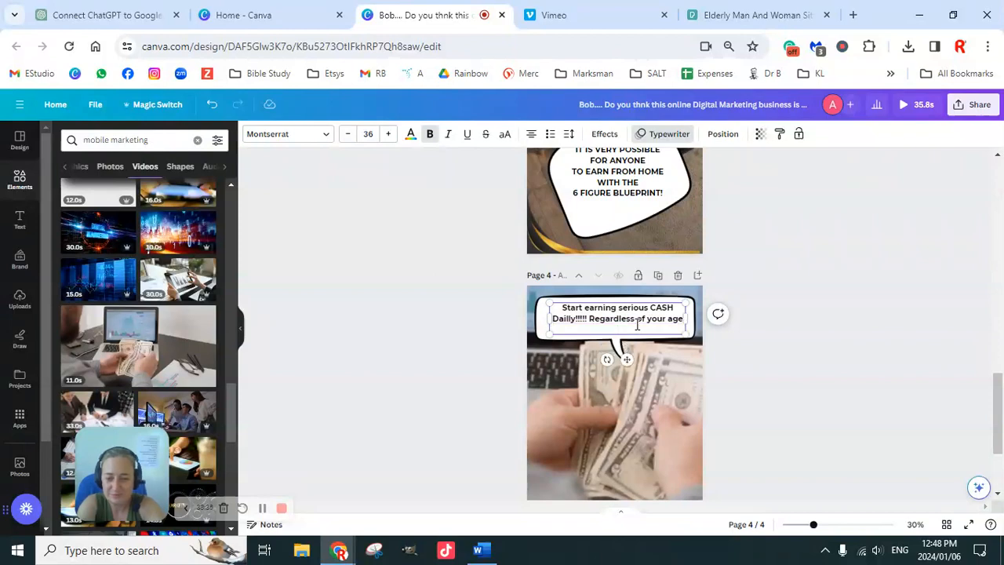
{"action": "type", "text": "Reach out to m"}
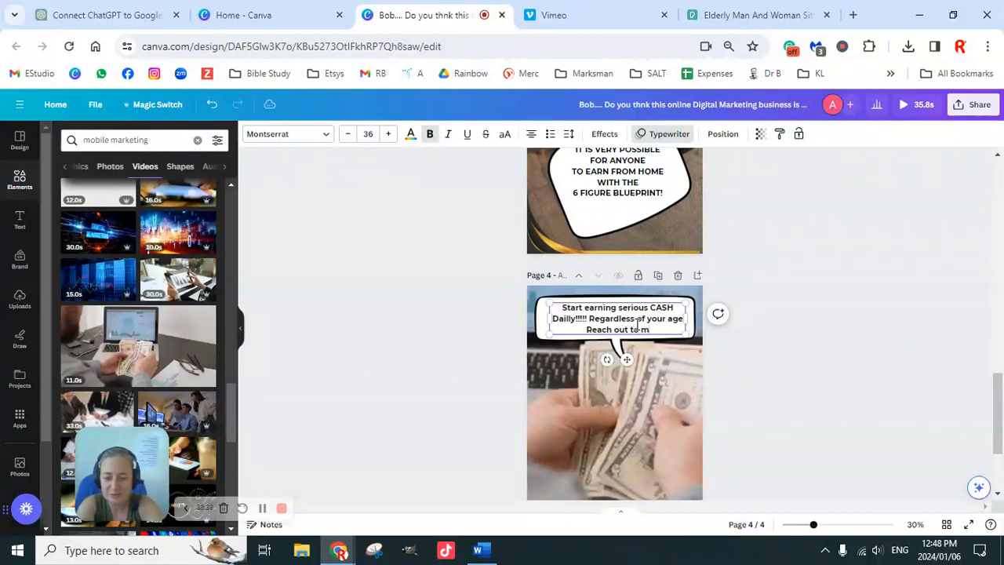
{"action": "type", "text": "e and I wil"}
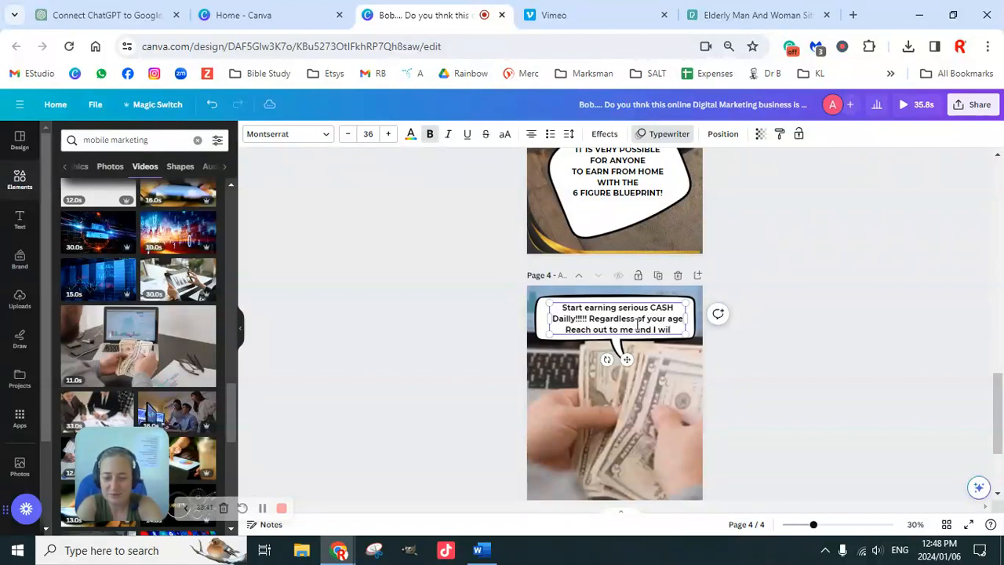
{"action": "type", "text": "l show you how"}
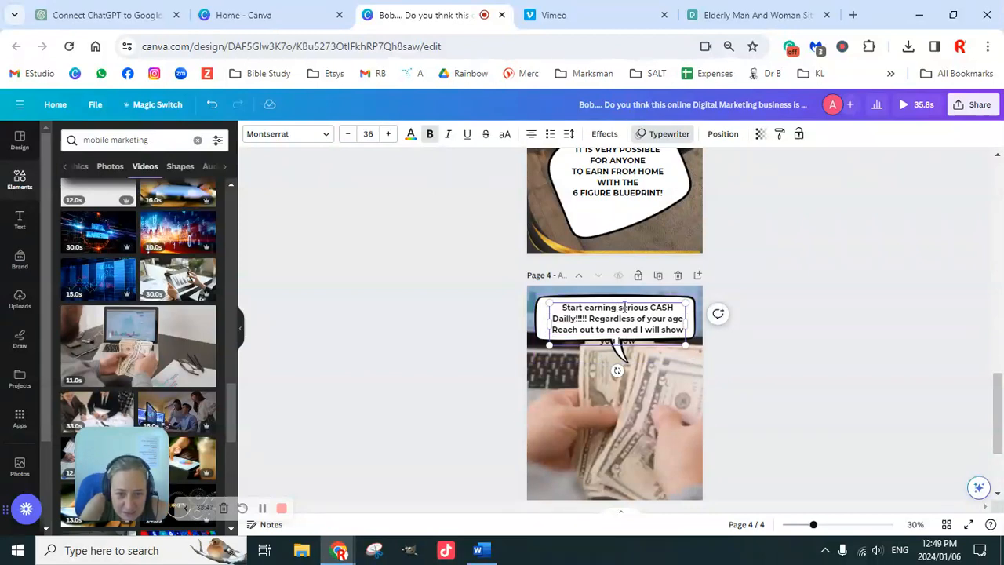
Shorten the opening of the fourth page's bubble text to "Earn serious CASH".
{"action": "left_click_drag", "start_coordinate": [618, 308], "coordinate": [559, 308]}
{"action": "type", "text": "E"}
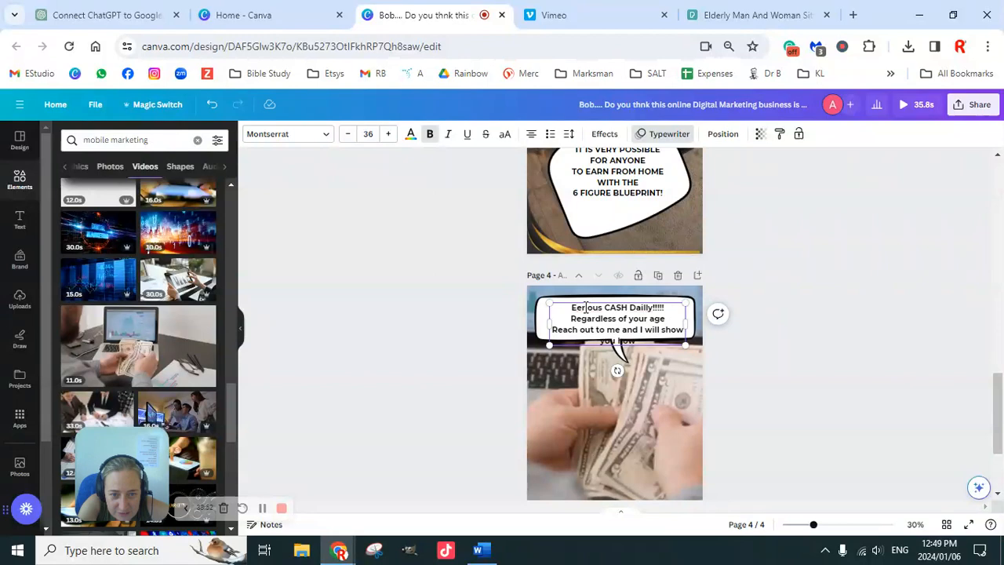
{"action": "type", "text": "arn"}
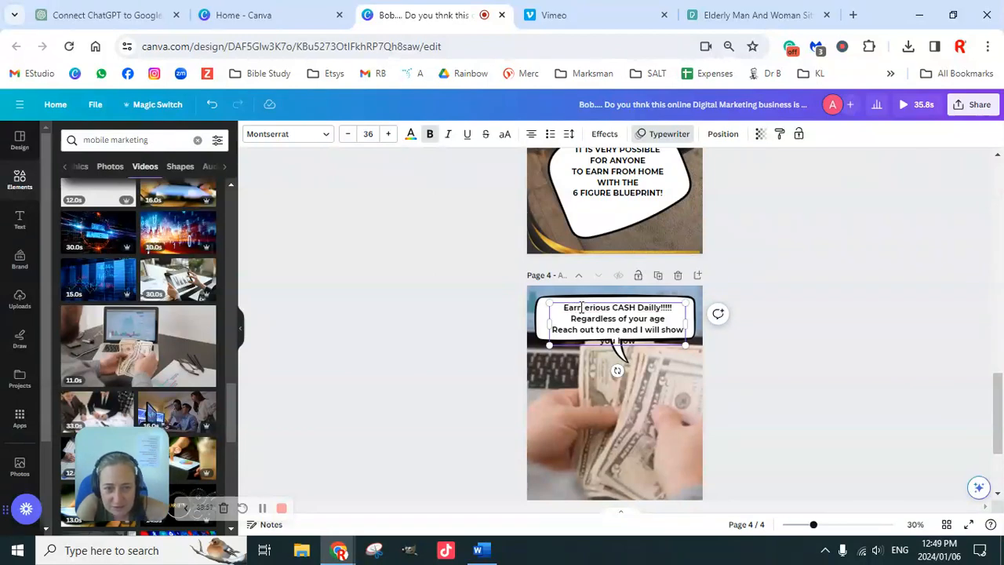
{"action": "type", "text": " s"}
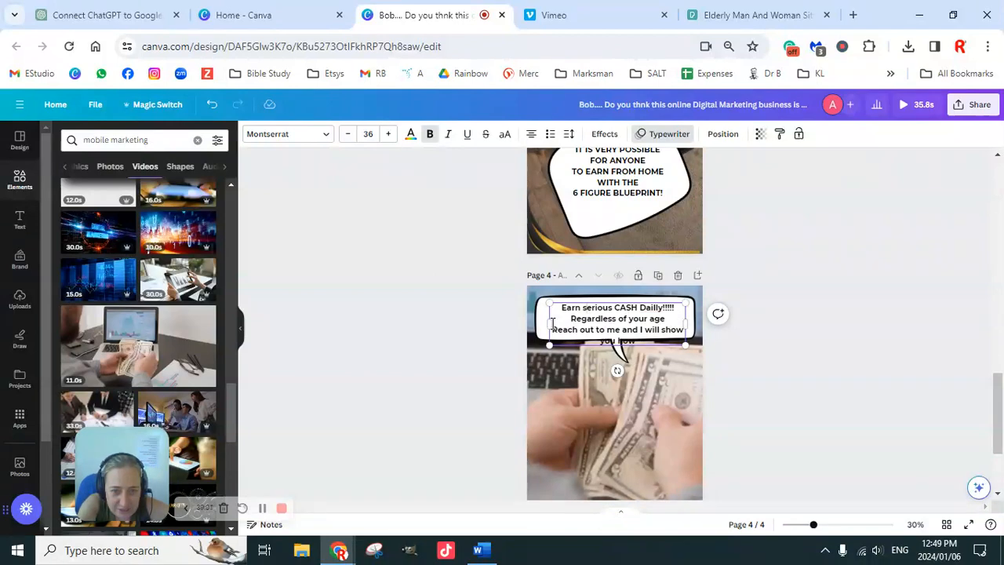
Widen the text box in the fourth page's bubble on both sides and replace "Reach out to" with "Email".
{"action": "left_click_drag", "start_coordinate": [546, 322], "coordinate": [537, 322]}
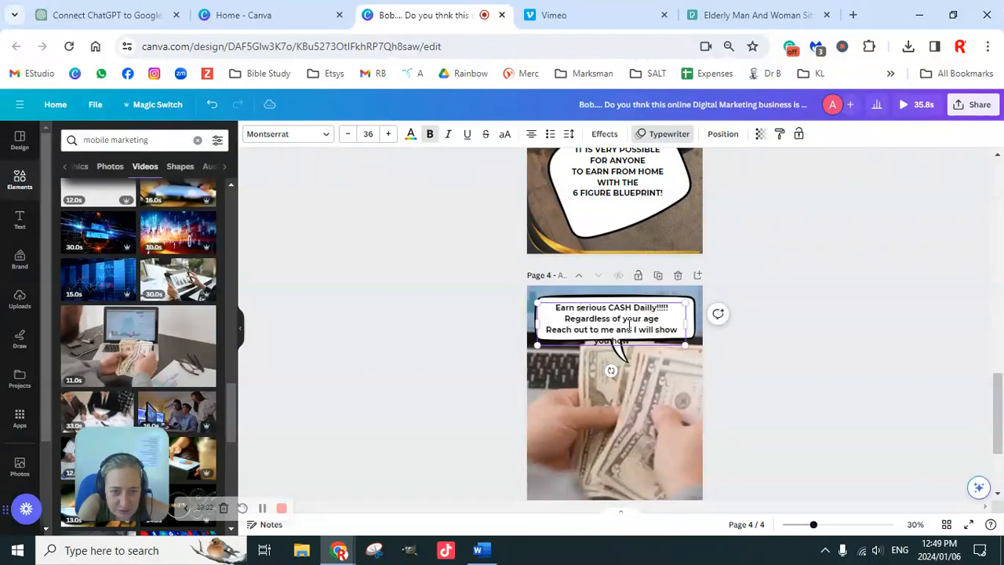
{"action": "left_click_drag", "start_coordinate": [686, 322], "coordinate": [697, 322]}
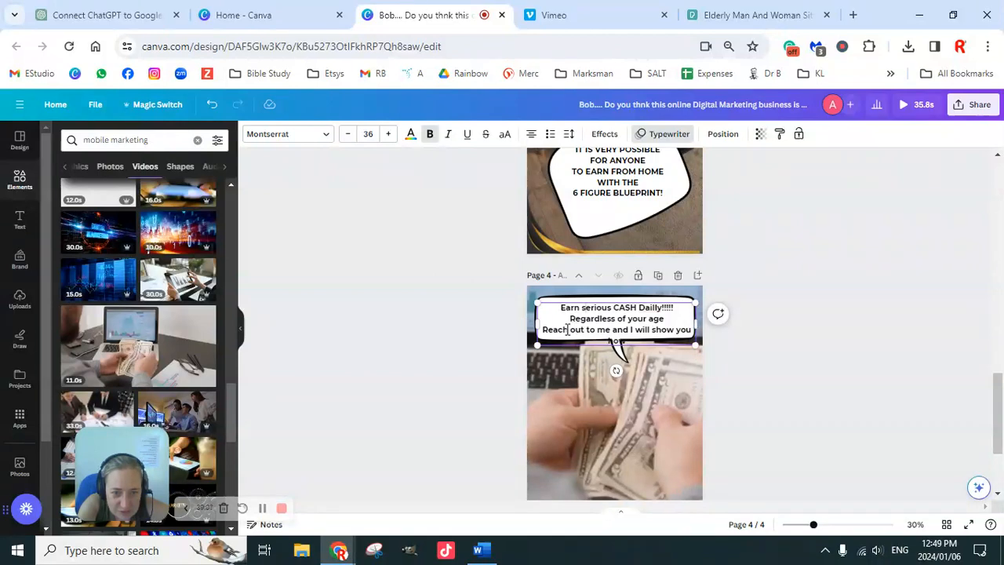
{"action": "left_click_drag", "start_coordinate": [582, 329], "coordinate": [554, 331]}
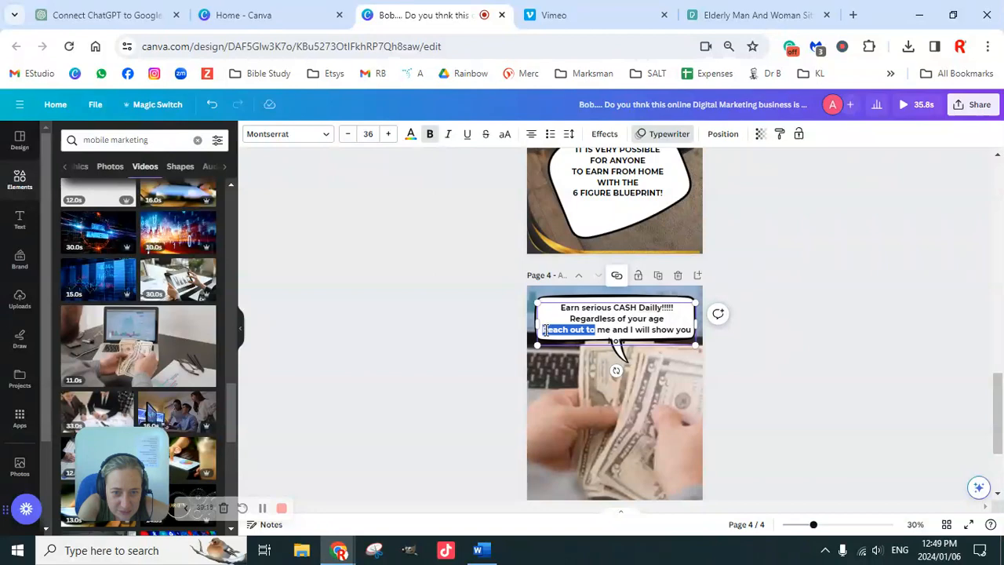
{"action": "left_click_drag", "start_coordinate": [544, 329], "coordinate": [541, 329]}
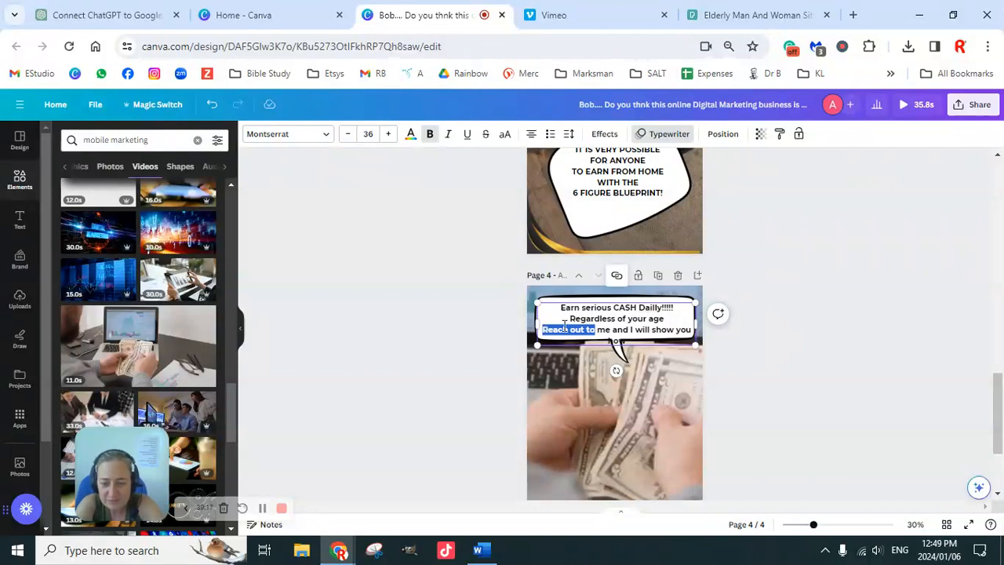
{"action": "type", "text": "Email"}
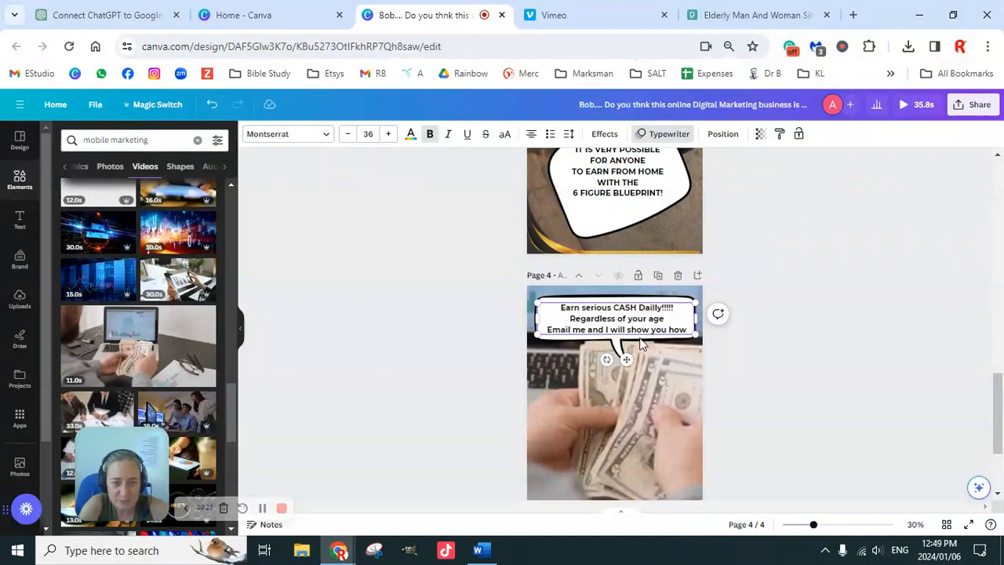
{"action": "left_click", "coordinate": [820, 367]}
{"action": "scroll", "coordinate": [757, 345], "scroll_direction": "down", "scroll_amount": 2}
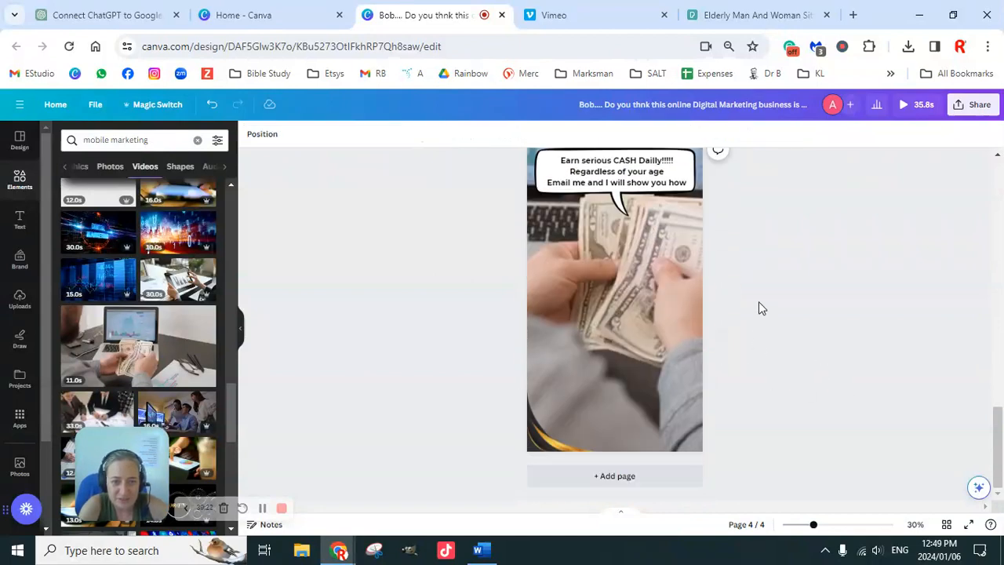
Trim the cash-counting video on the fourth page to a duration of 10 seconds.
{"action": "scroll", "coordinate": [764, 325], "scroll_direction": "up", "scroll_amount": 1}
{"action": "left_click", "coordinate": [630, 356]}
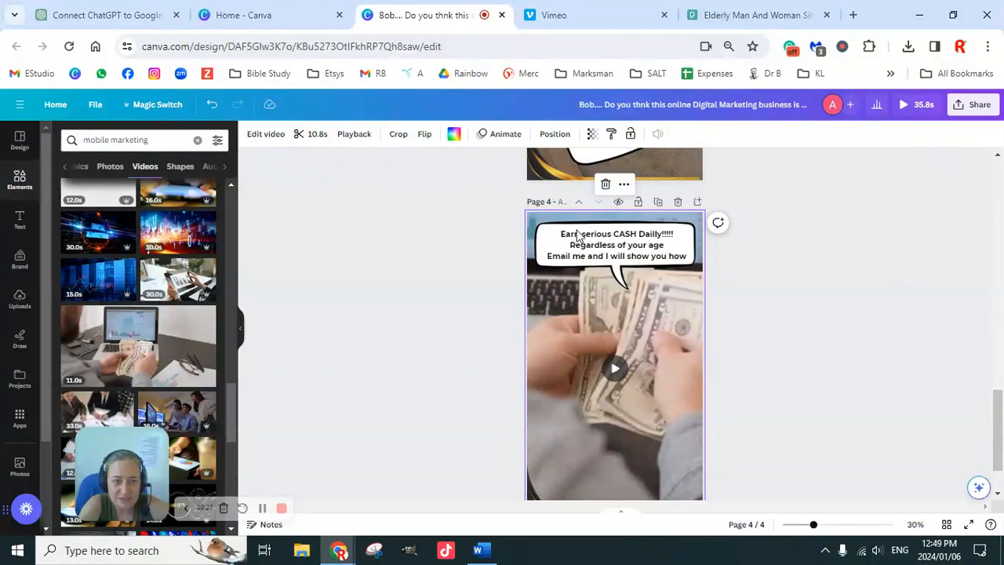
{"action": "left_click", "coordinate": [314, 134]}
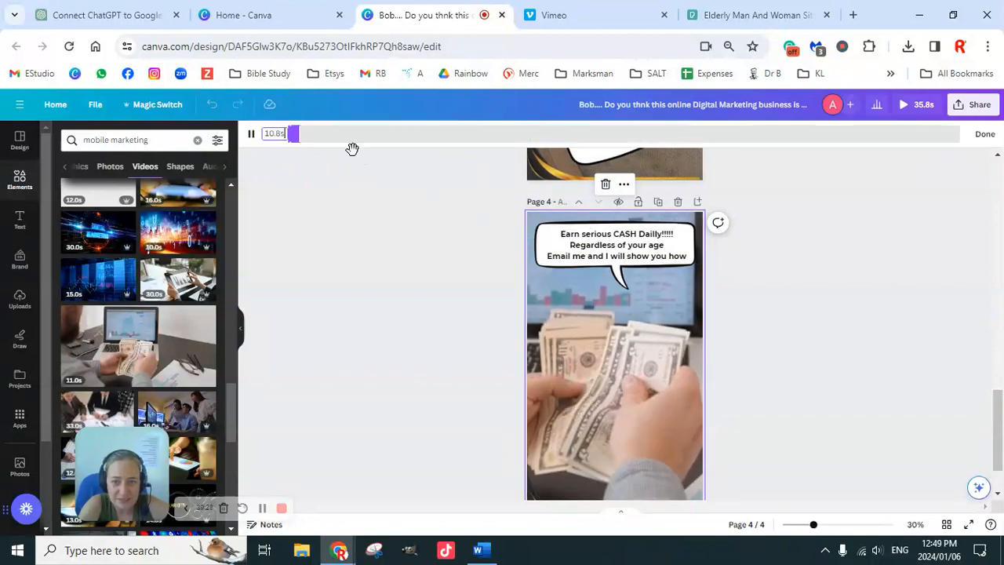
{"action": "left_click", "coordinate": [276, 134]}
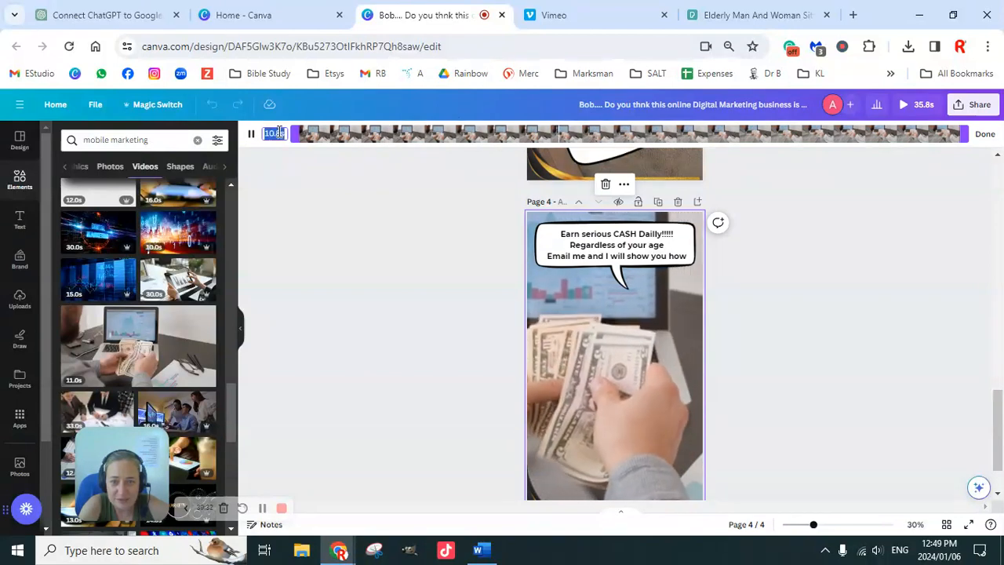
{"action": "type", "text": "10"}
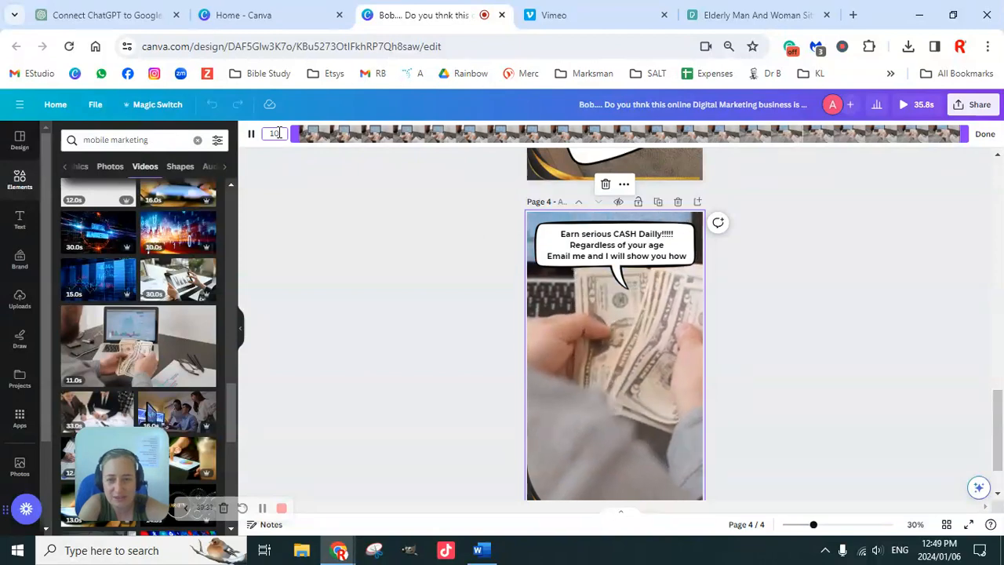
{"action": "key", "text": "Return"}
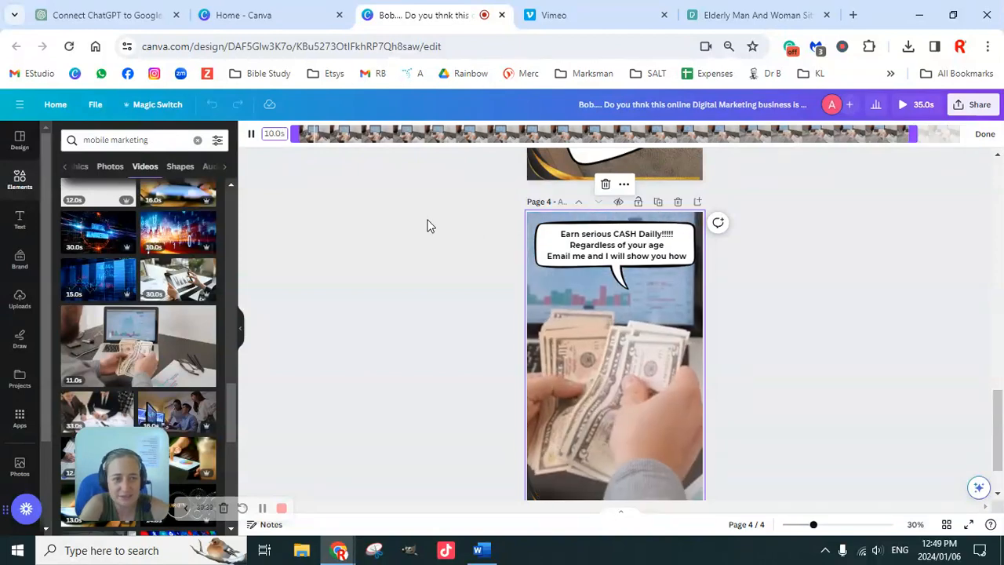
{"action": "left_click", "coordinate": [985, 134]}
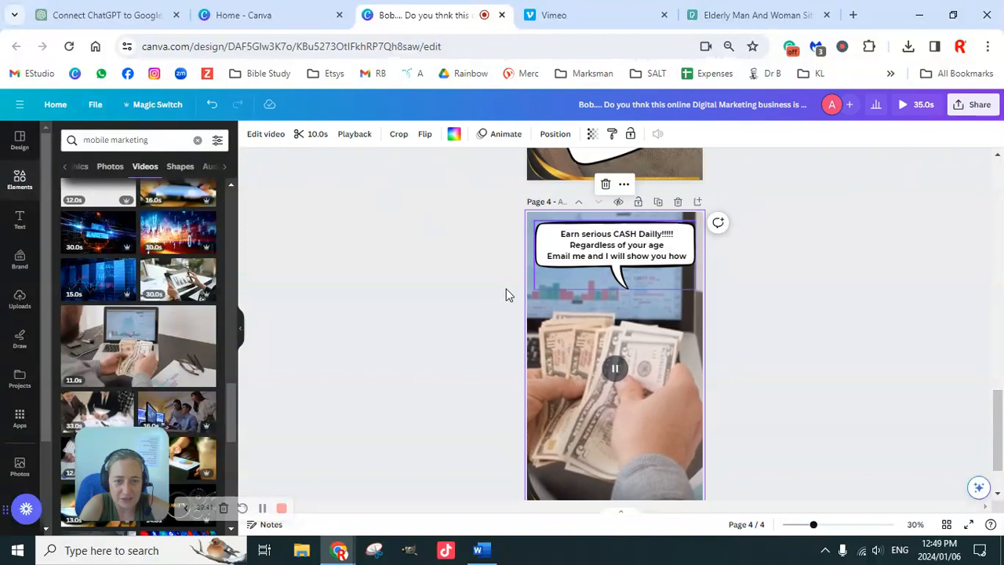
{"action": "left_click", "coordinate": [520, 289]}
Look over the finished pages and play a preview of the whole design.
{"action": "scroll", "coordinate": [745, 329], "scroll_direction": "down", "scroll_amount": 2}
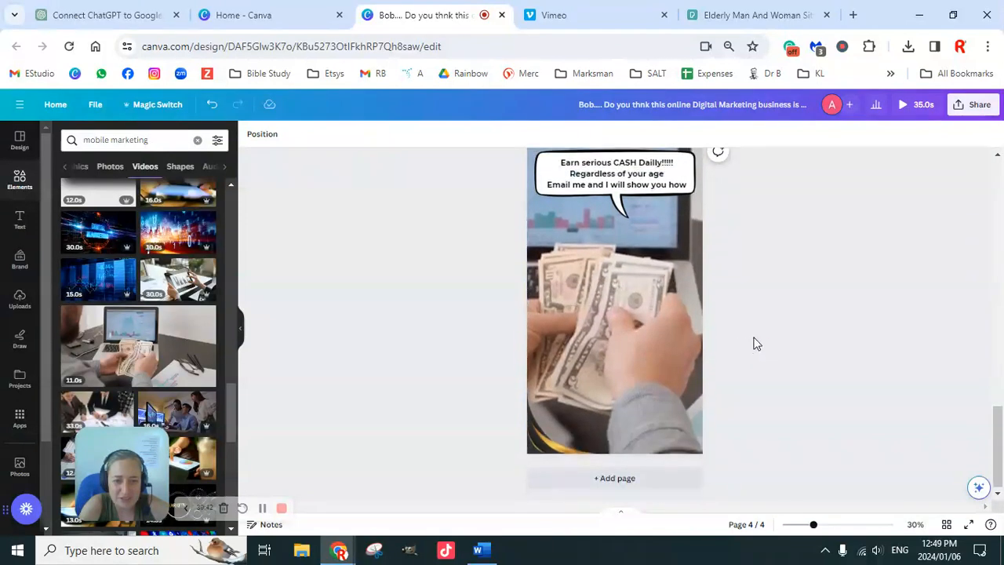
{"action": "scroll", "coordinate": [791, 386], "scroll_direction": "up", "scroll_amount": 10}
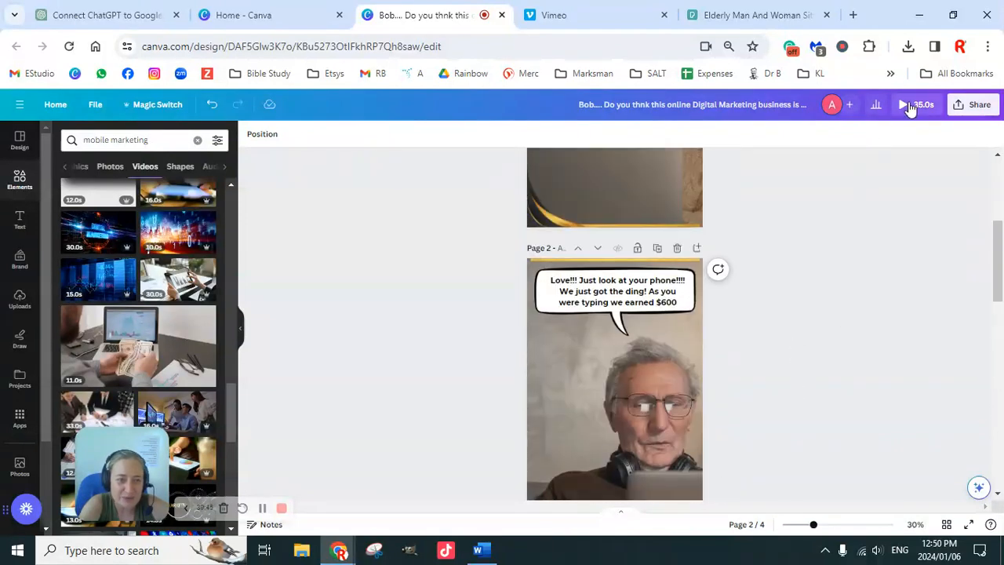
{"action": "left_click", "coordinate": [903, 107]}
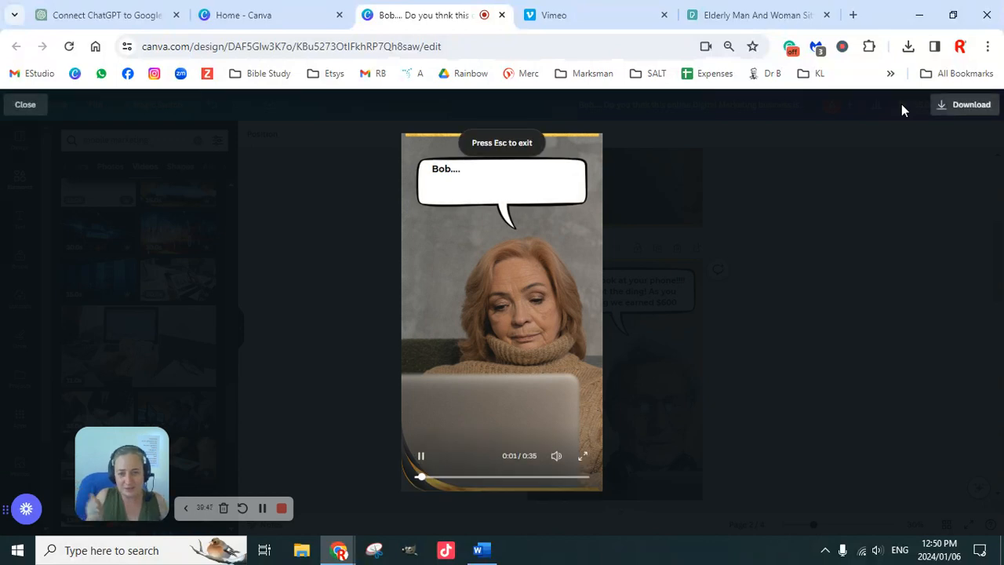
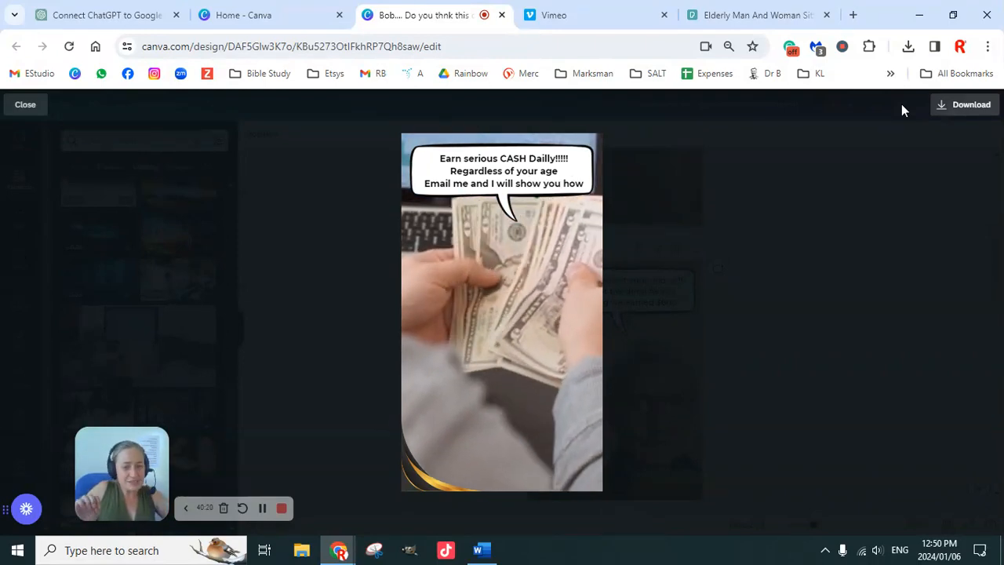
Close the preview and select the photo of the older man on the second page.
{"action": "left_click", "coordinate": [25, 107]}
{"action": "scroll", "coordinate": [791, 363], "scroll_direction": "up", "scroll_amount": 5}
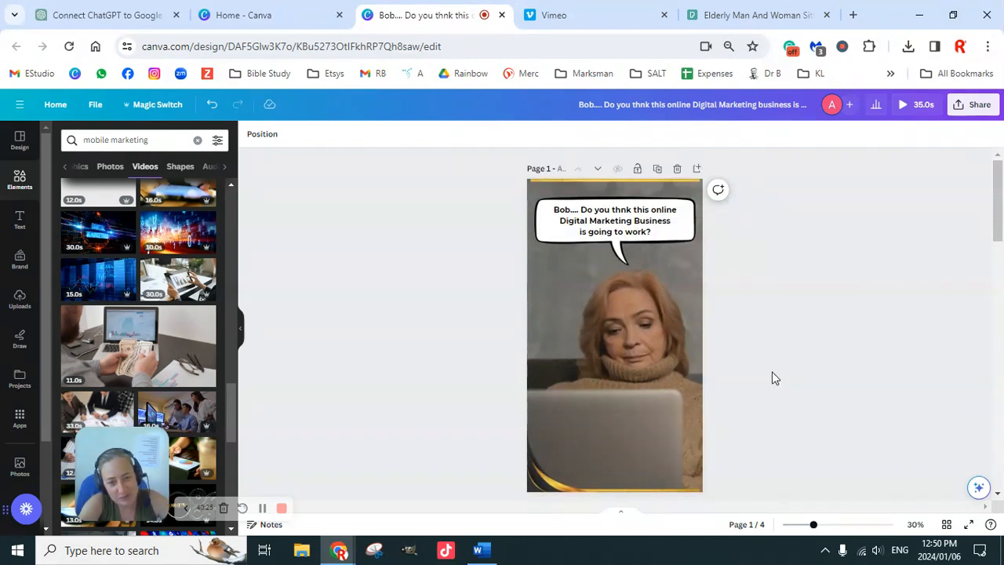
{"action": "scroll", "coordinate": [765, 367], "scroll_direction": "down", "scroll_amount": 5}
{"action": "scroll", "coordinate": [762, 354], "scroll_direction": "up", "scroll_amount": 1}
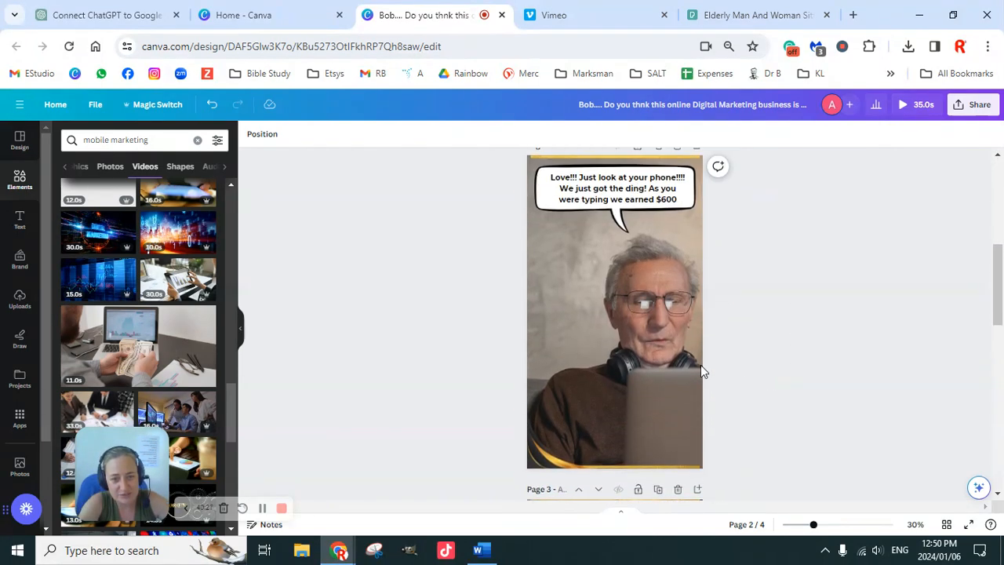
{"action": "left_click", "coordinate": [616, 366]}
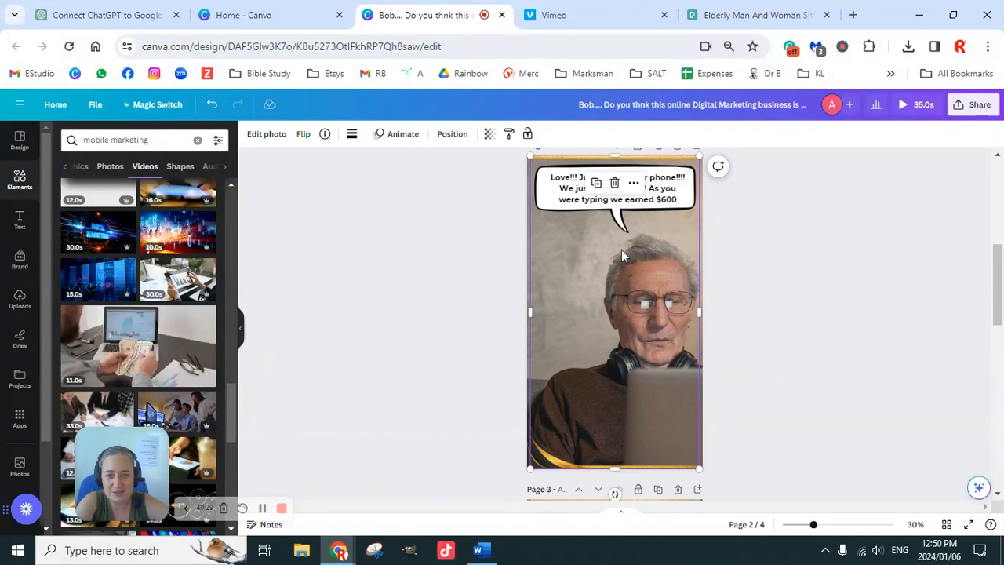
Search the elements for "cash" and show all matching graphics.
{"action": "left_click", "coordinate": [22, 186]}
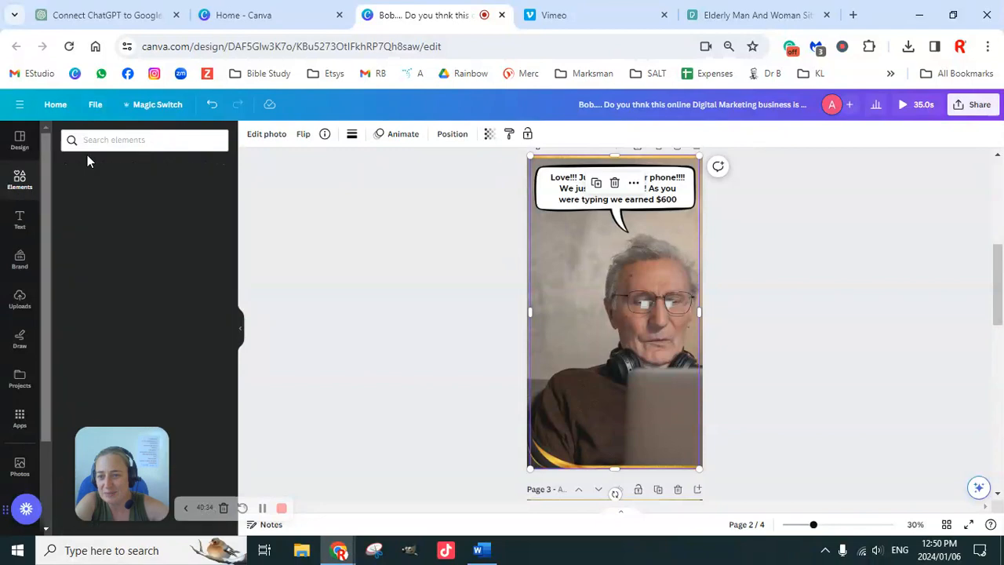
{"action": "left_click", "coordinate": [169, 140]}
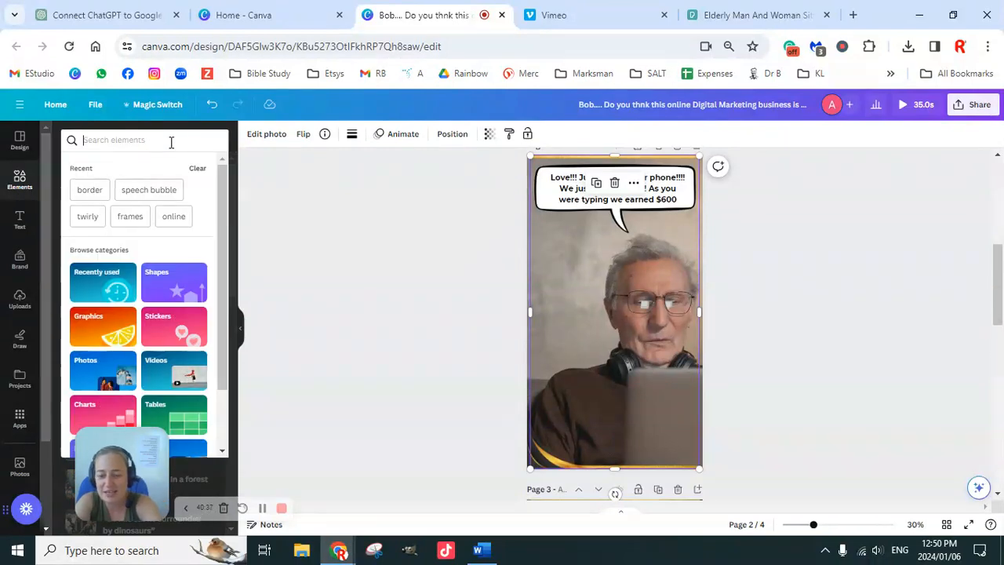
{"action": "type", "text": "cash"}
{"action": "key", "text": "Return"}
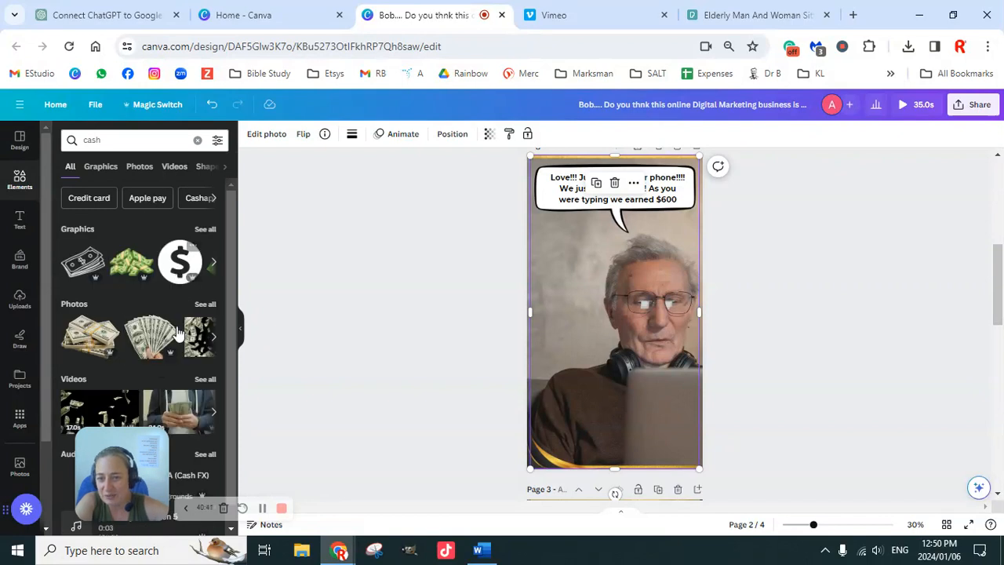
{"action": "scroll", "coordinate": [171, 341], "scroll_direction": "down", "scroll_amount": 1}
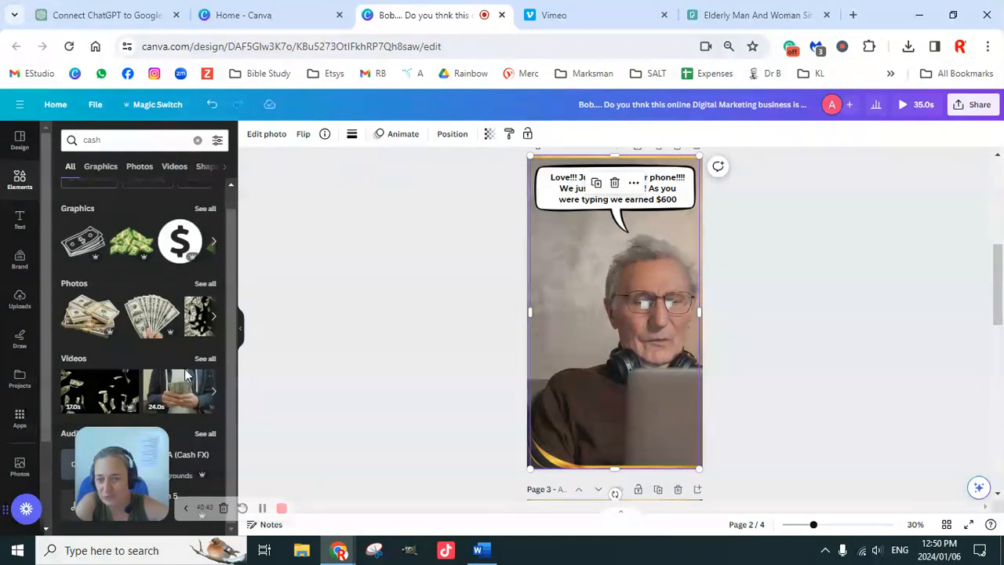
{"action": "scroll", "coordinate": [162, 358], "scroll_direction": "up", "scroll_amount": 1}
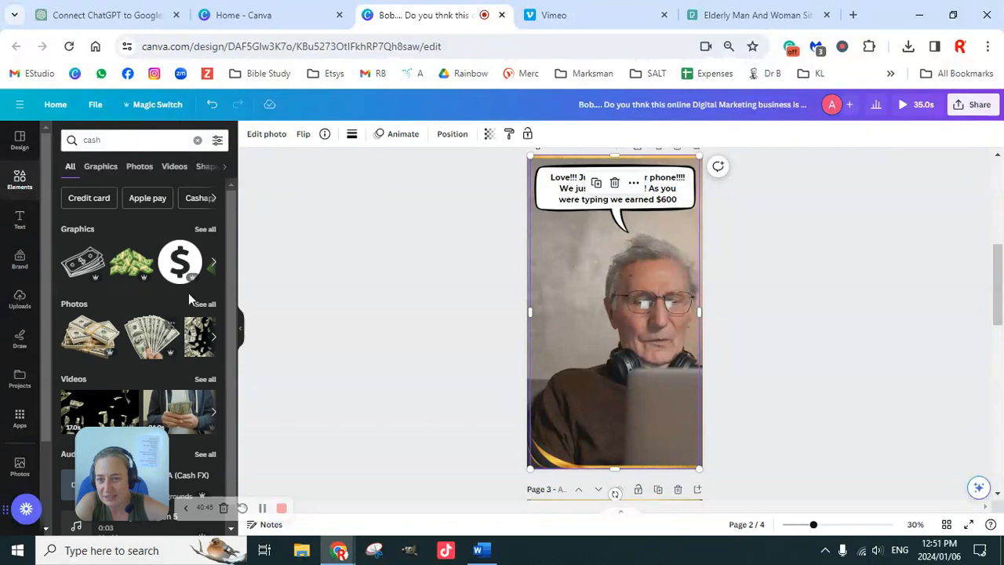
{"action": "left_click", "coordinate": [206, 230]}
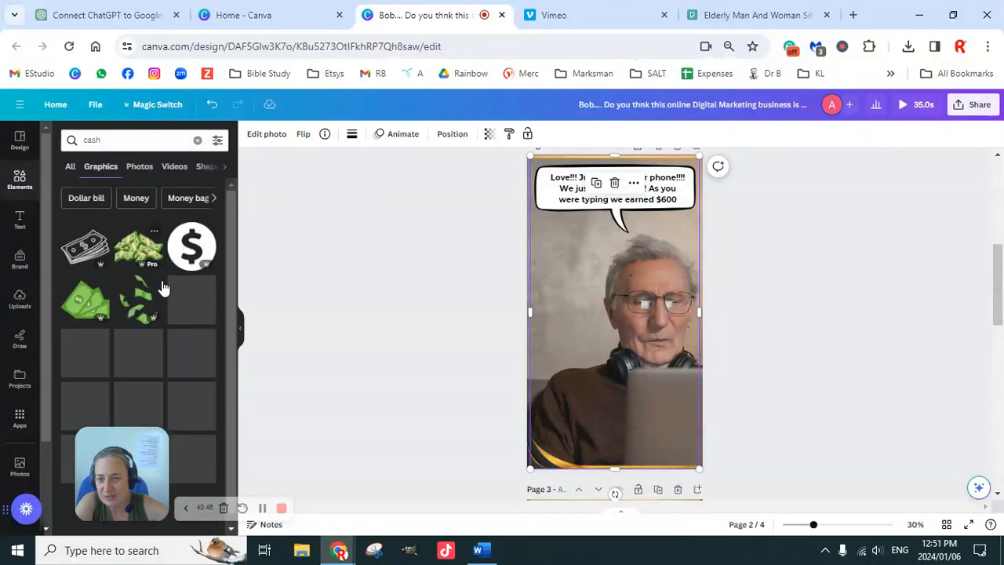
Add the animated falling-banknotes graphic to the second page.
{"action": "scroll", "coordinate": [182, 299], "scroll_direction": "down", "scroll_amount": 3}
{"action": "scroll", "coordinate": [173, 306], "scroll_direction": "down", "scroll_amount": 2}
{"action": "left_click", "coordinate": [89, 297]}
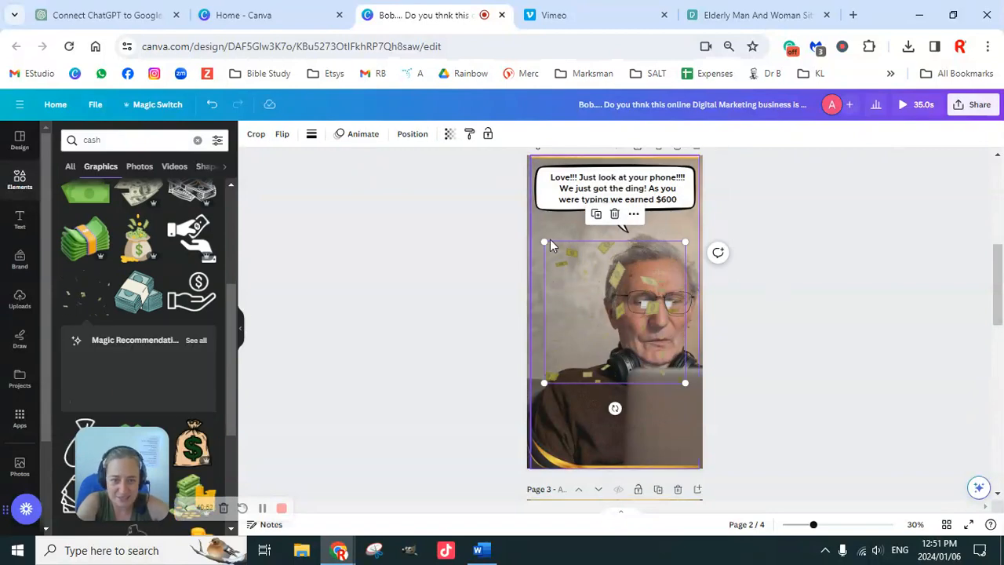
Find an animated falling gold-coins graphic among the cash graphics and add it to the second page.
{"action": "scroll", "coordinate": [125, 304], "scroll_direction": "down", "scroll_amount": 10}
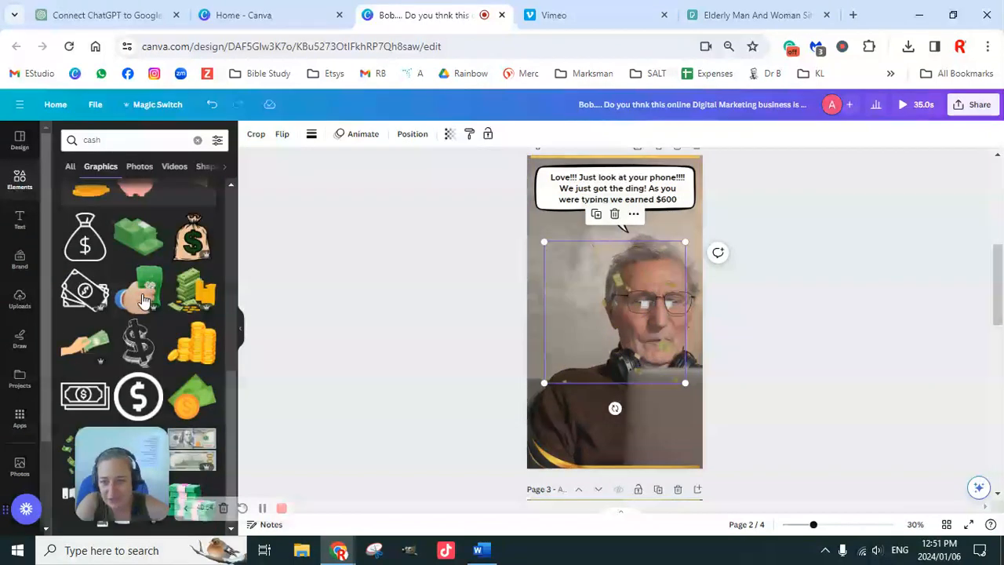
{"action": "scroll", "coordinate": [149, 327], "scroll_direction": "up", "scroll_amount": 2}
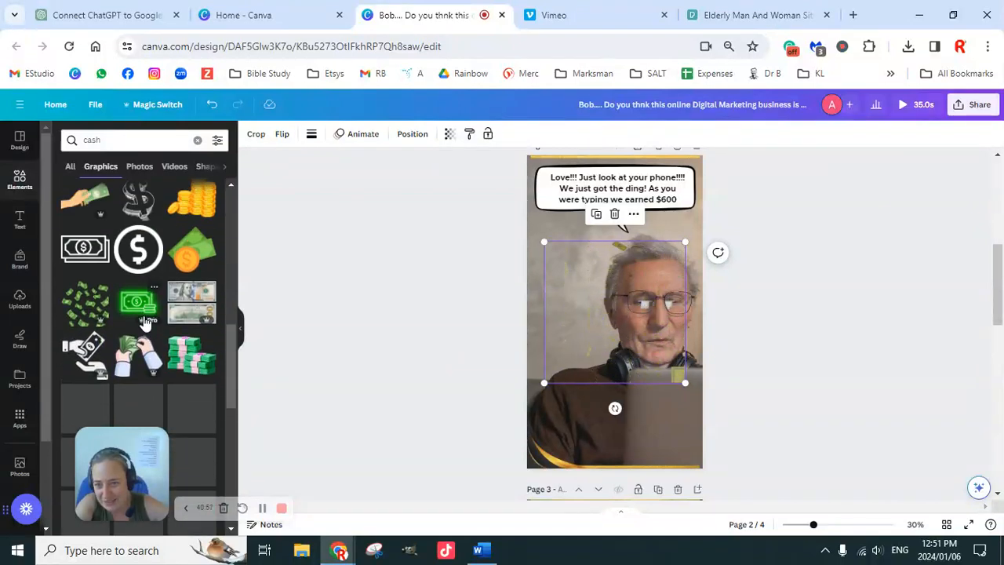
{"action": "scroll", "coordinate": [149, 337], "scroll_direction": "down", "scroll_amount": 5}
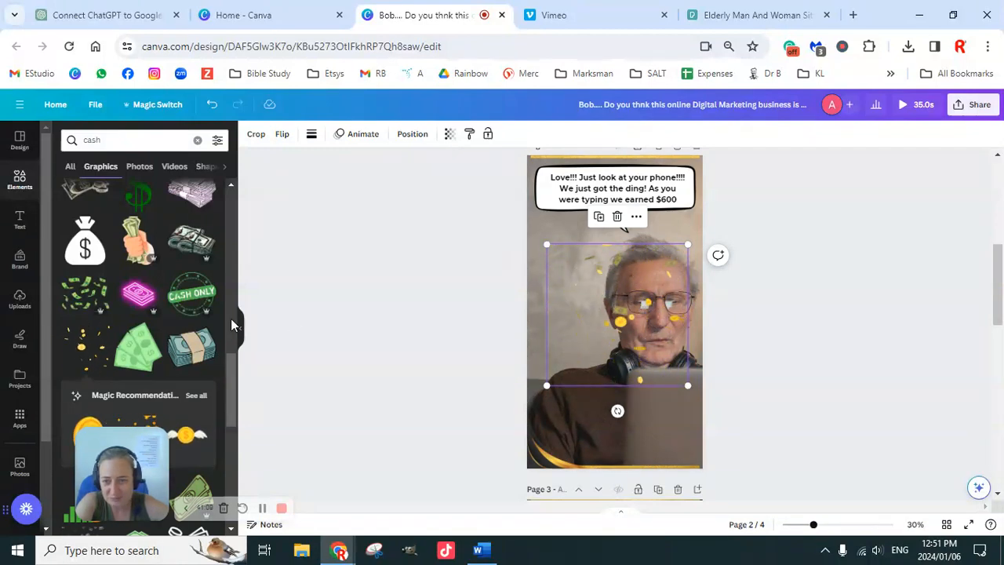
{"action": "scroll", "coordinate": [159, 357], "scroll_direction": "down", "scroll_amount": 3}
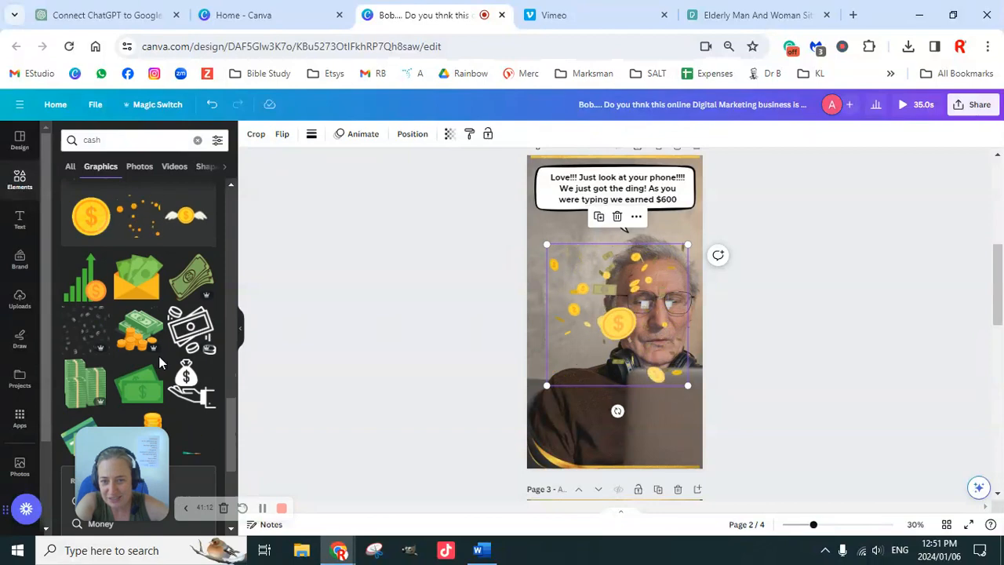
{"action": "left_click", "coordinate": [849, 307]}
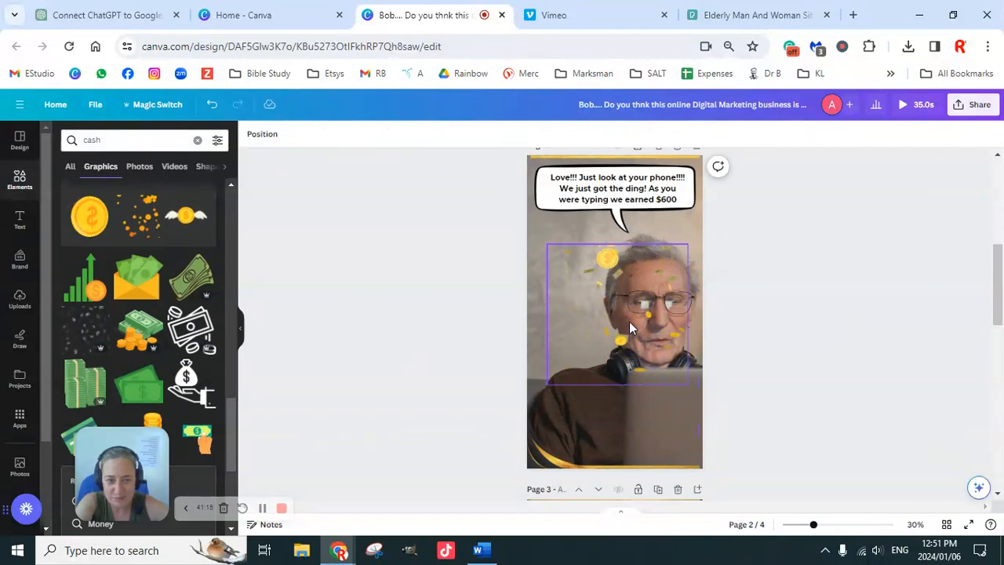
Enlarge the gold-coins graphic to the page width and place it over the lower part of the second page.
{"action": "left_click", "coordinate": [629, 322]}
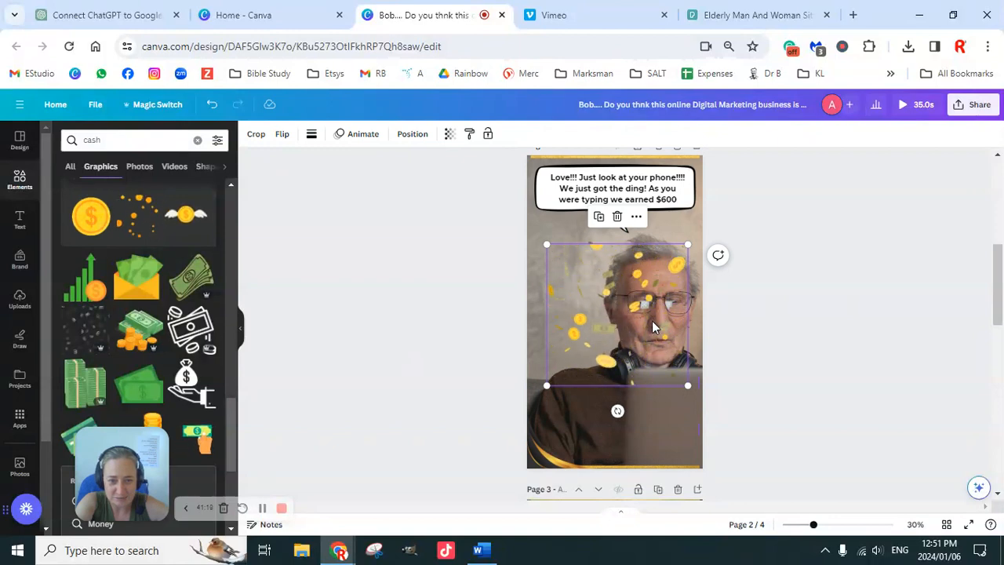
{"action": "left_click_drag", "start_coordinate": [546, 389], "coordinate": [510, 444]}
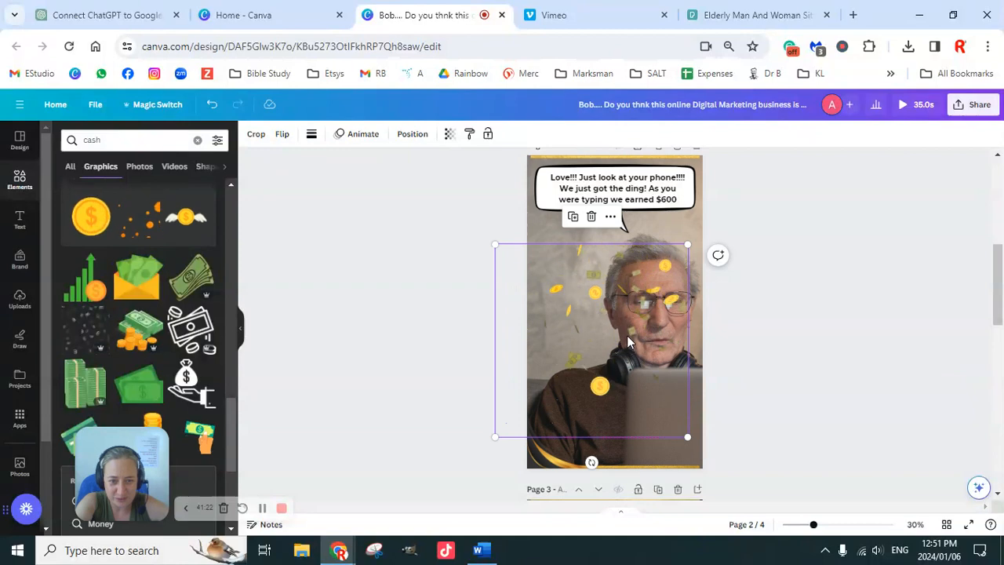
{"action": "mouse_move", "coordinate": [643, 354]}
{"action": "left_mouse_down"}
{"action": "mouse_move", "coordinate": [666, 368]}
{"action": "mouse_move", "coordinate": [654, 368]}
{"action": "mouse_move", "coordinate": [653, 356]}
{"action": "left_mouse_up"}
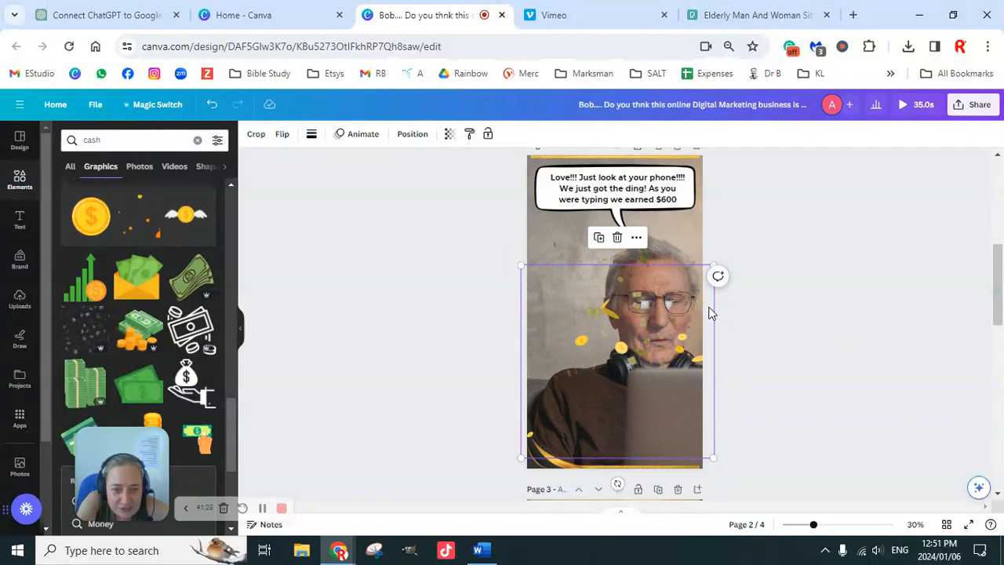
{"action": "left_click_drag", "start_coordinate": [520, 266], "coordinate": [530, 269]}
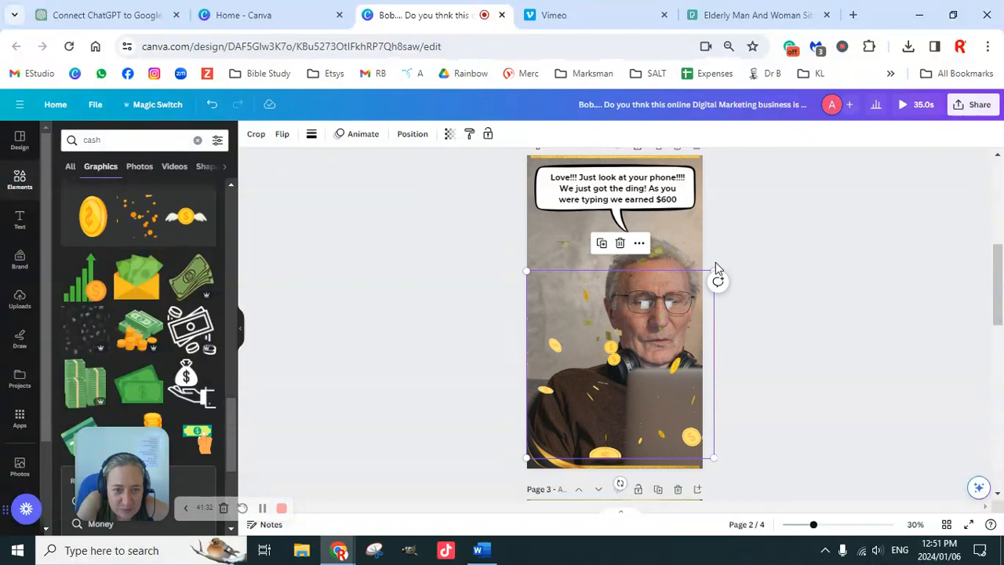
{"action": "left_click_drag", "start_coordinate": [714, 268], "coordinate": [699, 284]}
Enlarge the falling-banknotes graphic to the page width, reaching up to the speech bubble on the second page.
{"action": "left_click", "coordinate": [669, 272]}
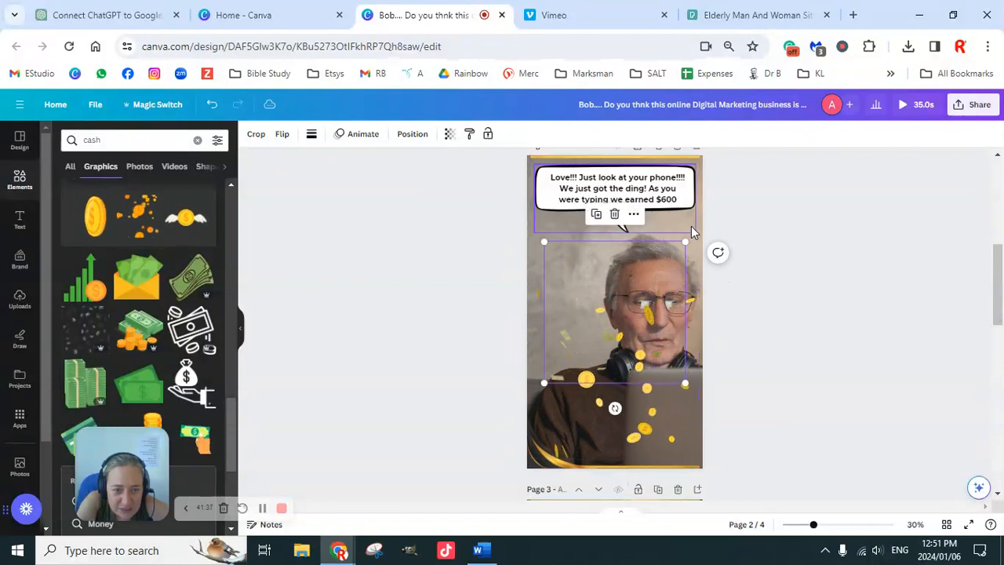
{"action": "left_click_drag", "start_coordinate": [704, 244], "coordinate": [704, 223]}
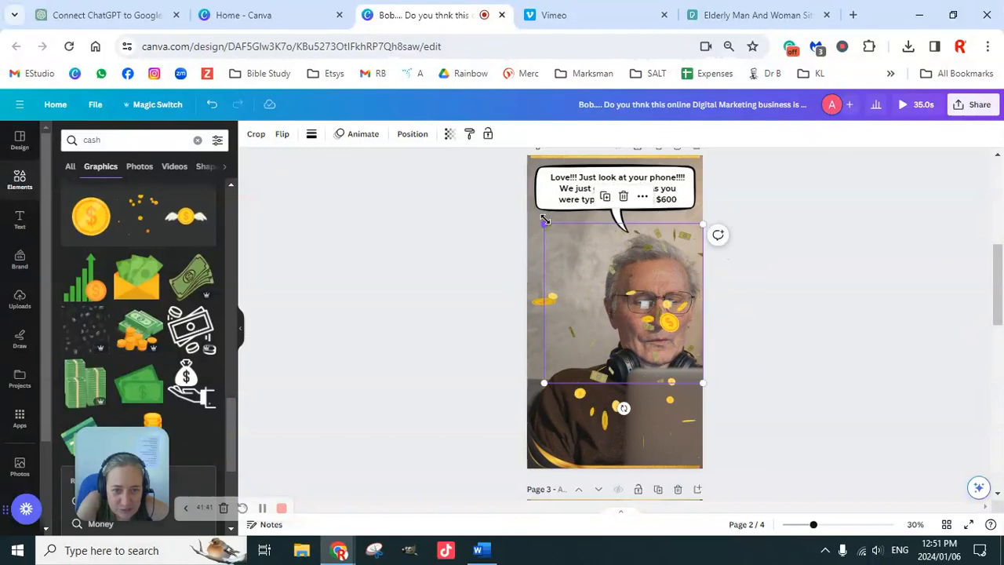
{"action": "left_click_drag", "start_coordinate": [545, 221], "coordinate": [526, 208]}
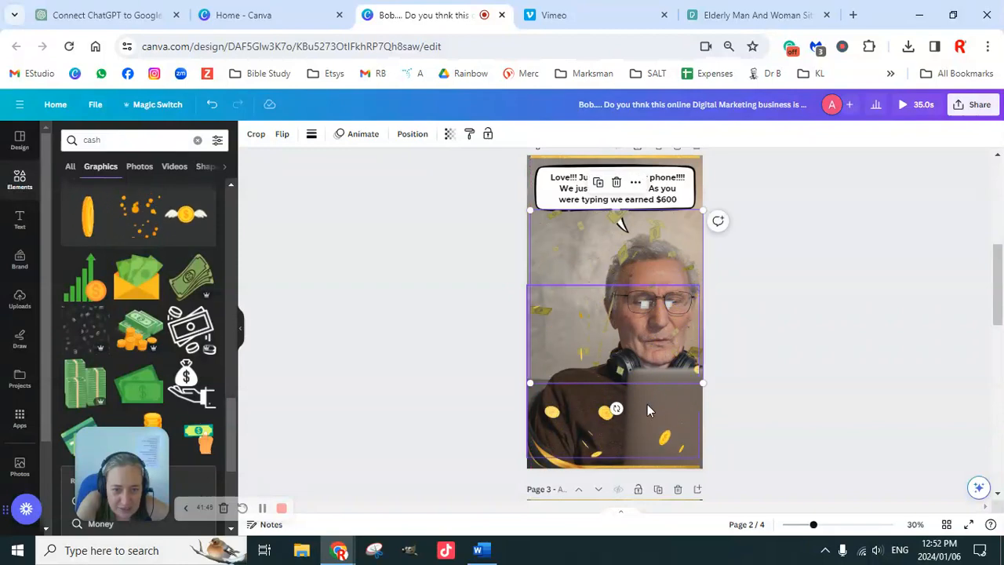
Move the gold-coins graphic down to the second page's lower border and bring the banknotes graphic onto the same area.
{"action": "left_click", "coordinate": [647, 409]}
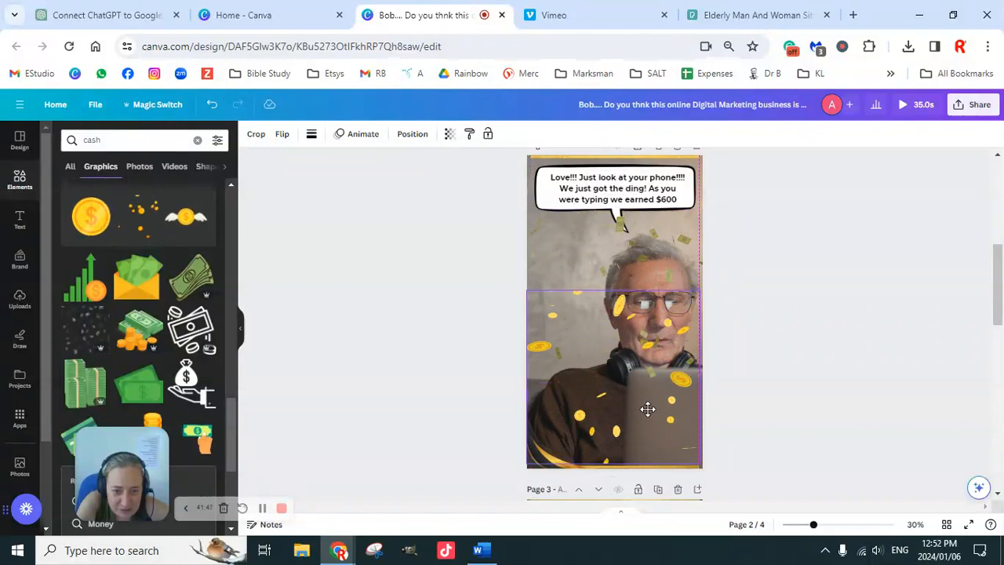
{"action": "left_click_drag", "start_coordinate": [646, 410], "coordinate": [647, 410]}
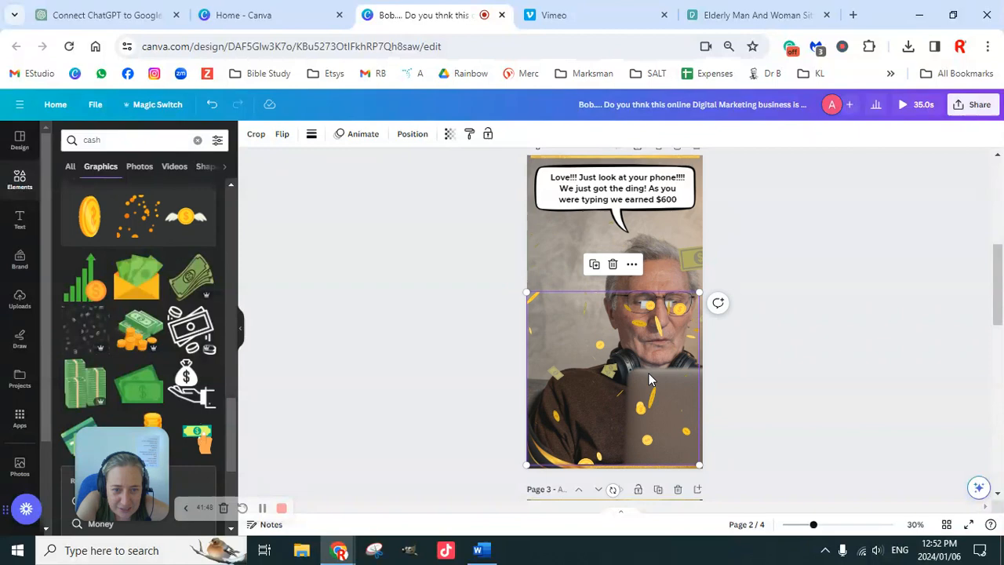
{"action": "left_click_drag", "start_coordinate": [664, 275], "coordinate": [652, 355]}
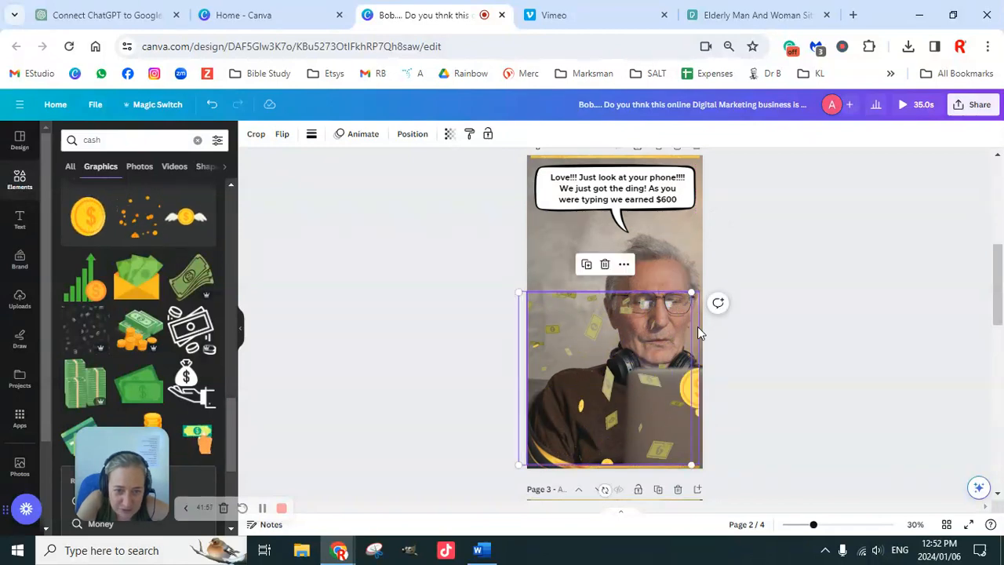
{"action": "key", "text": "shift+Right"}
{"action": "key", "text": "shift+Right"}
{"action": "key", "text": "shift+Right"}
{"action": "key", "text": "shift+Right"}
{"action": "key", "text": "shift+Right"}
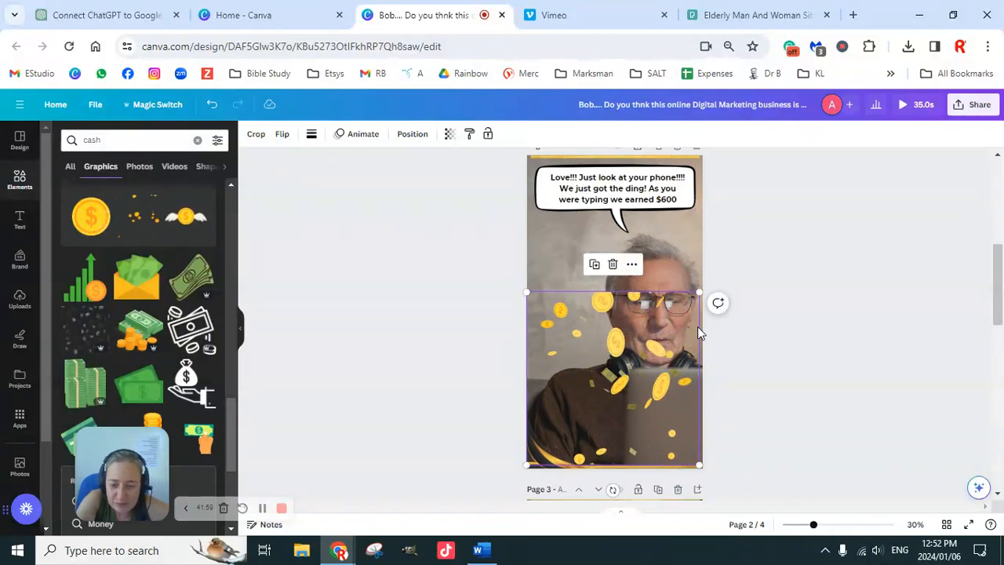
Place a copy of the gold-coins graphic over the second page's upper half and reposition the overlapping graphic in the lower half.
{"action": "left_click_drag", "start_coordinate": [691, 327], "coordinate": [650, 218]}
{"action": "left_click", "coordinate": [713, 320]}
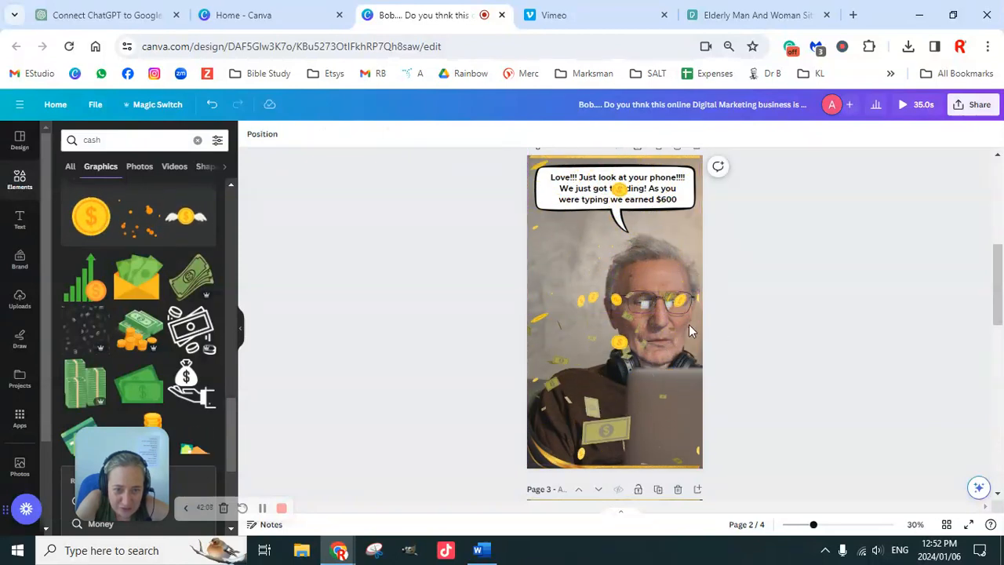
{"action": "left_click", "coordinate": [666, 343]}
{"action": "left_click_drag", "start_coordinate": [665, 342], "coordinate": [796, 231]}
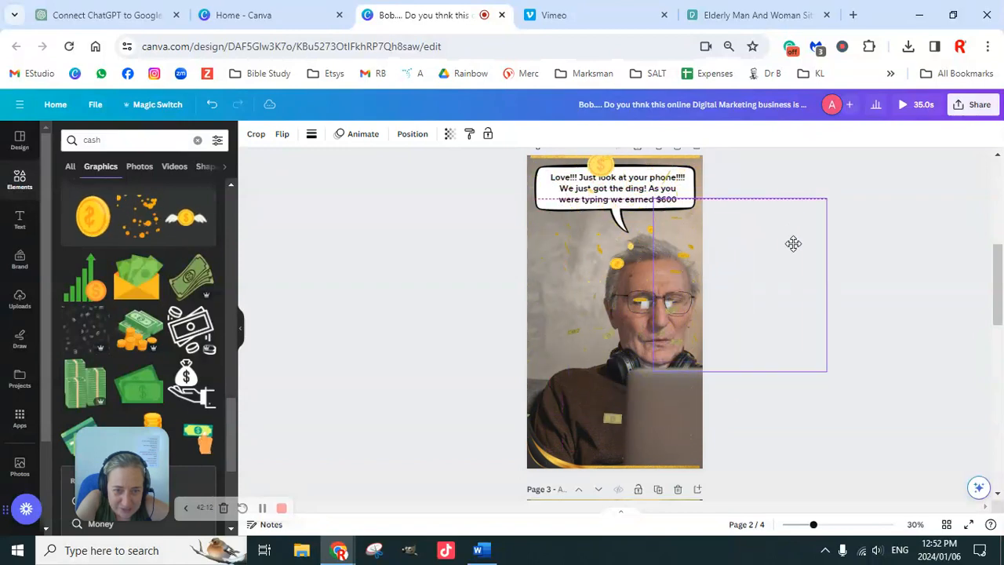
{"action": "left_click_drag", "start_coordinate": [793, 243], "coordinate": [577, 393]}
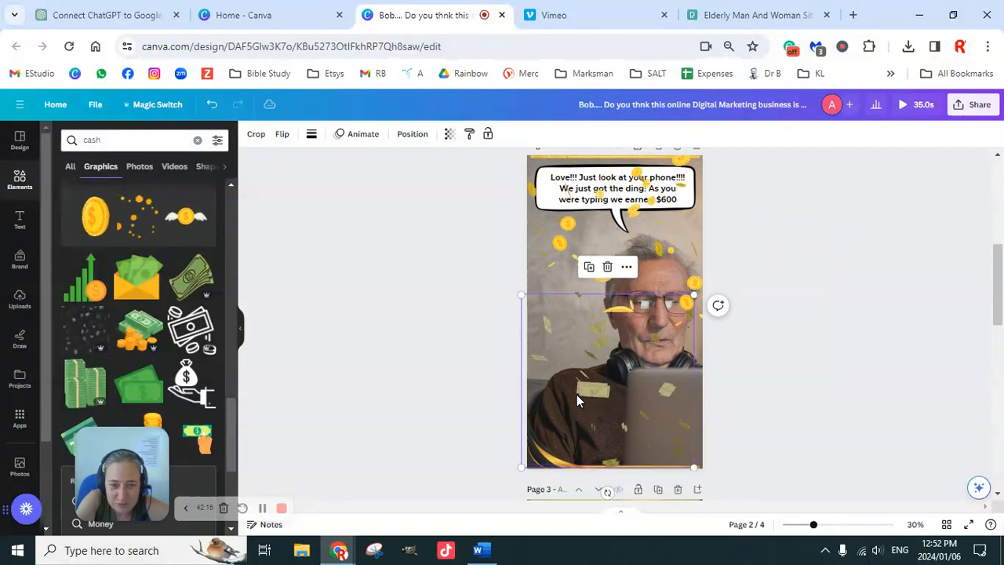
Move one falling-money graphic up across the speech bubble and another down to the second page's lower border.
{"action": "left_click_drag", "start_coordinate": [587, 382], "coordinate": [591, 231]}
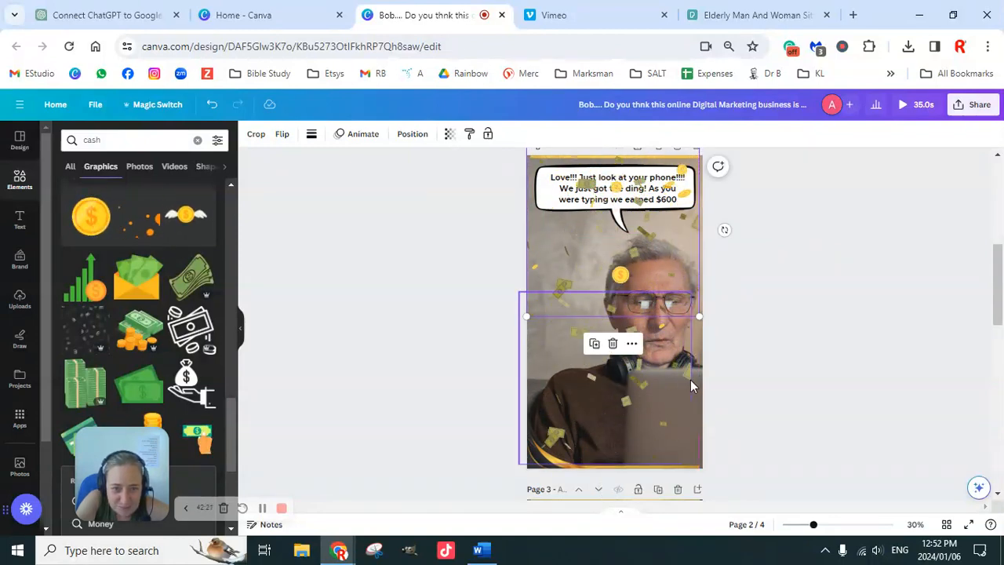
{"action": "left_click_drag", "start_coordinate": [658, 342], "coordinate": [563, 455]}
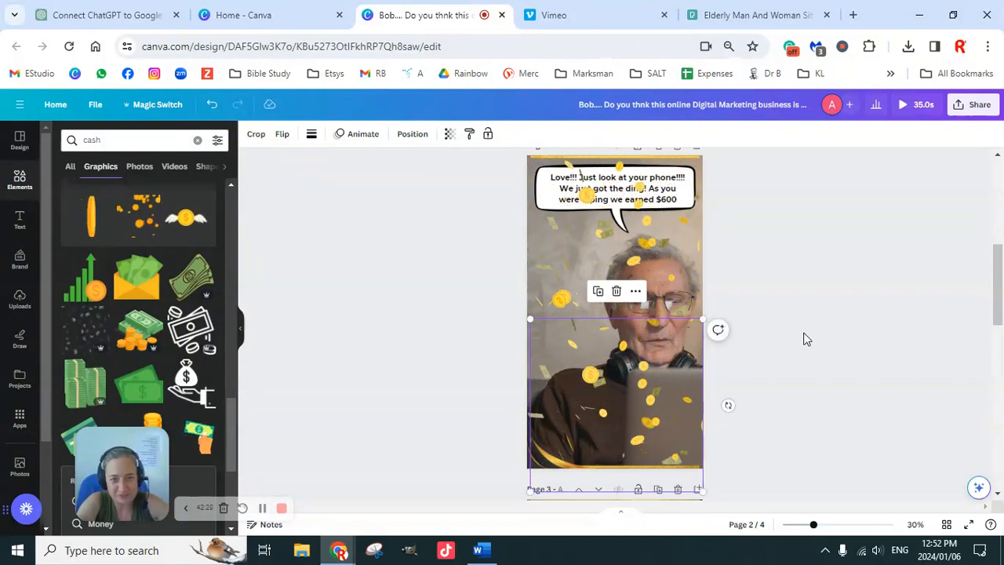
{"action": "left_click", "coordinate": [671, 289]}
{"action": "left_click", "coordinate": [745, 303]}
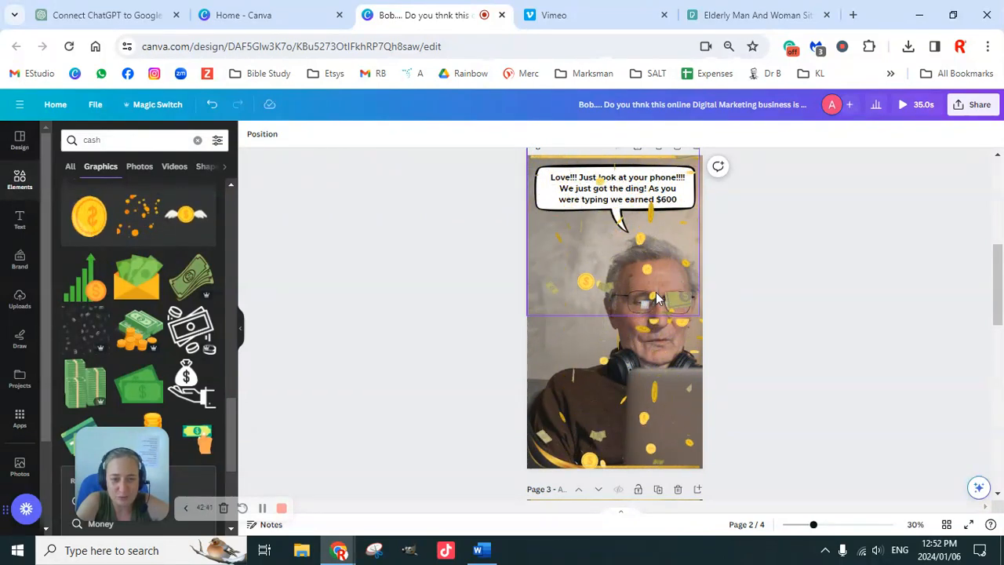
Shift the overlapping falling-money graphics on the second page toward the left edge, spreading them over its upper and lower halves.
{"action": "left_click_drag", "start_coordinate": [660, 280], "coordinate": [592, 283]}
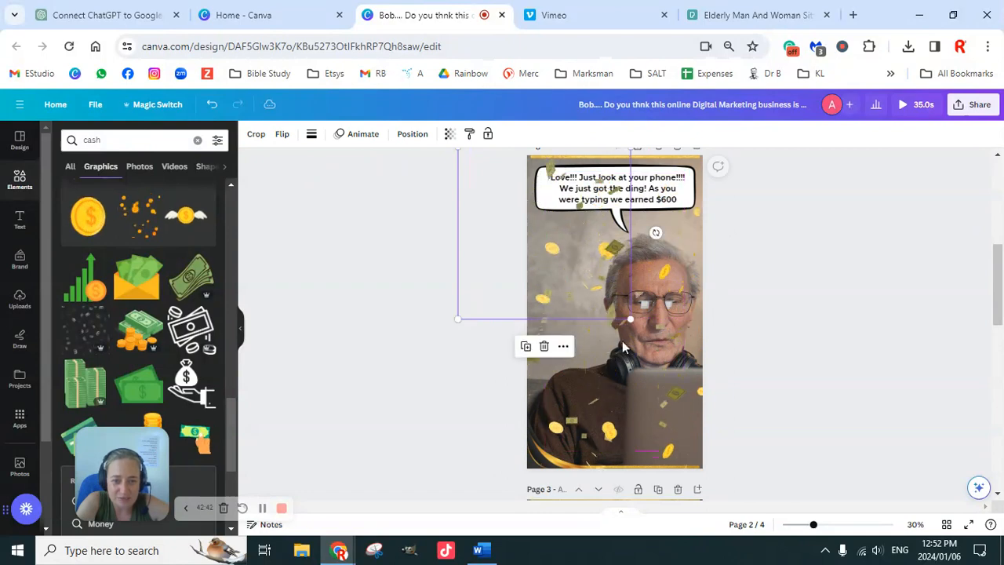
{"action": "left_click_drag", "start_coordinate": [555, 199], "coordinate": [562, 370]}
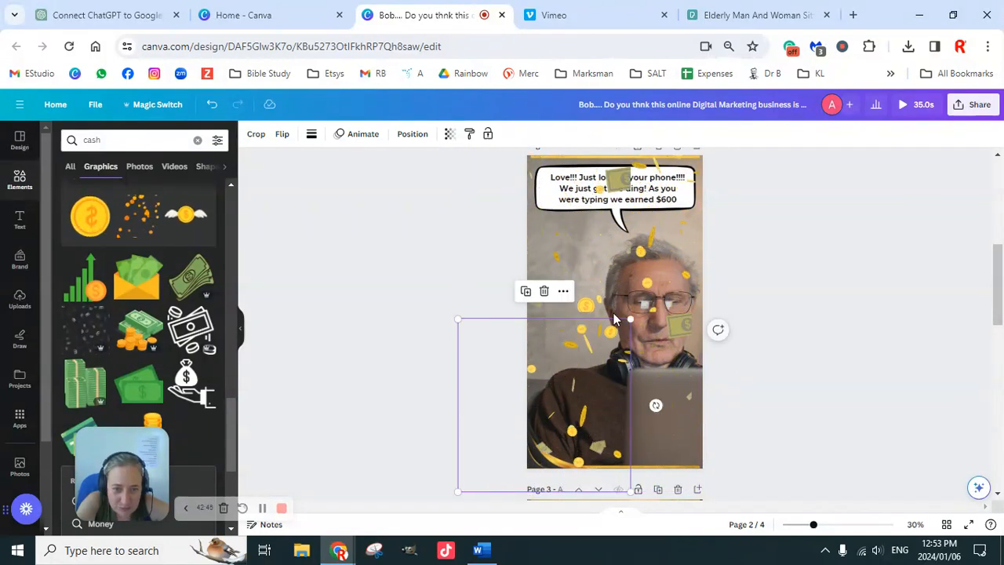
{"action": "left_click_drag", "start_coordinate": [672, 264], "coordinate": [646, 375]}
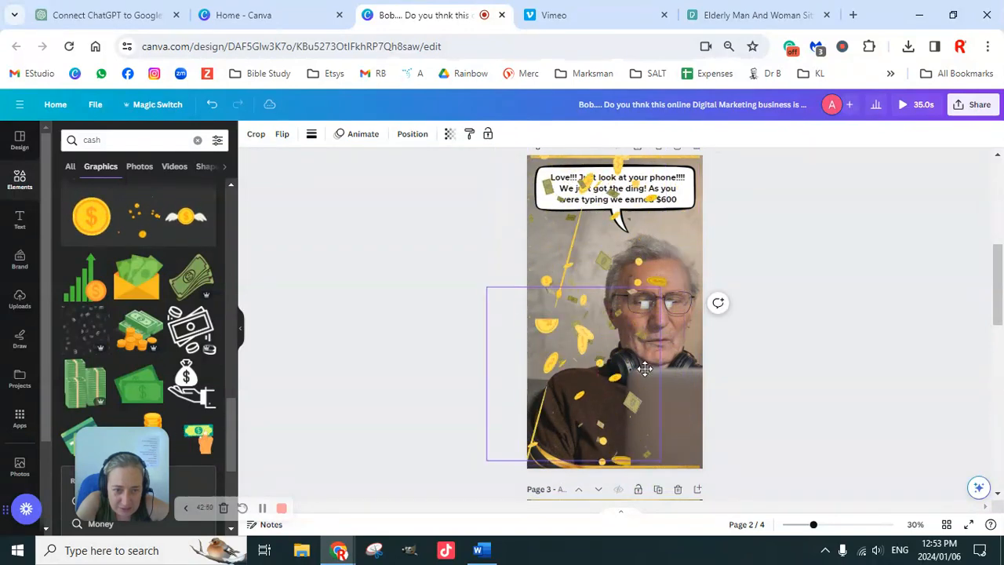
Bring the speech-bubble text on the second page forward, in front of the falling-money graphics.
{"action": "left_click", "coordinate": [670, 198]}
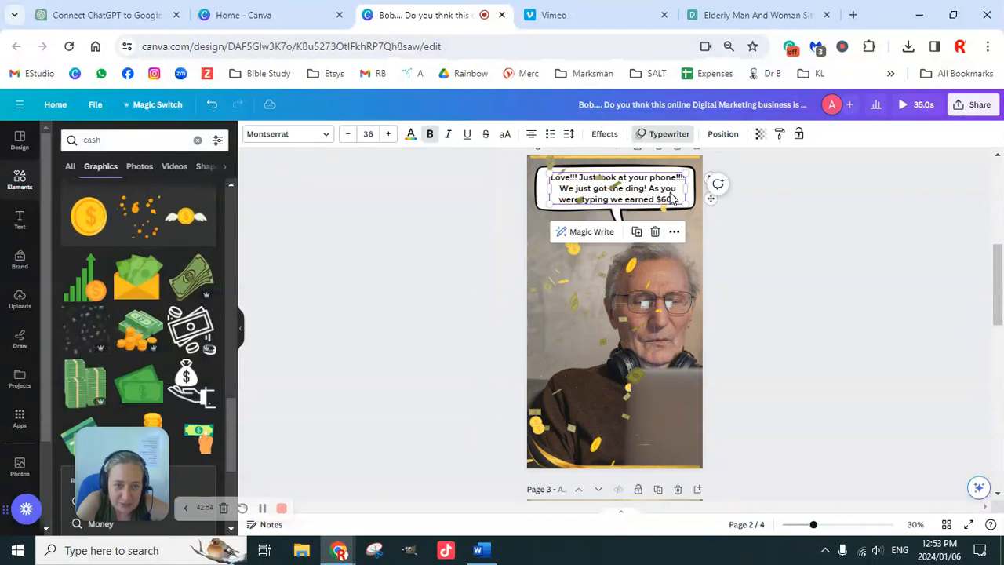
{"action": "left_click", "coordinate": [726, 134]}
{"action": "left_click", "coordinate": [98, 163]}
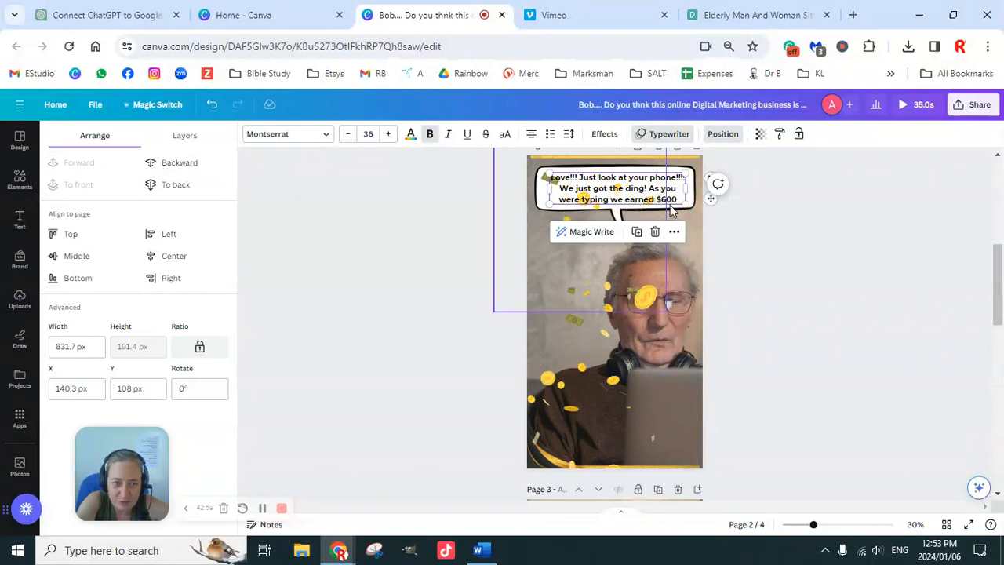
{"action": "left_click", "coordinate": [759, 275]}
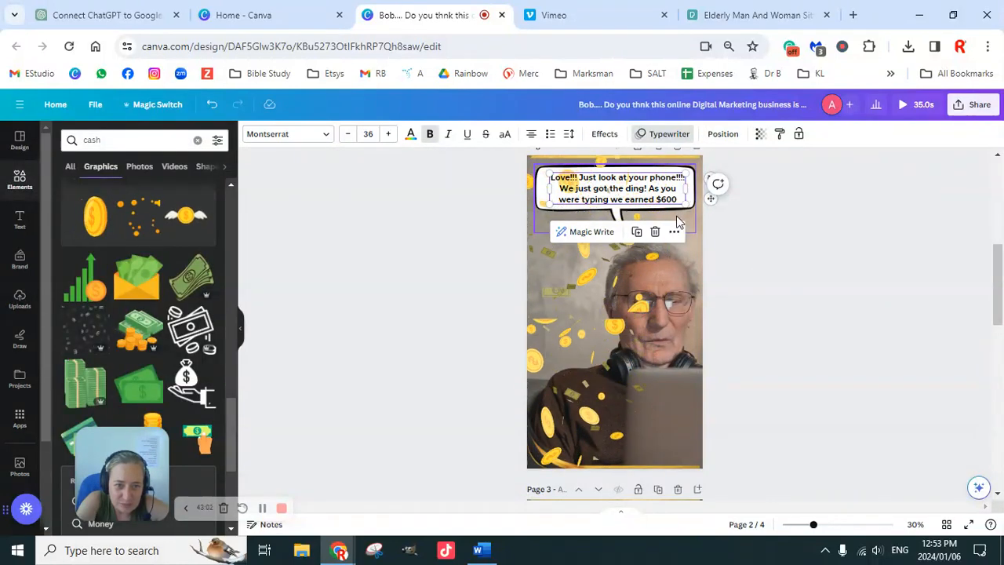
Bring the speech-bubble shape on the second page forward so it lies above the falling money.
{"action": "left_click", "coordinate": [679, 214]}
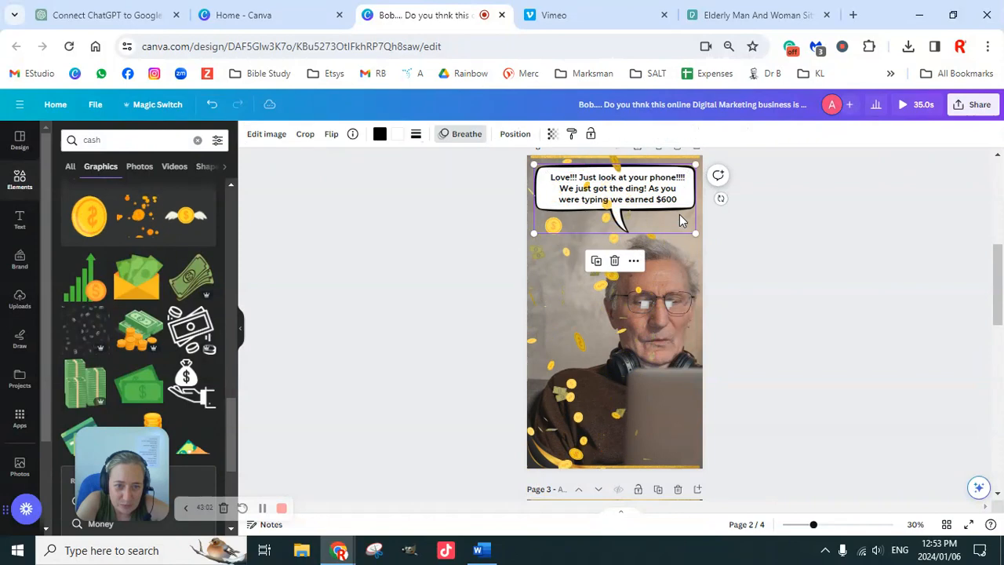
{"action": "left_click", "coordinate": [508, 134]}
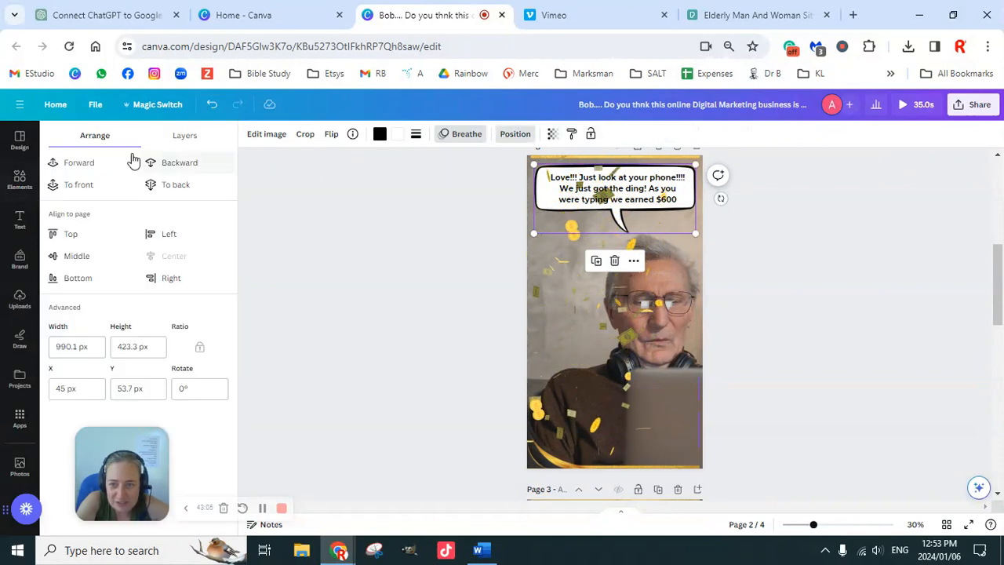
{"action": "left_click", "coordinate": [94, 162]}
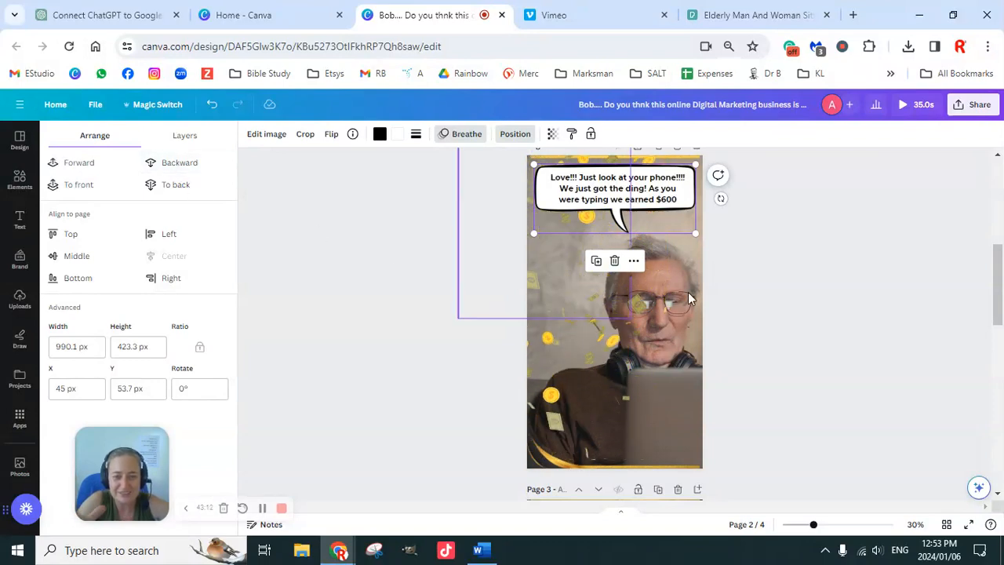
{"action": "left_click", "coordinate": [773, 292]}
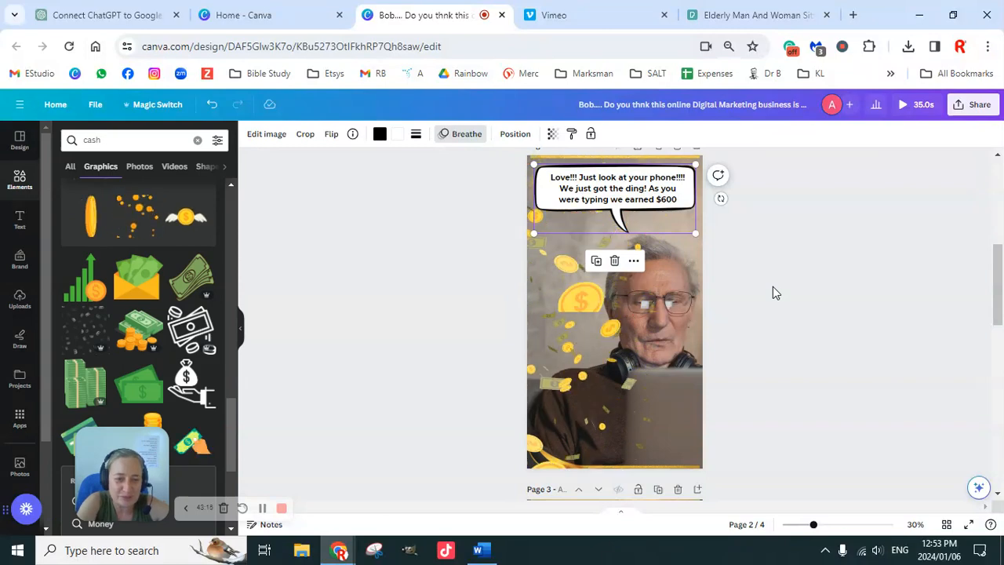
{"action": "left_click", "coordinate": [772, 288]}
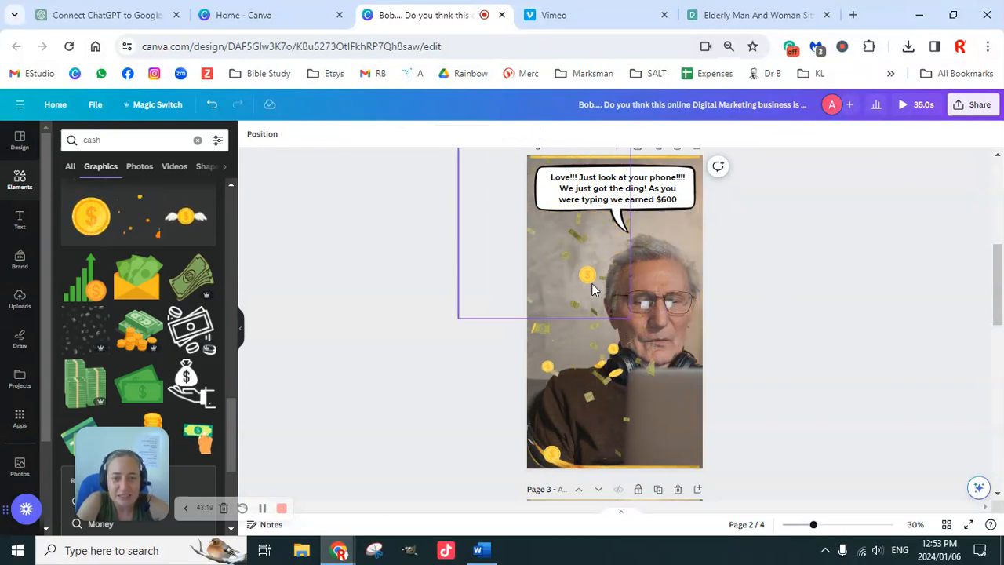
Move the upper and lower falling-money graphics right so each spans the second page's width.
{"action": "left_click", "coordinate": [589, 284]}
{"action": "left_click_drag", "start_coordinate": [592, 283], "coordinate": [661, 286]}
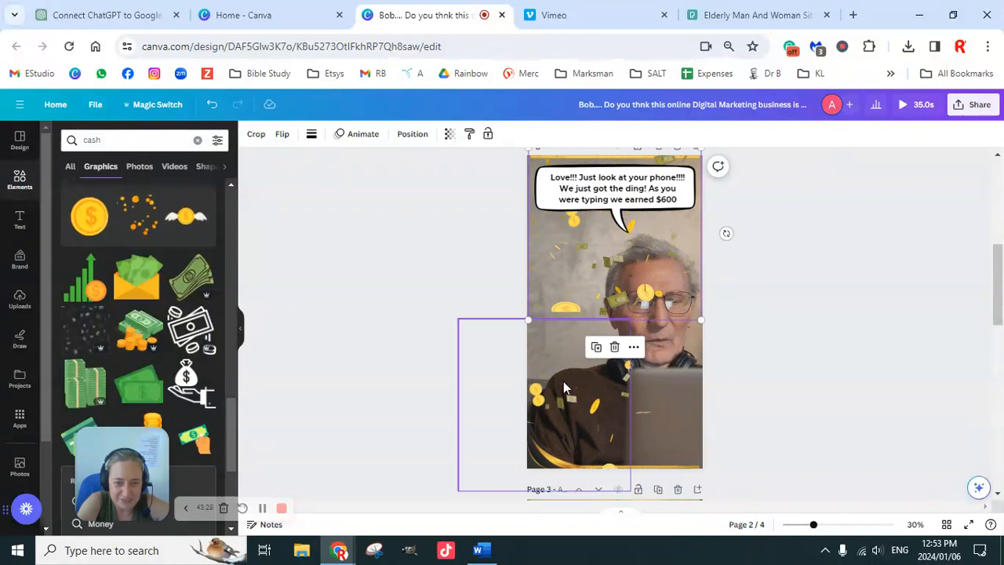
{"action": "left_click_drag", "start_coordinate": [563, 384], "coordinate": [615, 381]}
{"action": "left_click_drag", "start_coordinate": [633, 380], "coordinate": [641, 382]}
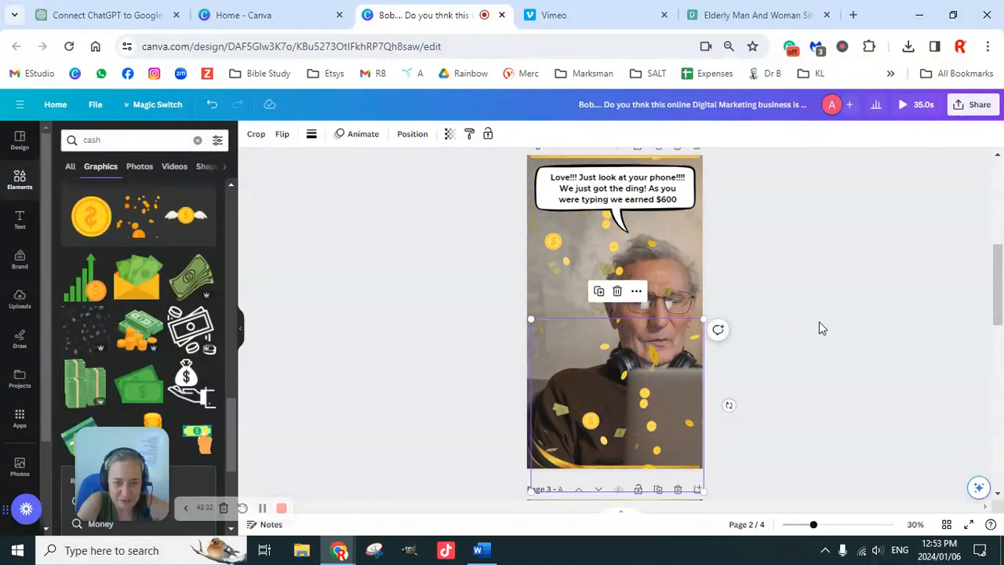
Take the gold-coins graphics off the second page and reposition the banknotes graphics over its upper and lower halves.
{"action": "left_click_drag", "start_coordinate": [612, 383], "coordinate": [698, 390]}
{"action": "left_click_drag", "start_coordinate": [548, 246], "coordinate": [830, 292]}
{"action": "left_click_drag", "start_coordinate": [660, 286], "coordinate": [611, 230]}
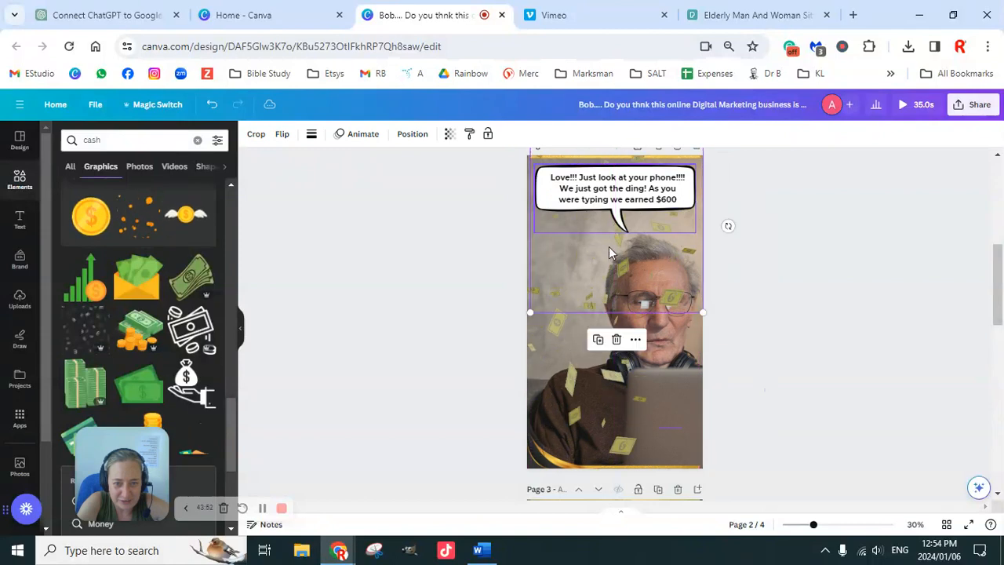
{"action": "left_click", "coordinate": [647, 377]}
{"action": "left_click_drag", "start_coordinate": [647, 383], "coordinate": [688, 401]}
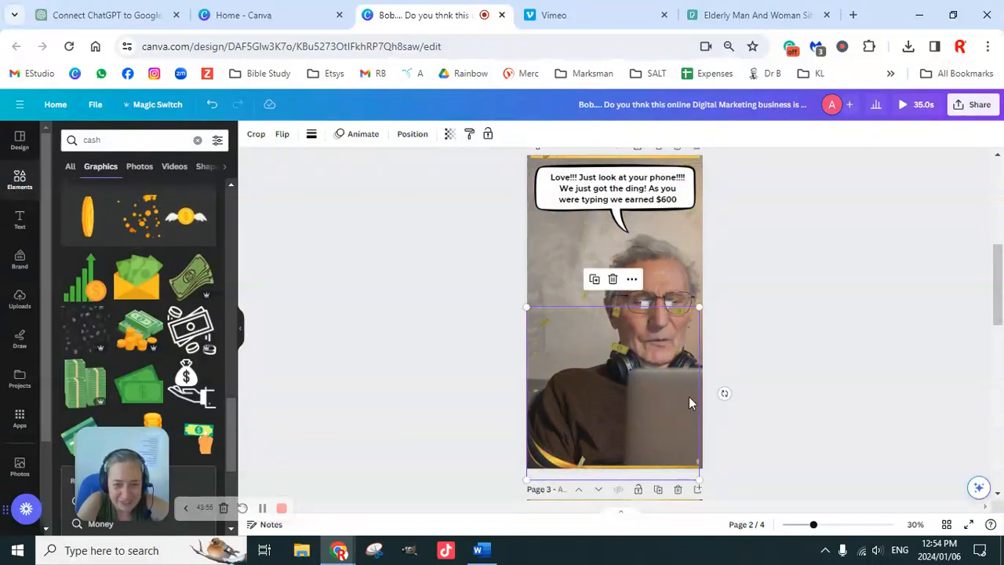
{"action": "left_click", "coordinate": [790, 358]}
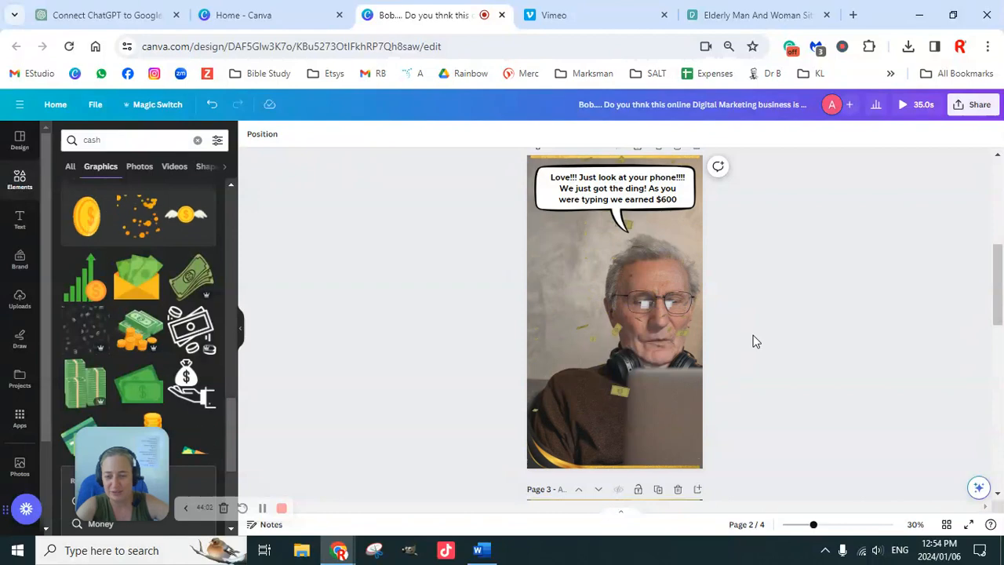
Play the full four-page design as a preview and return to the editor.
{"action": "left_click", "coordinate": [904, 107]}
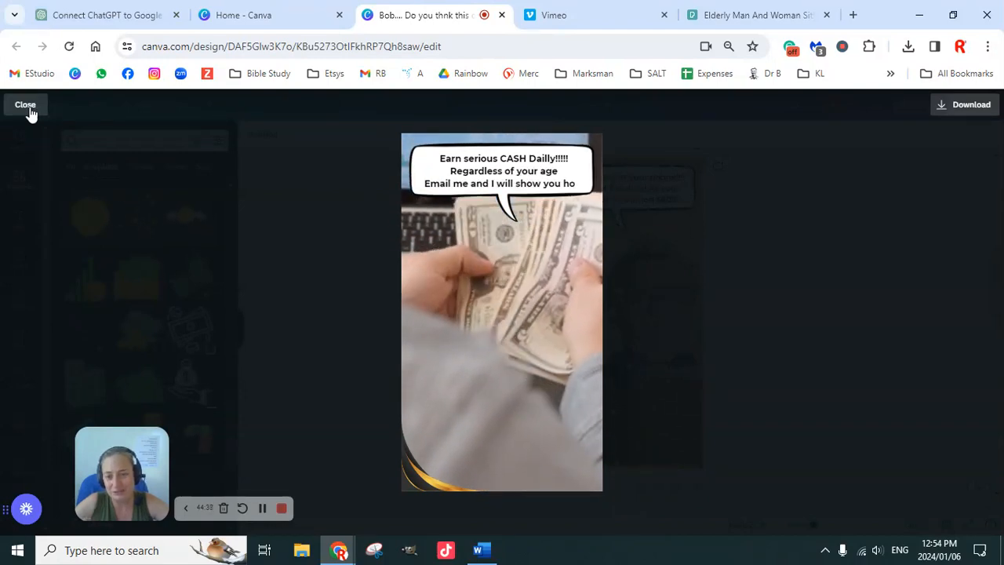
{"action": "left_click", "coordinate": [29, 110]}
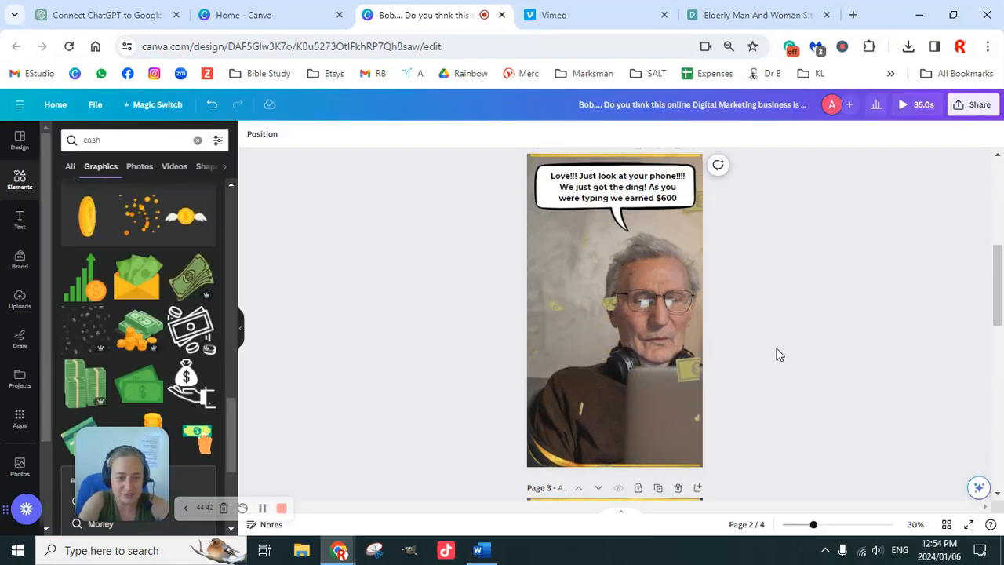
Examine the third and fourth pages' photo, cash video, speech bubbles and gold borders, and return to the first page.
{"action": "scroll", "coordinate": [779, 355], "scroll_direction": "down", "scroll_amount": 10}
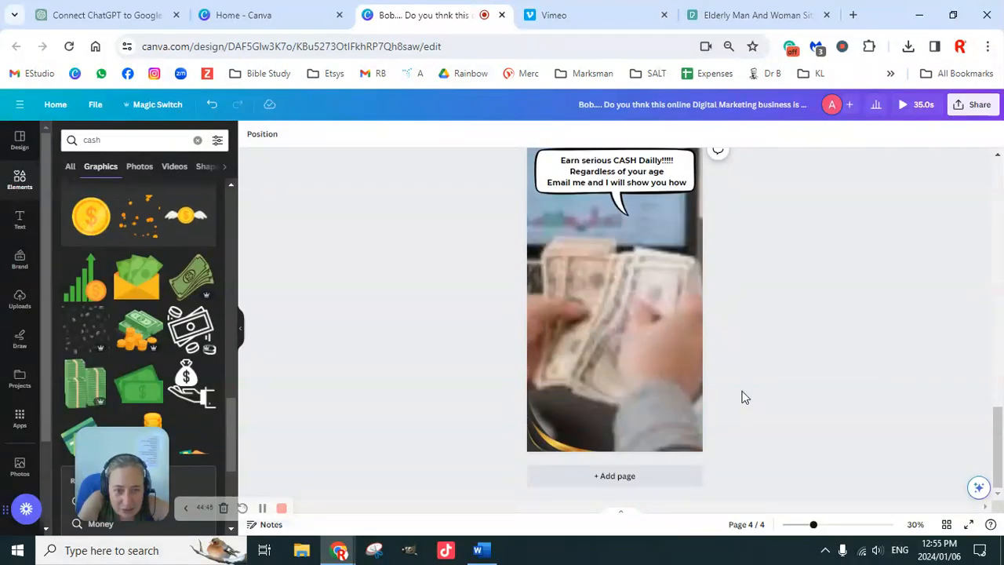
{"action": "scroll", "coordinate": [744, 398], "scroll_direction": "up", "scroll_amount": 5}
{"action": "left_click", "coordinate": [646, 165]}
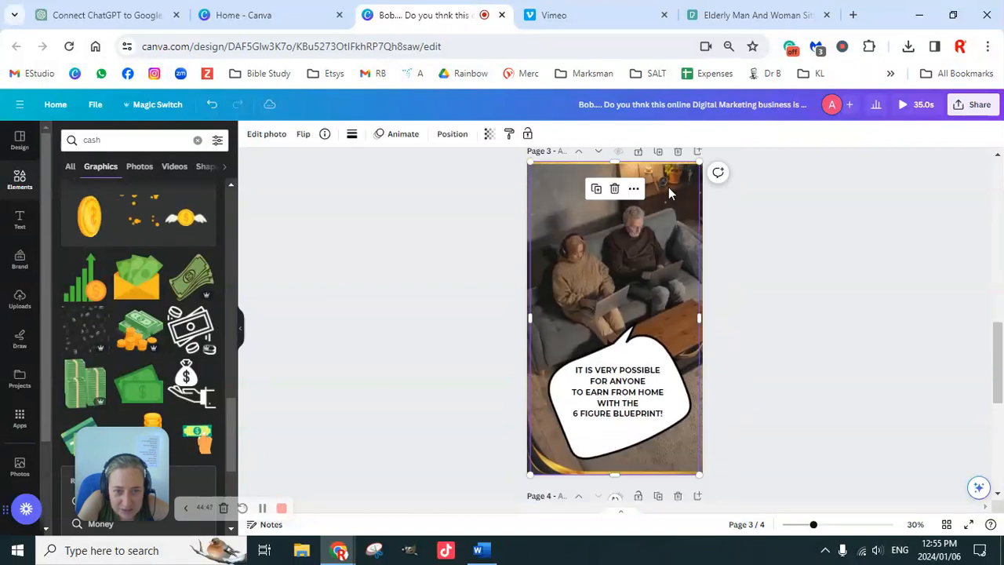
{"action": "scroll", "coordinate": [663, 283], "scroll_direction": "down", "scroll_amount": 5}
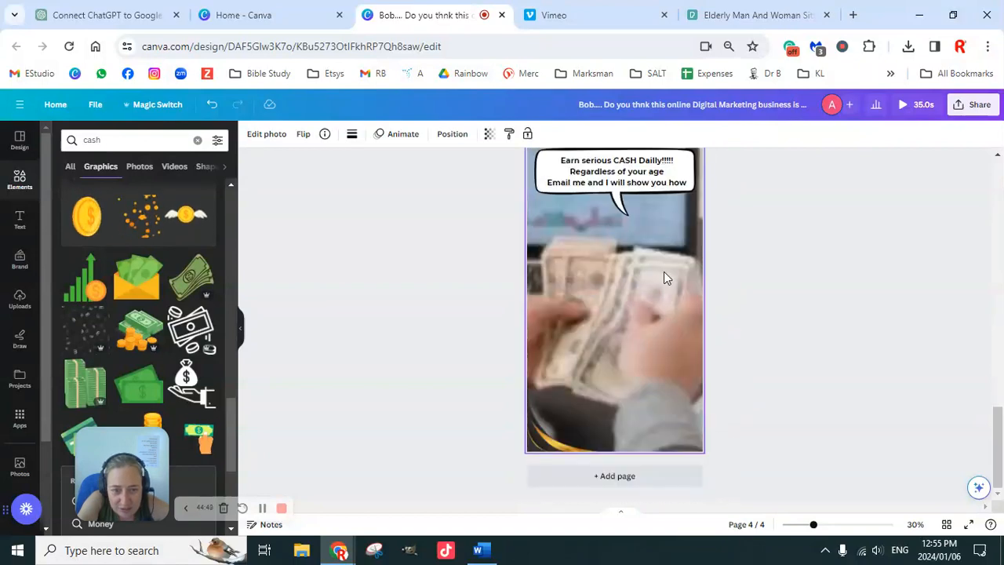
{"action": "left_click", "coordinate": [664, 284]}
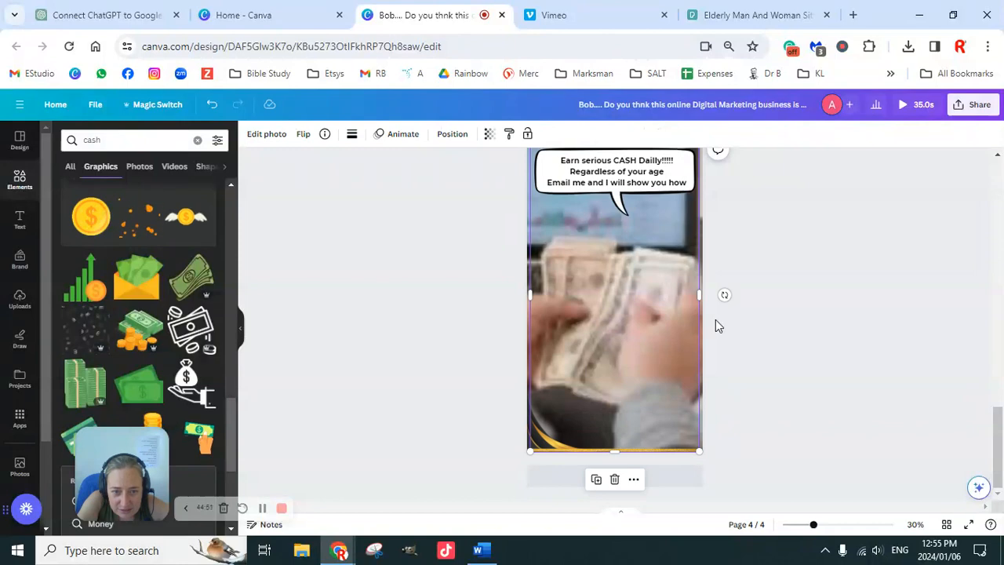
{"action": "scroll", "coordinate": [722, 340], "scroll_direction": "up", "scroll_amount": 5}
{"action": "scroll", "coordinate": [741, 347], "scroll_direction": "down", "scroll_amount": 4}
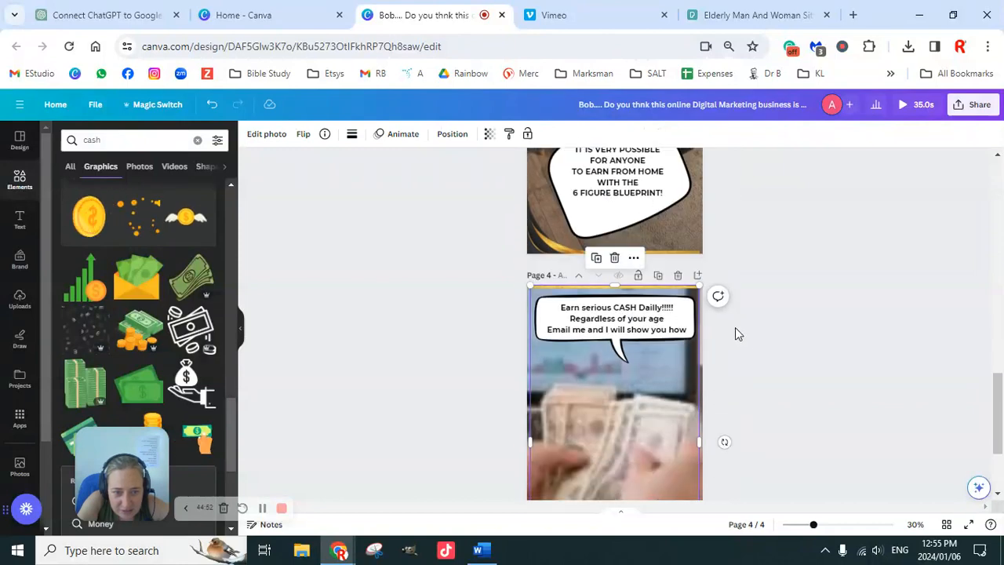
{"action": "scroll", "coordinate": [734, 329], "scroll_direction": "down", "scroll_amount": 2}
{"action": "scroll", "coordinate": [730, 333], "scroll_direction": "up", "scroll_amount": 1}
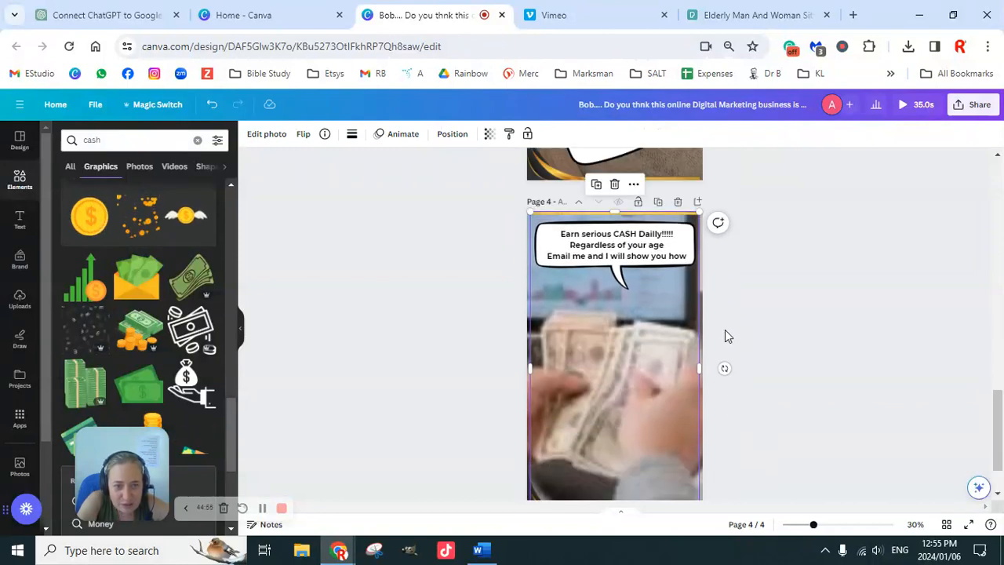
{"action": "scroll", "coordinate": [725, 333], "scroll_direction": "up", "scroll_amount": 15}
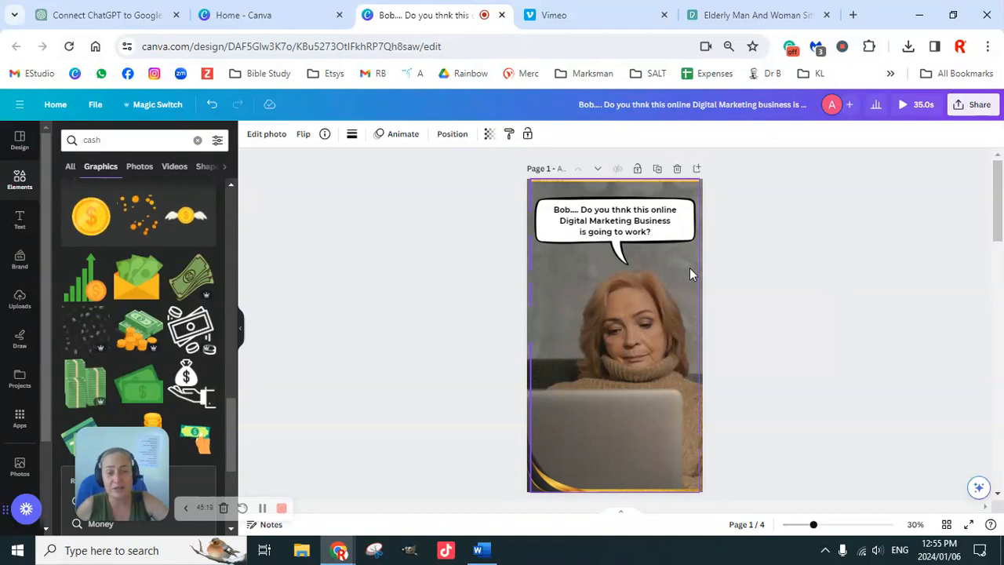
{"action": "left_click", "coordinate": [563, 19]}
{"action": "left_click", "coordinate": [443, 20]}
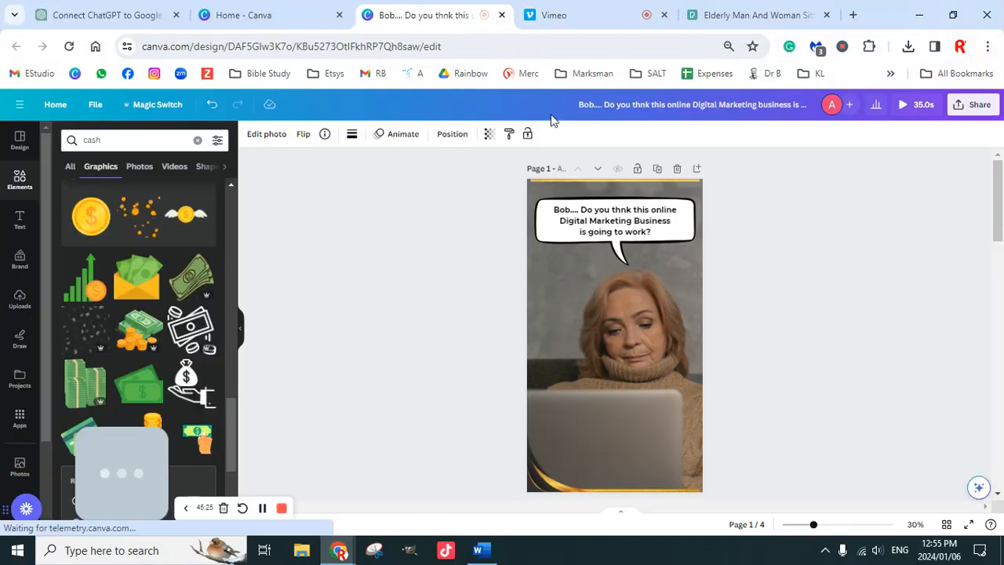